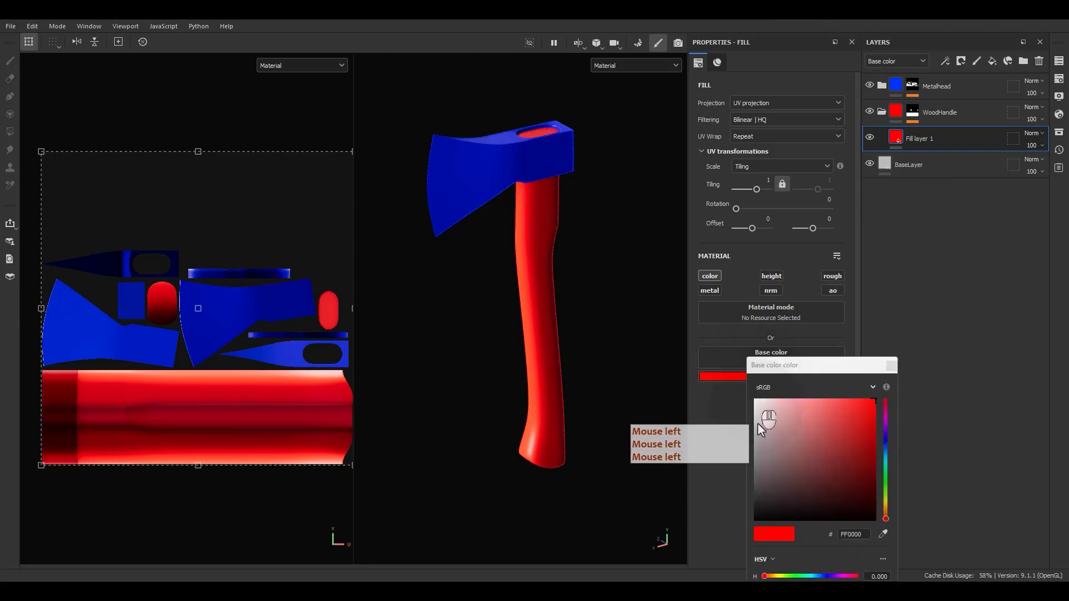
Delete the red fill layer and add a grey fill layer named Baselayer
click(908, 362)
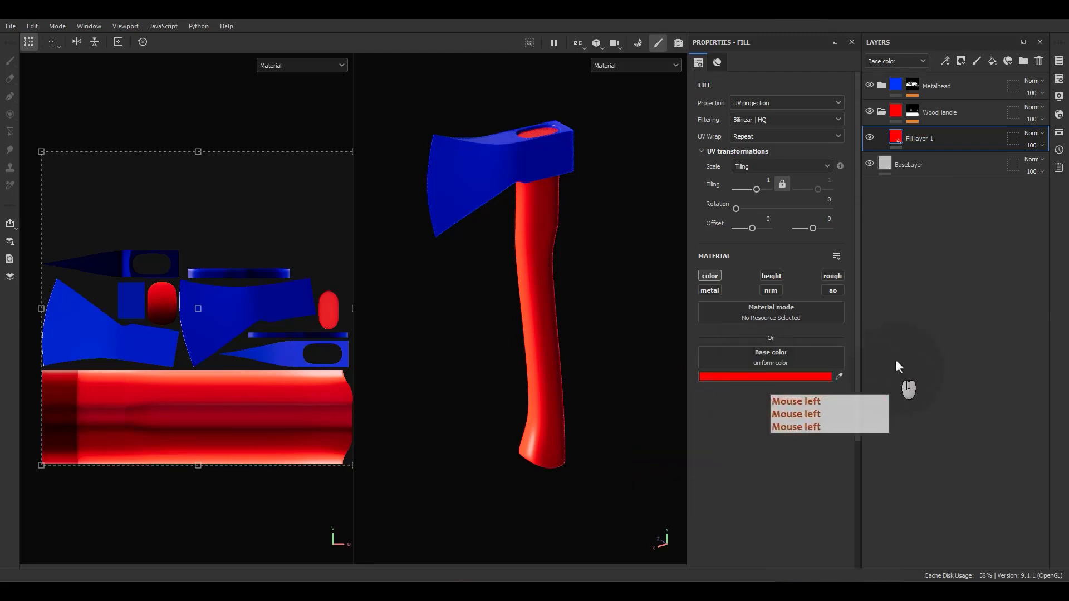
click(1039, 61)
click(1005, 62)
click(992, 61)
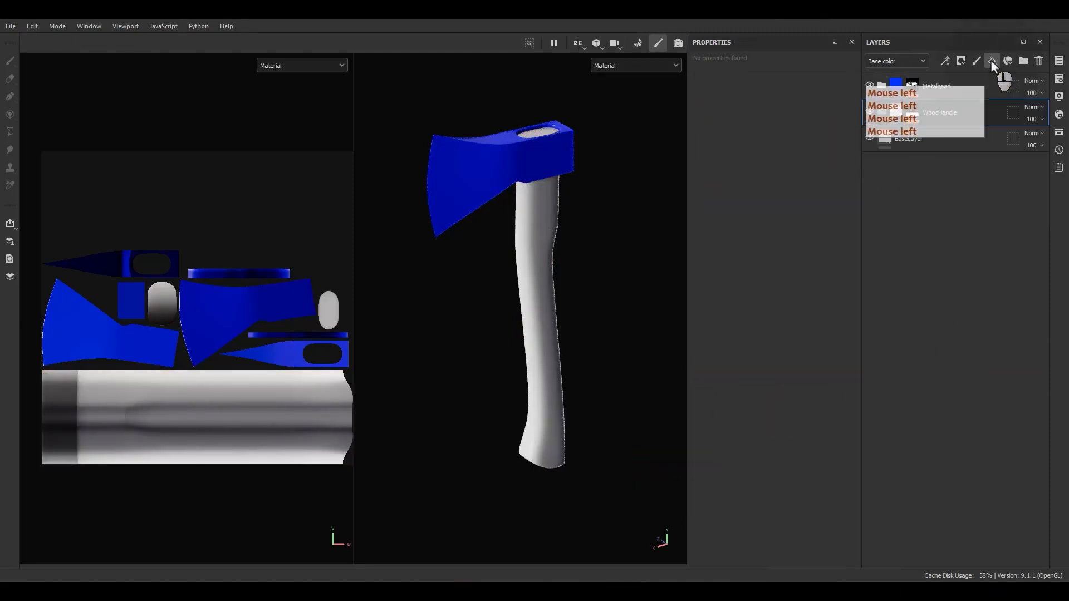
double_click(922, 136)
text(Baselayer)
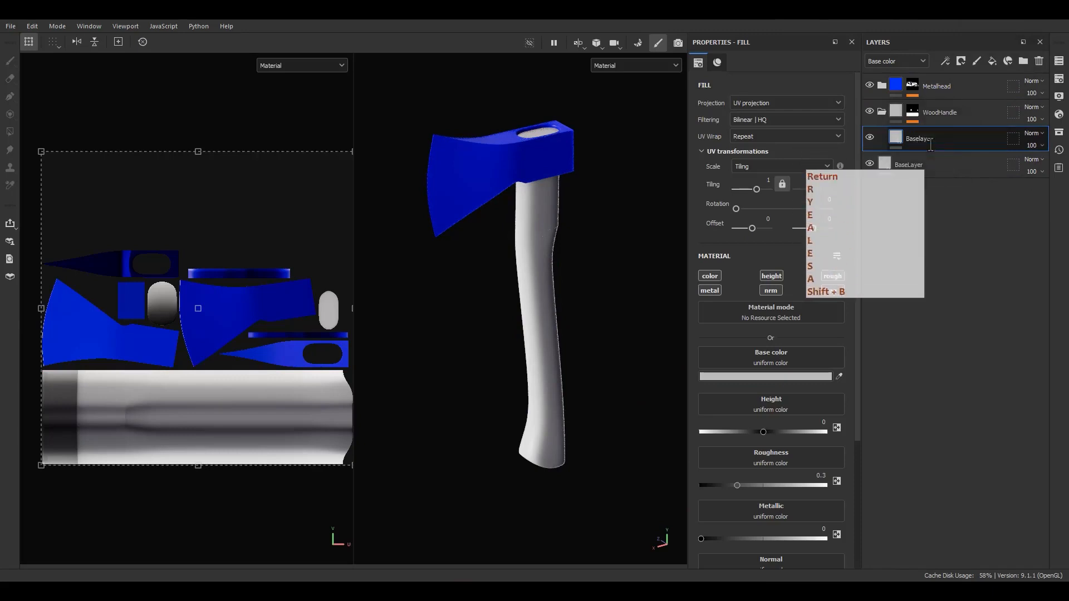
Add another fill layer above Baselayer and check the reference image's carved runes
click(992, 60)
right_drag(1068, 331, 725, 314)
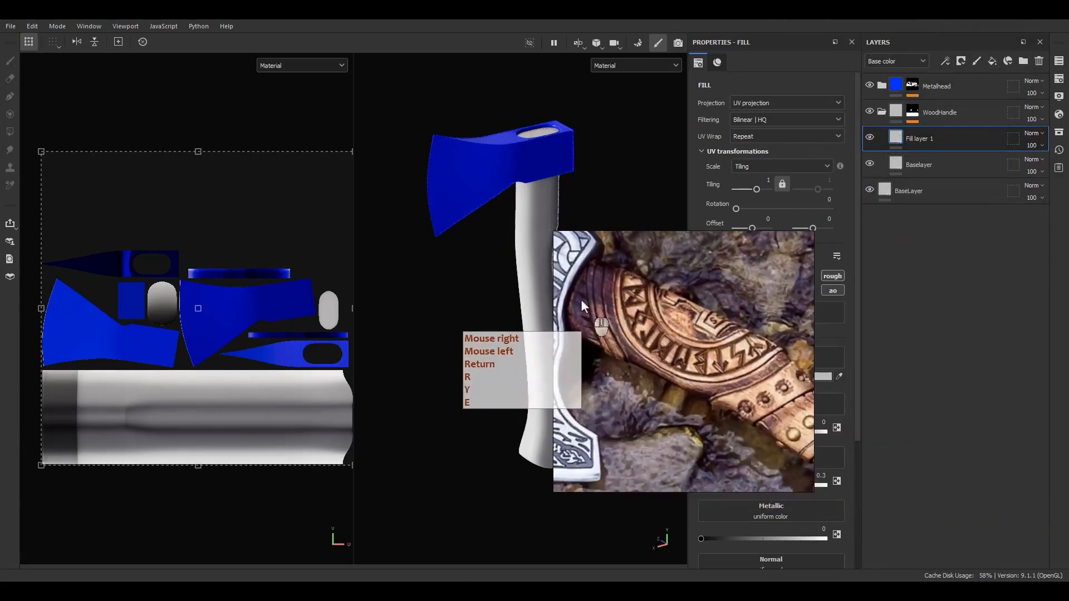
scroll(580, 297, up, 5)
middle_drag(580, 297, 638, 323)
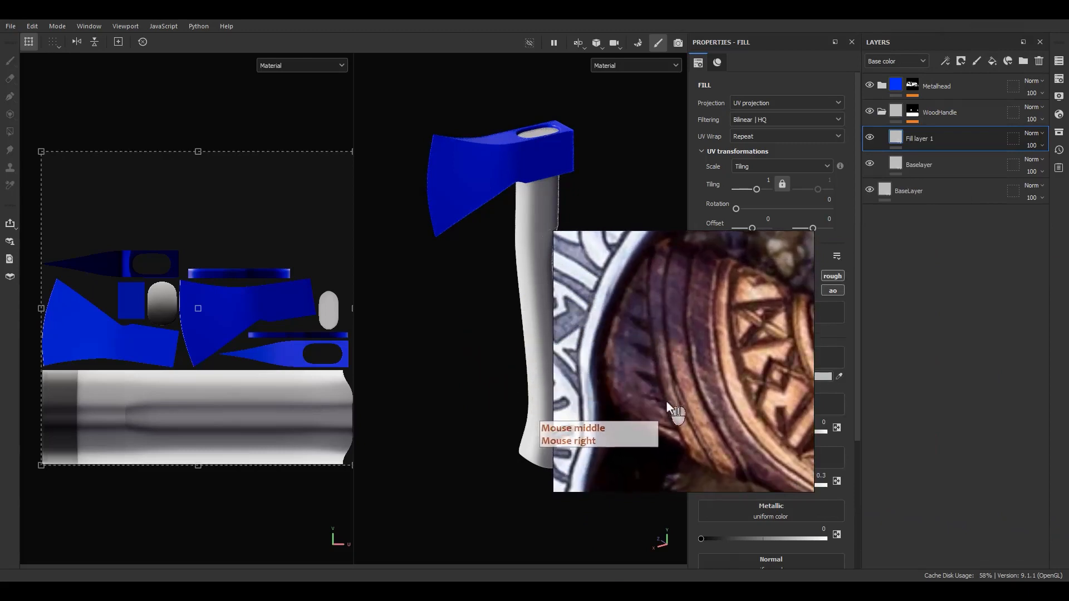
right_click(638, 300)
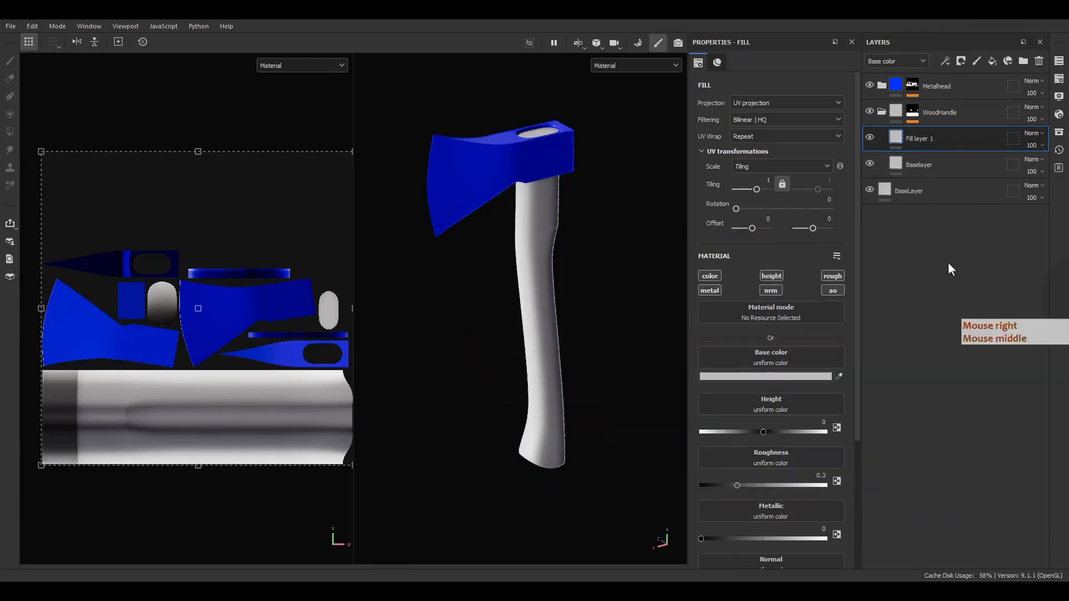
right_click(918, 137)
Give Fill layer 1 a black mask, rename it L1, and limit it to height at 0.1
click(956, 31)
double_click(934, 139)
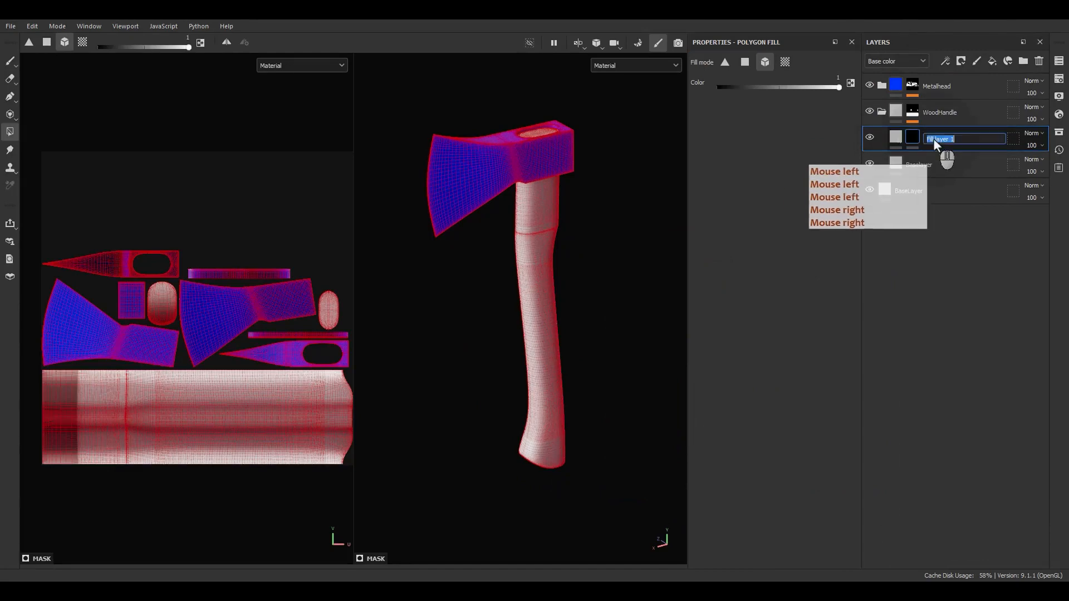
text(L1)
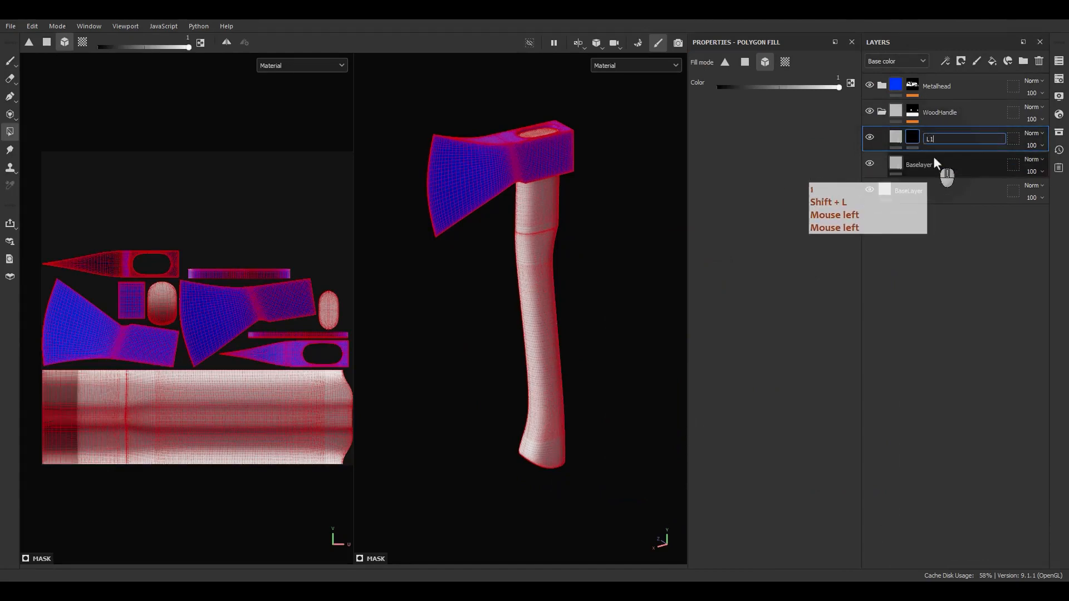
key(Return)
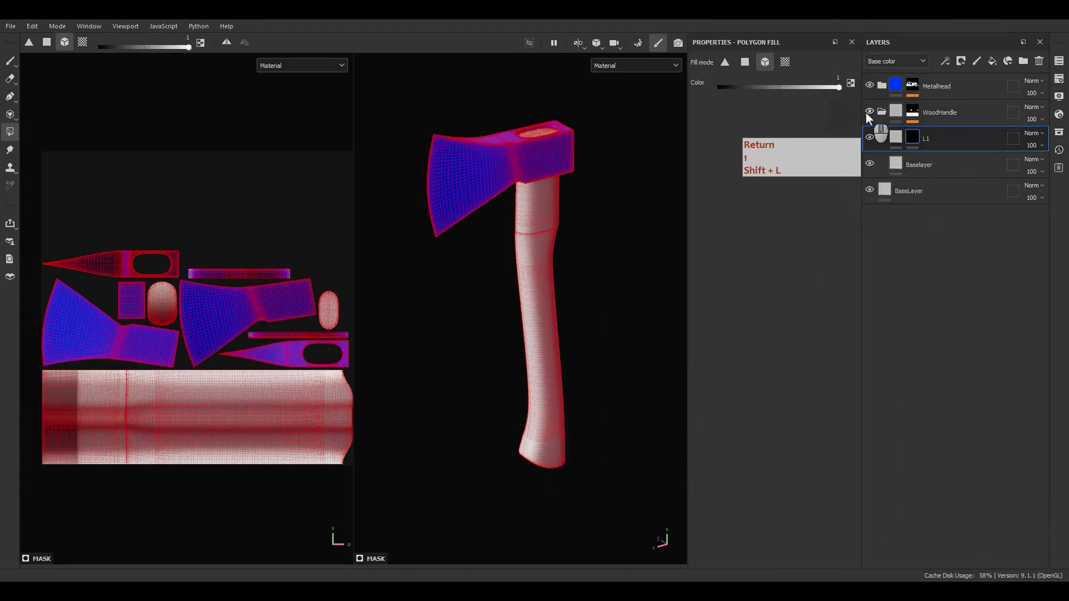
click(894, 140)
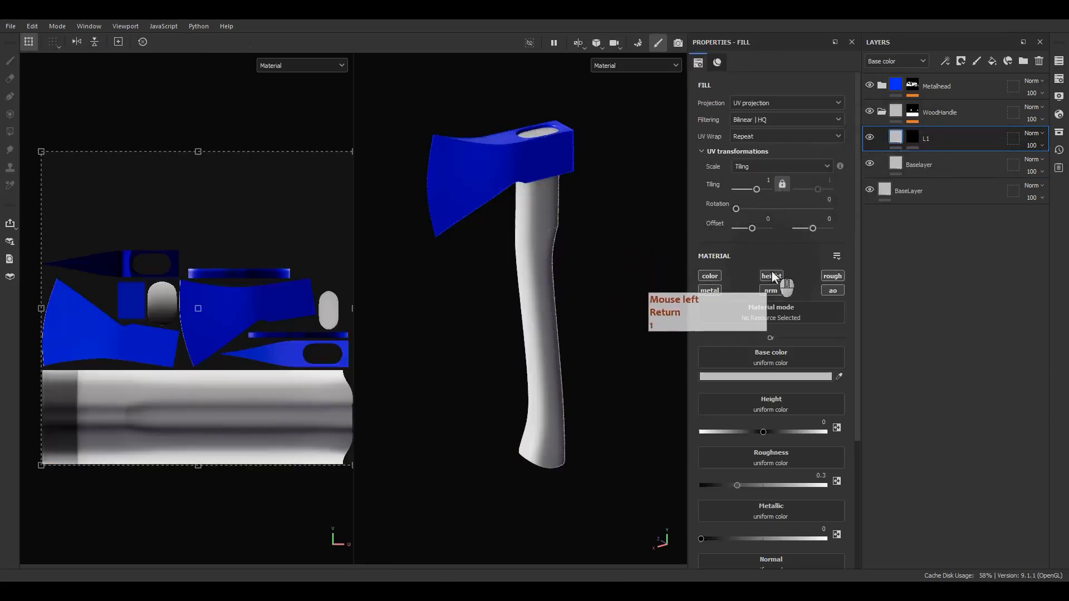
right_click(912, 138)
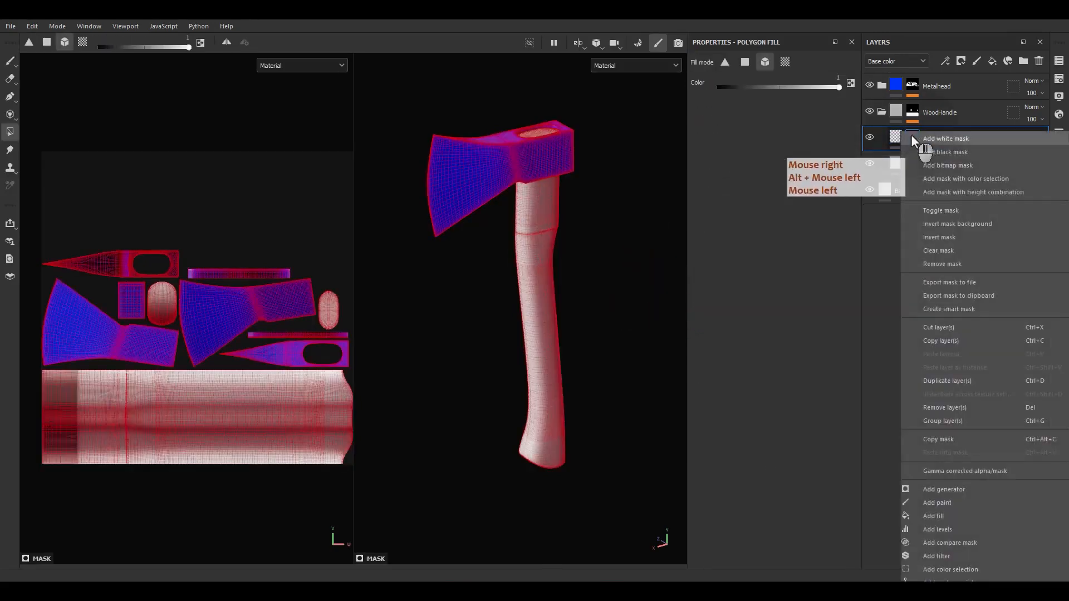
click(893, 136)
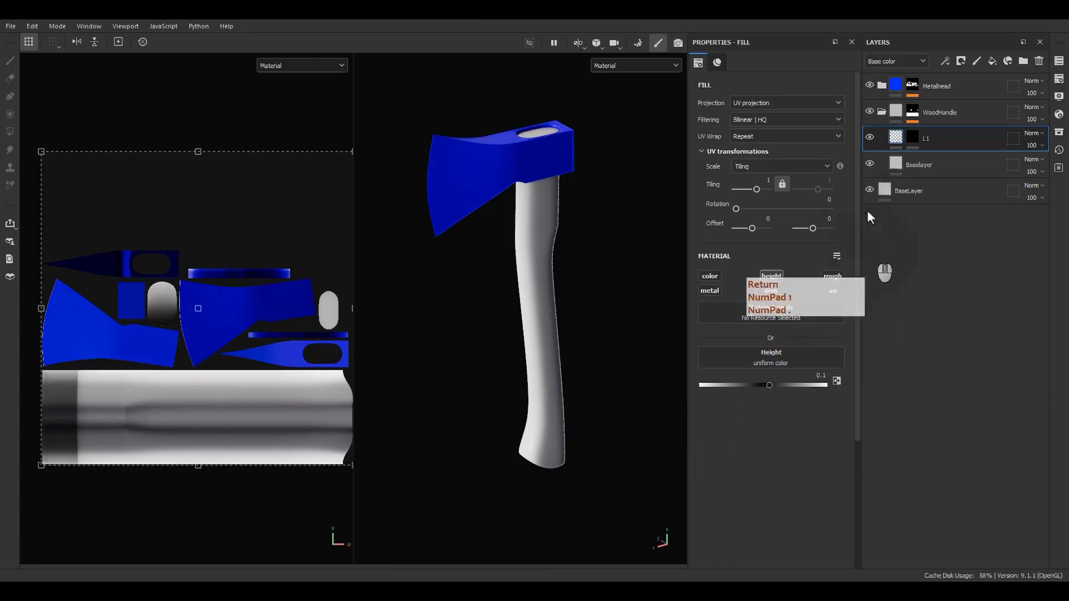
Add a fill to L1's mask with UV Wrap set to None and grayscale 1
right_click(909, 135)
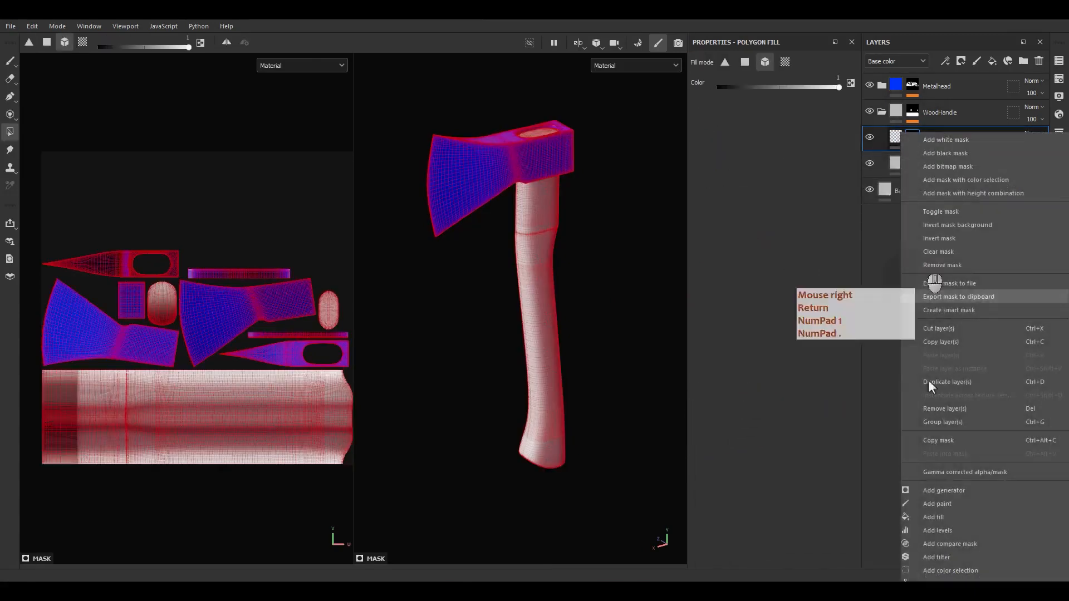
click(931, 520)
click(742, 136)
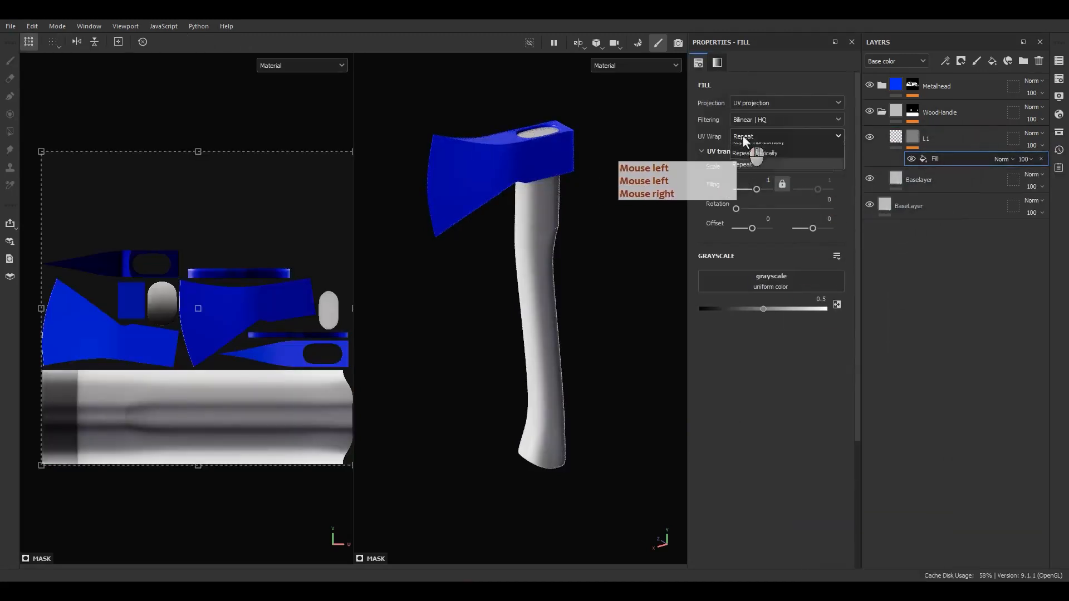
click(738, 152)
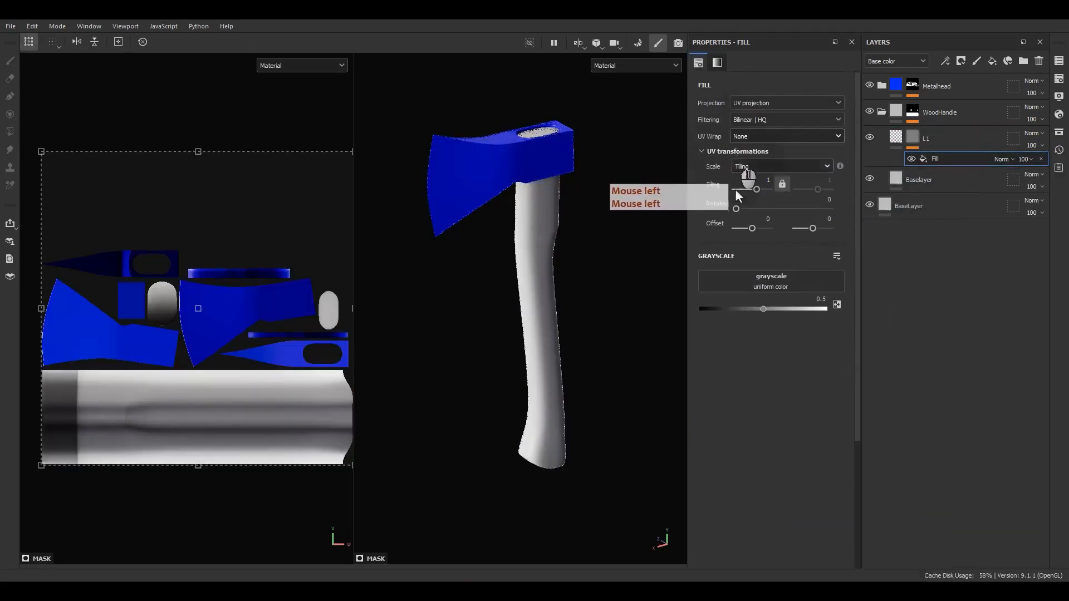
drag(763, 310, 825, 309)
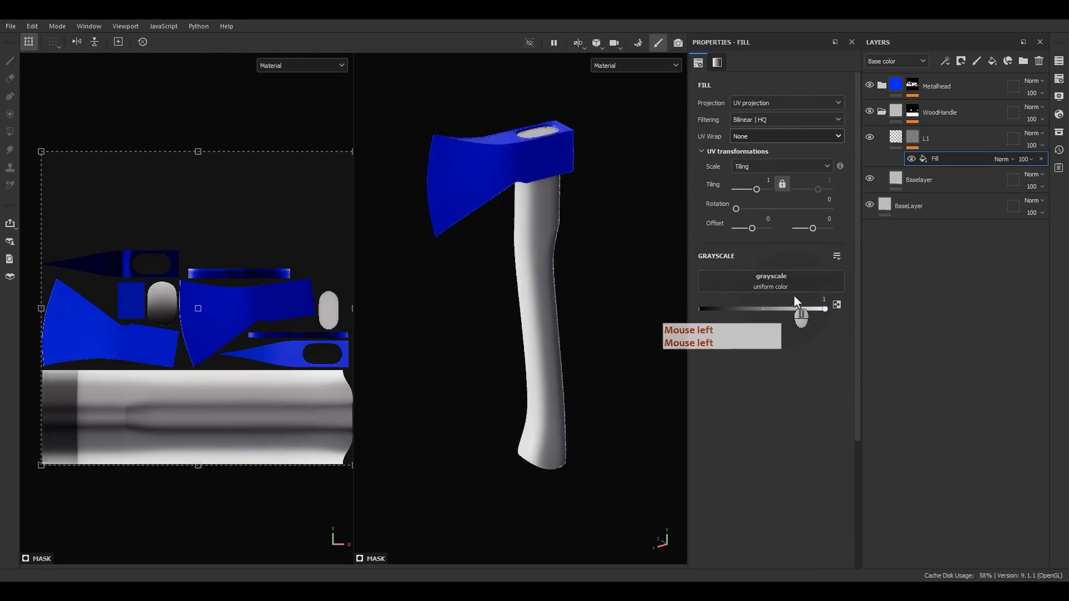
Shrink and position the mask fill over the handle strip in the UV view
click(326, 243)
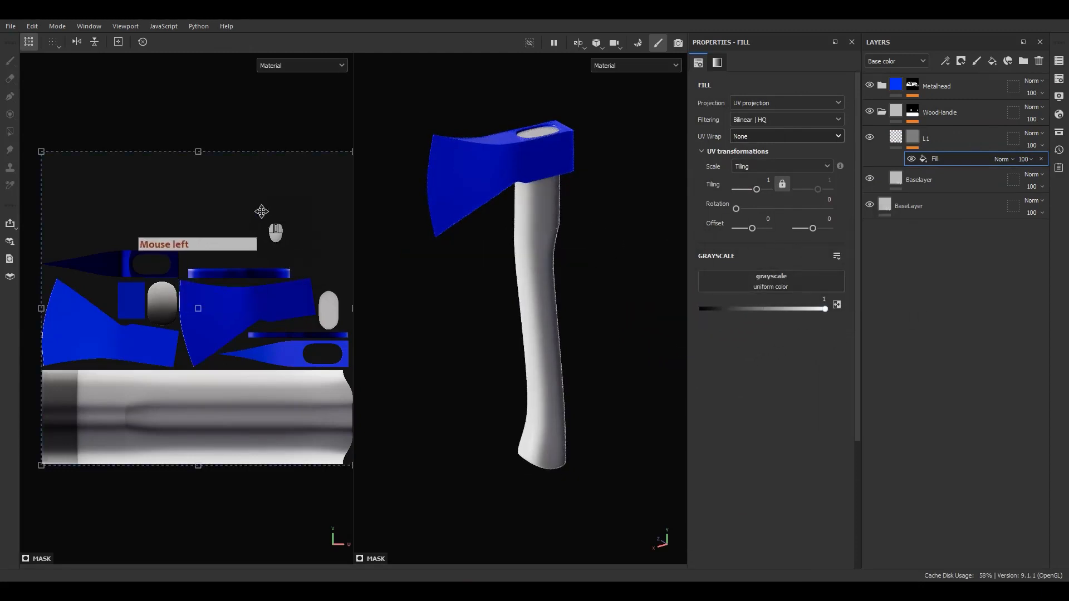
alt+middle_drag(261, 212, 258, 210)
ctrl+shift+drag(350, 149, 254, 245)
drag(232, 313, 161, 421)
scroll(160, 421, up, 3)
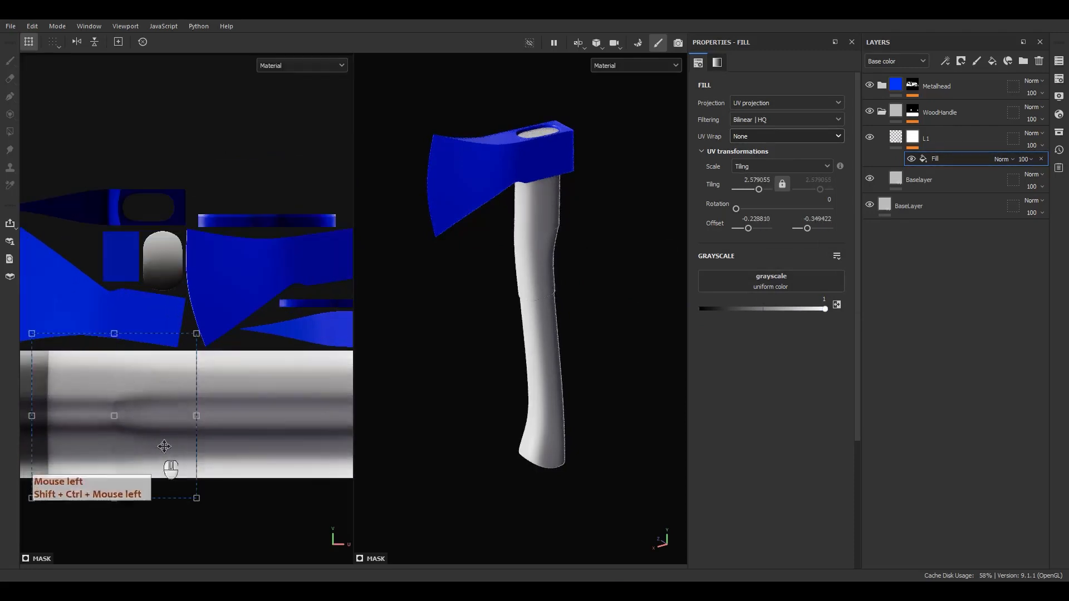
ctrl+shift+drag(198, 334, 168, 361)
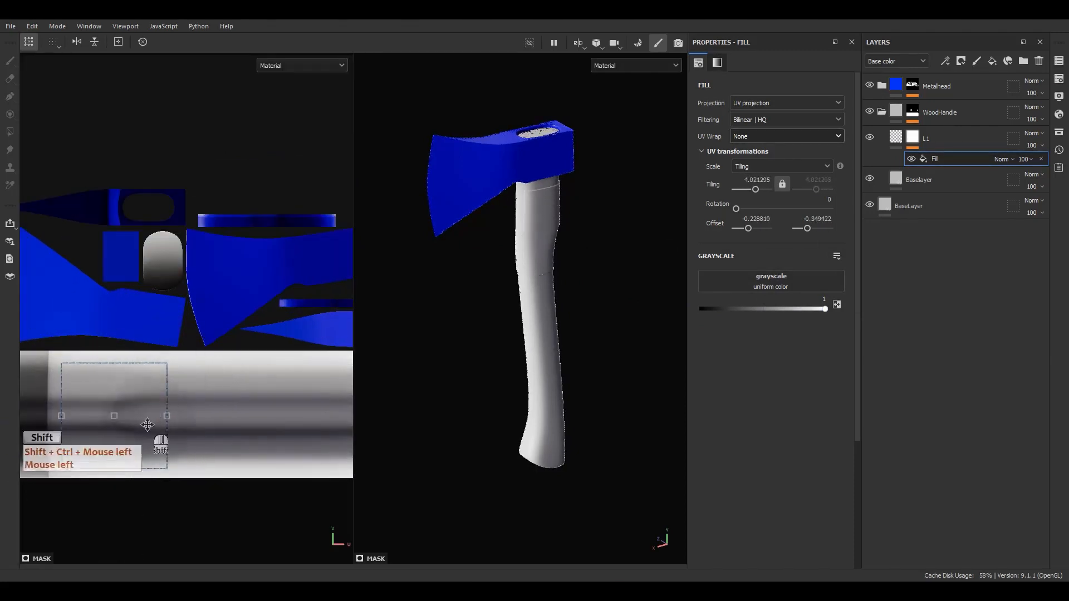
alt+middle_drag(135, 428, 263, 399)
scroll(259, 399, up, 3)
drag(268, 402, 225, 374)
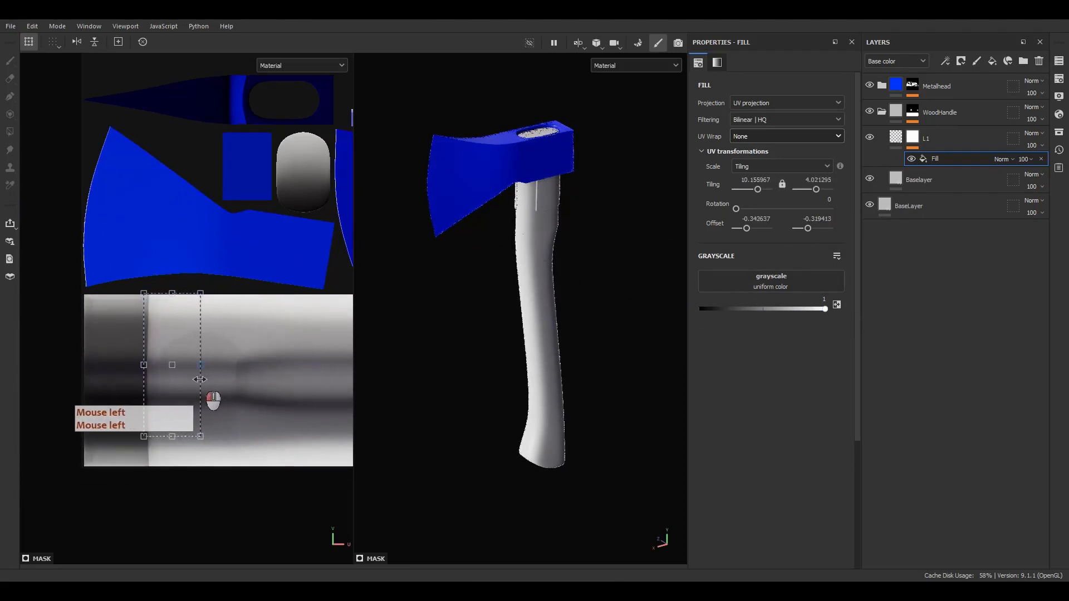
Extend the band down across the handle strip and inspect the ring near the head
drag(167, 437, 166, 480)
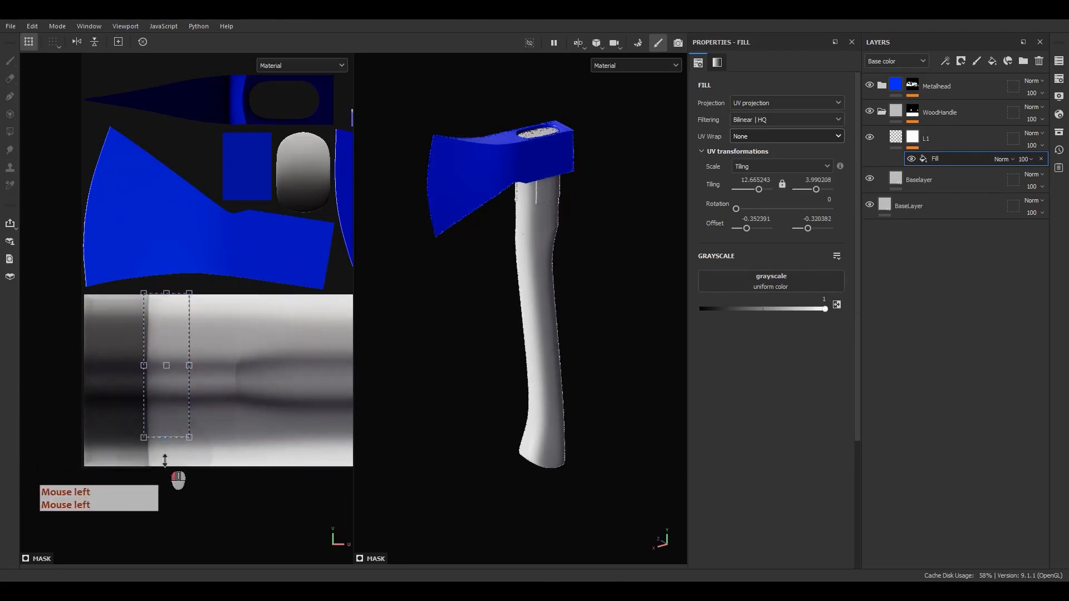
scroll(560, 175, up, 5)
alt+middle_drag(560, 176, 548, 341)
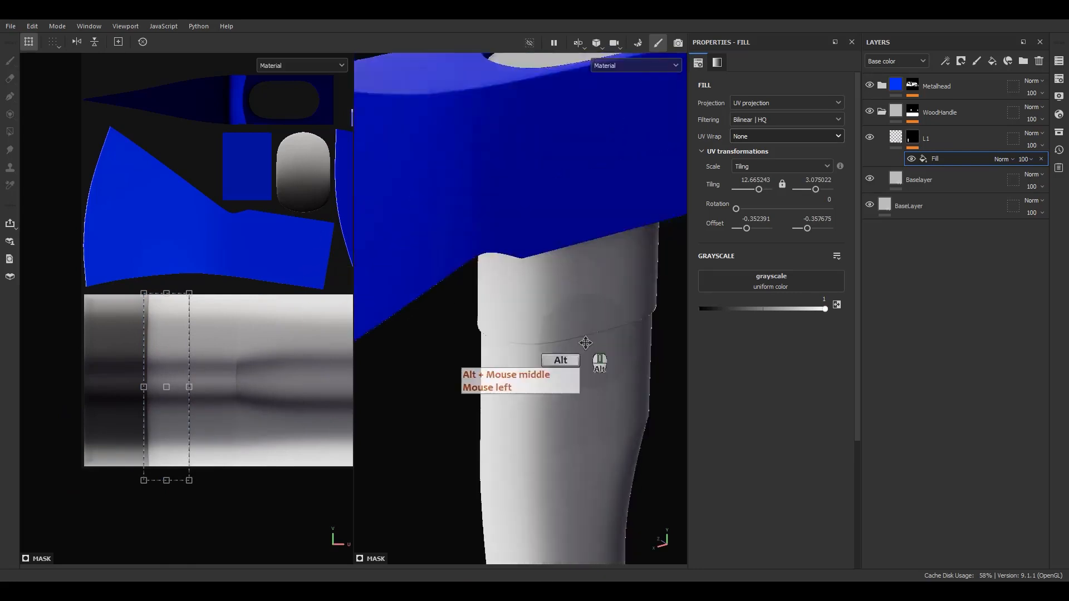
alt+drag(548, 340, 514, 266)
alt+middle_drag(514, 266, 549, 412)
alt+right_drag(549, 412, 511, 400)
alt+drag(511, 400, 507, 222)
alt+drag(500, 270, 619, 315)
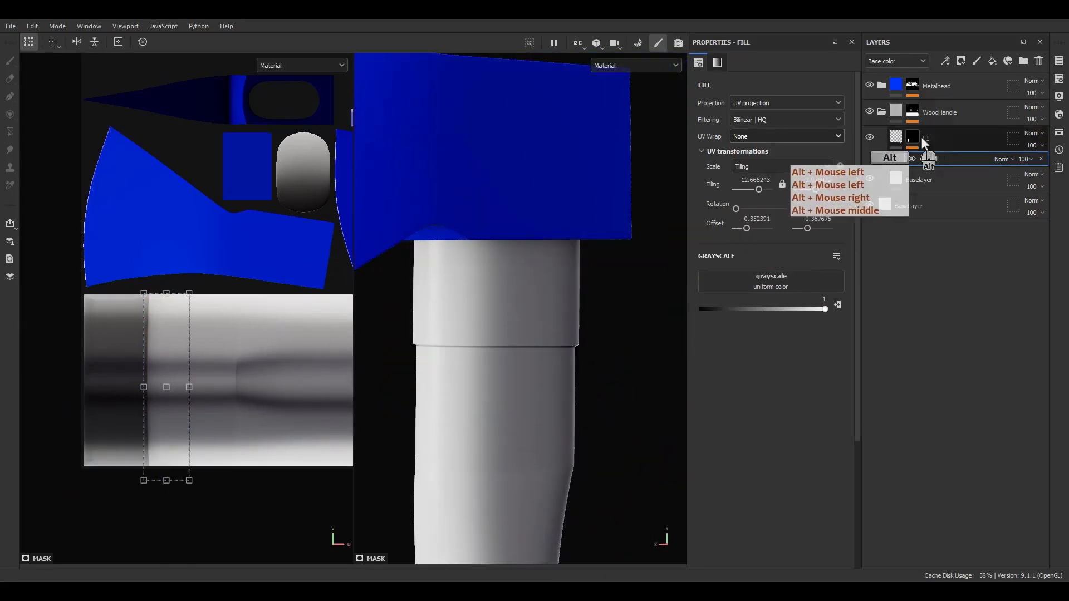
Set L1's height value to 0.3
alt+click(916, 136)
click(890, 139)
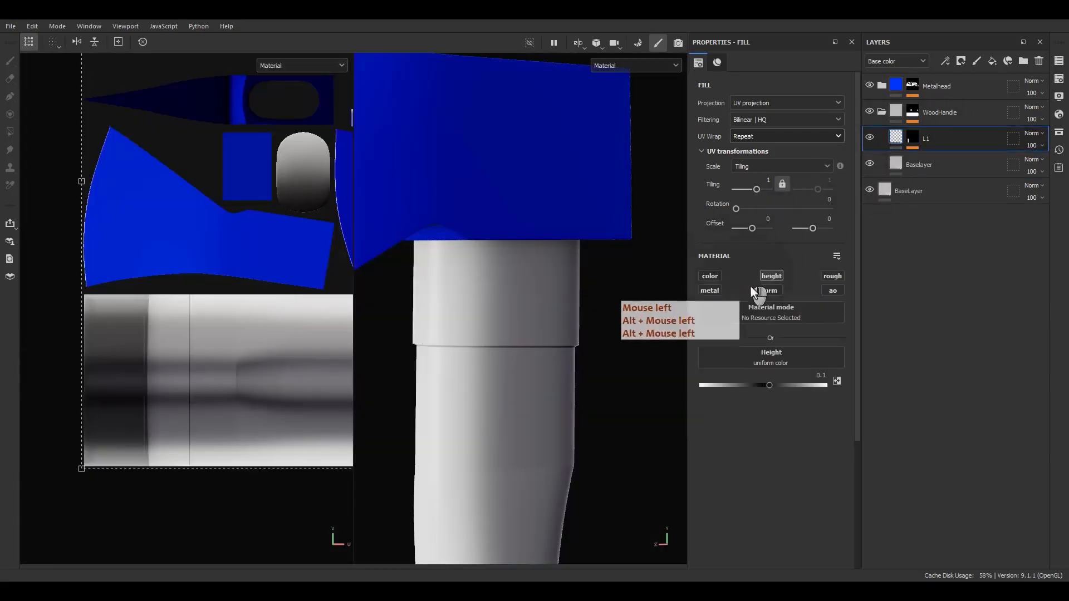
drag(770, 386, 786, 383)
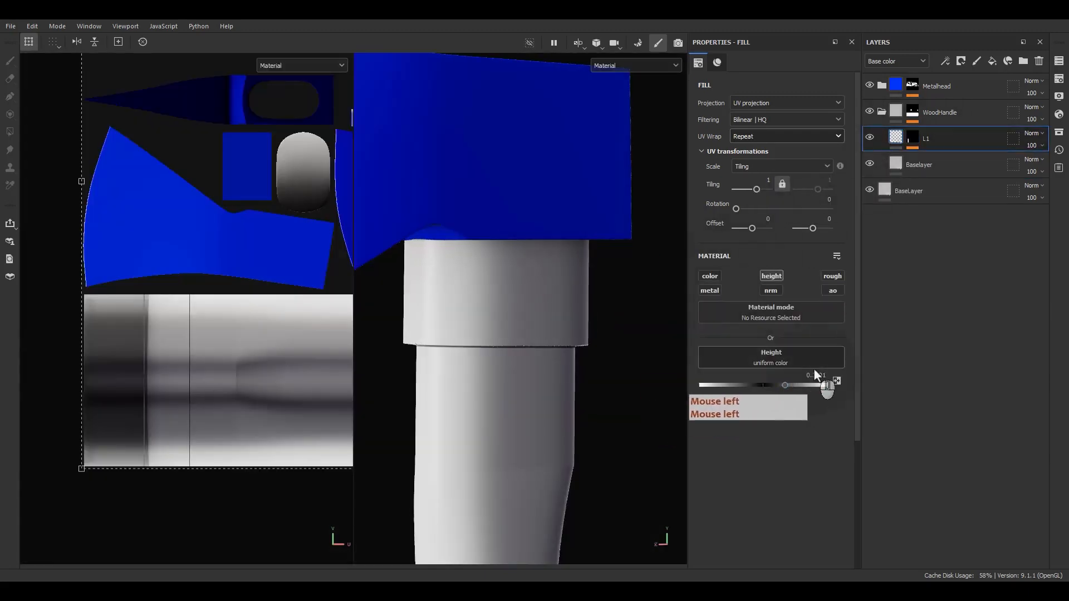
double_click(814, 375)
key(ctrl+a)
text(.3)
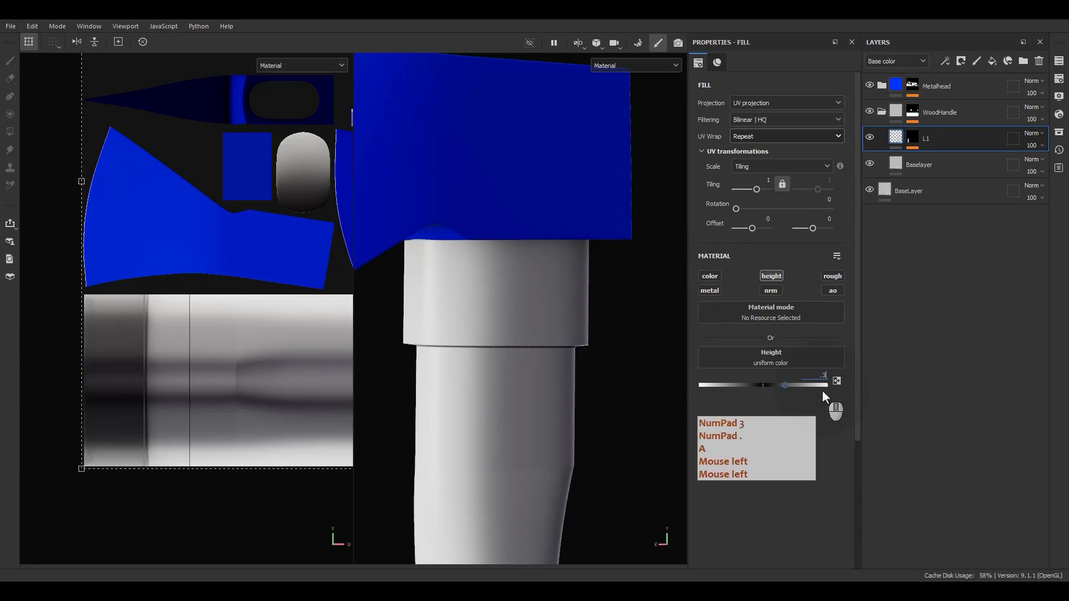
key(Return)
Inspect the raised ring from several angles and compare it with the reference photo
alt+drag(575, 359, 602, 297)
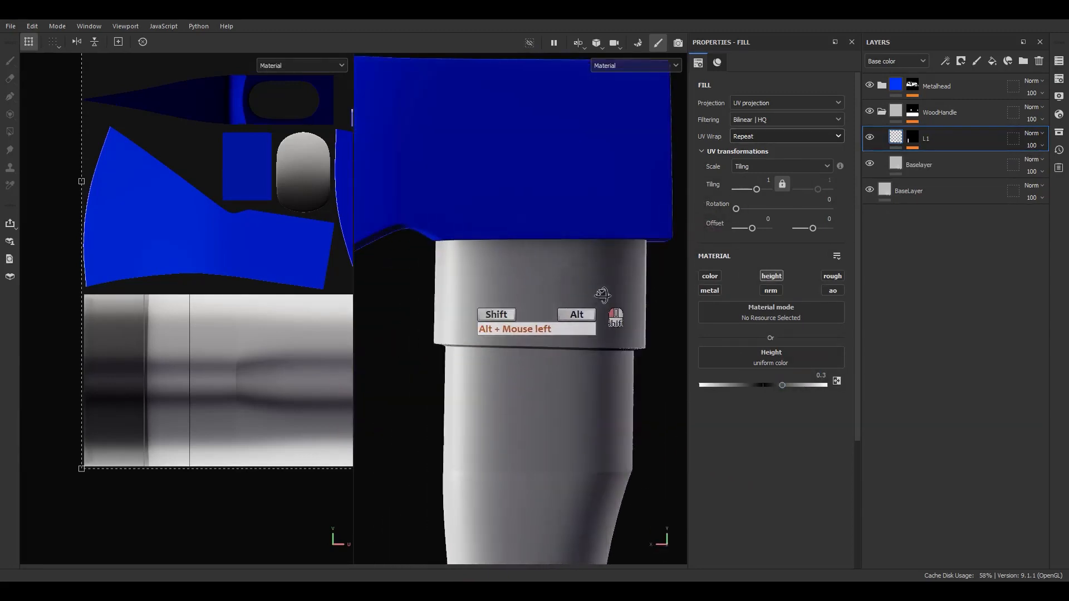
alt+middle_drag(602, 296, 570, 316)
alt+right_drag(569, 316, 573, 316)
alt+middle_drag(572, 316, 570, 298)
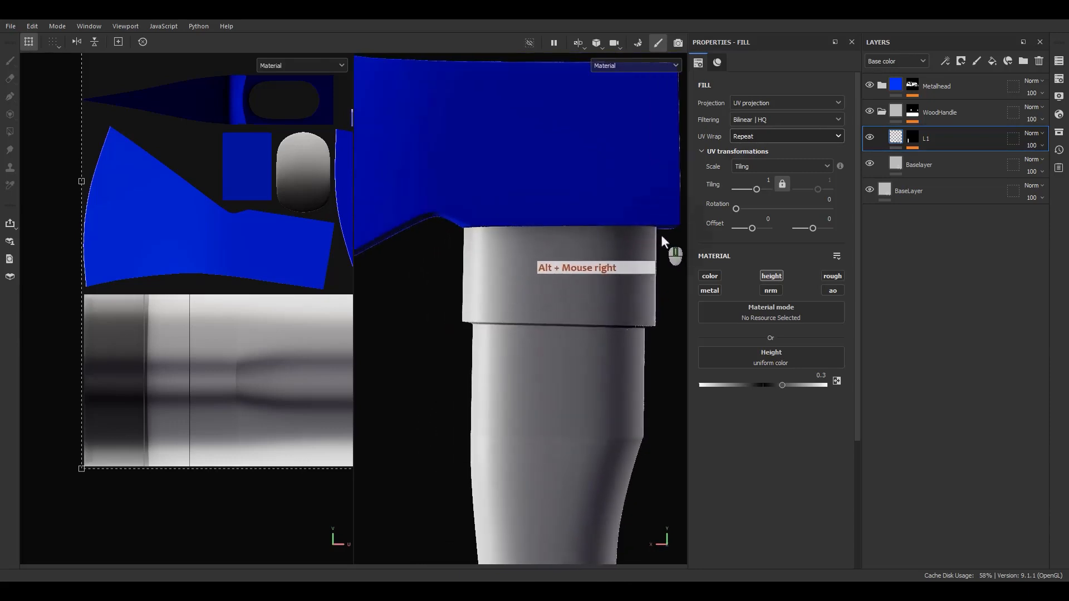
right_drag(1068, 346, 748, 319)
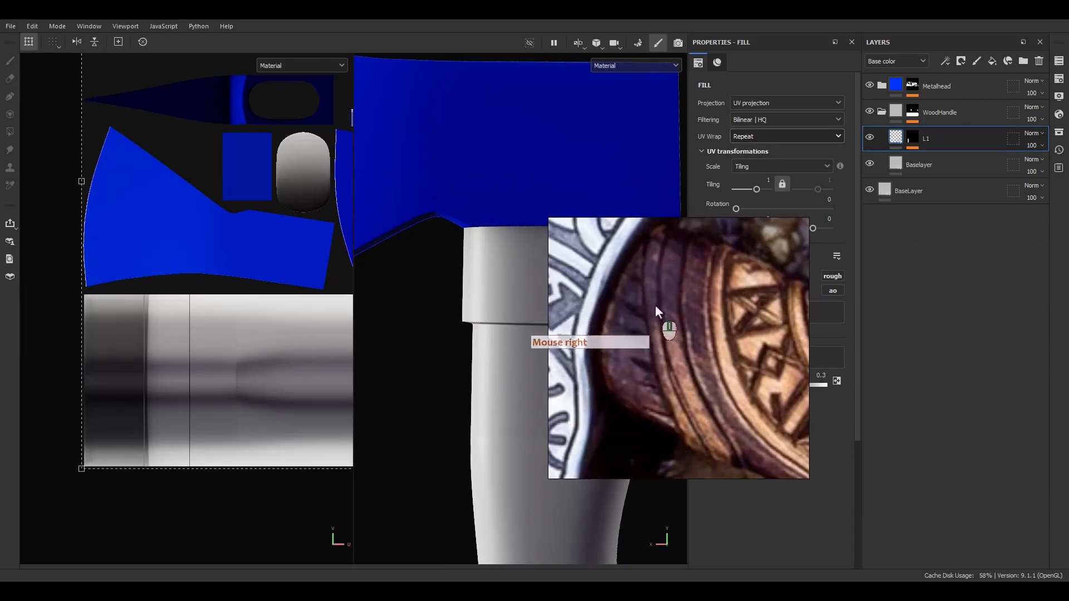
right_drag(645, 360, 1068, 356)
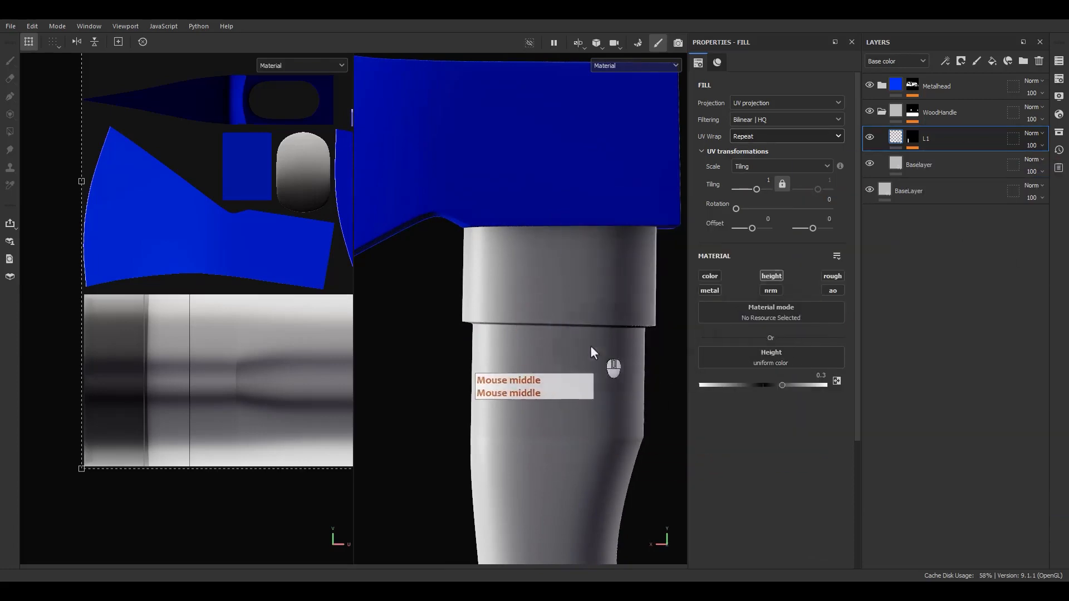
alt+middle_drag(590, 345, 562, 350)
Add a second white fill to L1's mask with Subtract blending and no UV wrap, then view the mask alone
click(910, 140)
right_click(929, 161)
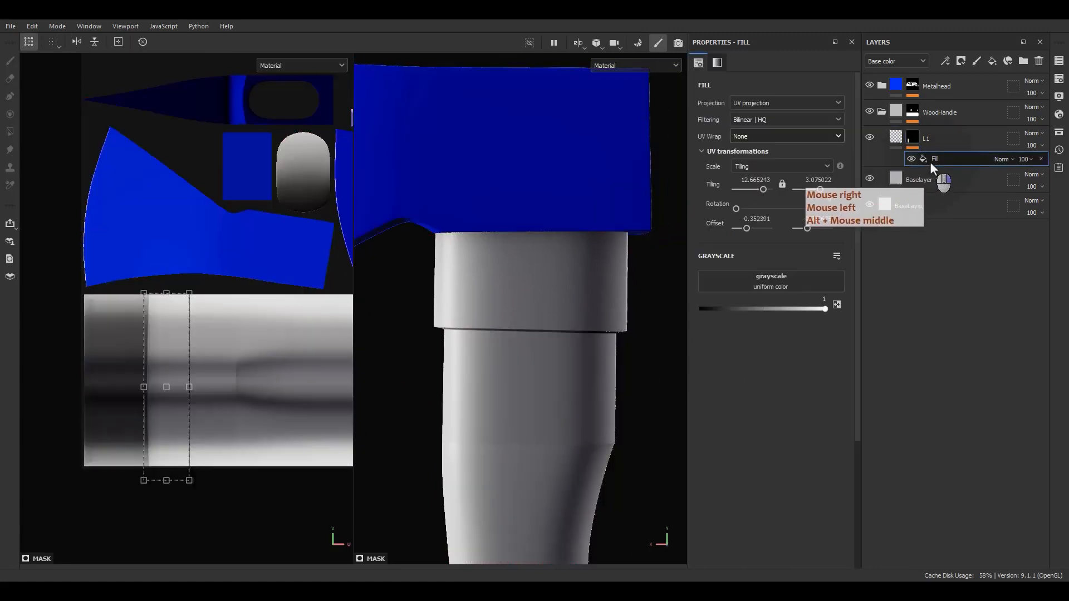
click(940, 347)
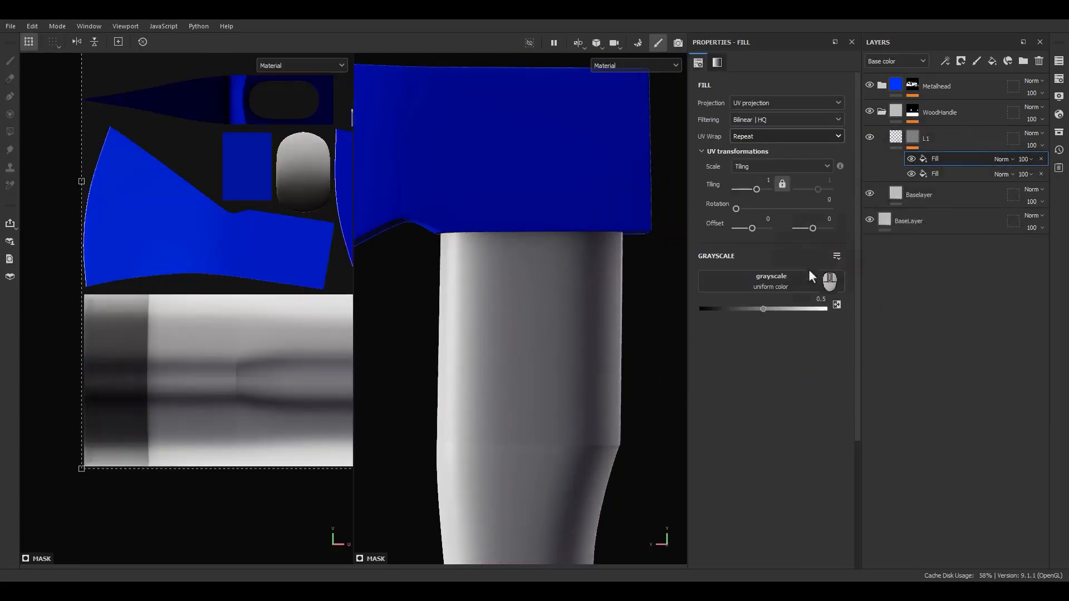
drag(777, 310, 816, 310)
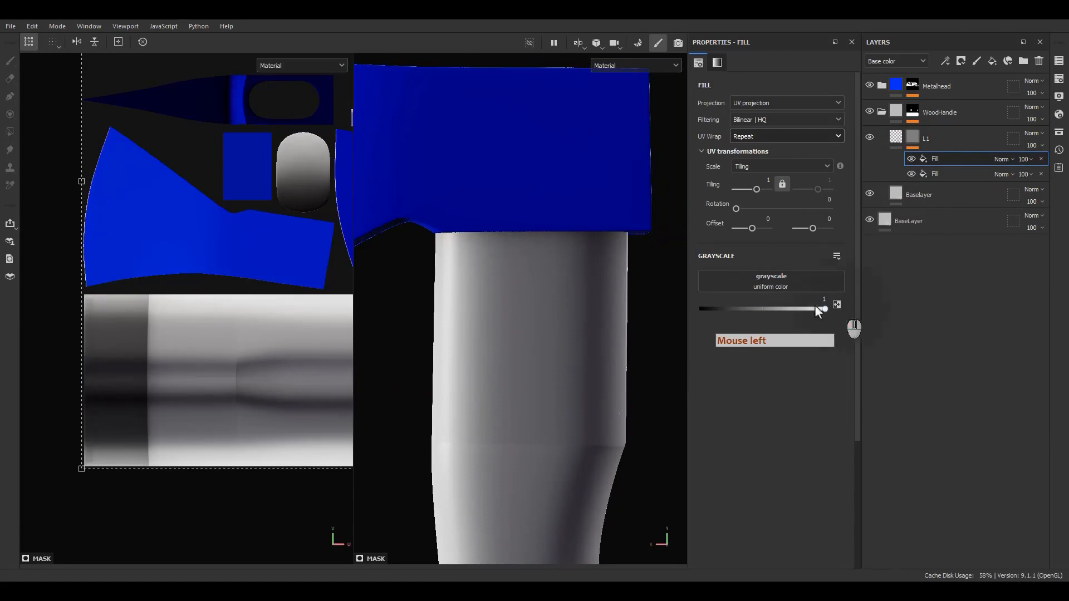
click(1002, 159)
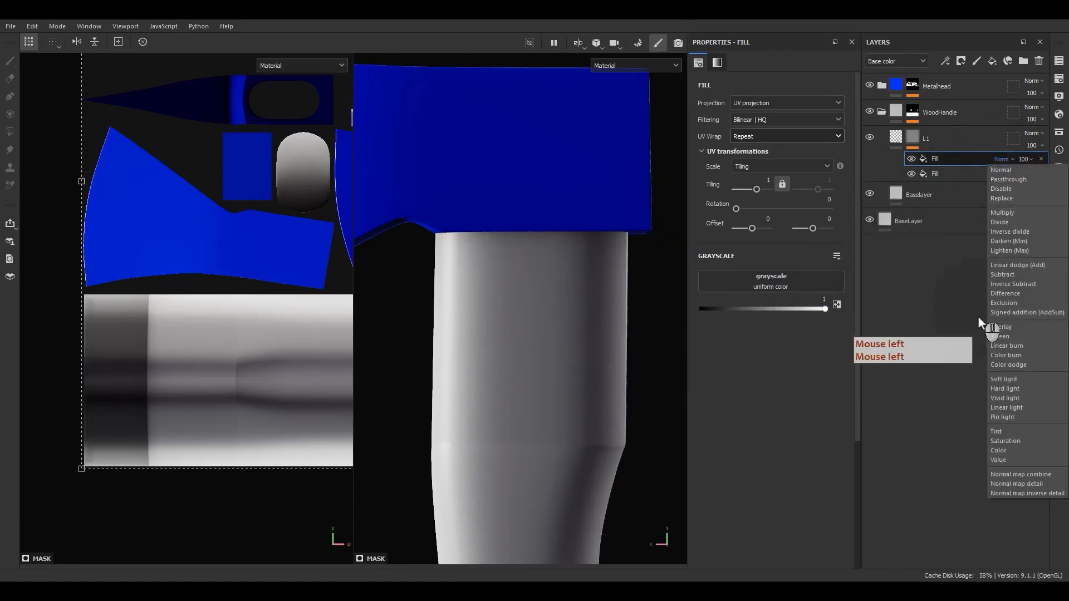
click(1005, 277)
click(752, 137)
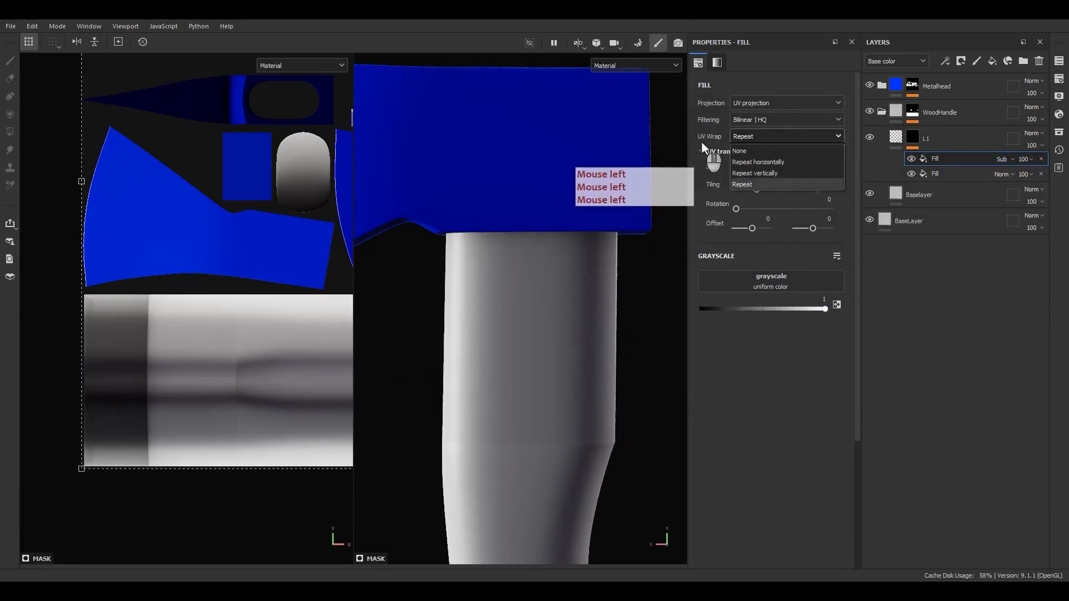
click(746, 151)
alt+click(916, 140)
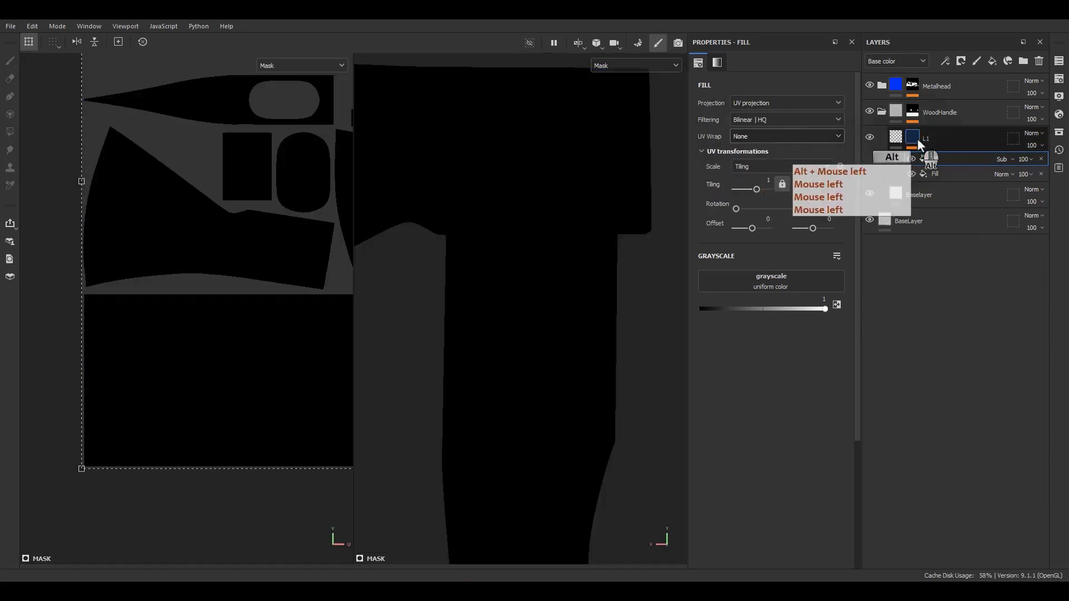
Switch the subtracting fill to Spherical projection, cropped to its shape
alt+middle_drag(579, 278, 555, 228)
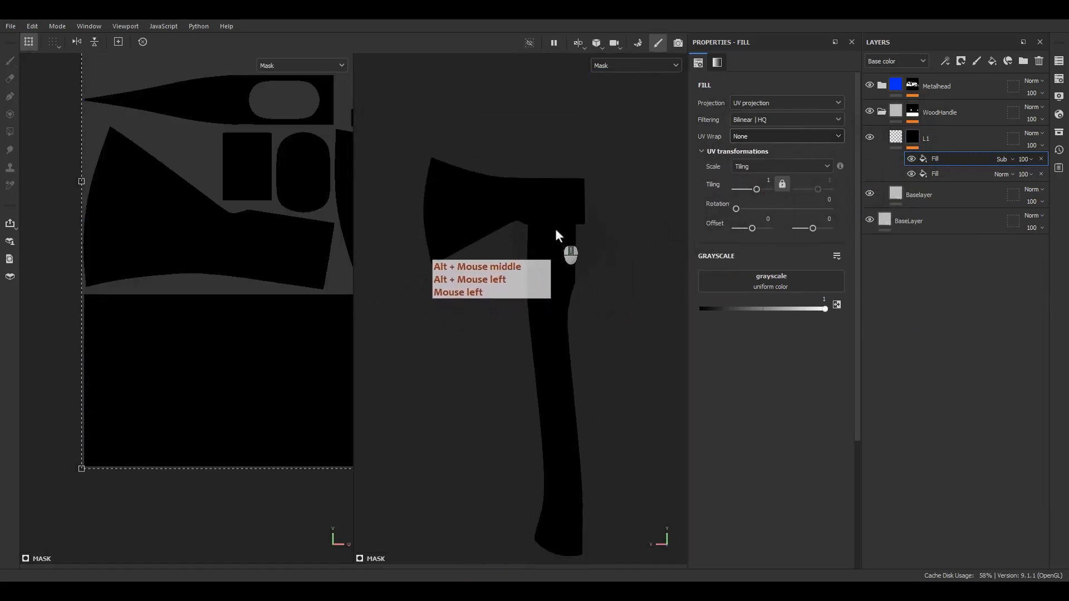
scroll(556, 228, up, 3)
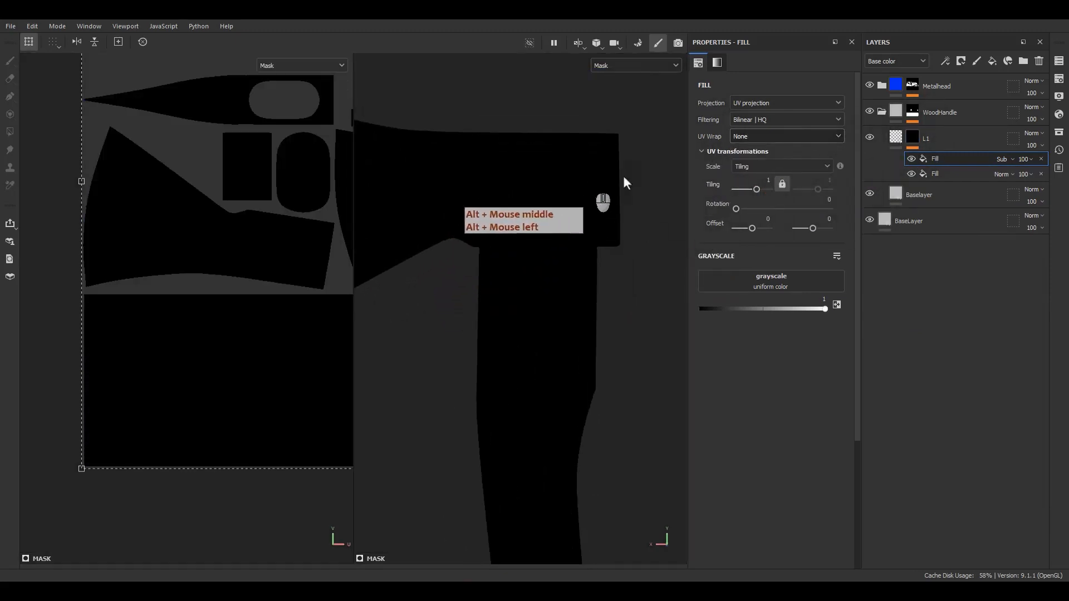
click(746, 103)
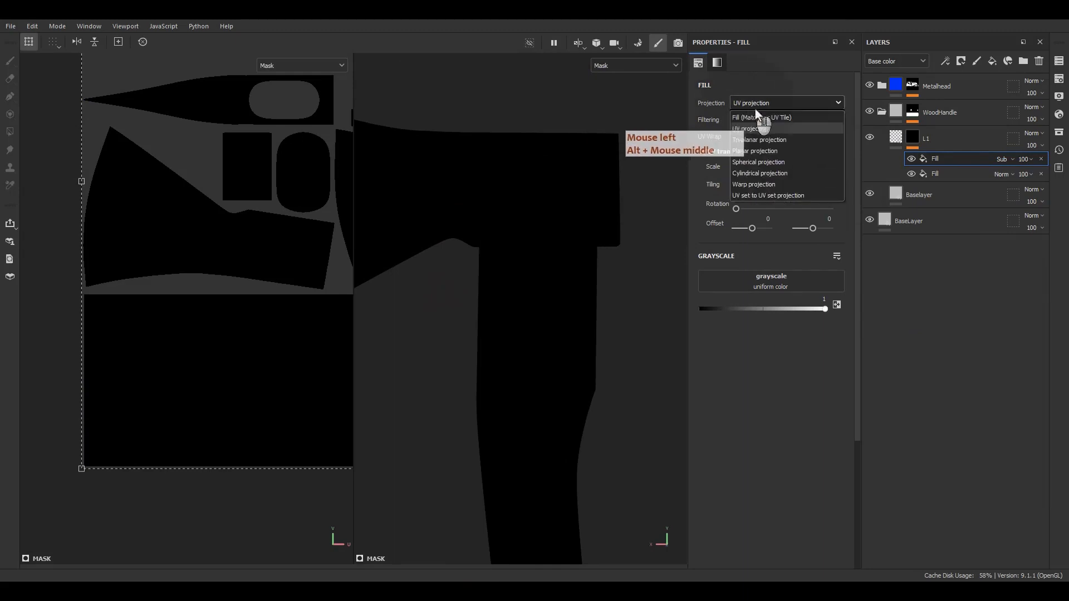
click(766, 162)
scroll(597, 217, down, 3)
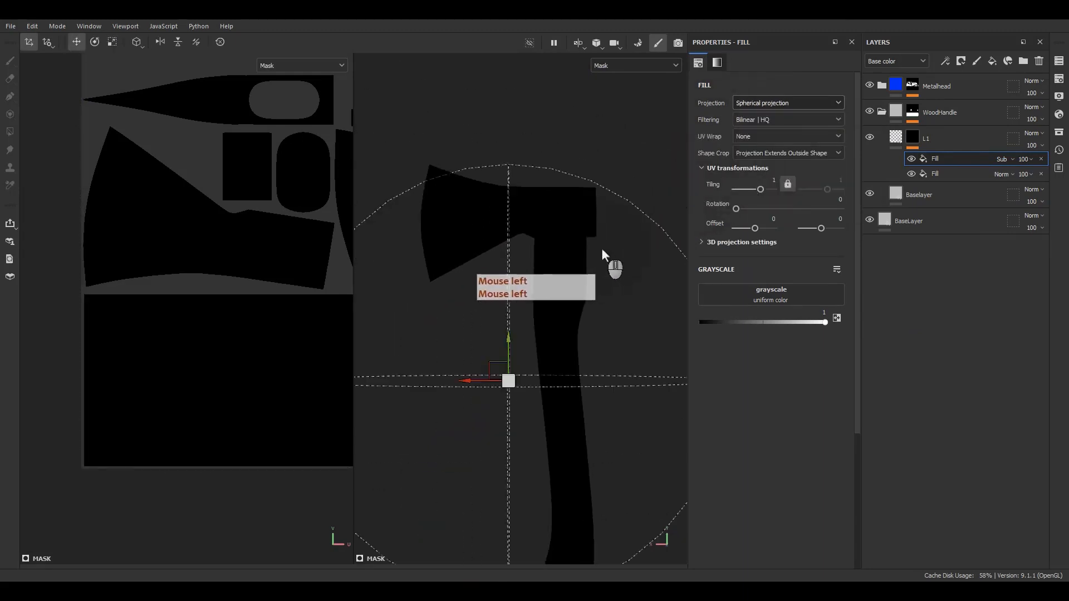
alt+middle_drag(602, 248, 550, 195)
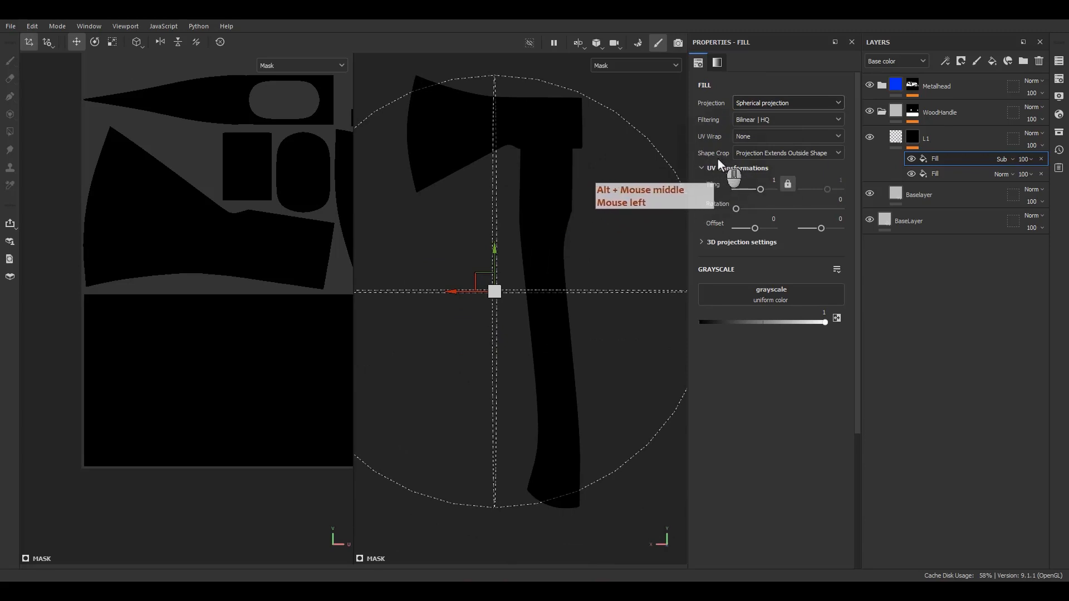
click(745, 155)
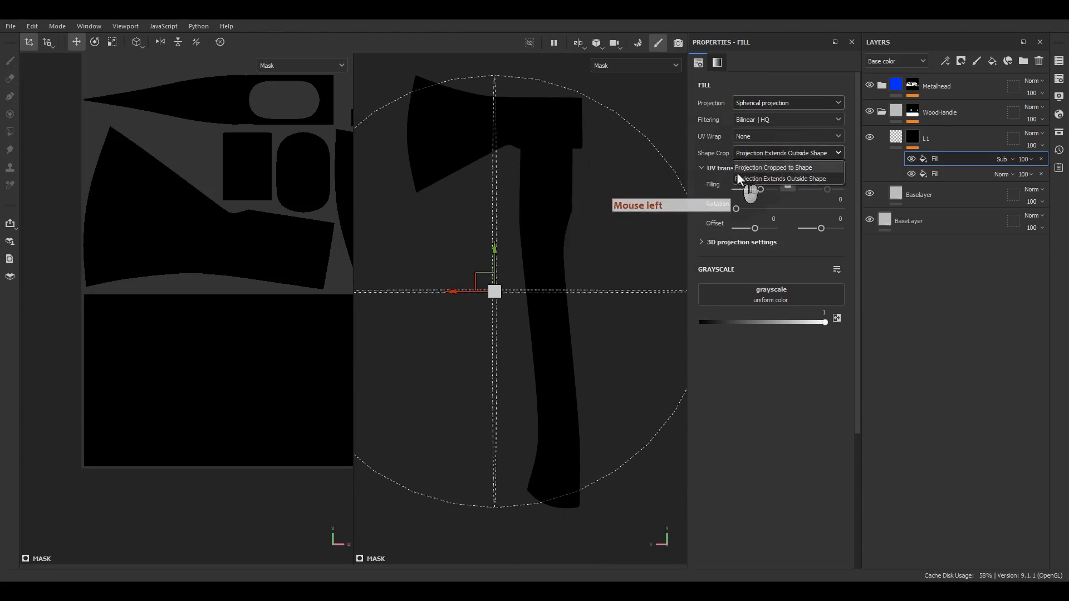
click(791, 168)
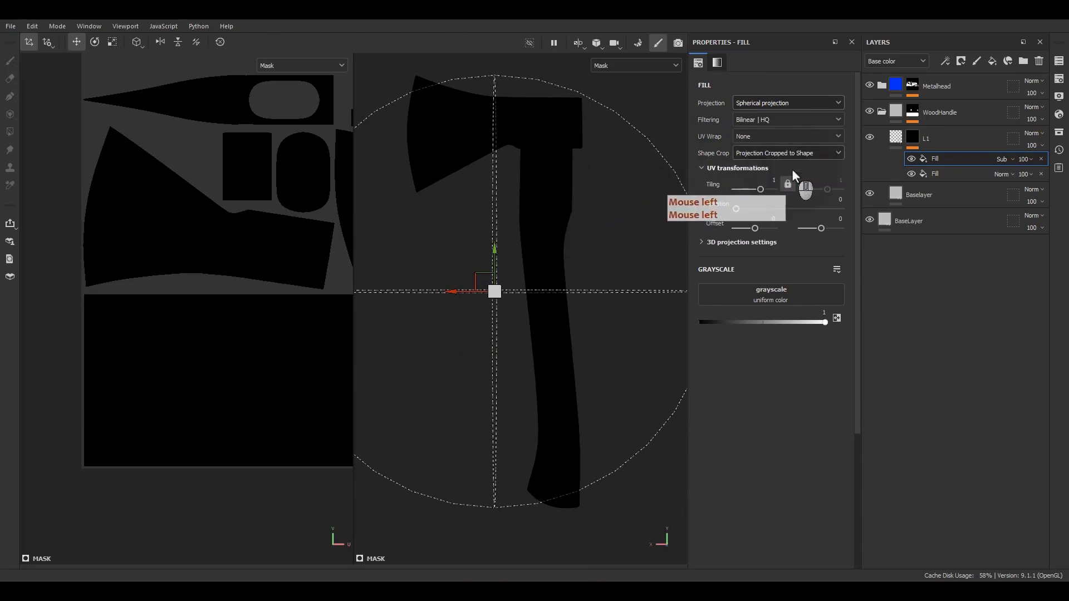
Move and scale the projection sphere onto the handle top to carve a thin groove
drag(473, 274, 651, 316)
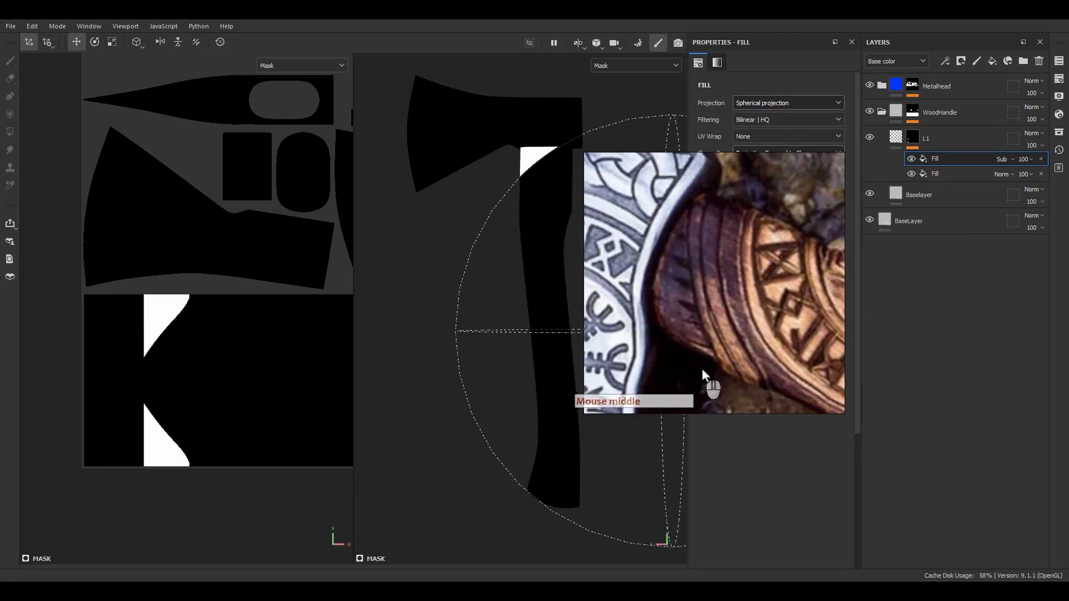
right_drag(723, 360, 1068, 364)
mouse_move(538, 272)
alt+middle_down()
mouse_move(499, 297)
mouse_move(530, 327)
mouse_move(542, 283)
alt+middle_up()
scroll(508, 263, up, 4)
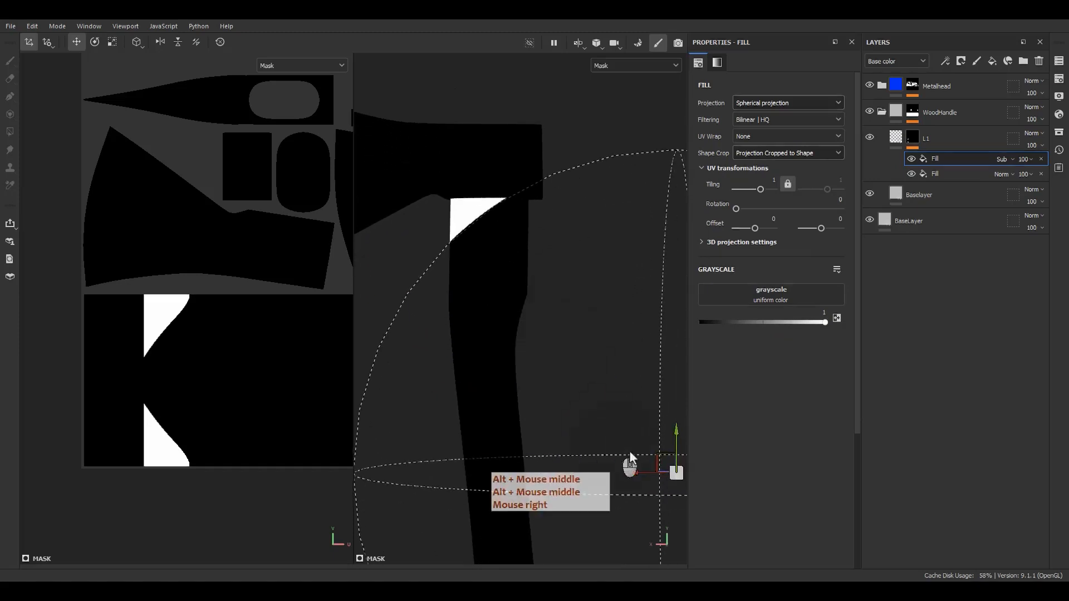
drag(659, 452, 665, 443)
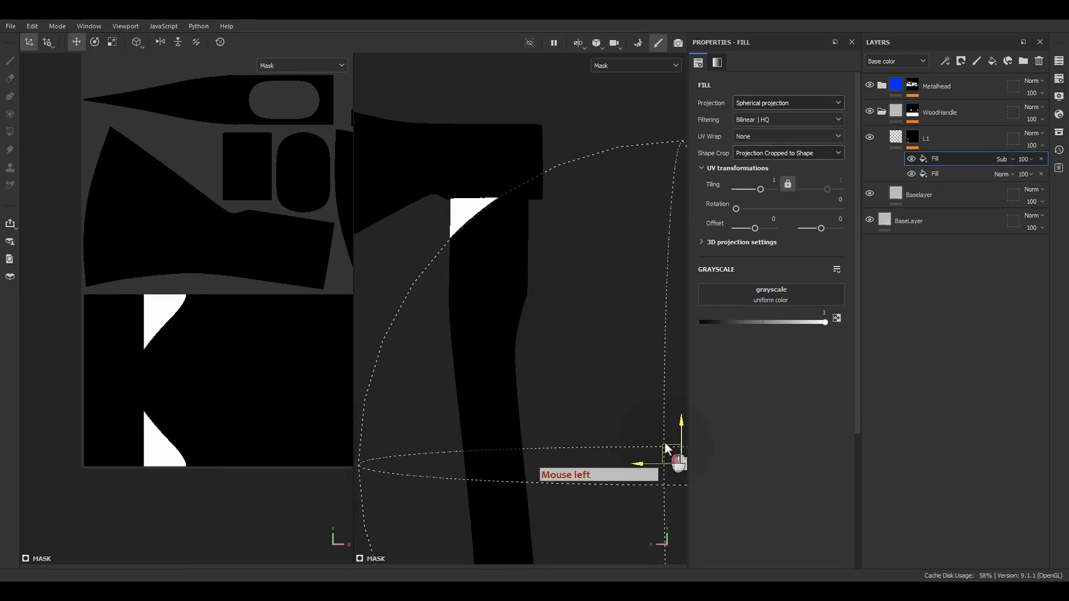
scroll(593, 427, down, 3)
key(r)
drag(632, 408, 493, 355)
key(w)
scroll(512, 228, up, 2)
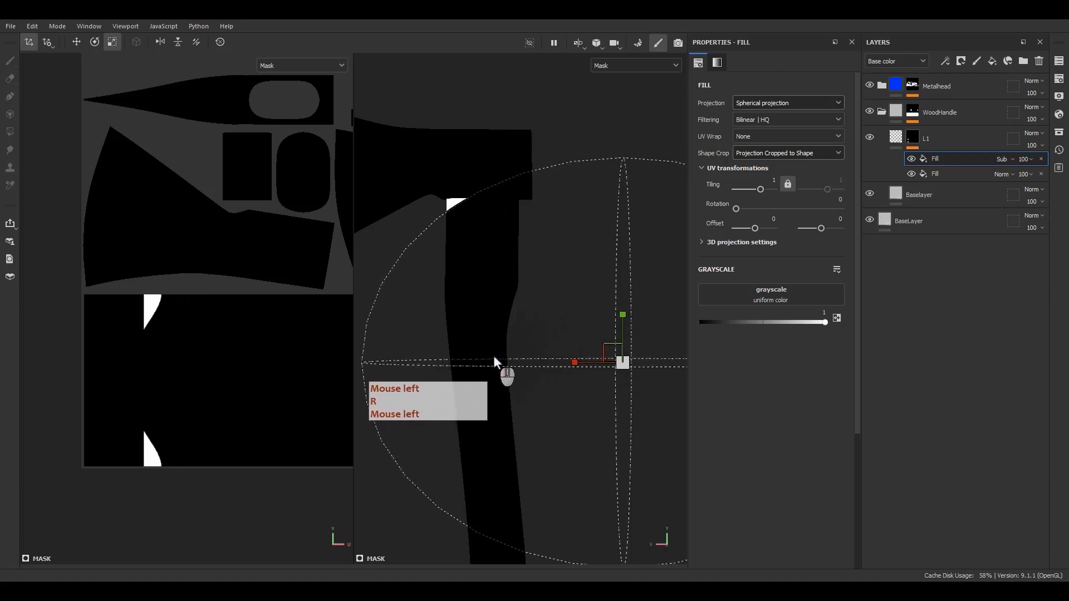
key(w)
drag(607, 350, 502, 346)
click(895, 137)
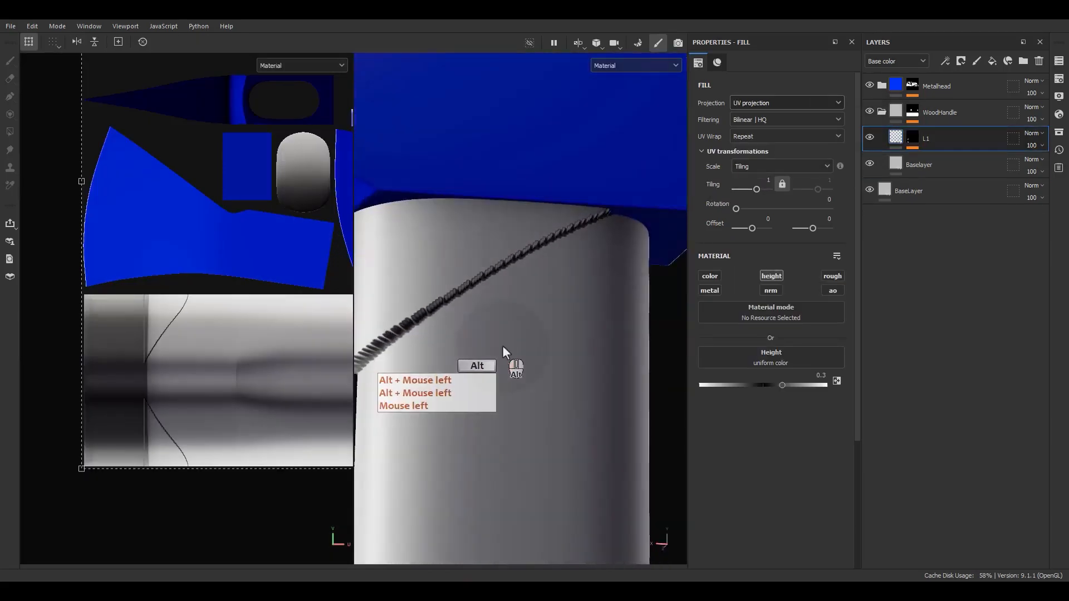
click(909, 140)
right_click(933, 161)
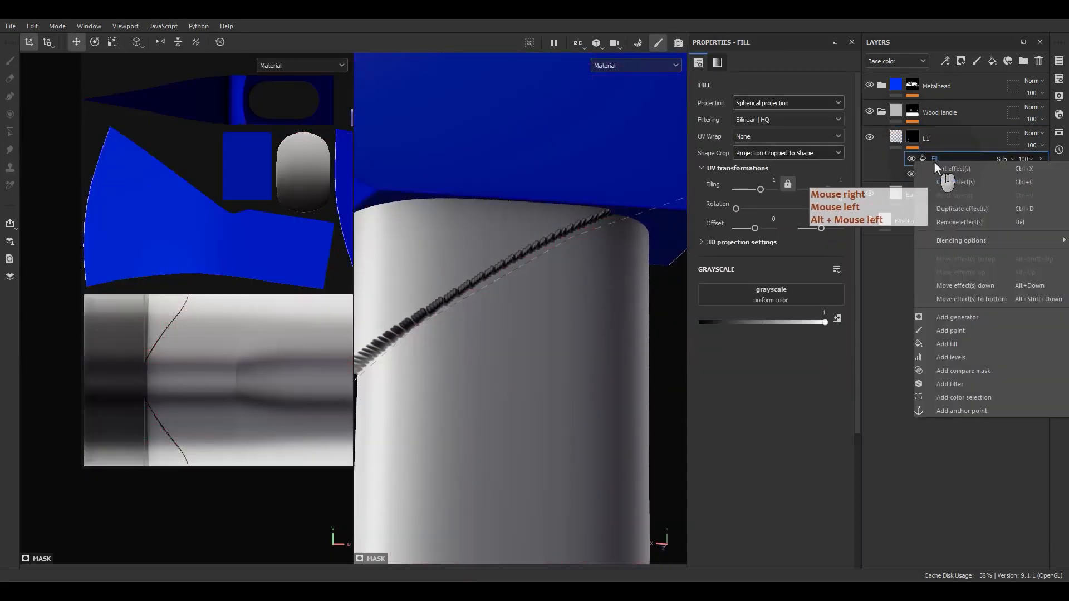
click(946, 384)
click(775, 92)
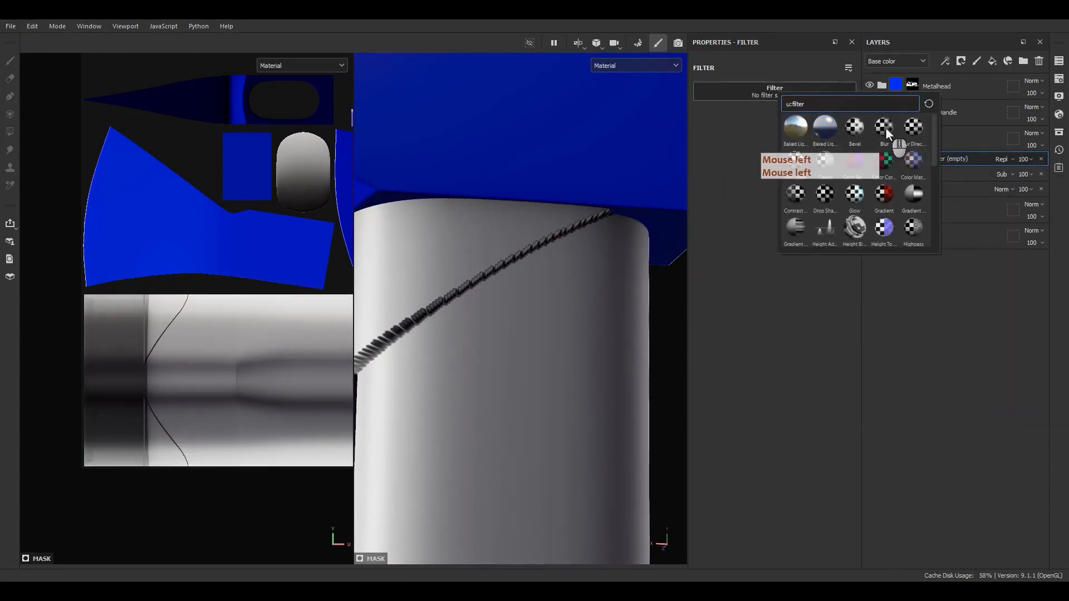
click(886, 127)
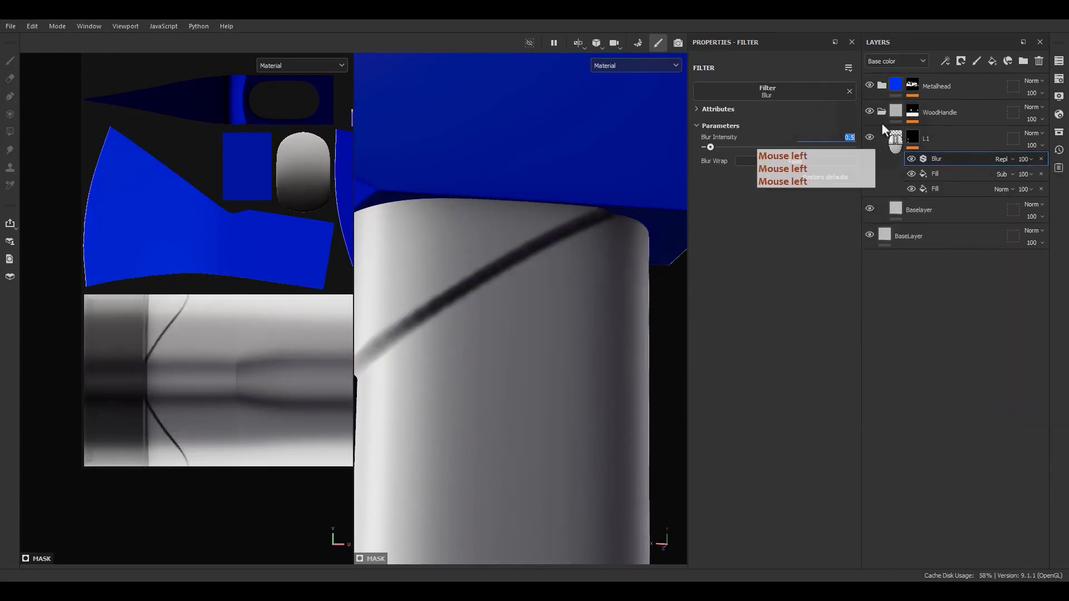
text(.15)
key(Return)
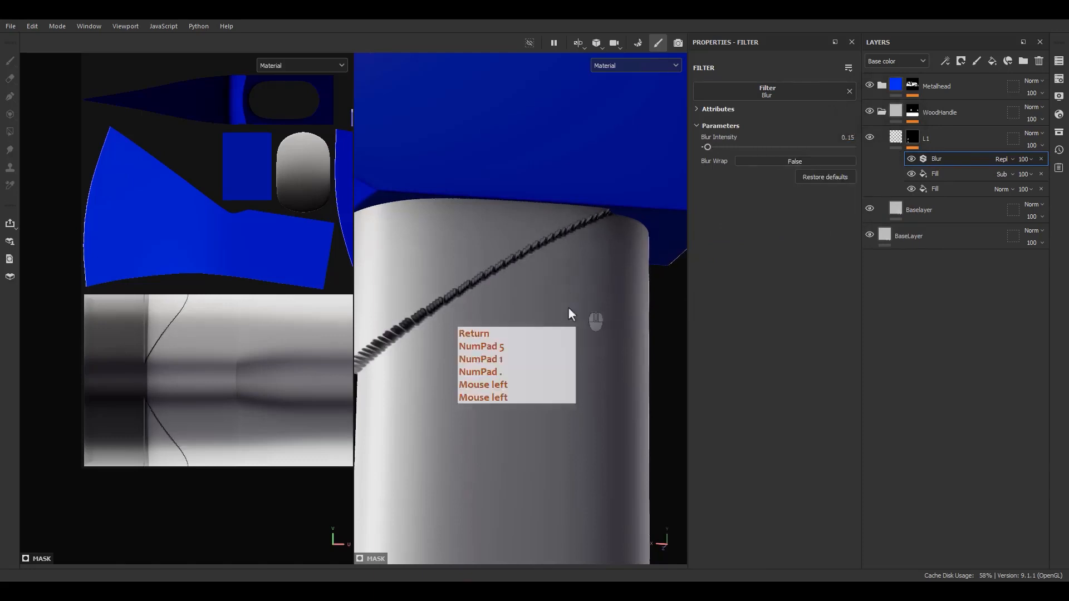
click(851, 138)
text(.2)
key(Return)
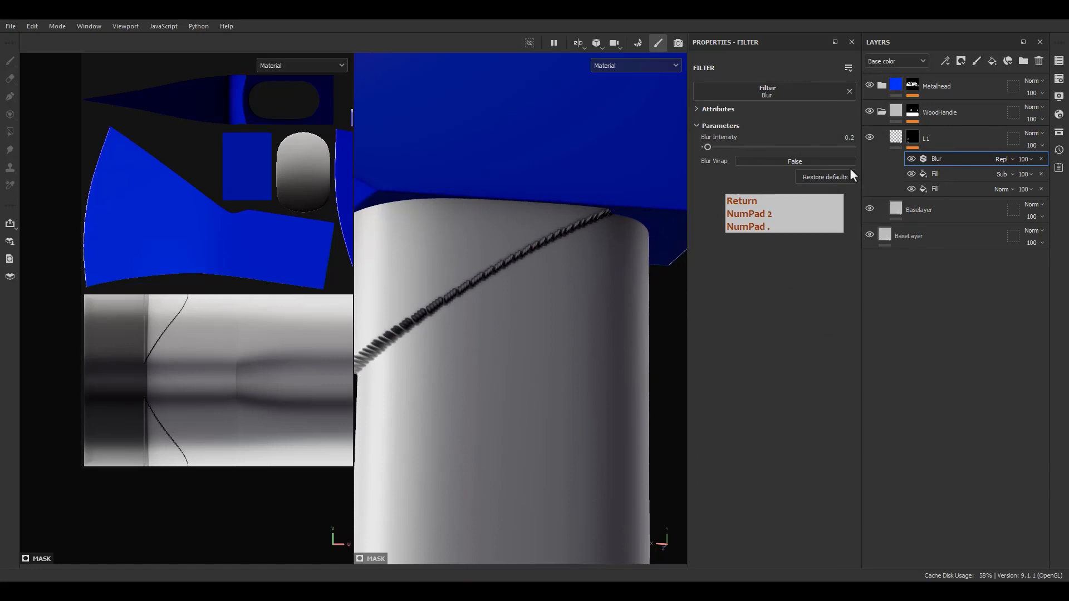
alt+drag(515, 312, 459, 322)
scroll(534, 290, up, 3)
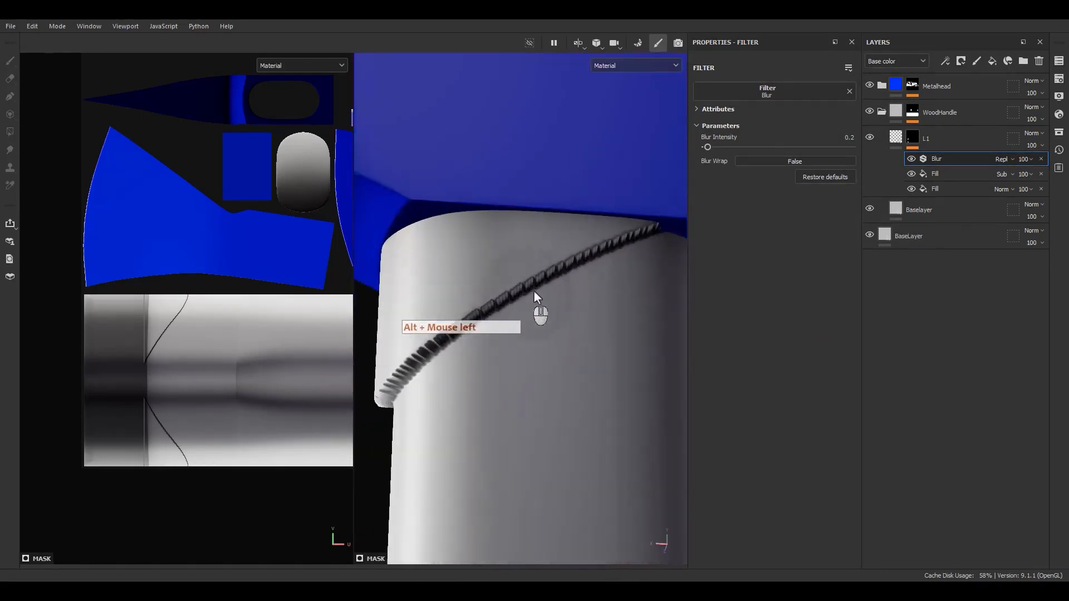
key(Return)
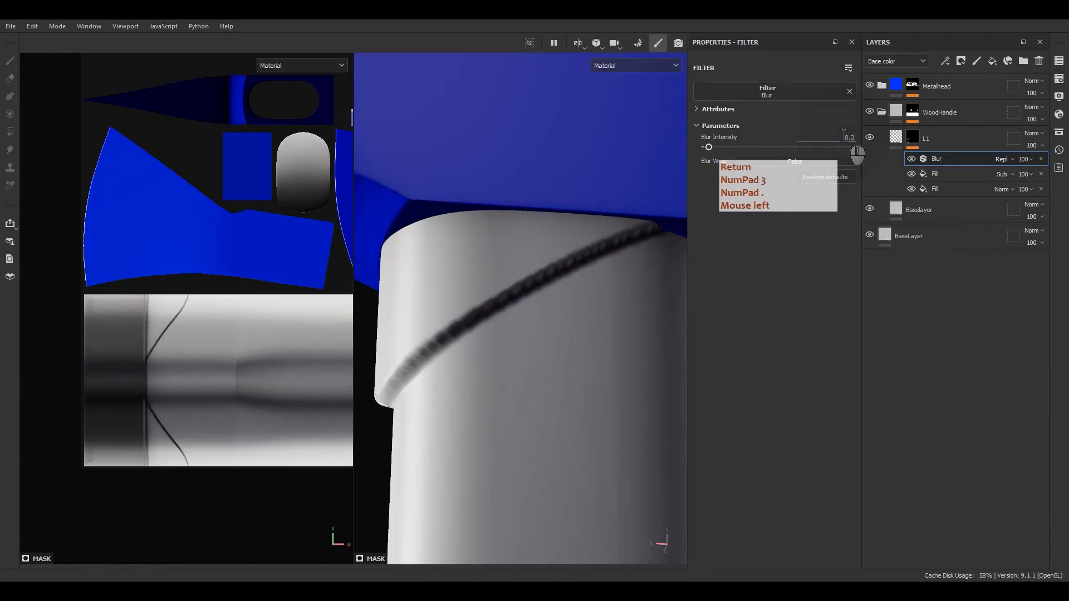
alt+drag(589, 295, 646, 272)
click(857, 135)
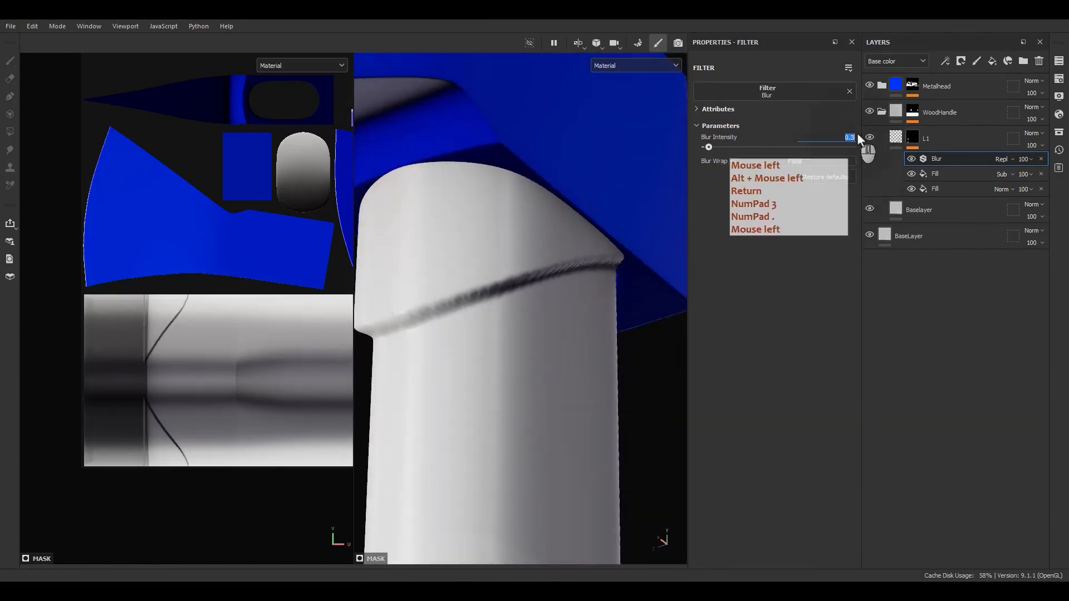
text(.4)
key(Return)
alt+drag(440, 292, 376, 339)
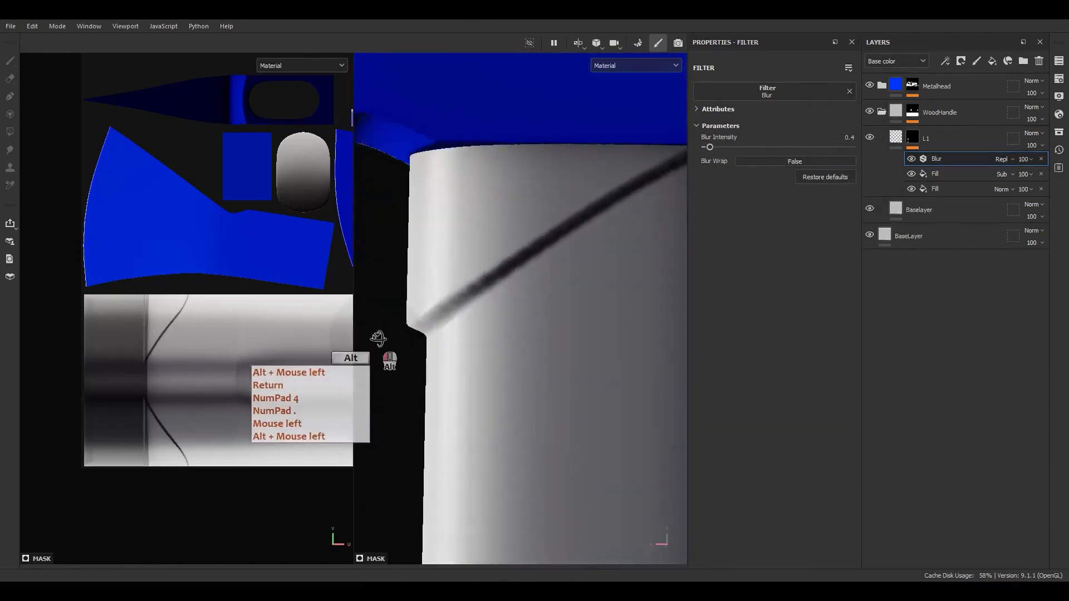
alt+right_drag(376, 339, 483, 255)
alt+drag(483, 255, 631, 284)
alt+right_drag(630, 285, 520, 297)
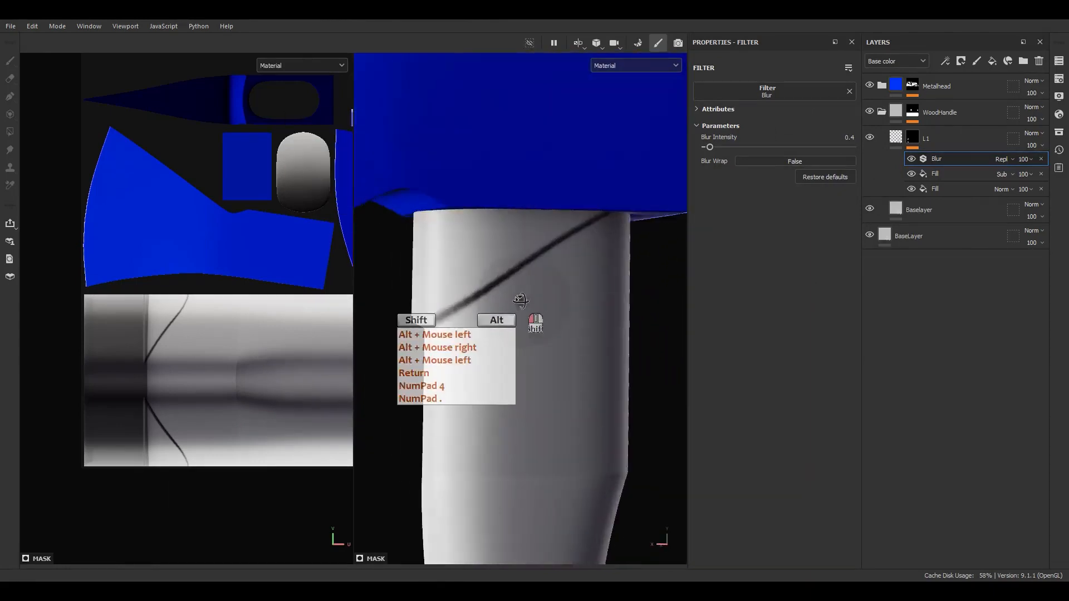
mouse_move(520, 297)
alt+mouse_down()
mouse_move(425, 8)
mouse_move(532, 314)
alt+mouse_up()
alt+right_drag(532, 314, 481, 140)
click(947, 193)
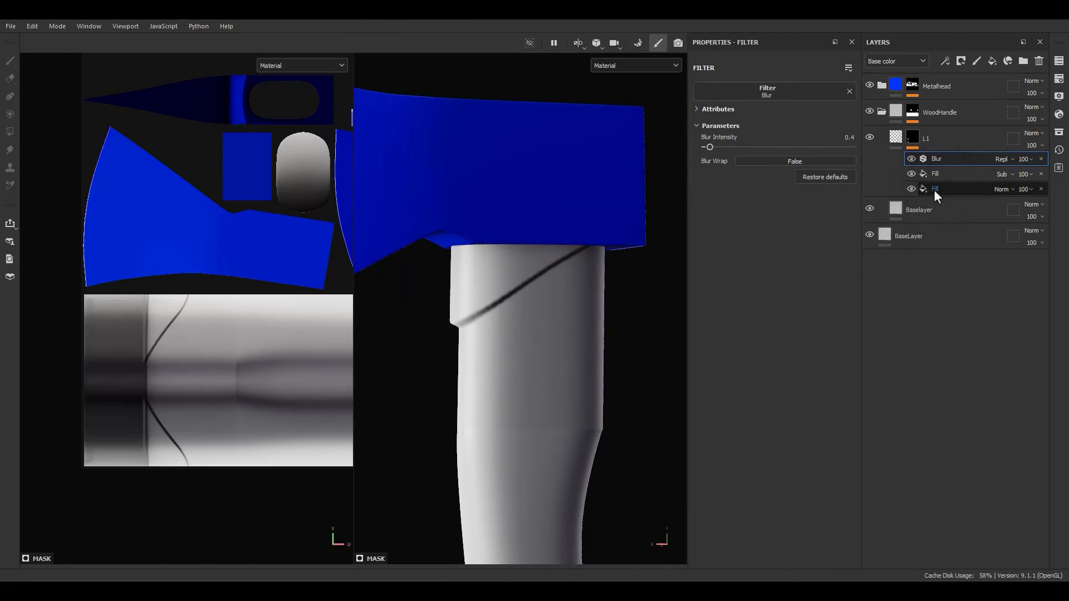
click(936, 175)
Add a paint effect to L1's mask and choose Paint Along Path
right_click(936, 175)
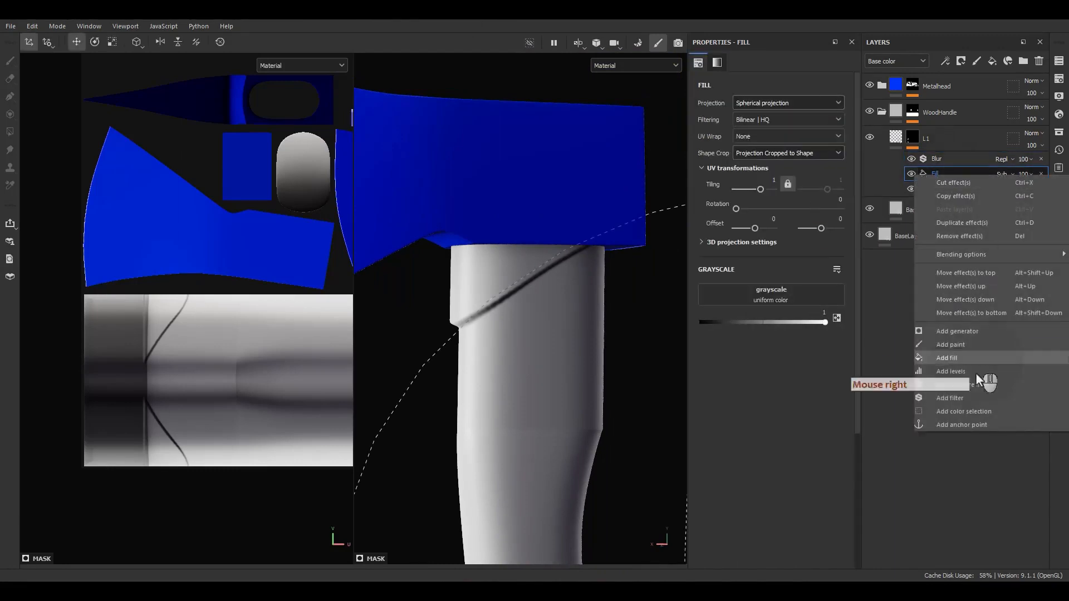
right_drag(1068, 320, 941, 320)
scroll(790, 318, up, 5)
scroll(797, 327, down, 3)
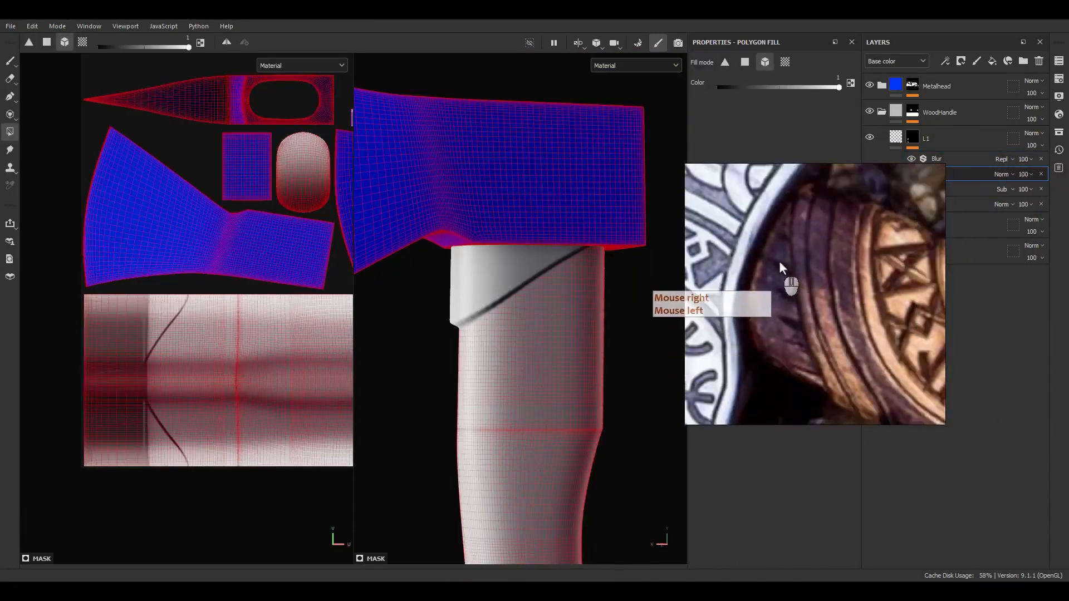
right_drag(771, 253, 1068, 258)
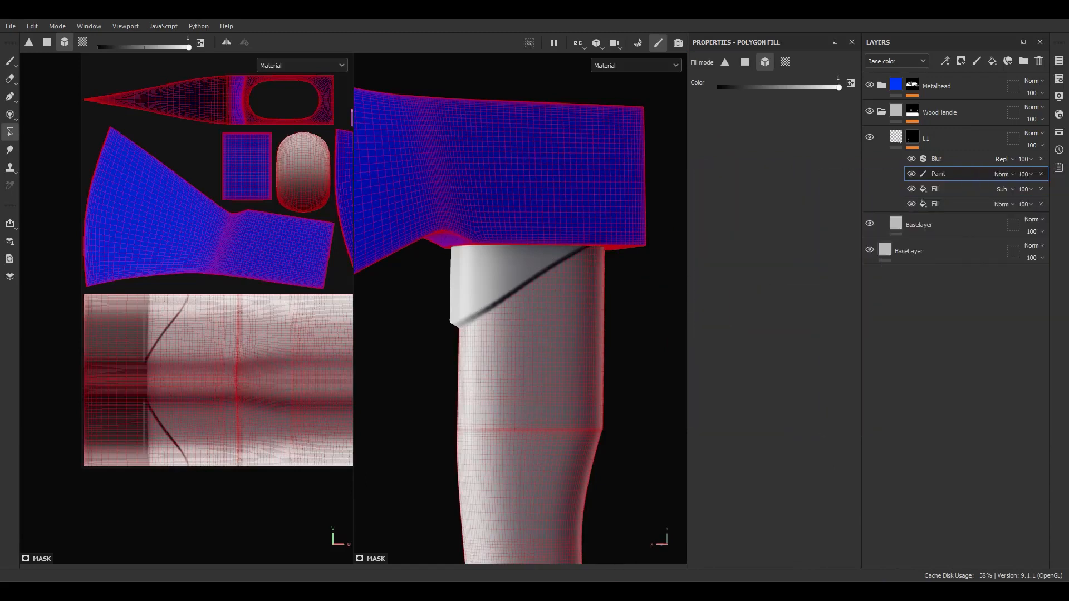
right_click(10, 98)
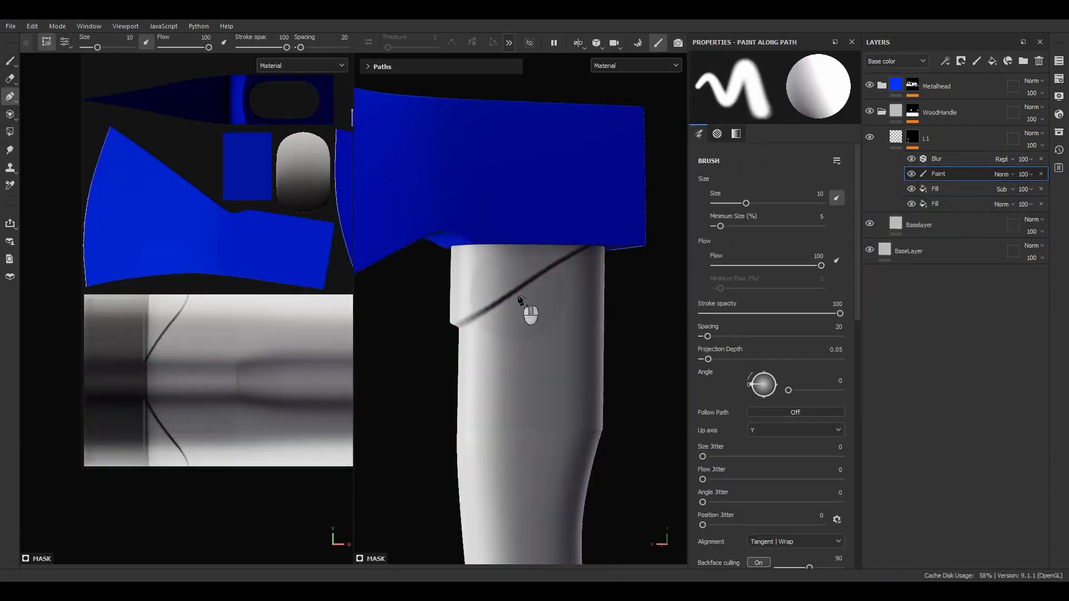
alt+drag(519, 299, 563, 283)
Turn on mirrored painting across the Z axis
click(509, 44)
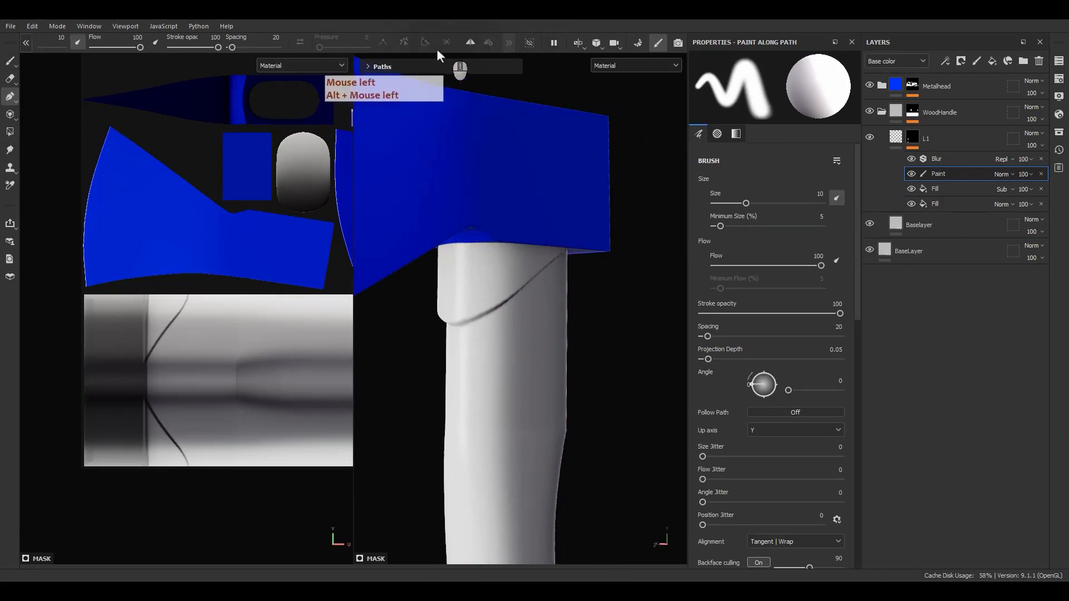
click(471, 43)
alt+drag(522, 312, 497, 234)
alt+right_drag(497, 234, 487, 3)
alt+drag(498, 200, 492, 216)
click(488, 44)
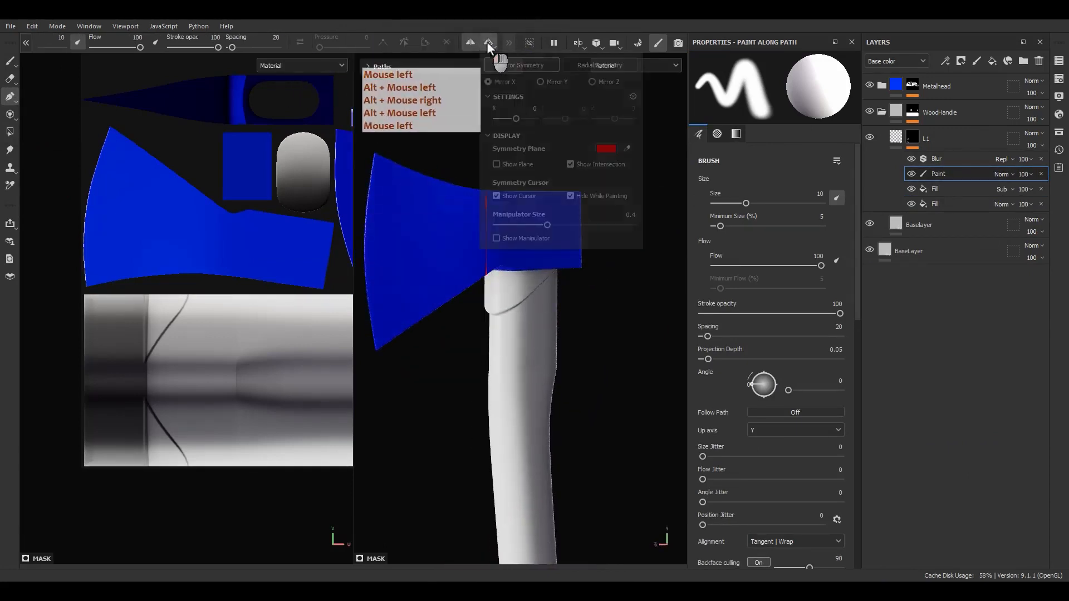
click(540, 81)
click(595, 81)
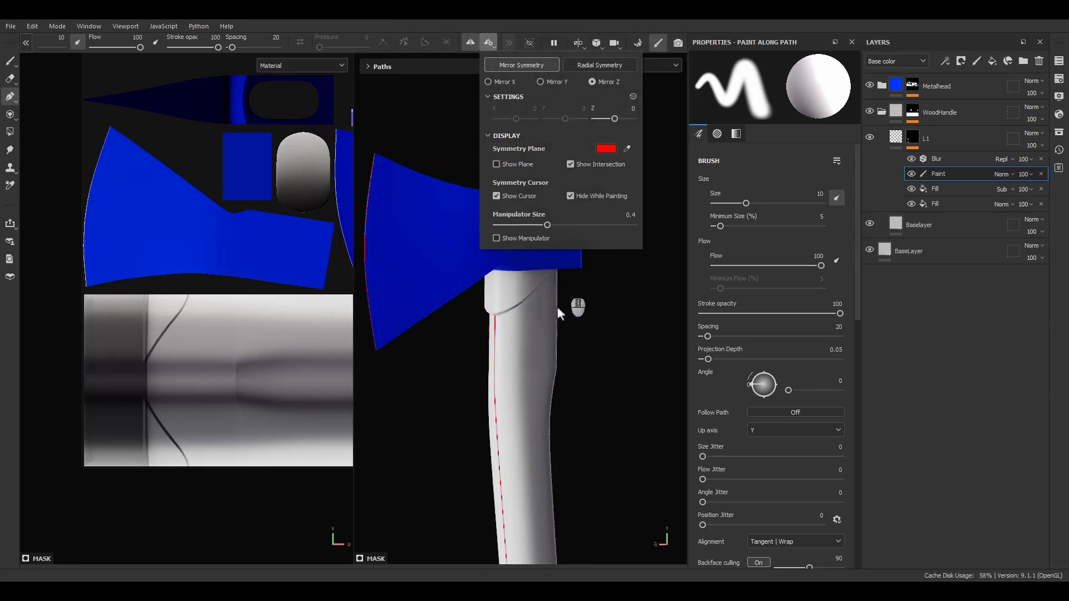
alt+drag(558, 308, 541, 366)
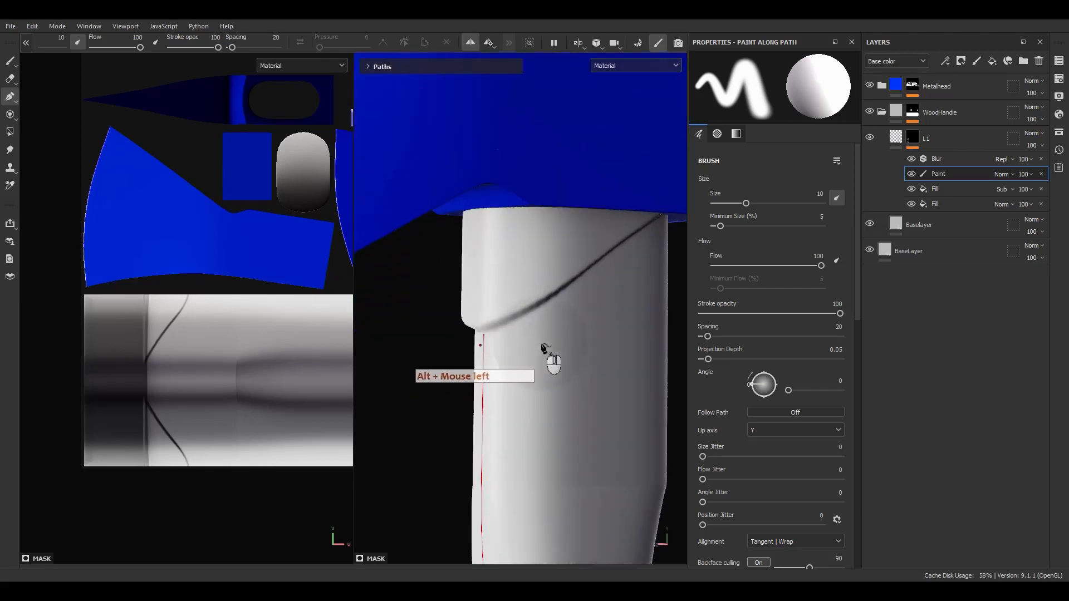
Set the paint effect to Subtract and start a path stroke down the handle
click(1005, 174)
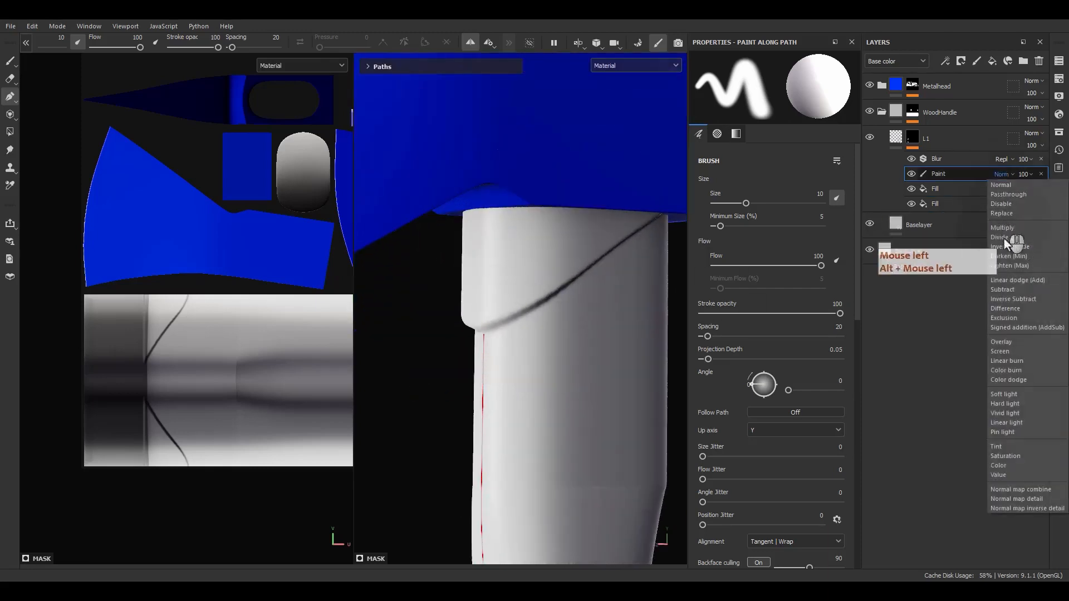
click(1007, 290)
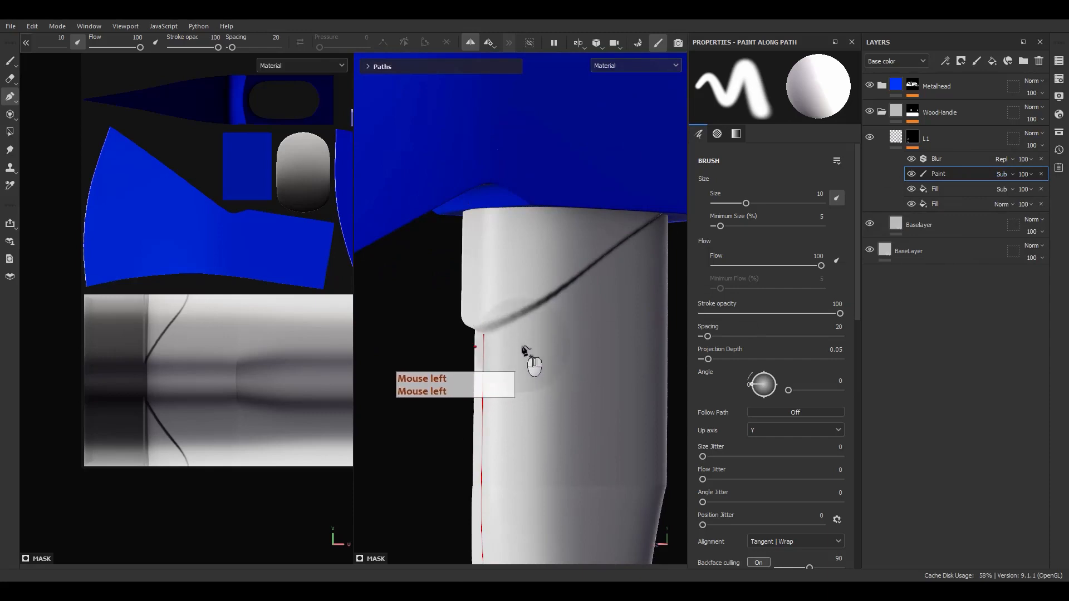
drag(522, 346, 517, 293)
click(513, 288)
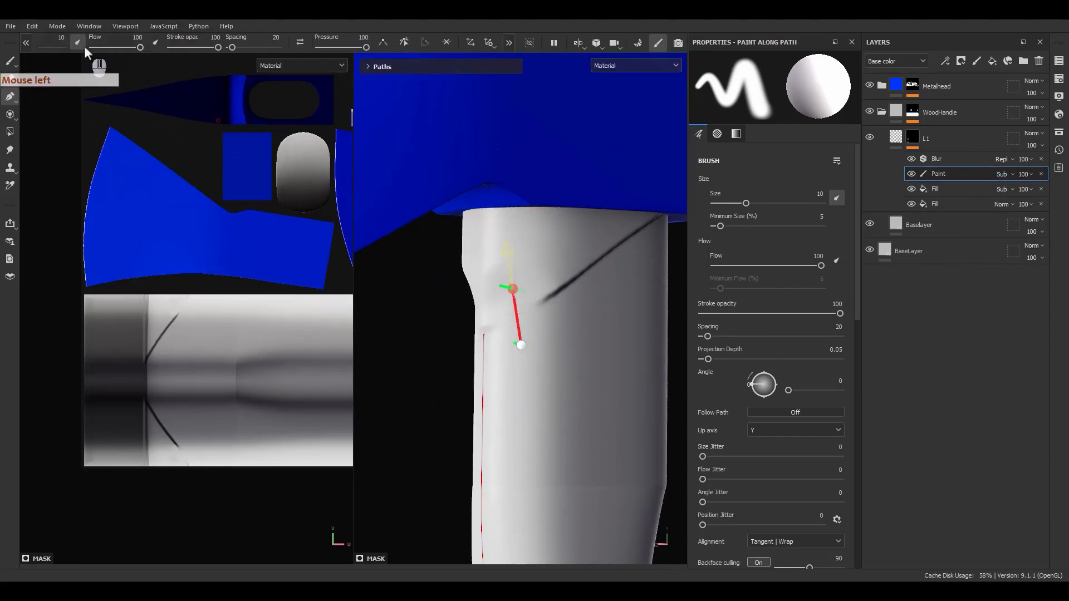
Make the brush much thinner and set its spacing to 5
click(26, 43)
drag(99, 50, 88, 52)
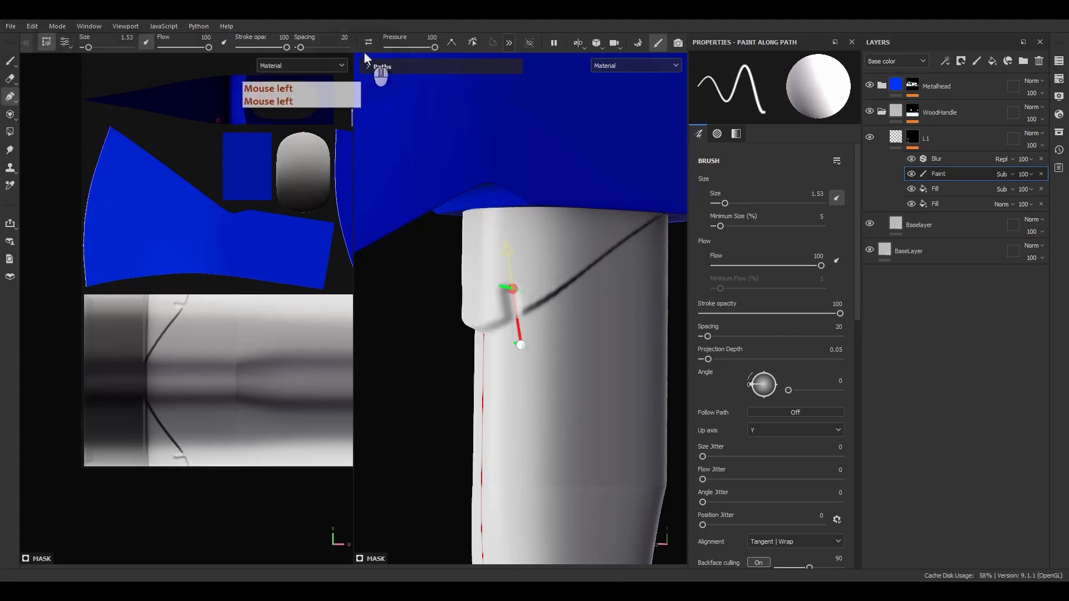
drag(297, 47, 296, 47)
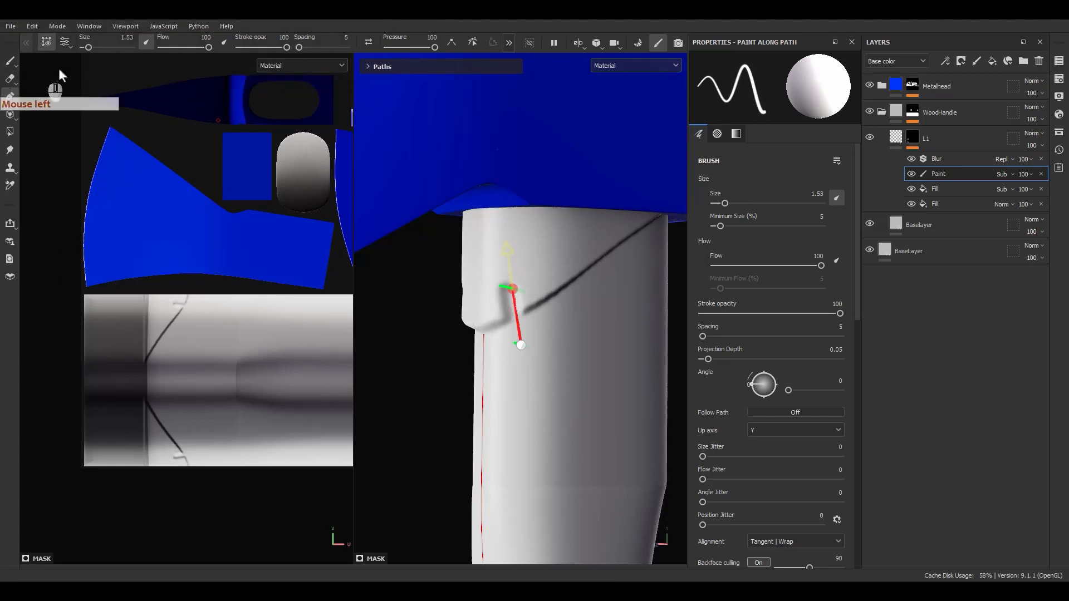
alt+drag(503, 291, 513, 288)
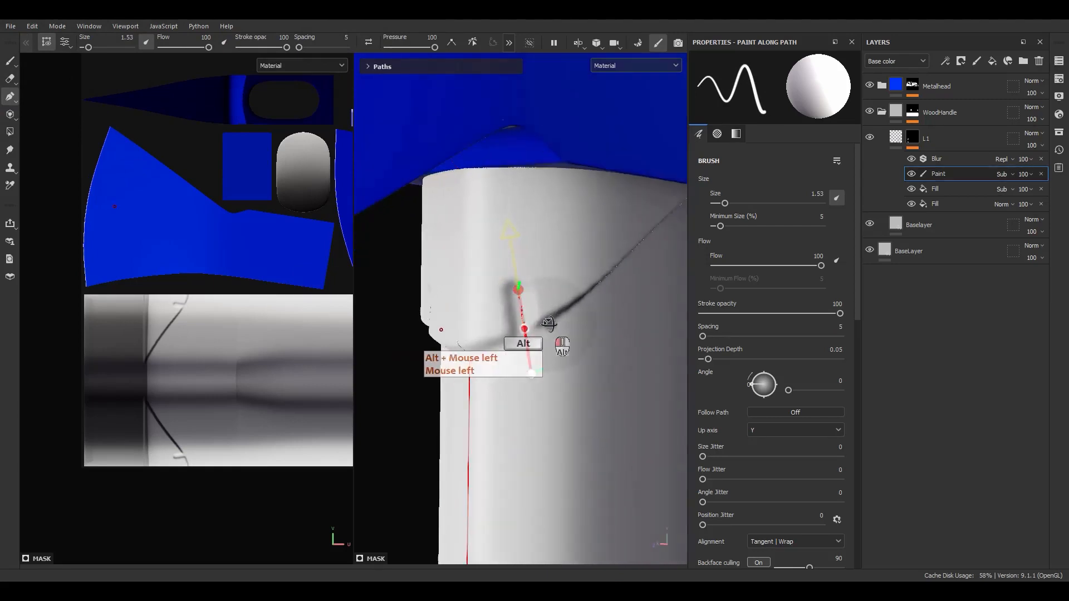
Draw a short path stroke just below the groove and shift its points left
click(520, 284)
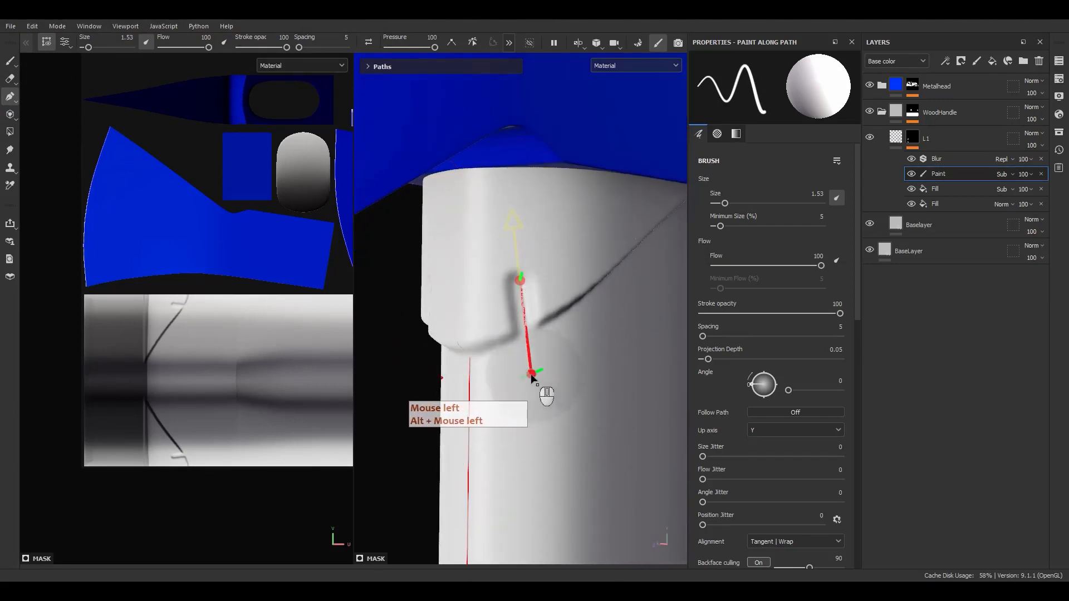
drag(532, 379, 504, 384)
click(521, 291)
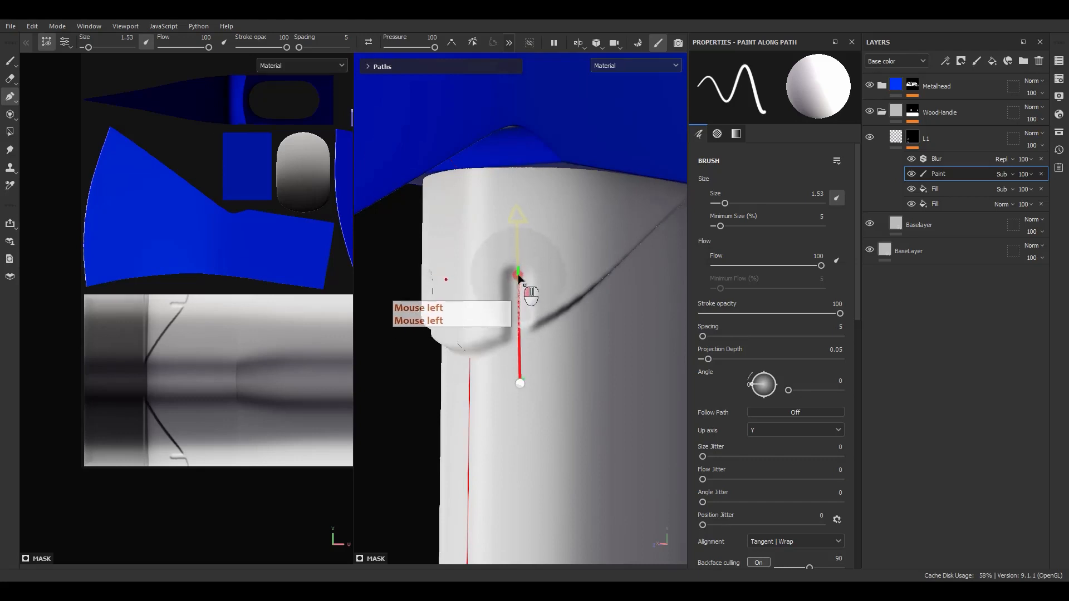
drag(520, 384, 498, 390)
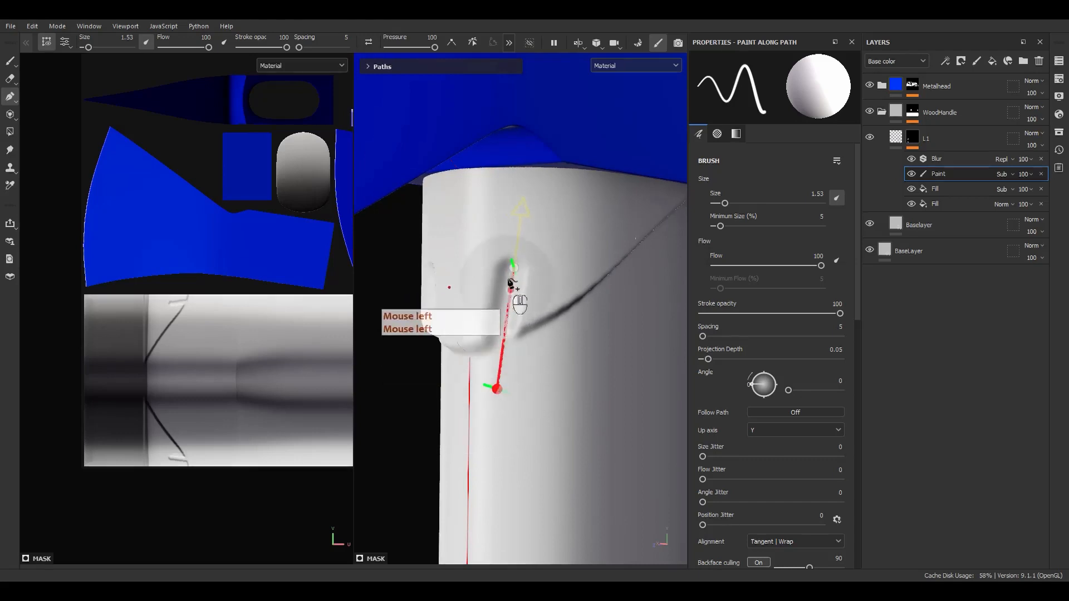
drag(514, 270, 500, 273)
alt+drag(490, 326, 543, 356)
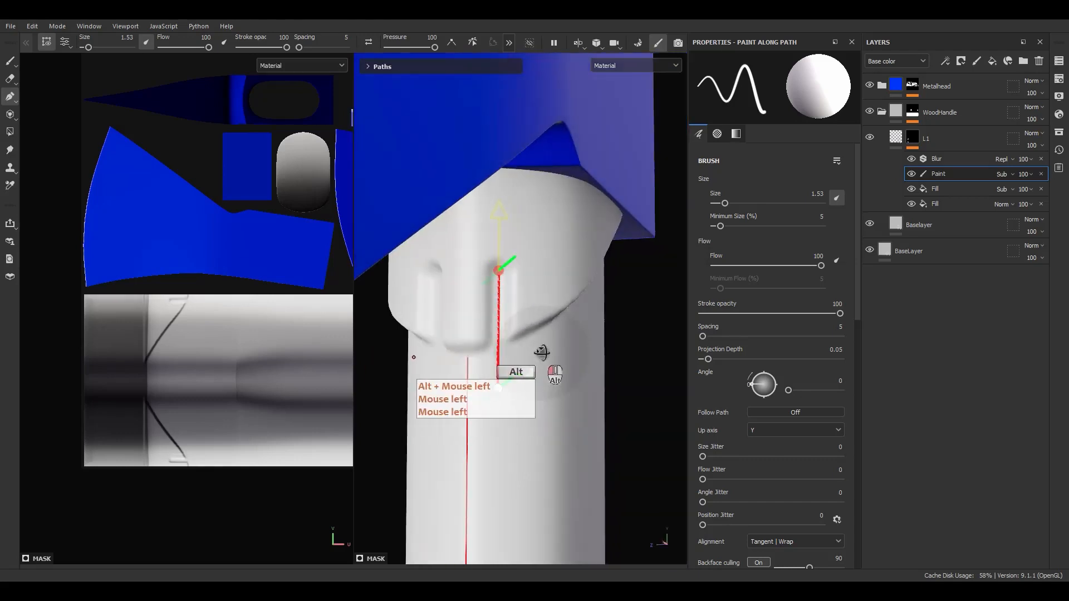
Fine-tune the brush size to 59.2 and lower the pressure to 0
click(128, 38)
text(1)
key(Return)
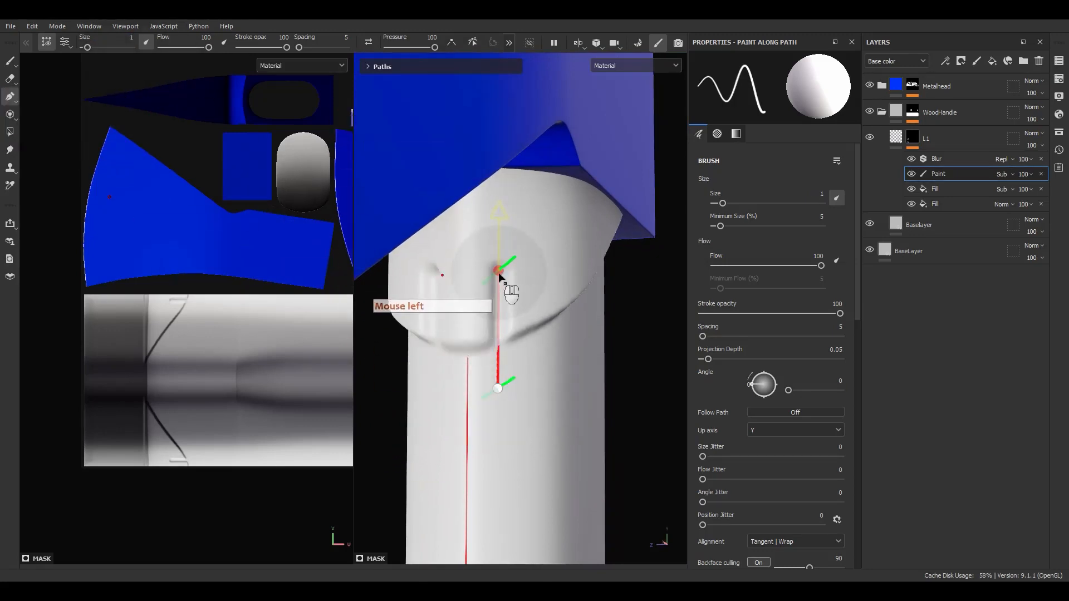
mouse_move(499, 277)
alt+mouse_down()
mouse_move(481, 300)
mouse_move(495, 291)
alt+mouse_up()
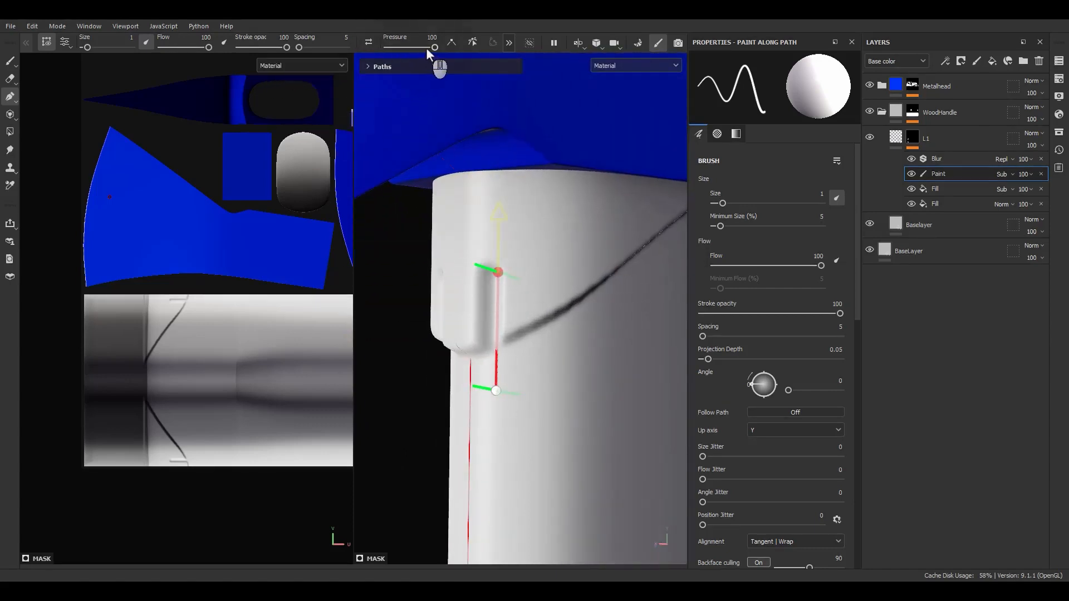
drag(426, 48, 361, 52)
alt+drag(557, 393, 550, 348)
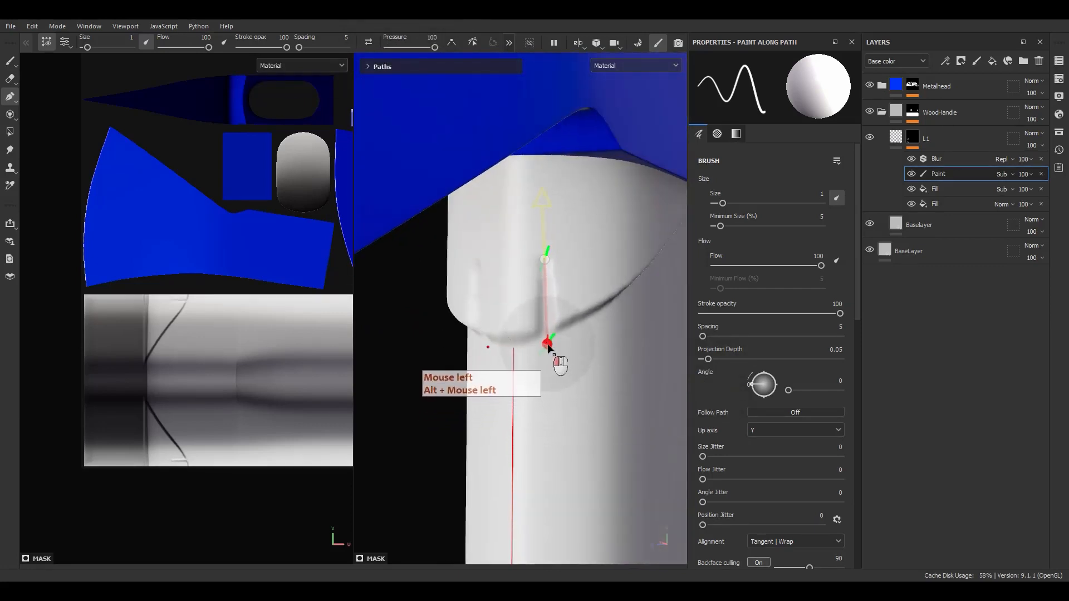
right_drag(1068, 347, 666, 346)
scroll(665, 344, up, 5)
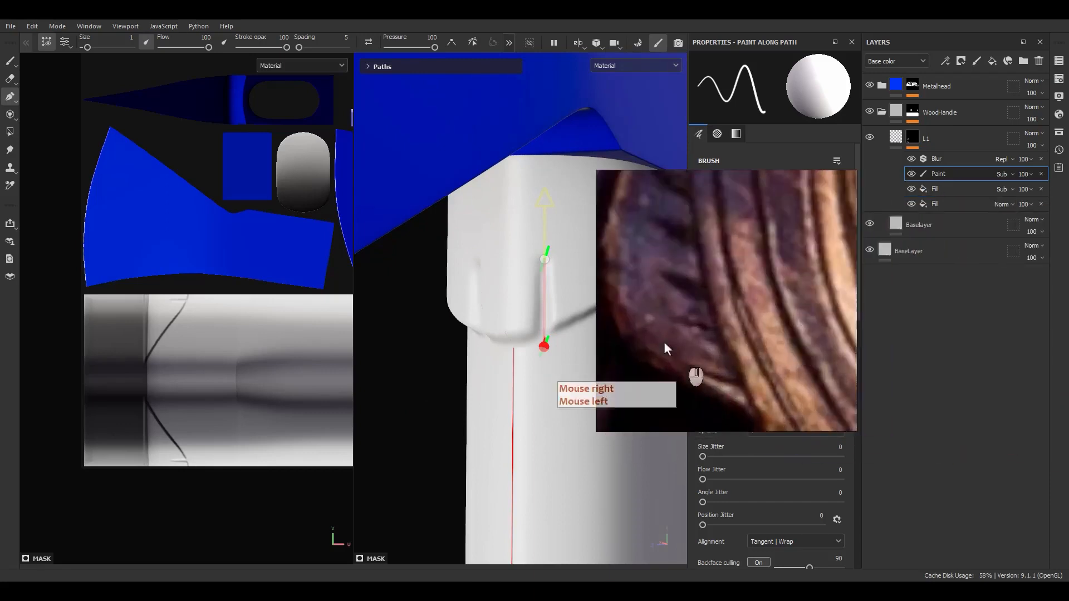
right_drag(732, 392, 847, 360)
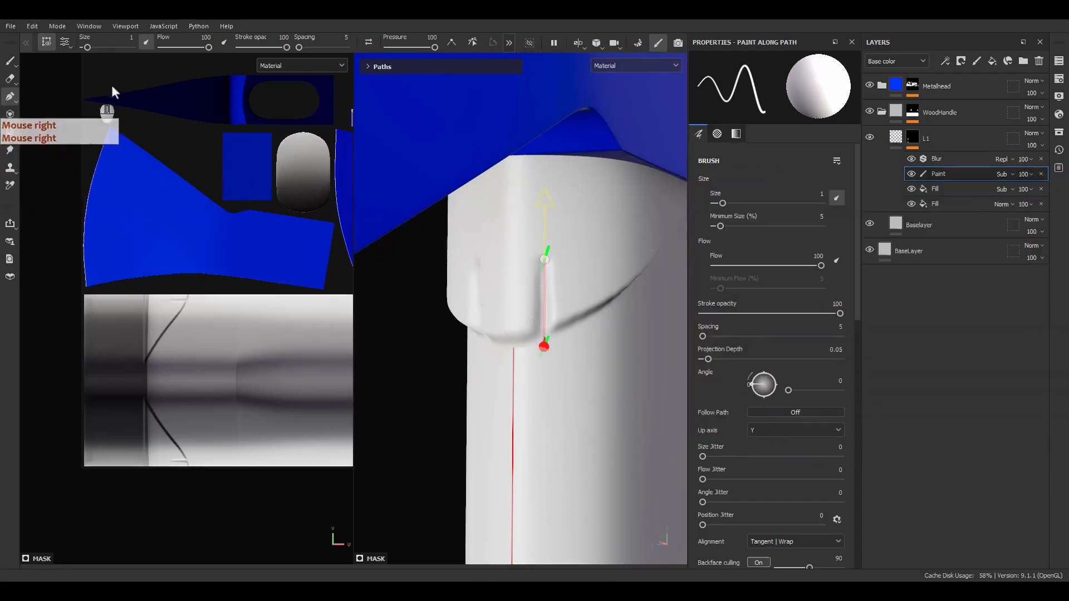
drag(85, 47, 89, 45)
Set the path brush size to 2
click(121, 45)
click(126, 38)
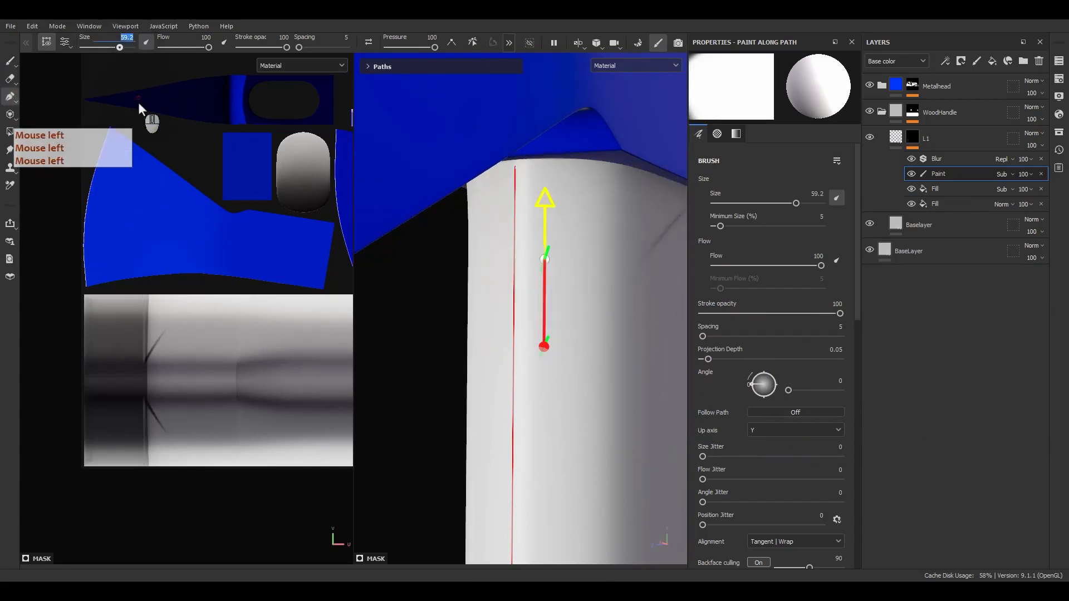
text(2)
key(Return)
Reposition the first notch path's upper and lower points along the groove
alt+drag(623, 270, 511, 329)
drag(544, 261, 539, 284)
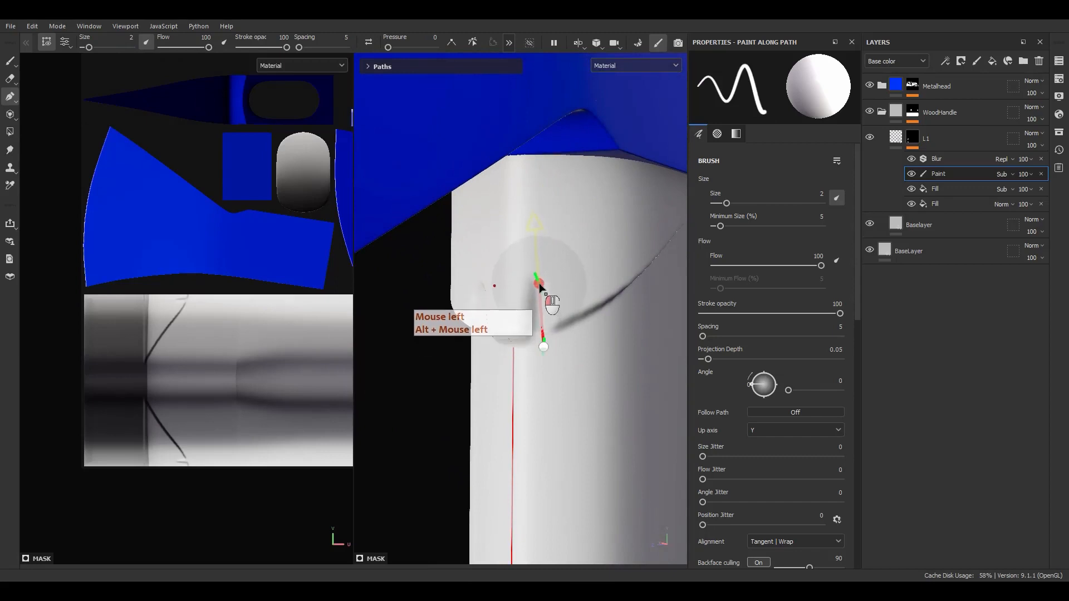
drag(544, 347, 556, 412)
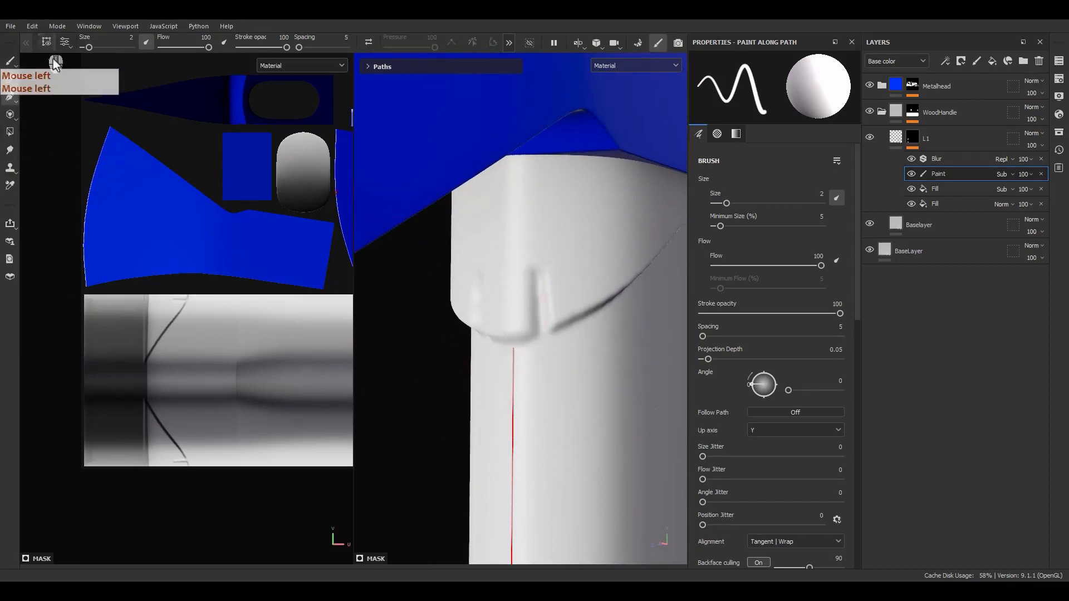
alt+drag(463, 353, 494, 342)
alt+middle_drag(493, 341, 534, 335)
scroll(547, 308, up, 3)
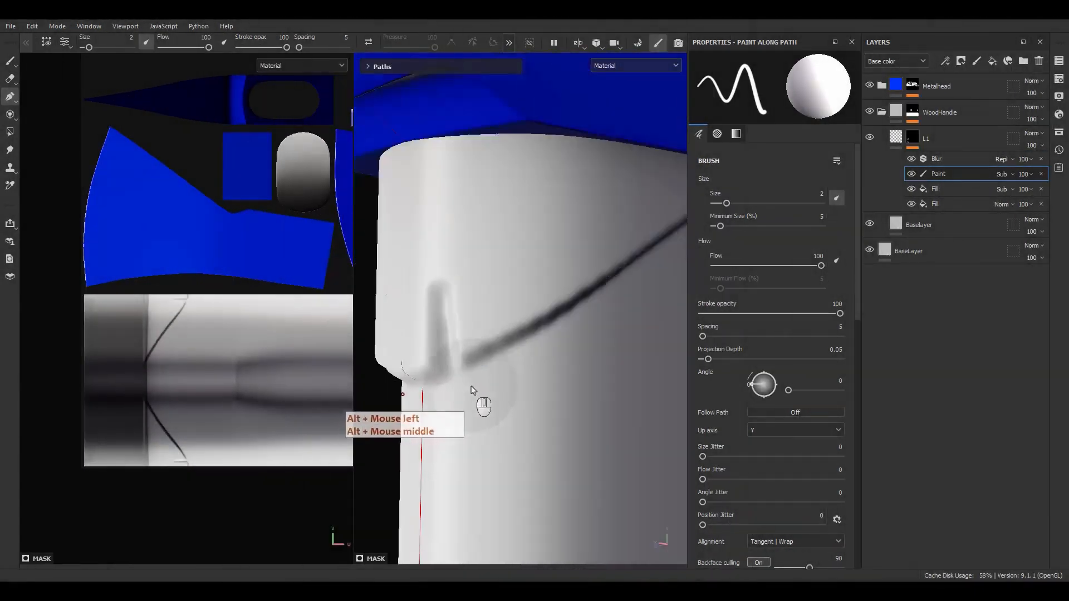
alt+drag(471, 390, 487, 388)
alt+middle_drag(487, 389, 498, 375)
mouse_move(498, 375)
alt+mouse_down()
mouse_move(544, 384)
mouse_move(546, 410)
alt+mouse_up()
Show path points and draw a new two-point notch path, tapering it with lower pressure
click(47, 43)
click(475, 276)
key(ctrl+z)
key(Escape)
click(555, 365)
click(539, 287)
drag(527, 260, 527, 275)
drag(434, 47, 389, 48)
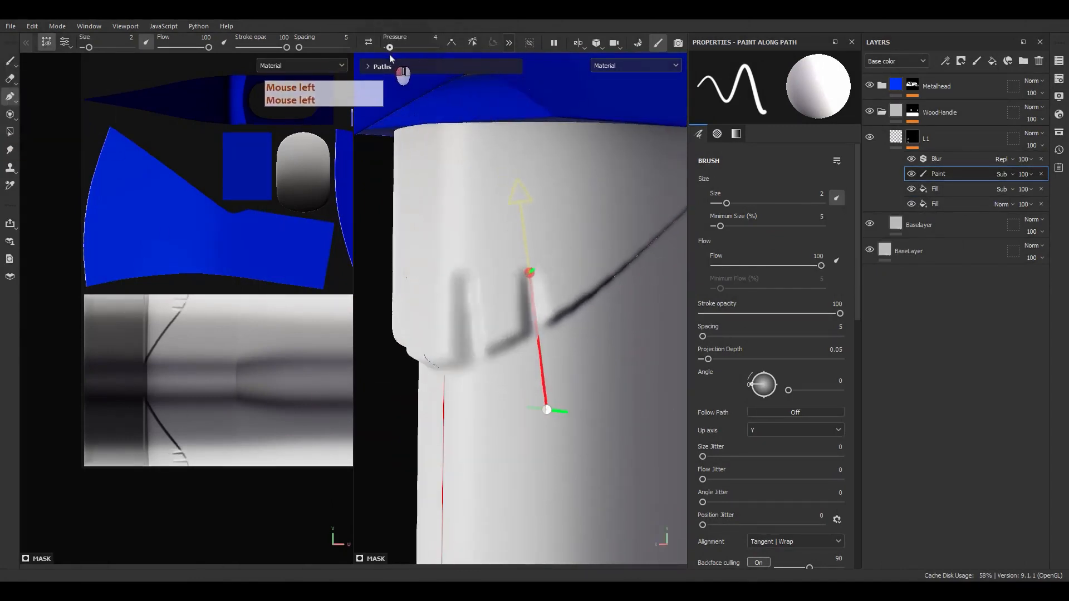
Set the left notch path's top-point pressure to 5 and adjust that point
key(Escape)
click(476, 277)
click(475, 276)
click(435, 38)
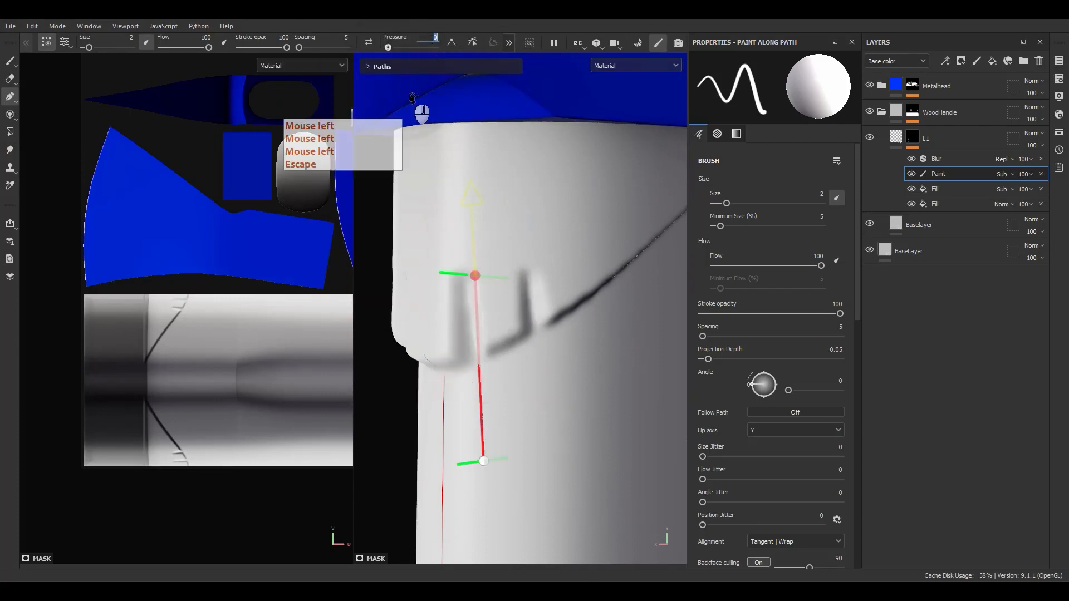
text(5)
key(Return)
alt+drag(440, 227, 474, 227)
drag(480, 280, 481, 287)
click(491, 461)
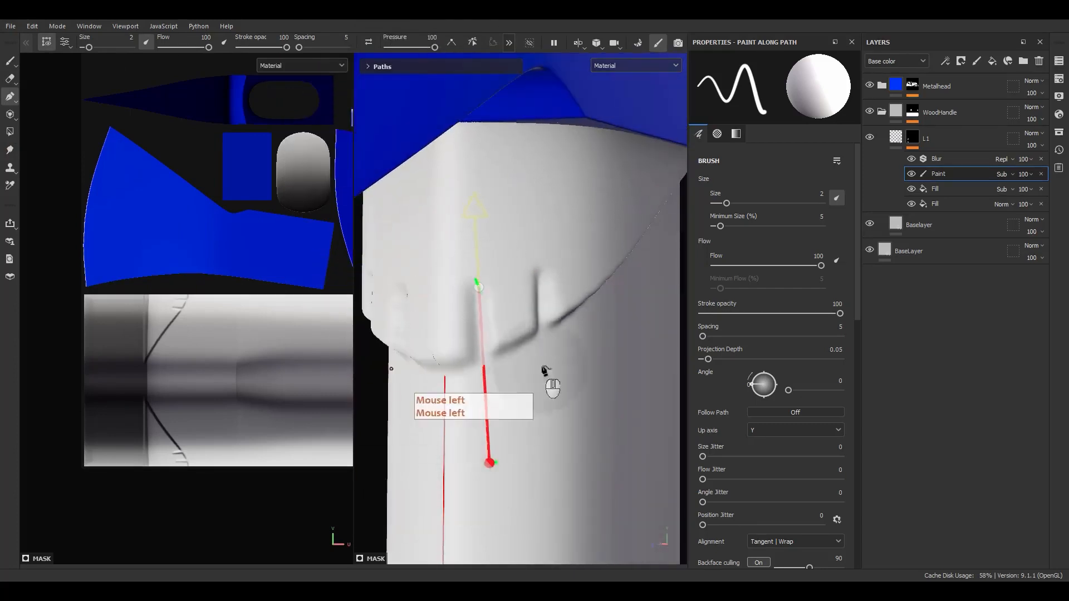
Give the third notch path a top-point pressure of 6
alt+middle_drag(544, 372, 529, 390)
alt+drag(529, 390, 490, 322)
key(Escape)
alt+middle_drag(565, 357, 526, 358)
alt+drag(527, 358, 518, 348)
click(515, 315)
click(503, 266)
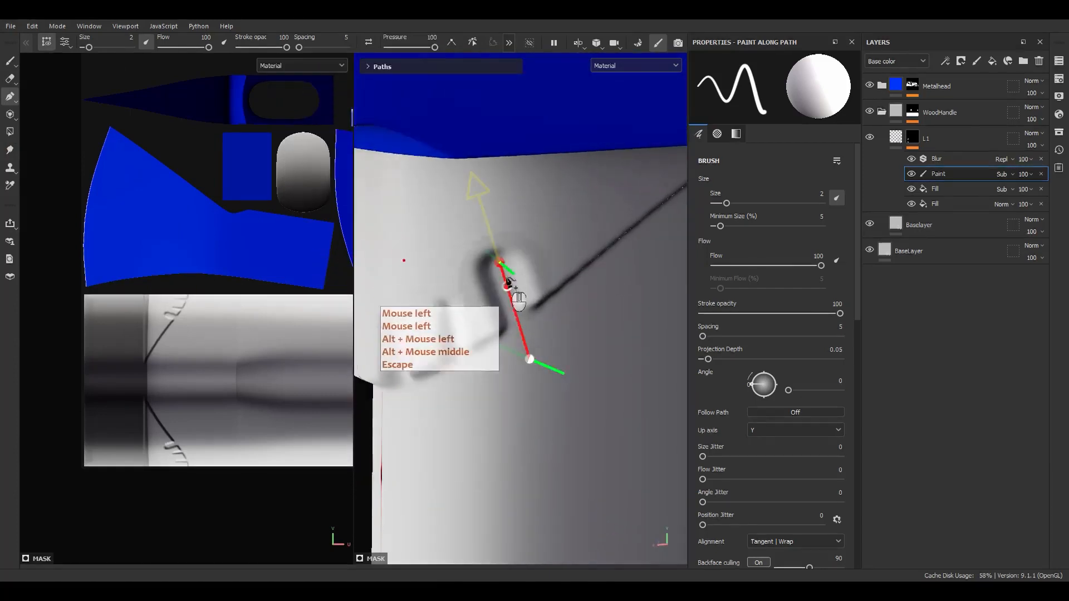
click(500, 263)
click(437, 38)
text(6)
key(Return)
click(530, 359)
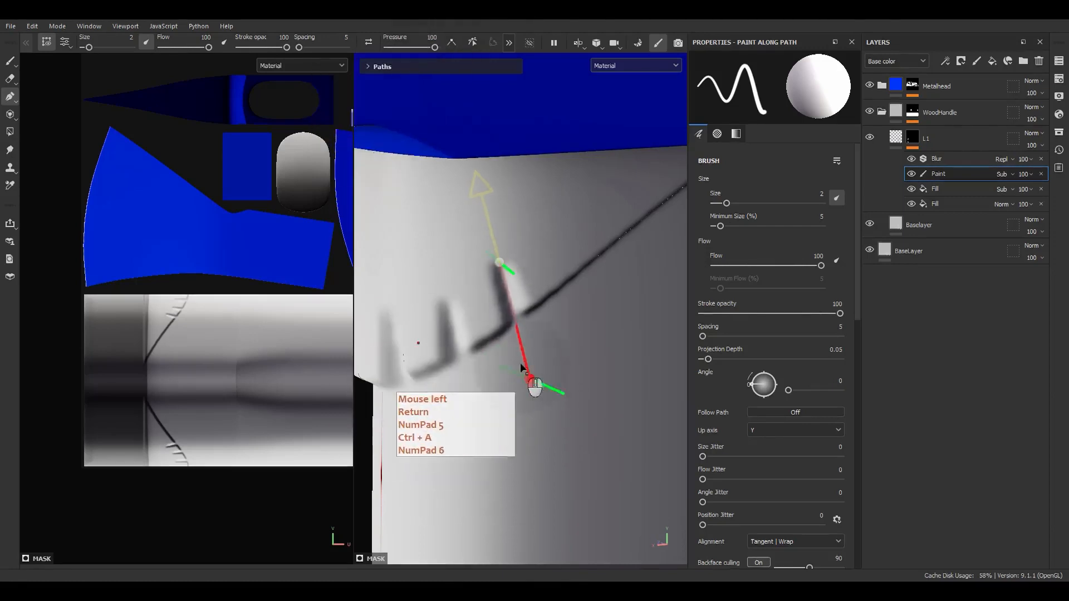
Nudge the third notch path's top point into place
alt+middle_drag(534, 350, 527, 358)
alt+drag(526, 358, 517, 322)
scroll(517, 320, up, 2)
alt+middle_drag(512, 314, 505, 362)
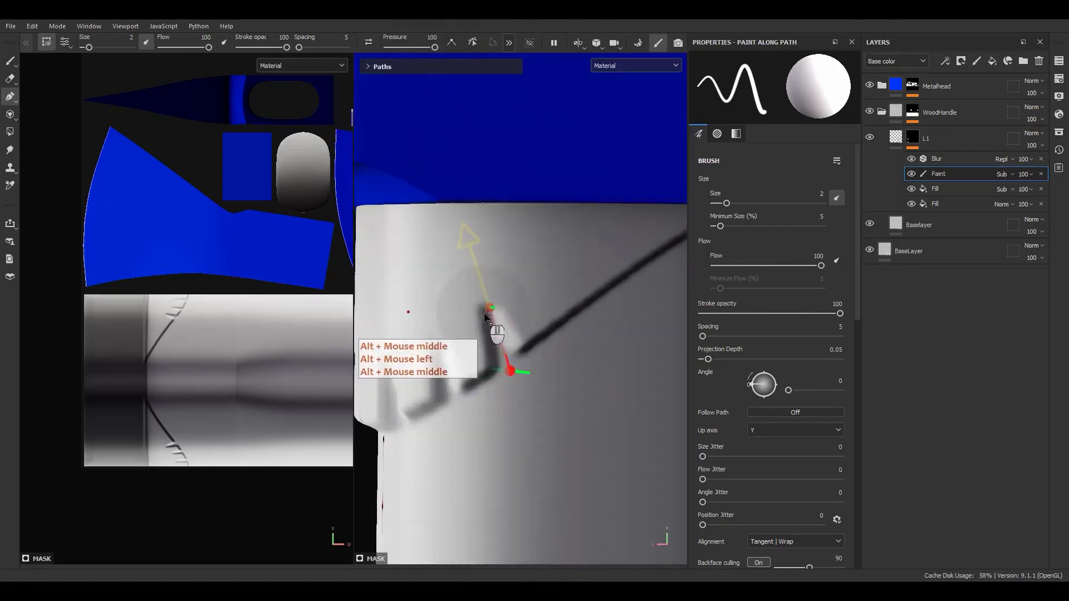
drag(490, 313, 497, 308)
alt+middle_drag(518, 334, 520, 358)
key(Escape)
alt+drag(521, 358, 484, 367)
Draw another notch path with top-point pressure 5 and shift its bottom point up-right
click(504, 363)
click(491, 287)
click(433, 38)
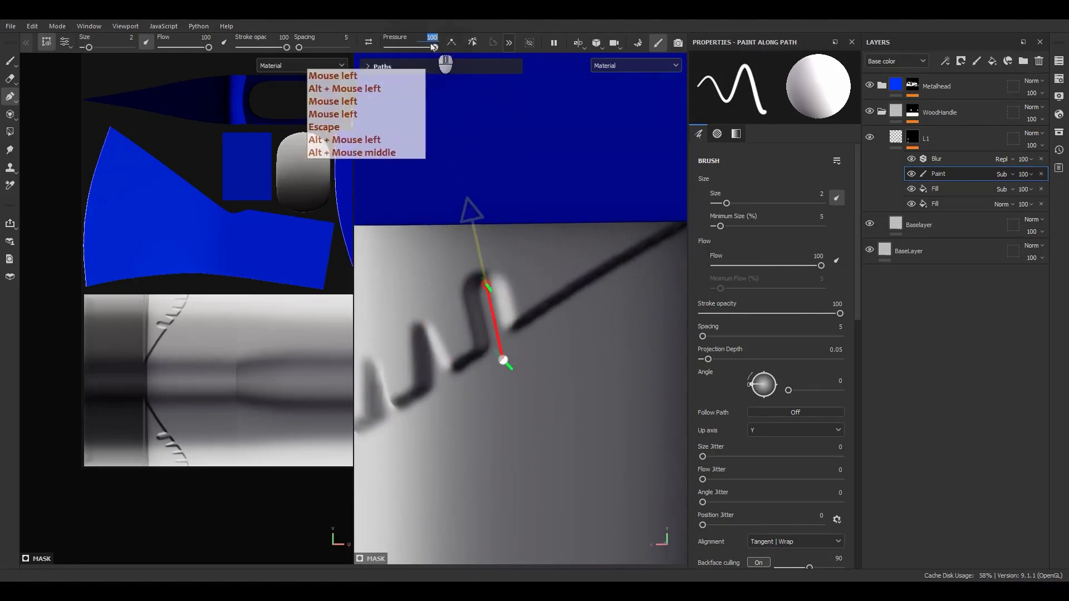
text(5)
key(Return)
click(499, 359)
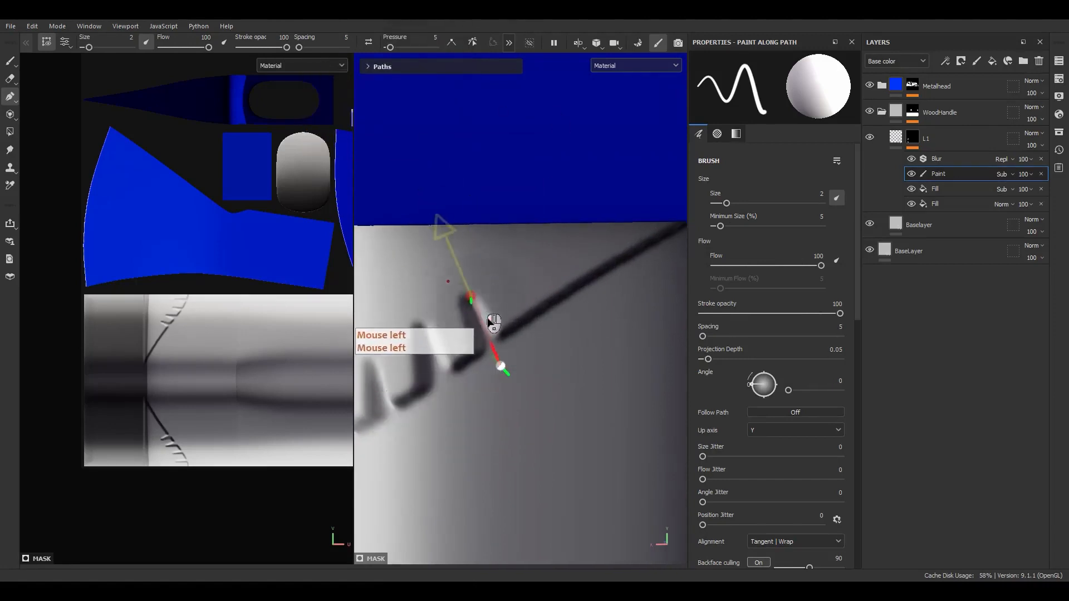
drag(500, 366, 513, 356)
Increase the path brush size to 3
click(128, 38)
text(3)
key(Return)
scroll(534, 356, down, 5)
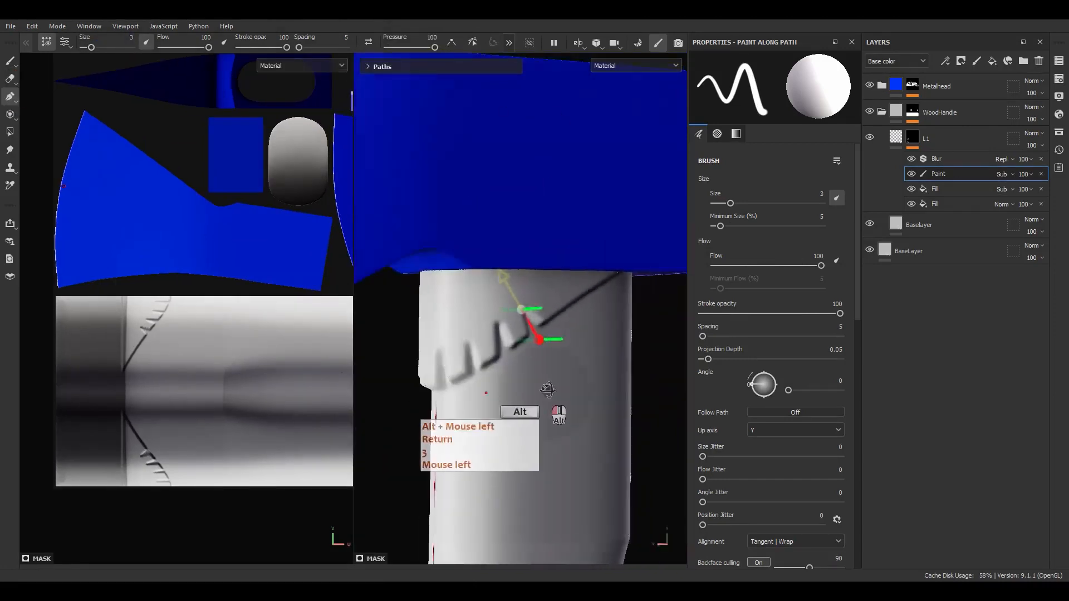
alt+drag(545, 392, 543, 335)
scroll(540, 340, up, 5)
key(Escape)
alt+middle_drag(536, 351, 516, 403)
Add a notch path with pressure 5 and return the brush size to 2
click(490, 324)
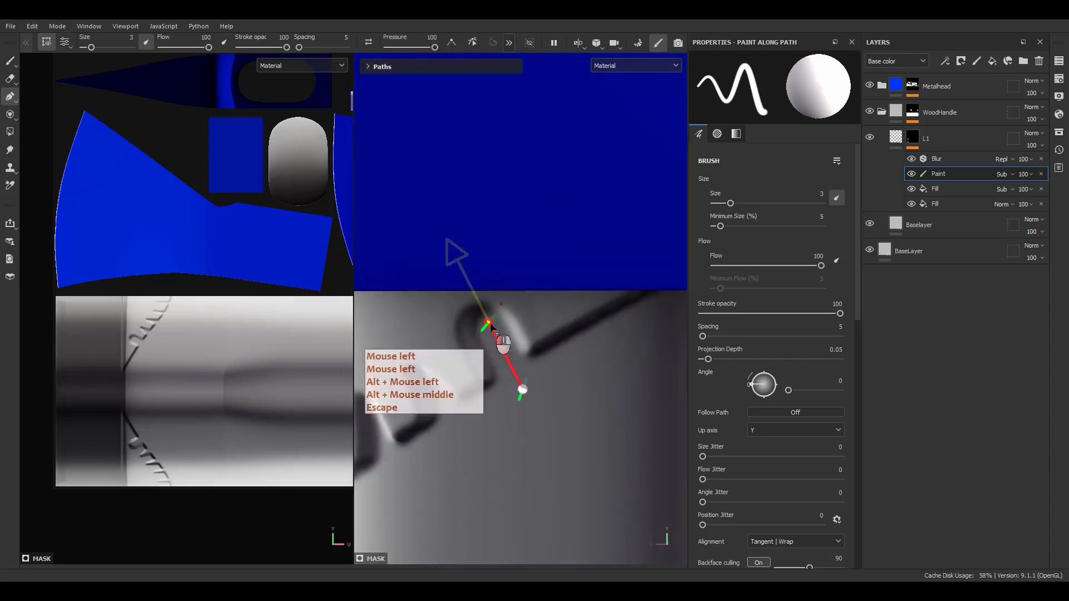
click(433, 38)
text(5)
key(Return)
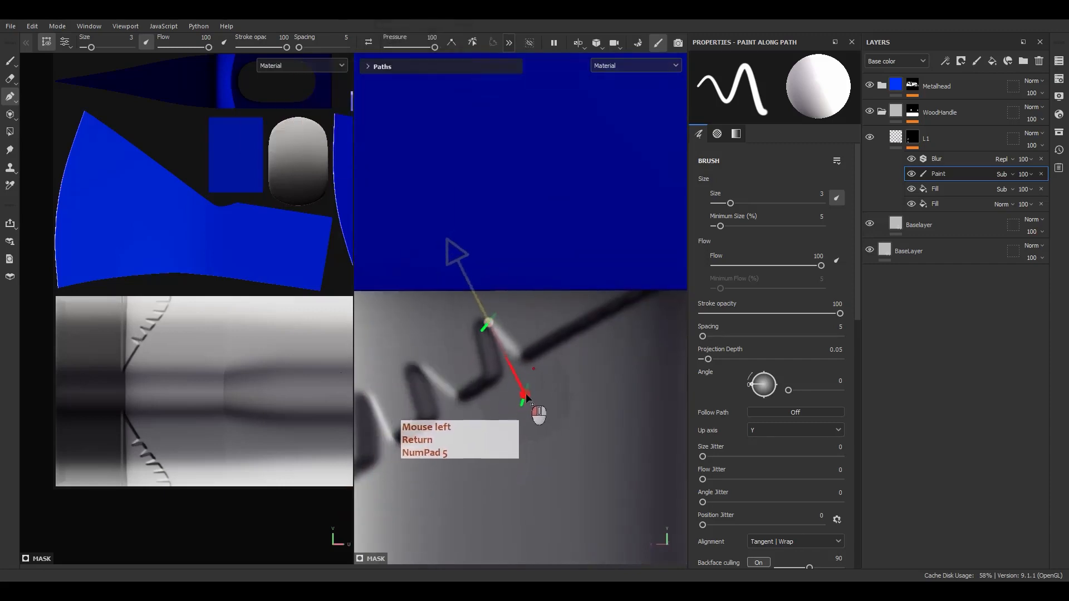
text(2)
key(Return)
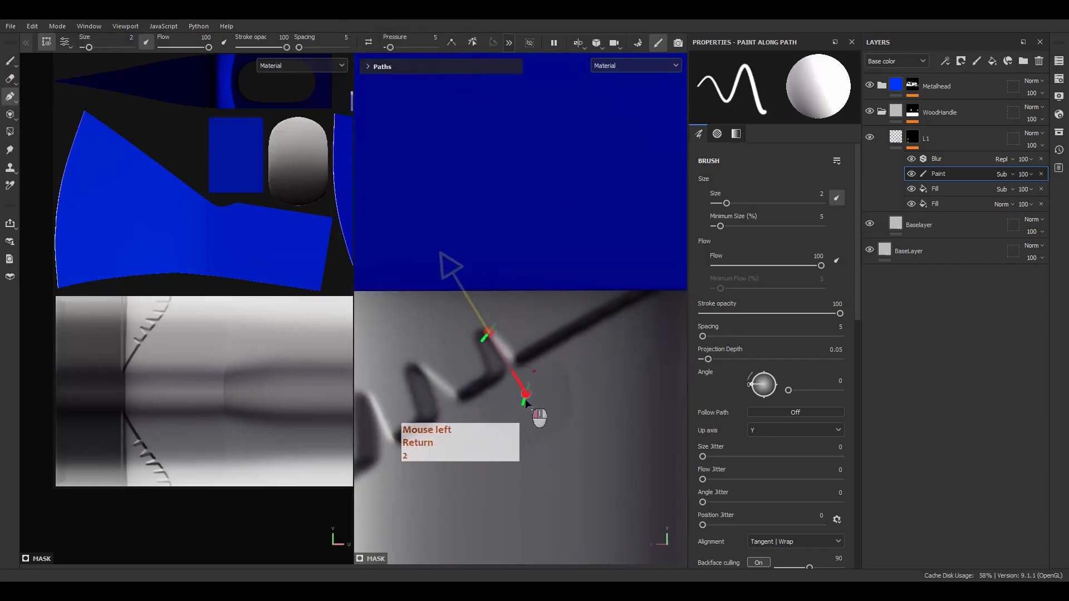
scroll(480, 456, down, 3)
alt+drag(479, 458, 520, 406)
alt+middle_drag(521, 406, 551, 345)
alt+drag(551, 345, 594, 319)
Set L1's Height to 0.2 and temporarily hide the mask Blur to sharpen notches
click(896, 137)
click(821, 376)
text(.2)
key(Return)
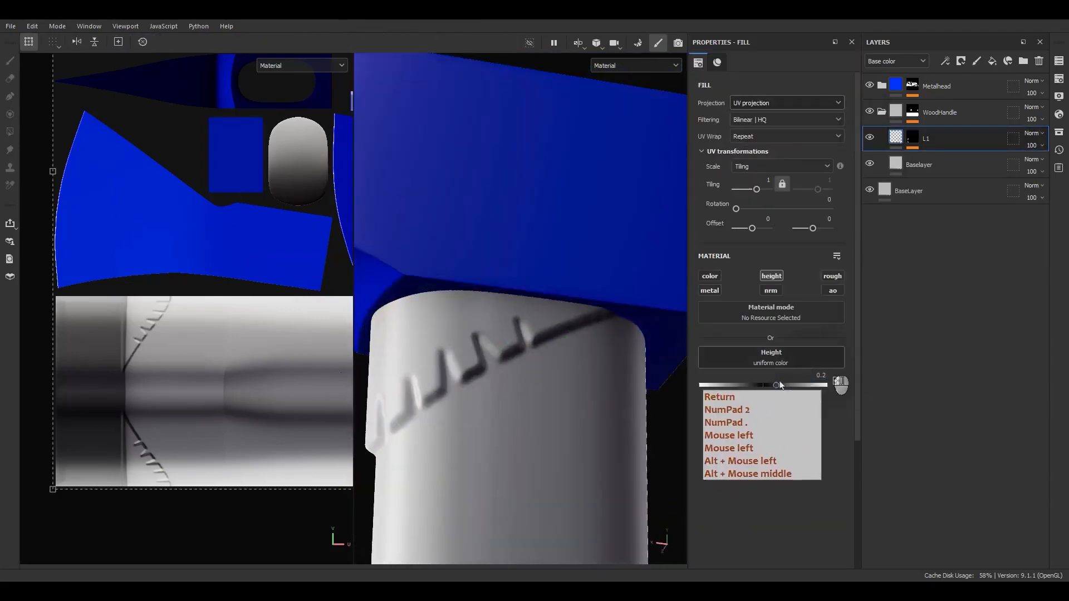
alt+drag(490, 409, 473, 428)
alt+middle_drag(473, 429, 534, 409)
alt+click(911, 138)
click(910, 160)
click(896, 137)
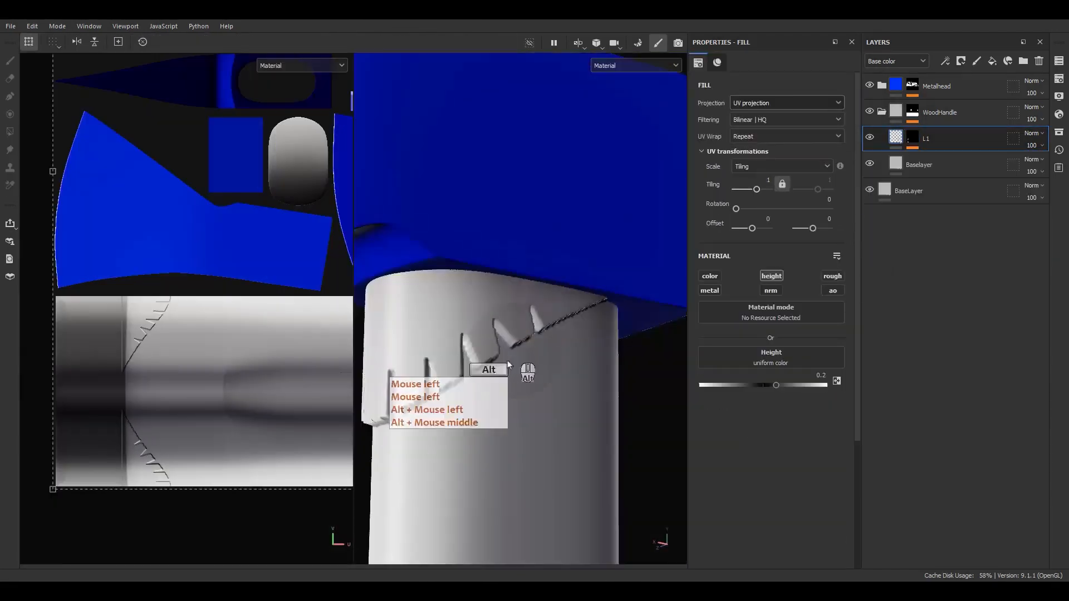
Select the Paint effect on L1's mask to resume editing notch paths
alt+drag(508, 365, 520, 384)
click(912, 138)
click(939, 174)
alt+middle_drag(527, 362, 568, 367)
alt+drag(567, 368, 619, 381)
mouse_move(513, 462)
alt+mouse_down()
mouse_move(557, 414)
mouse_move(490, 409)
alt+mouse_up()
alt+middle_drag(490, 409, 505, 370)
scroll(529, 357, up, 3)
Draw a new two-point notch path and refine both its endpoints
key(Escape)
click(547, 348)
click(513, 303)
drag(548, 350, 545, 367)
drag(513, 303, 521, 303)
key(Return)
drag(544, 367, 550, 348)
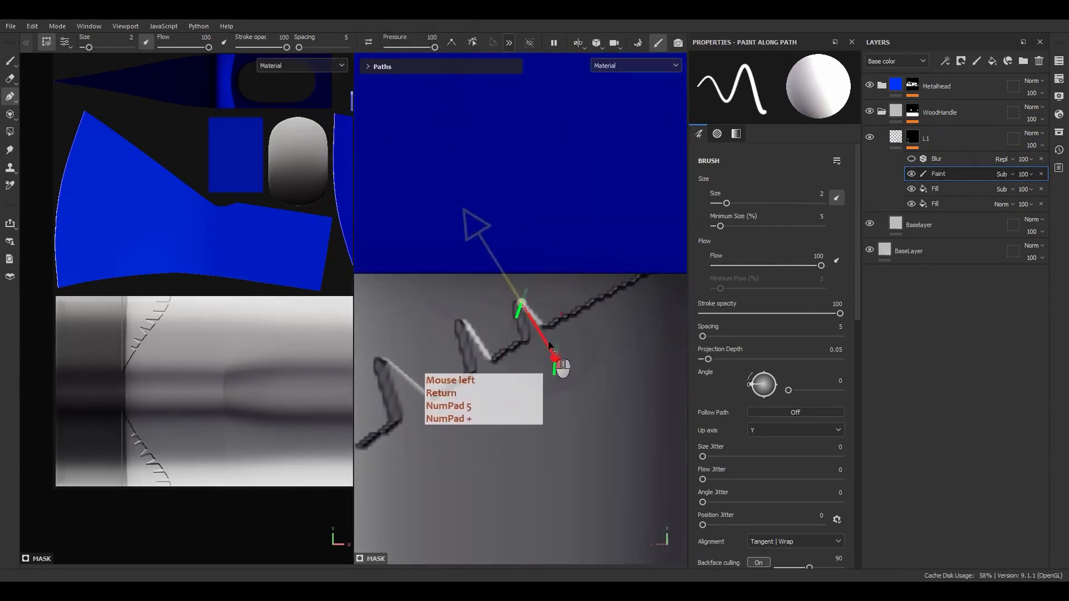
alt+middle_drag(558, 342, 529, 374)
alt+drag(529, 374, 542, 382)
Add the next notch path with top-point pressure 5 and adjust its endpoints
key(Escape)
click(542, 346)
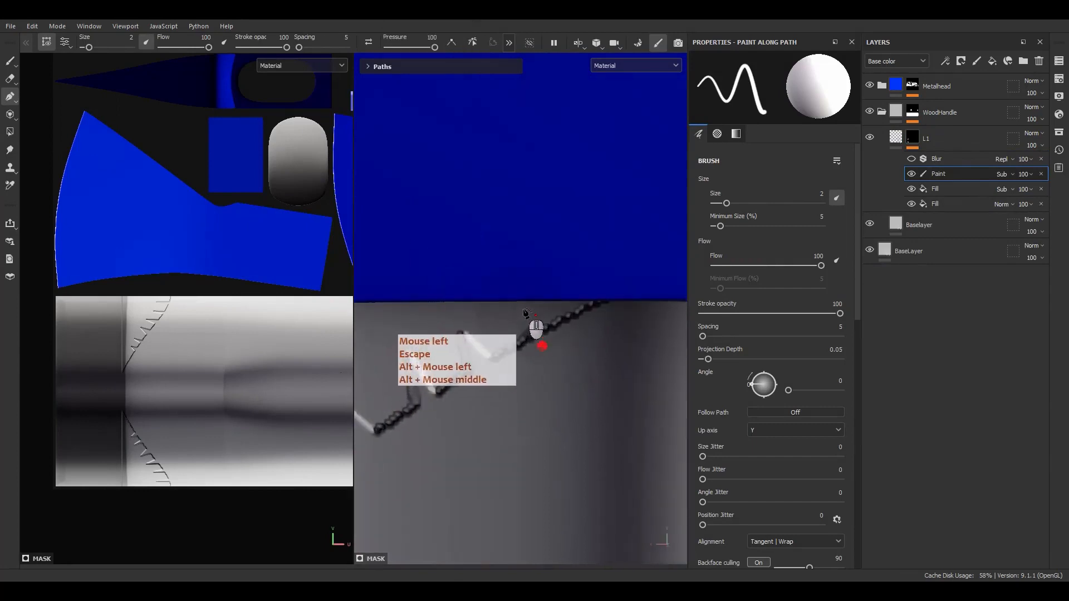
click(522, 307)
double_click(434, 38)
text(5)
key(Return)
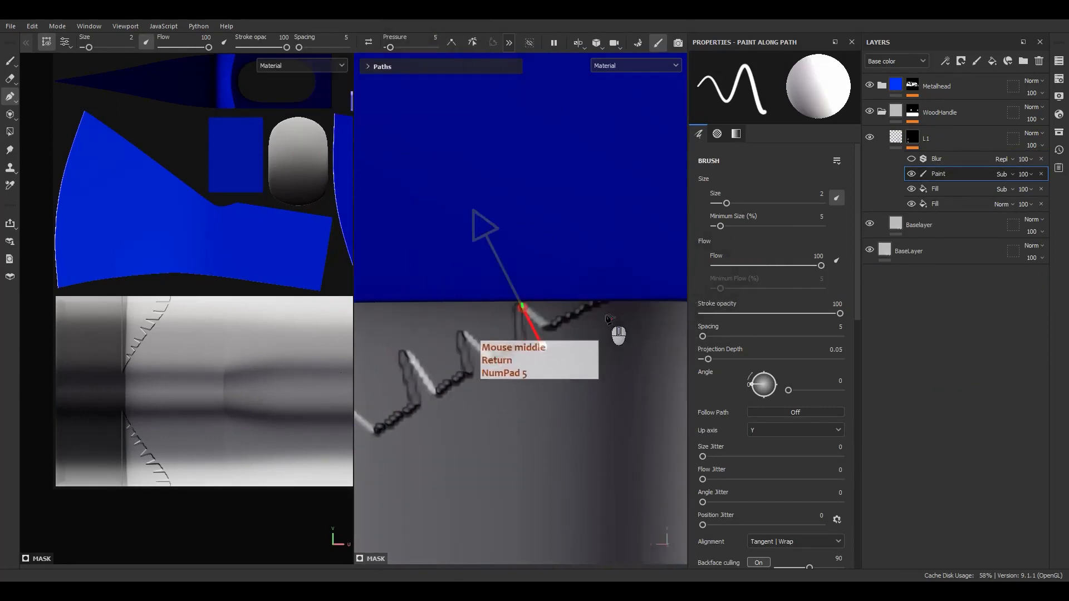
alt+middle_drag(605, 313, 590, 319)
drag(512, 309, 509, 319)
drag(548, 365, 536, 365)
scroll(537, 380, down, 3)
Draw two more two-point notch paths to complete the zigzag row
alt+middle_drag(494, 449, 573, 361)
alt+drag(573, 361, 493, 382)
key(Escape)
click(477, 321)
click(480, 433)
drag(479, 432, 484, 399)
alt+drag(554, 365, 517, 356)
key(Escape)
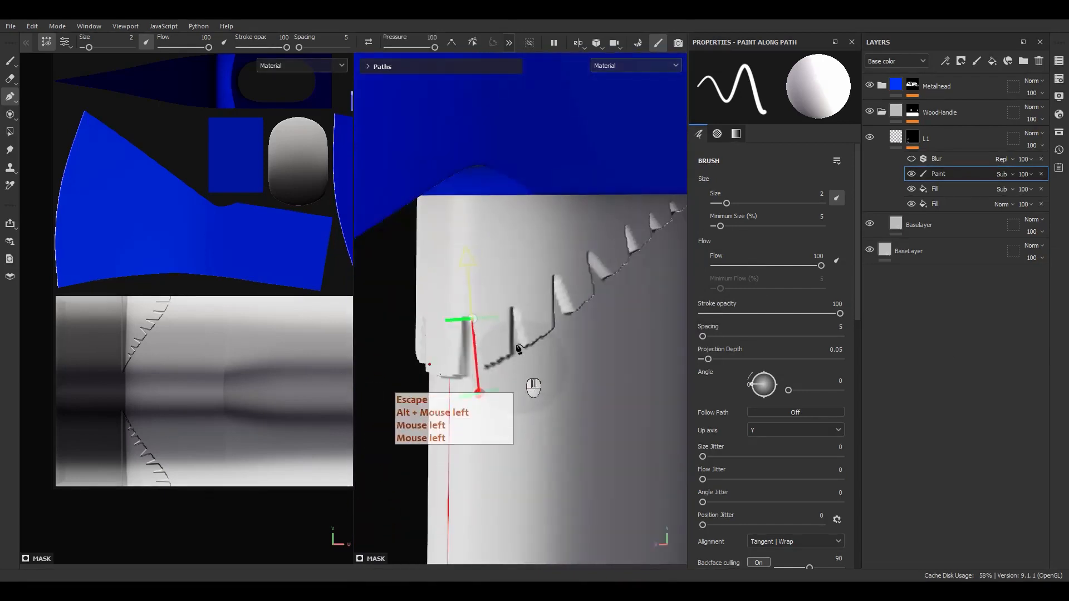
click(514, 308)
click(528, 411)
alt+middle_drag(530, 381, 506, 368)
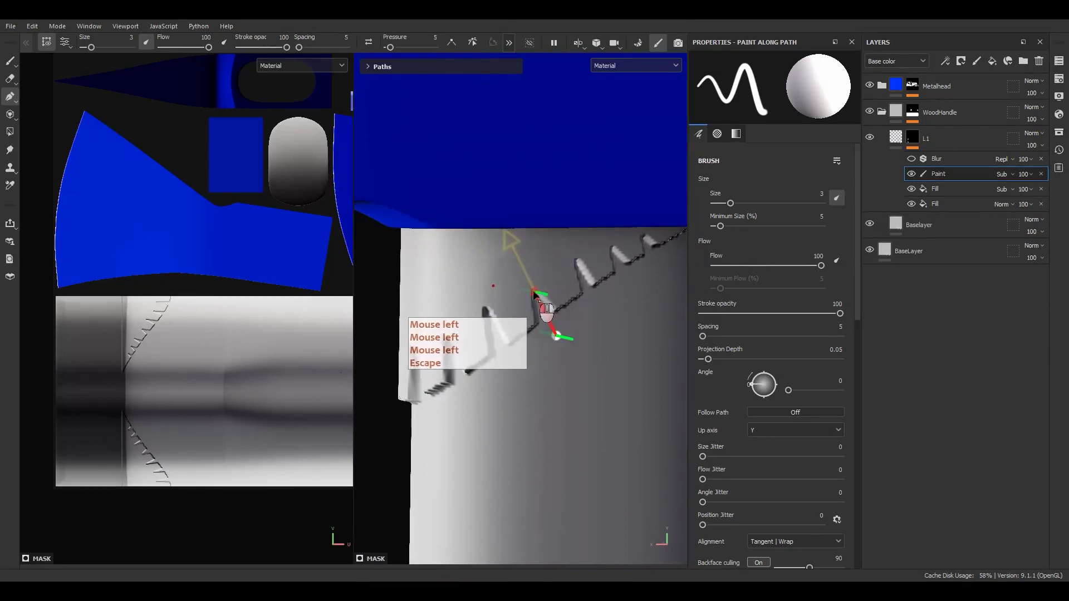
Re-enable the mask Blur to soften the carved notches
key(Escape)
alt+drag(543, 311, 579, 340)
alt+right_drag(579, 339, 553, 356)
alt+drag(553, 357, 524, 375)
click(911, 160)
alt+right_drag(524, 375, 633, 352)
click(955, 193)
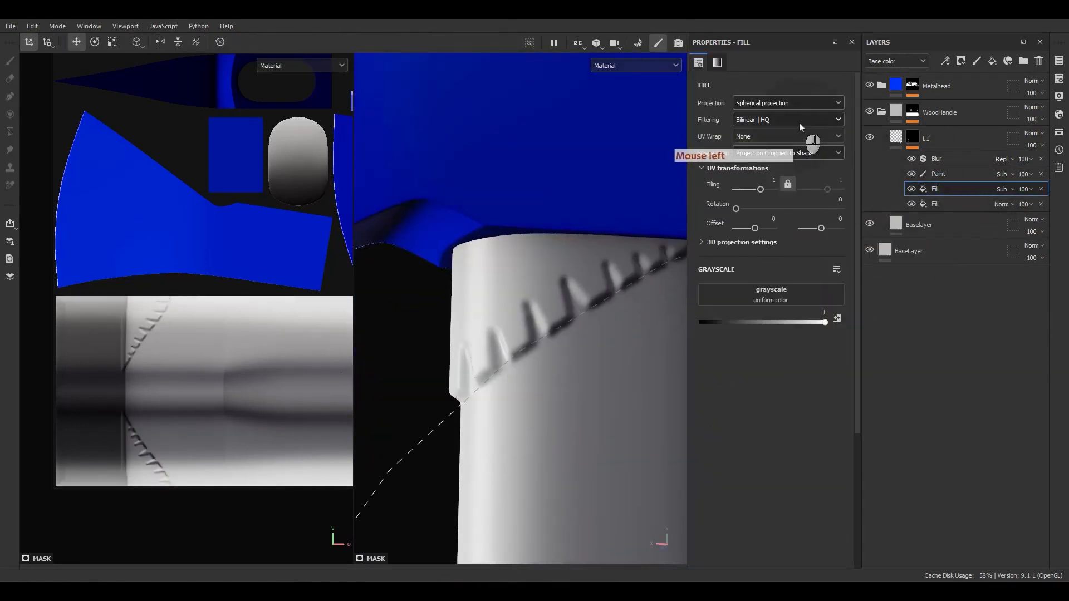
Select the Blur effect and set its Blur Intensity to 0.2
click(767, 146)
click(770, 121)
click(772, 133)
click(950, 159)
click(830, 137)
text(.2)
key(Return)
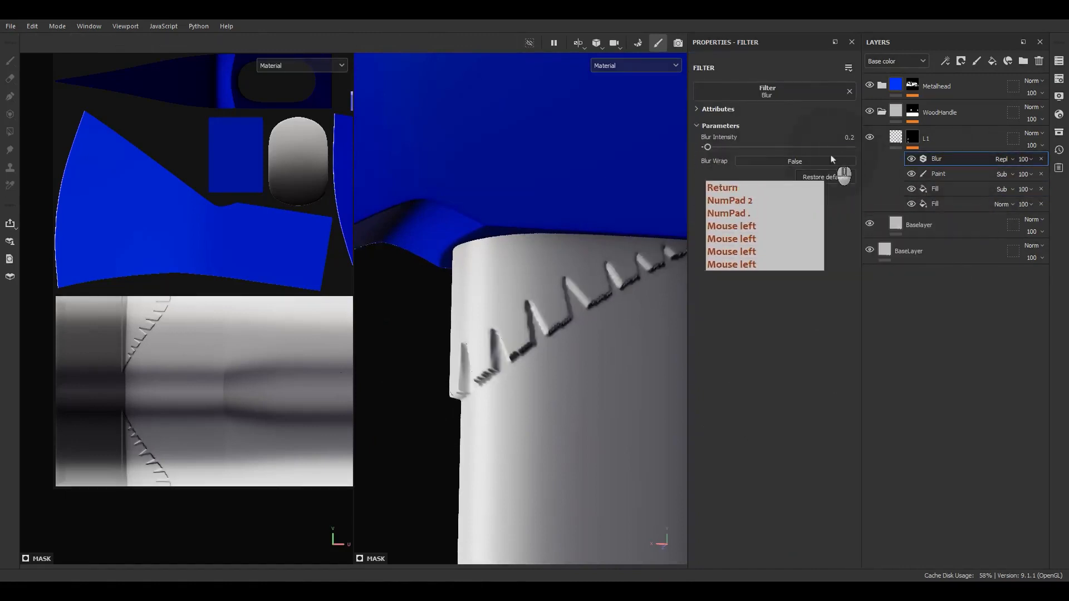
Bring up the rune carving reference image and select the Paint effect in L1's mask for path editing
alt+drag(493, 395, 562, 423)
alt+right_drag(562, 424, 529, 417)
alt+drag(529, 417, 505, 425)
alt+right_drag(506, 425, 495, 412)
alt+middle_drag(495, 412, 517, 378)
alt+shift+drag(518, 379, 520, 358)
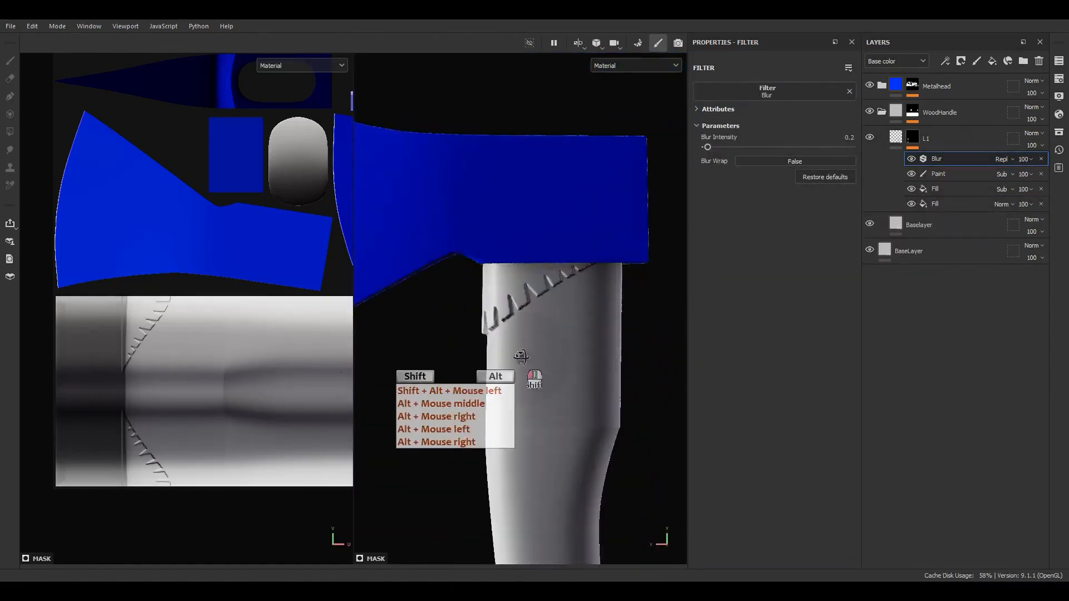
alt+drag(515, 317, 561, 311)
mouse_move(554, 318)
alt+mouse_down()
mouse_move(559, 329)
mouse_move(548, 330)
alt+mouse_up()
click(947, 86)
right_drag(1064, 334, 816, 467)
click(910, 139)
click(940, 175)
scroll(537, 283, up, 6)
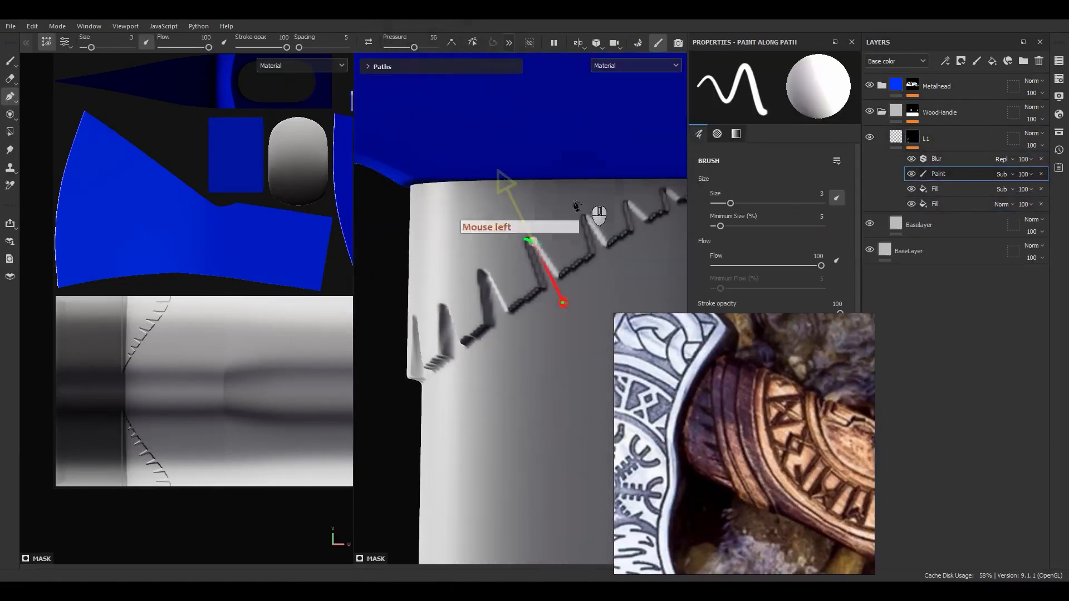
Finish the current notch path and add another tapered notch path with point pressure 60
click(613, 281)
mouse_move(439, 49)
mouse_down()
mouse_move(415, 57)
mouse_move(424, 58)
mouse_up()
key(Escape)
click(628, 203)
click(648, 239)
key(Escape)
alt+drag(663, 216, 653, 210)
drag(438, 49, 417, 54)
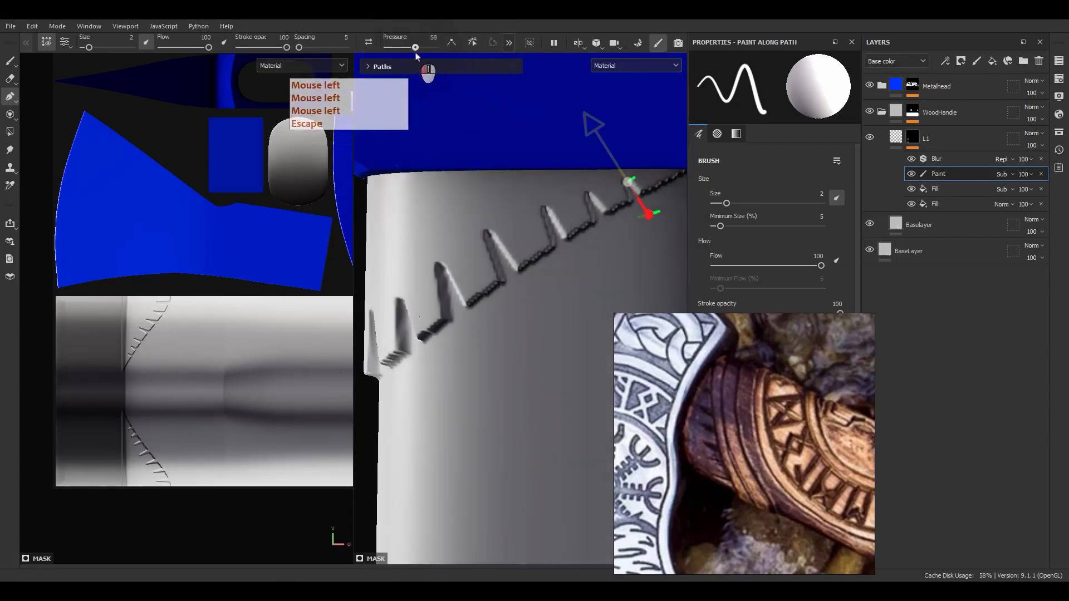
key(Escape)
click(646, 215)
key(Escape)
Add tapered paths on the next two notches with point pressures 54 and 57
alt+middle_drag(467, 287, 531, 271)
alt+drag(532, 271, 520, 245)
click(505, 219)
click(526, 291)
drag(437, 49, 413, 54)
alt+drag(443, 312, 490, 304)
alt+middle_drag(490, 304, 454, 259)
key(Escape)
click(493, 229)
click(514, 322)
mouse_move(436, 48)
mouse_down()
mouse_move(410, 55)
mouse_move(431, 48)
mouse_move(410, 75)
mouse_up()
Add a tapered path on the next notch with point pressure 52
key(Escape)
click(438, 245)
click(447, 350)
alt+drag(462, 278, 472, 336)
alt+right_drag(472, 337, 453, 326)
alt+right_drag(463, 328, 440, 317)
alt+drag(440, 317, 446, 320)
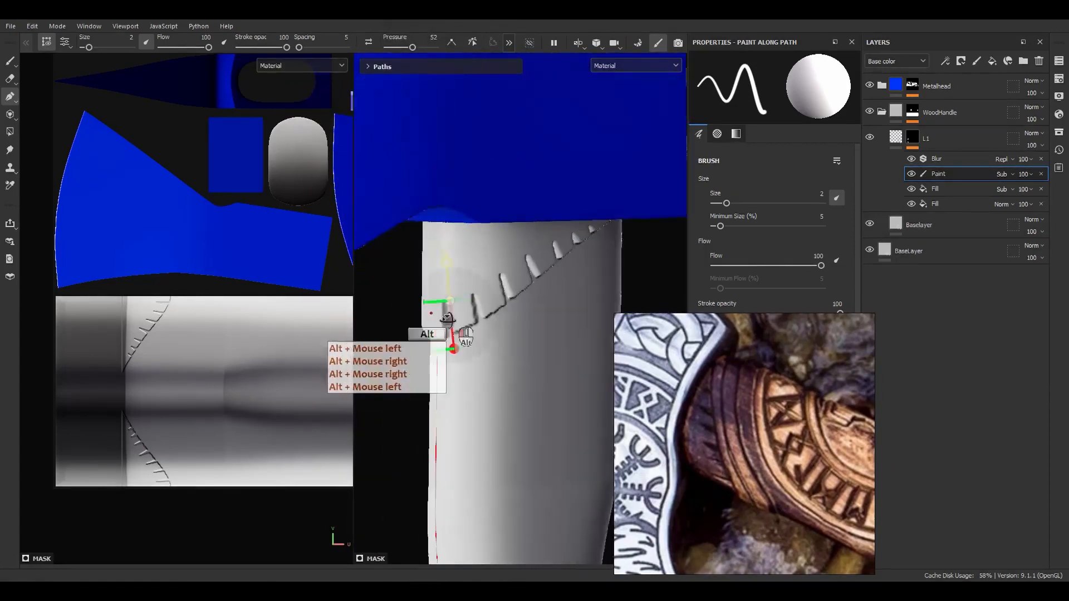
alt+middle_drag(490, 306, 474, 234)
alt+drag(490, 231, 520, 226)
Add a final tapered notch path at pressure 37, then zoom out to view the whole axe
key(Escape)
click(511, 184)
click(534, 239)
drag(437, 48, 405, 54)
alt+drag(499, 253, 527, 252)
scroll(820, 192, up, 1)
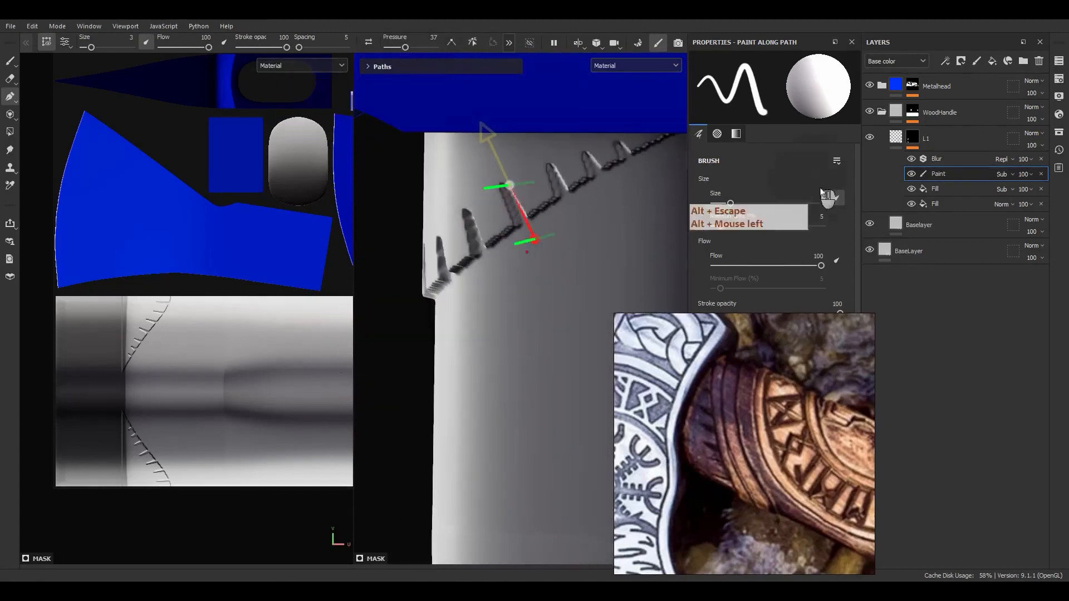
alt+drag(505, 310, 484, 312)
alt+right_drag(485, 313, 496, 223)
alt+middle_drag(496, 222, 509, 141)
alt+right_drag(509, 141, 529, 315)
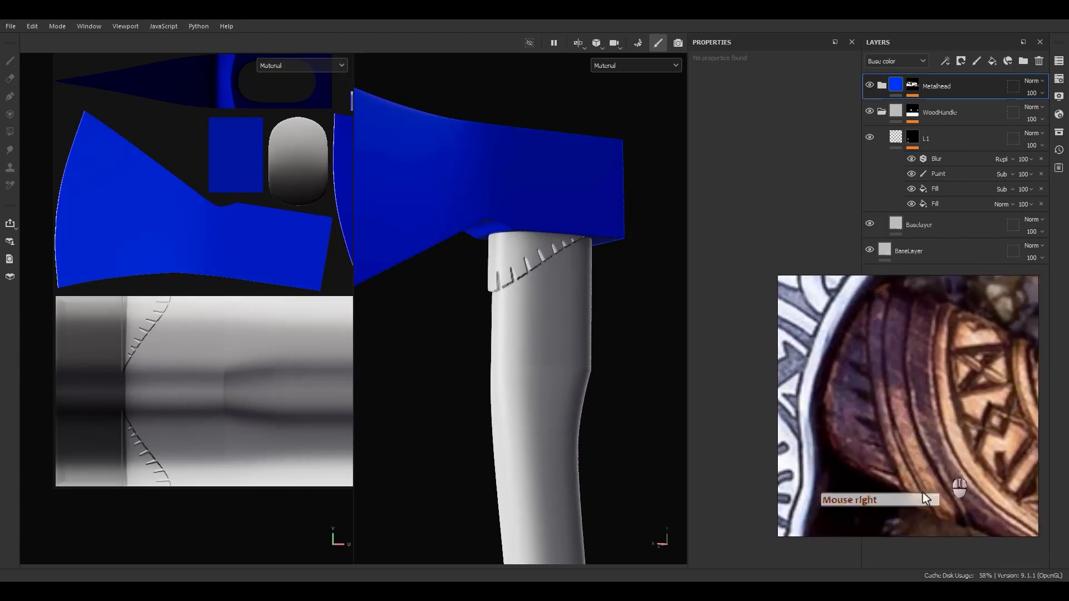
Add a new fill layer above L1 and name it L2
right_drag(891, 340, 1068, 340)
click(953, 147)
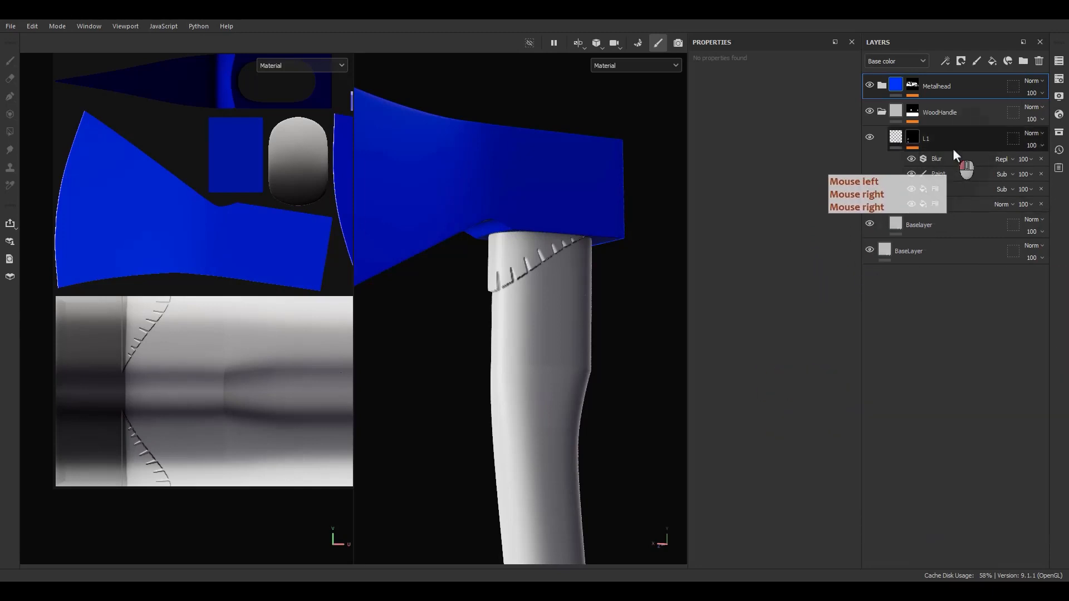
click(993, 67)
double_click(924, 138)
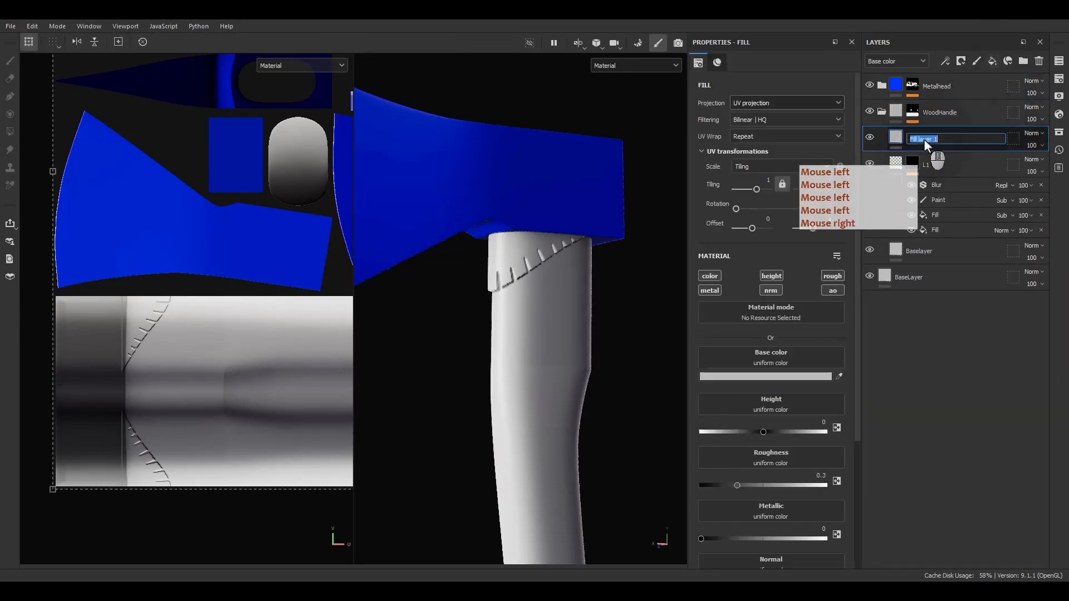
text(OL)
key(BackSpace)
key(BackSpace)
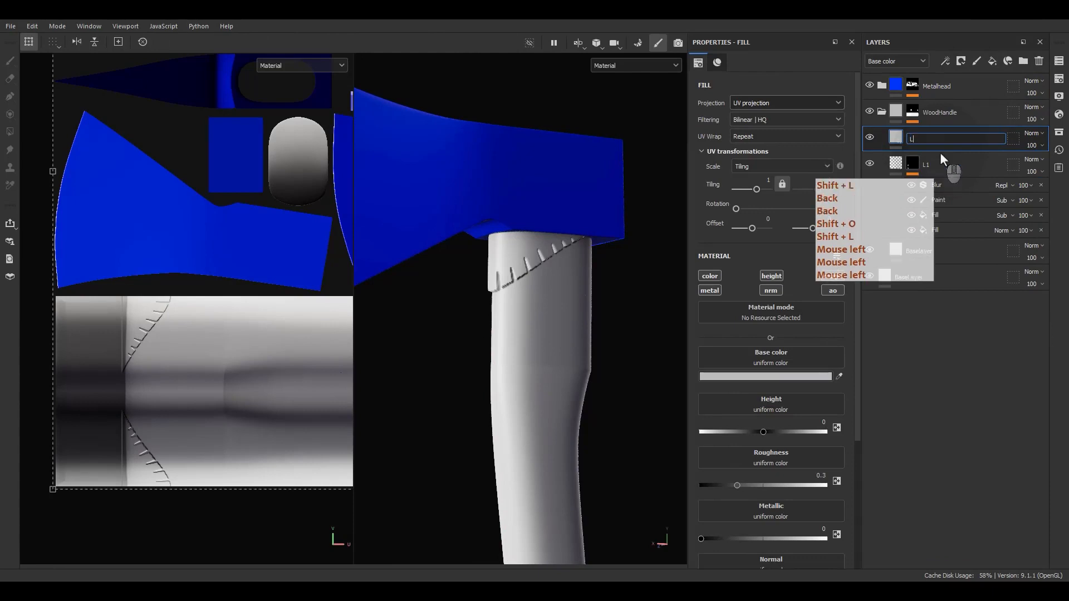
text(L2)
key(Return)
Copy L1's settings onto L2, keeping only the height channel at 0.2
click(894, 169)
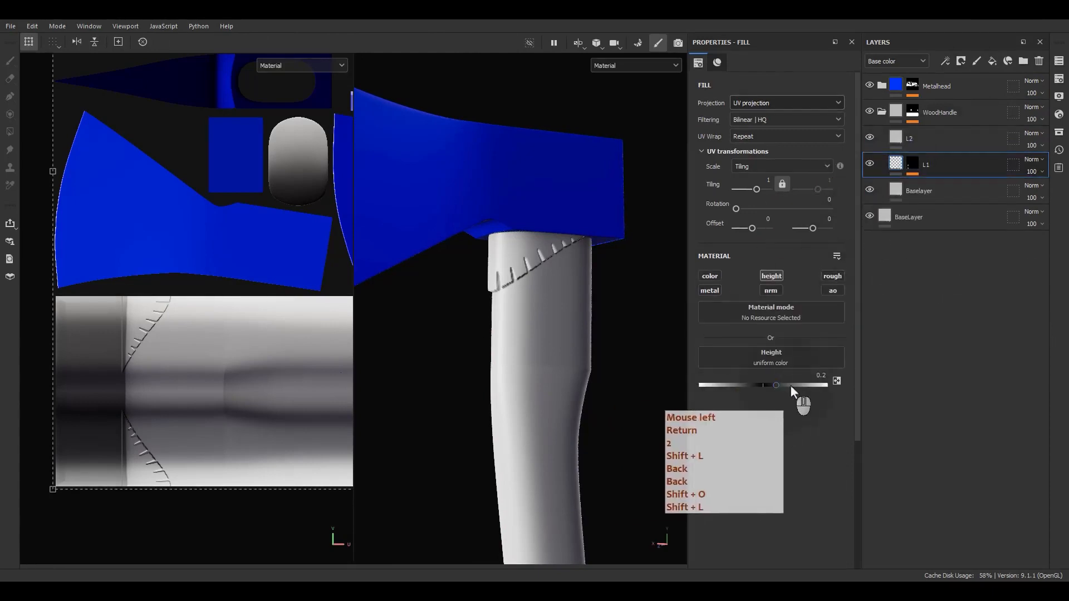
click(924, 165)
key(ctrl+c)
click(919, 138)
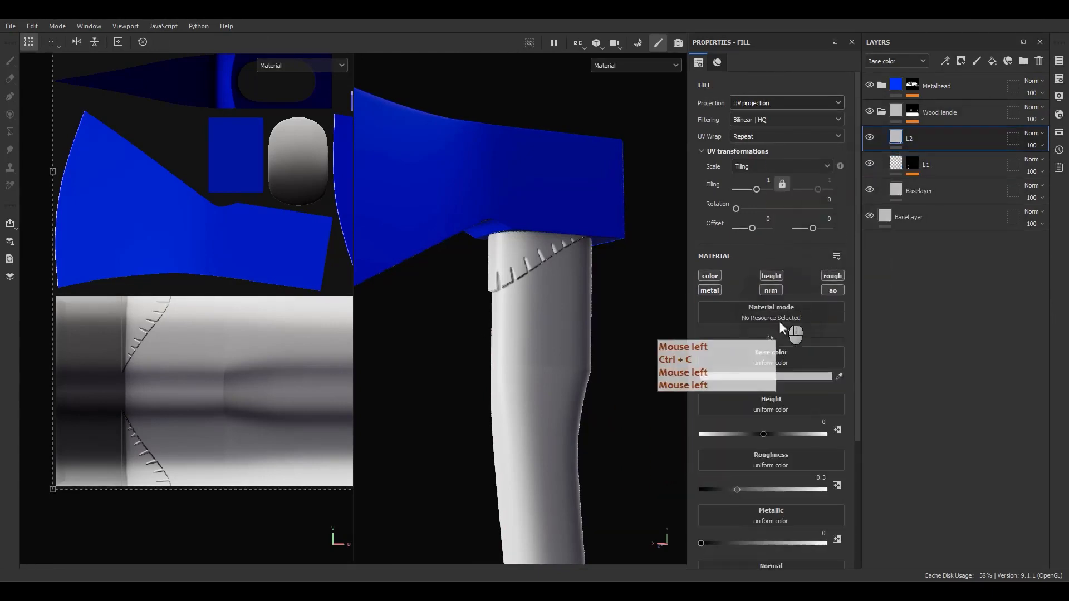
alt+click(771, 276)
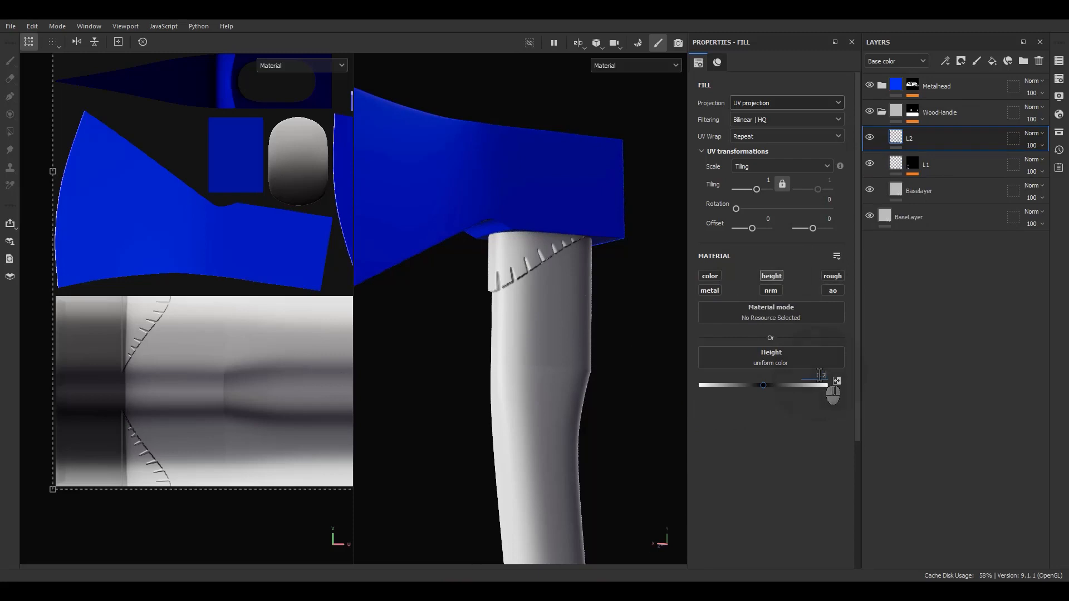
key(Return)
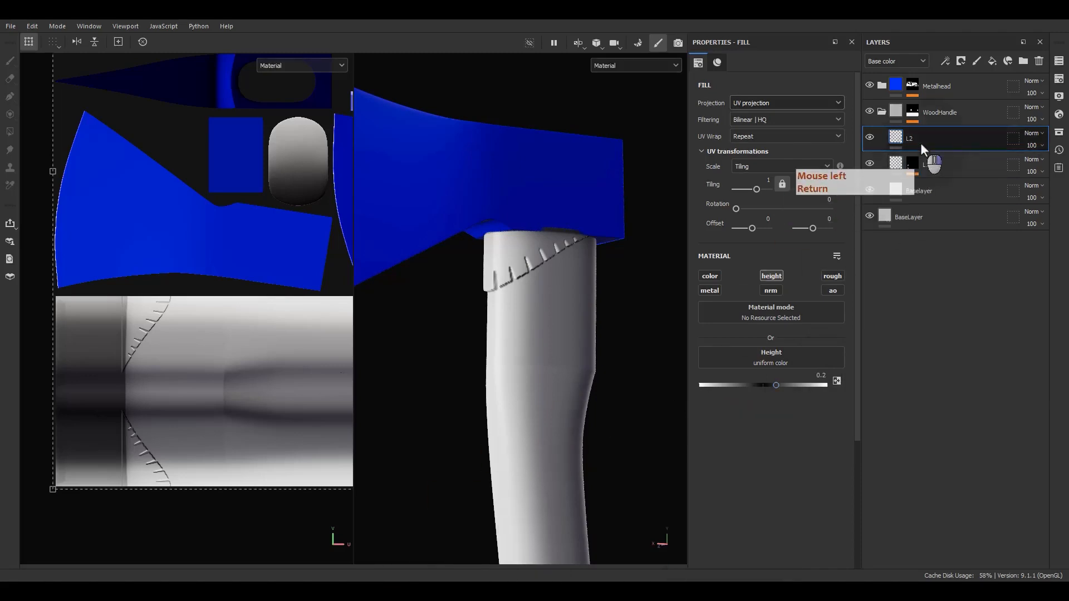
Add a black mask to L2, reframe the handle, and expand L1's mask effects
right_click(920, 143)
click(930, 29)
click(911, 132)
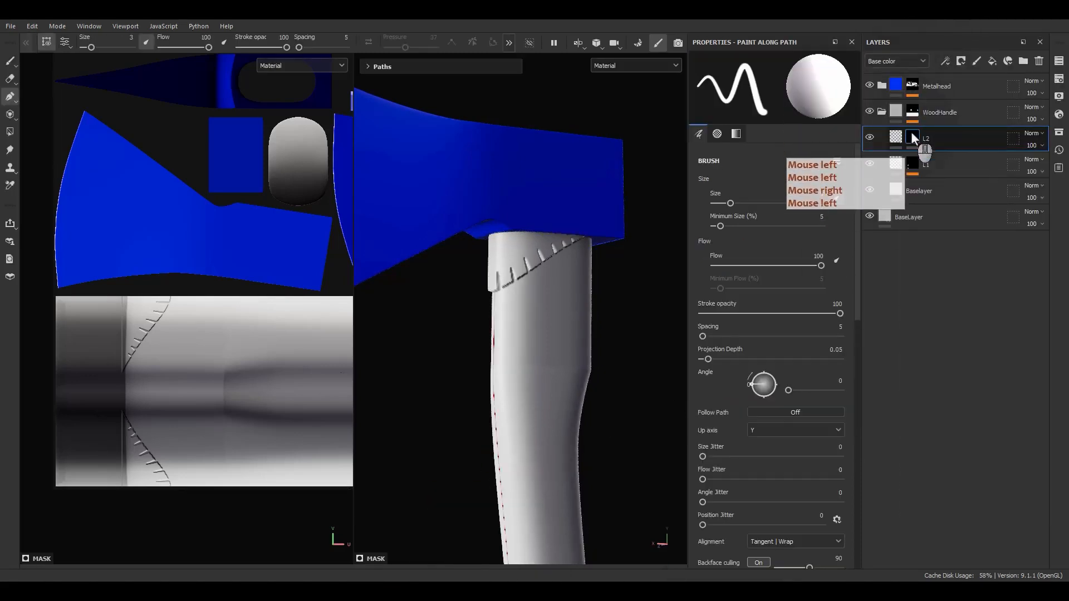
alt+drag(478, 312, 522, 318)
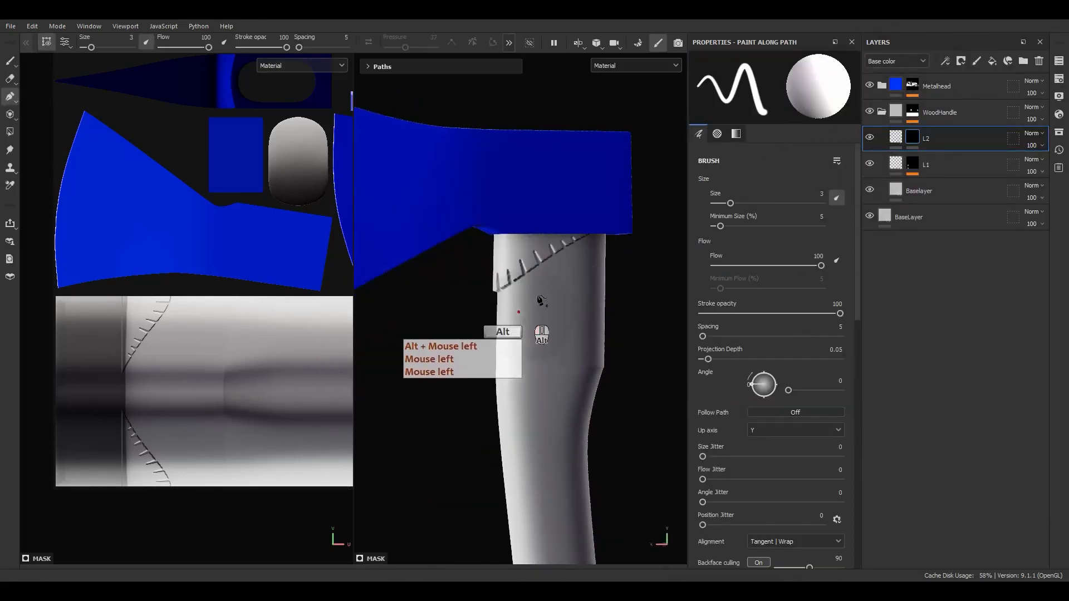
scroll(539, 295, up, 4)
alt+middle_drag(535, 306, 542, 332)
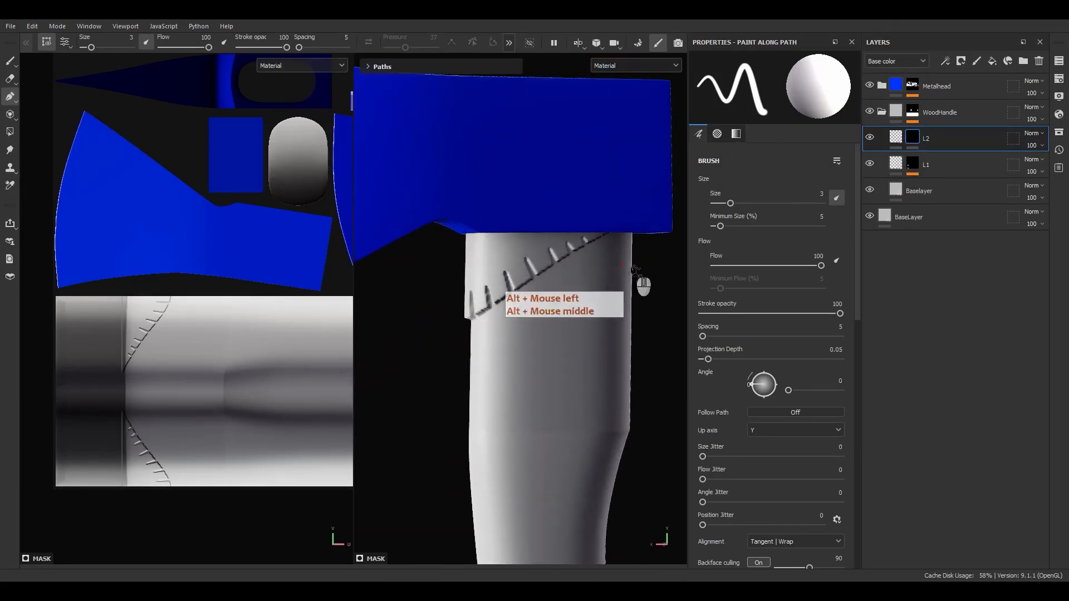
click(911, 167)
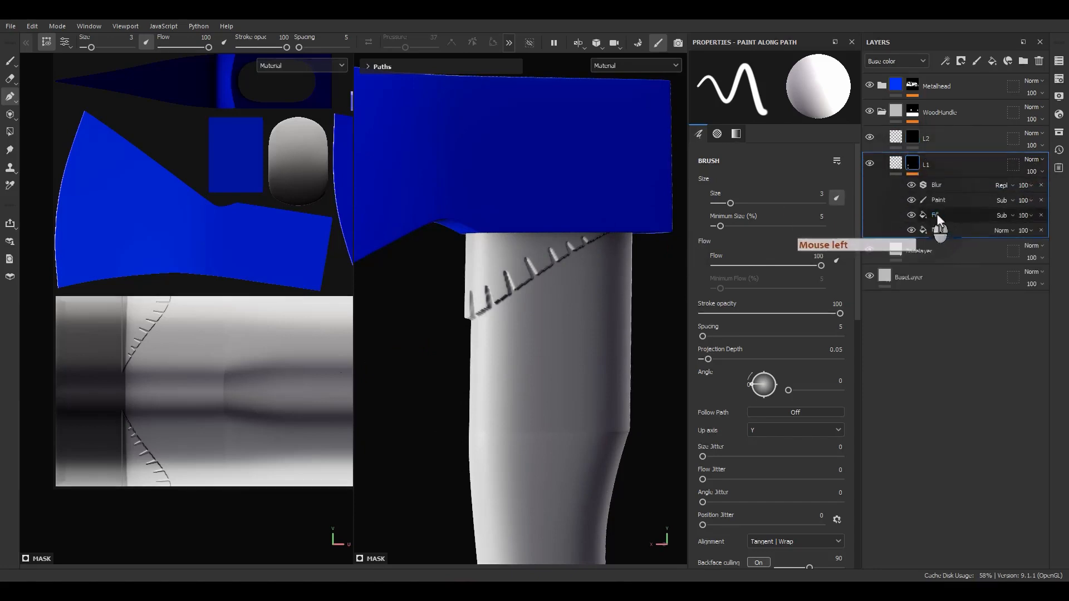
Copy L1's Fill mask effect into L2's mask and set it to Normal blending
alt+drag(934, 216, 929, 144)
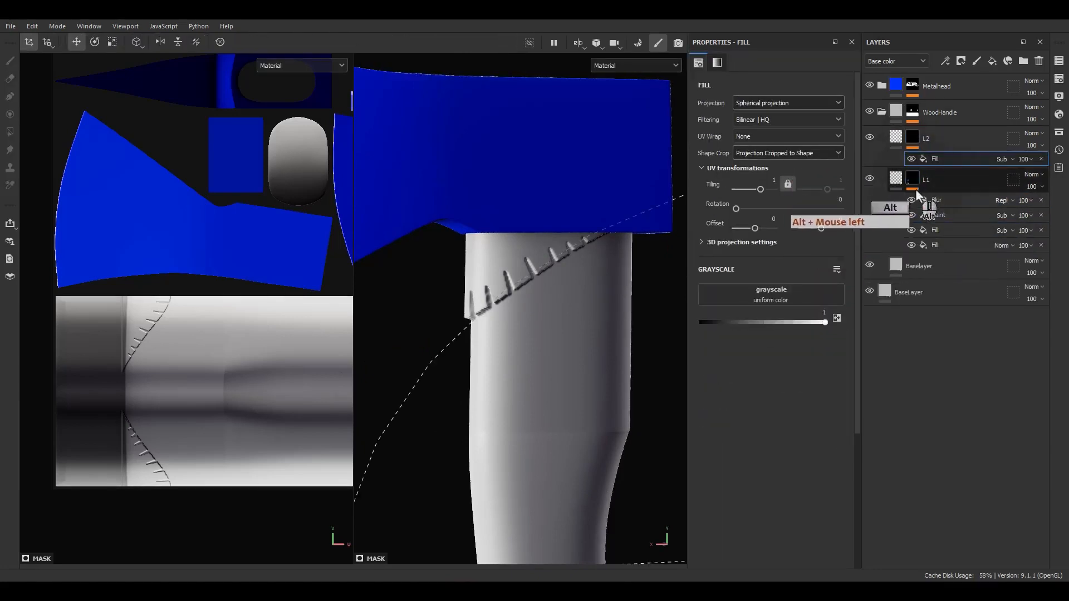
click(962, 156)
click(1001, 159)
click(994, 170)
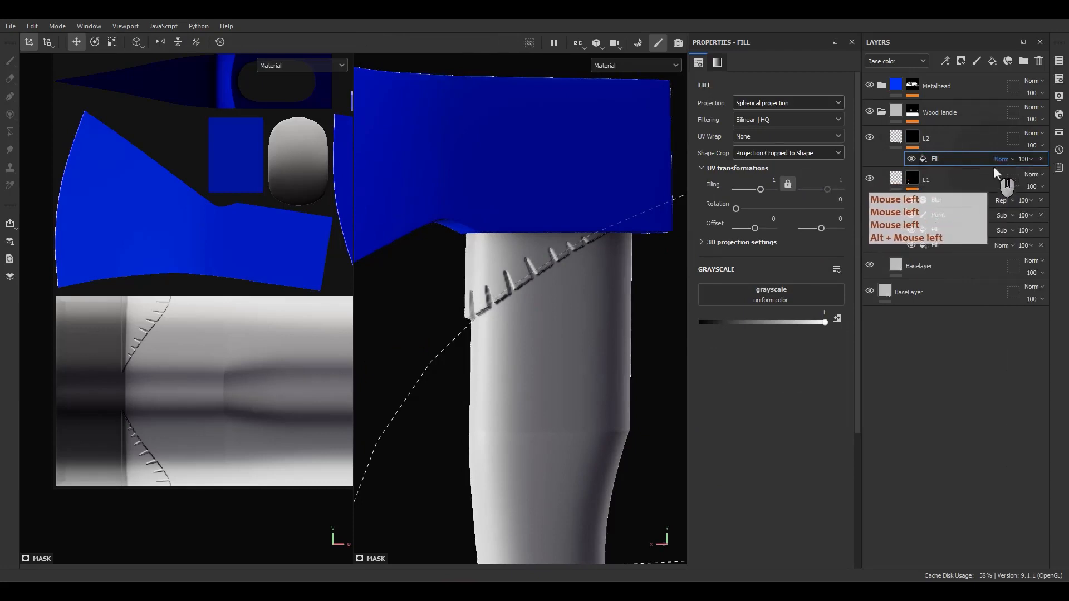
alt+drag(653, 293, 610, 320)
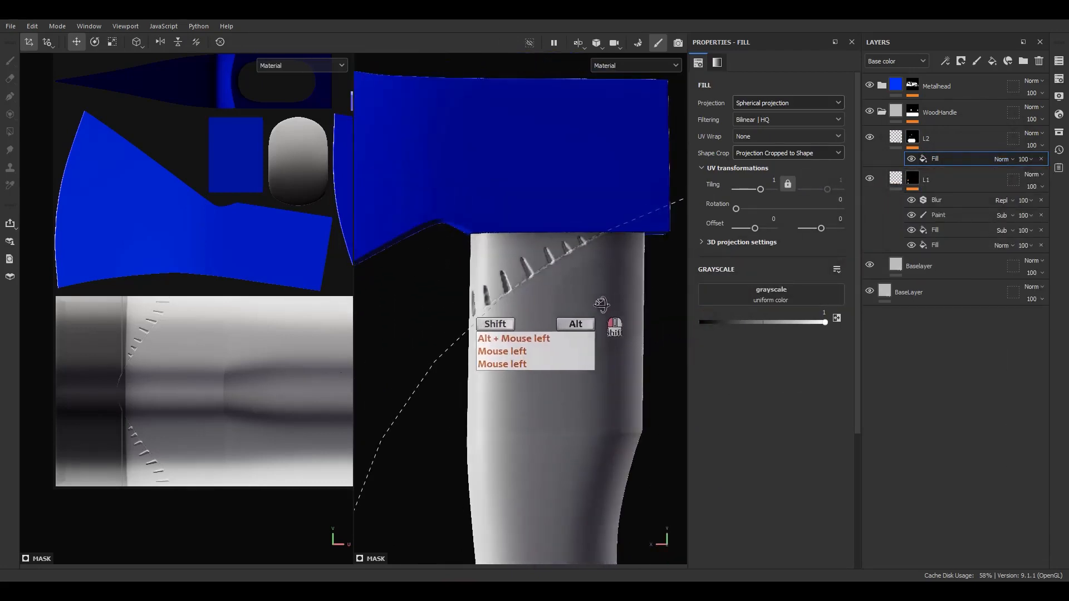
Duplicate the Fill, set the top copy to Subtract, and shift its spherical projection down-right
key(ctrl+d)
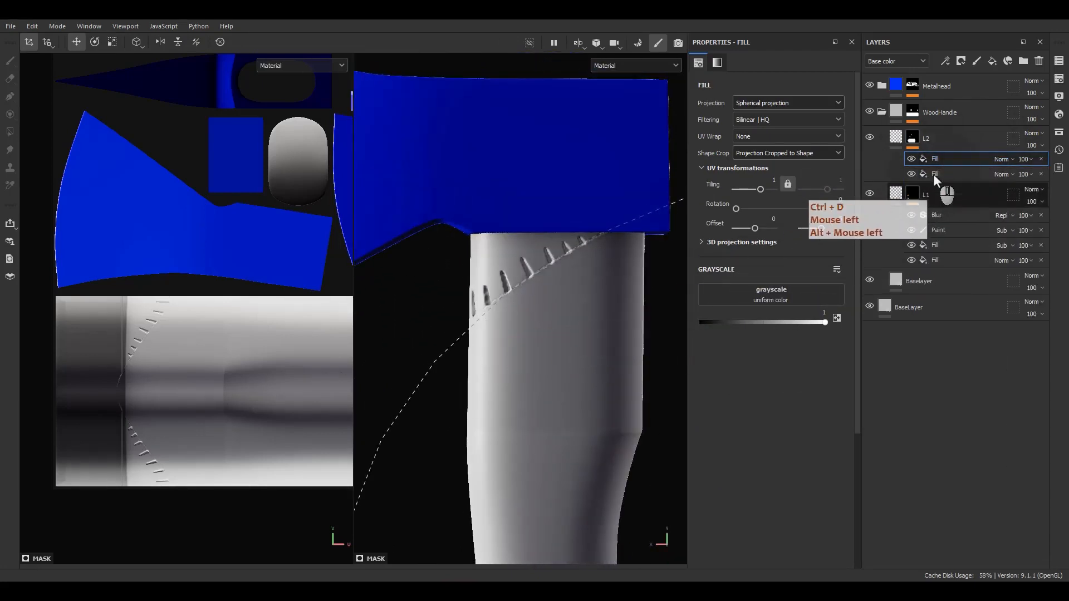
click(1004, 159)
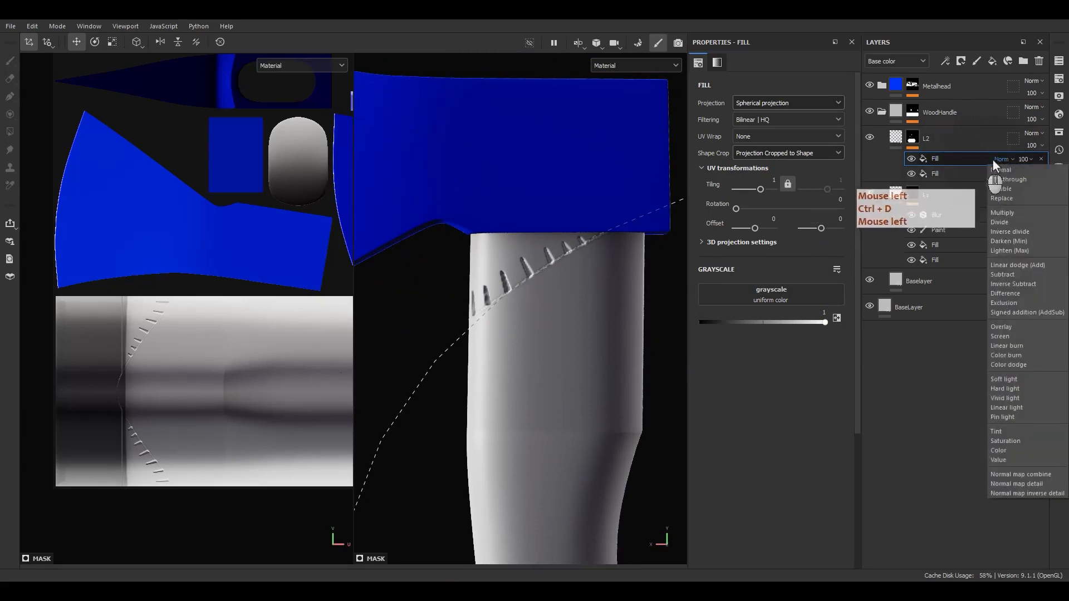
click(1000, 277)
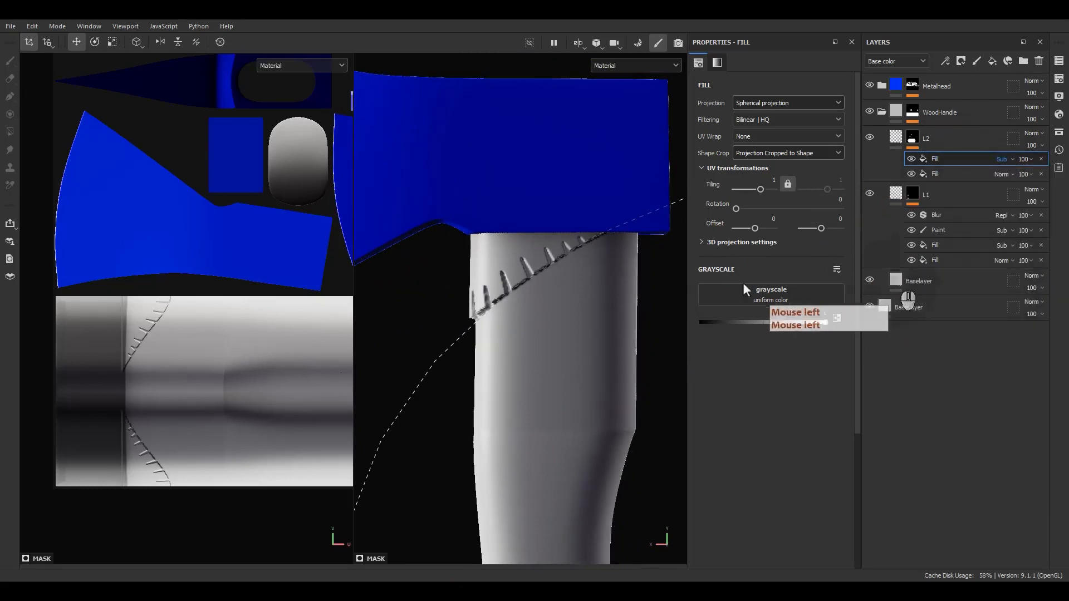
scroll(554, 306, down, 3)
alt+middle_drag(554, 306, 592, 303)
alt+click(911, 142)
drag(592, 303, 596, 316)
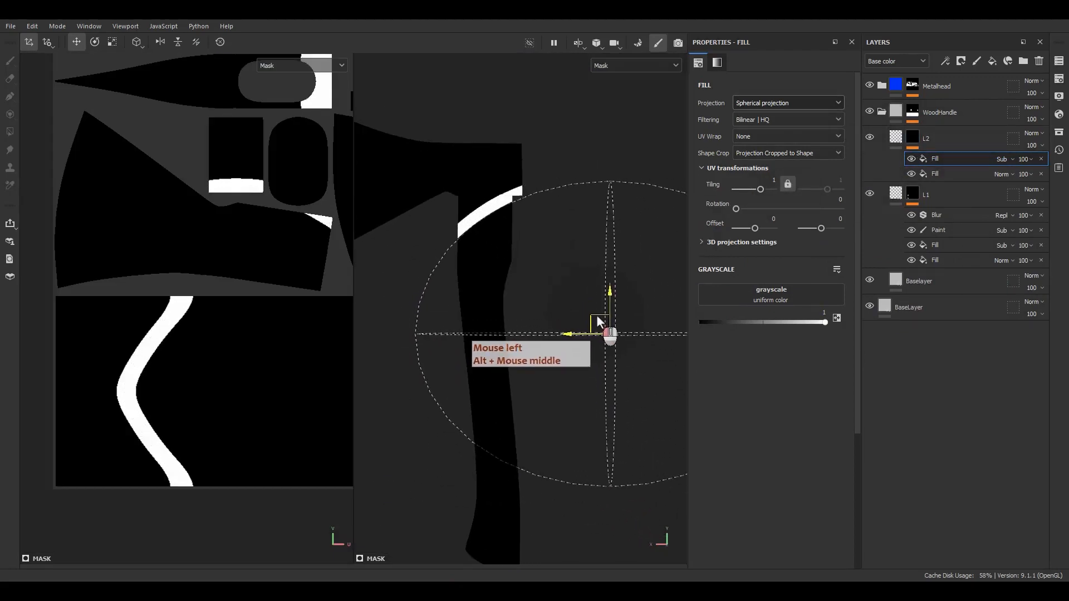
Check the rune reference picture and lower L2's height value to 0.15
click(896, 139)
alt+drag(536, 285, 445, 292)
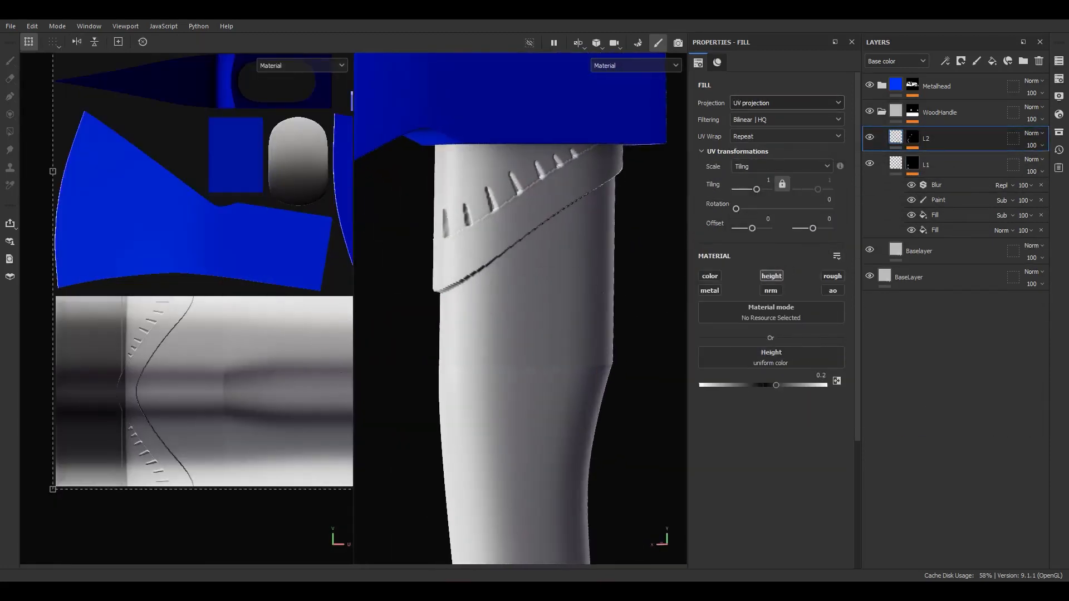
right_drag(832, 364, 799, 309)
middle_drag(798, 310, 783, 396)
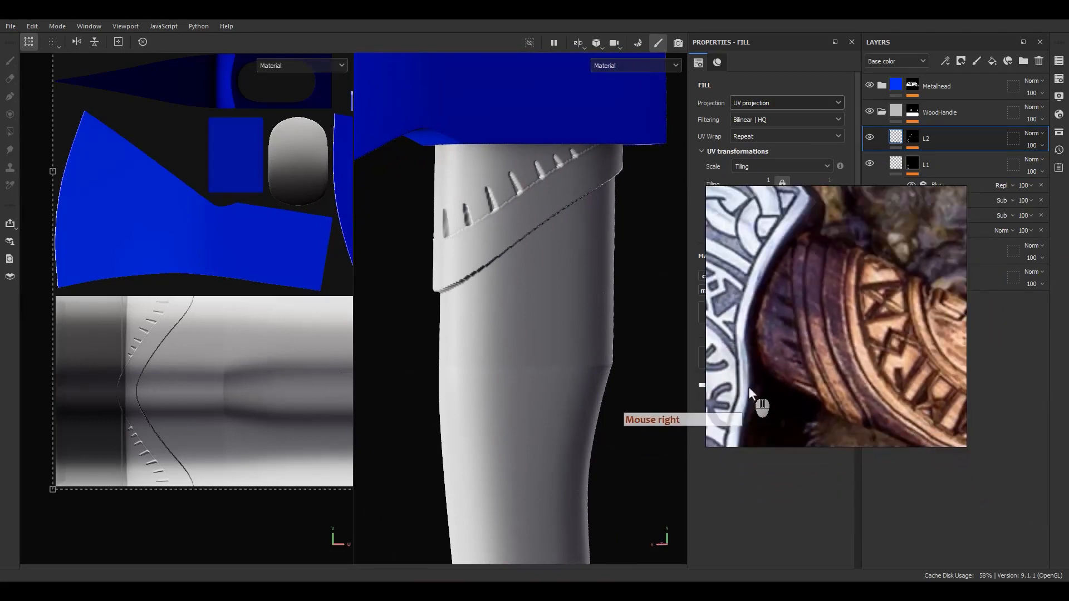
right_drag(748, 387, 1057, 223)
alt+middle_drag(574, 326, 573, 368)
alt+drag(573, 367, 526, 319)
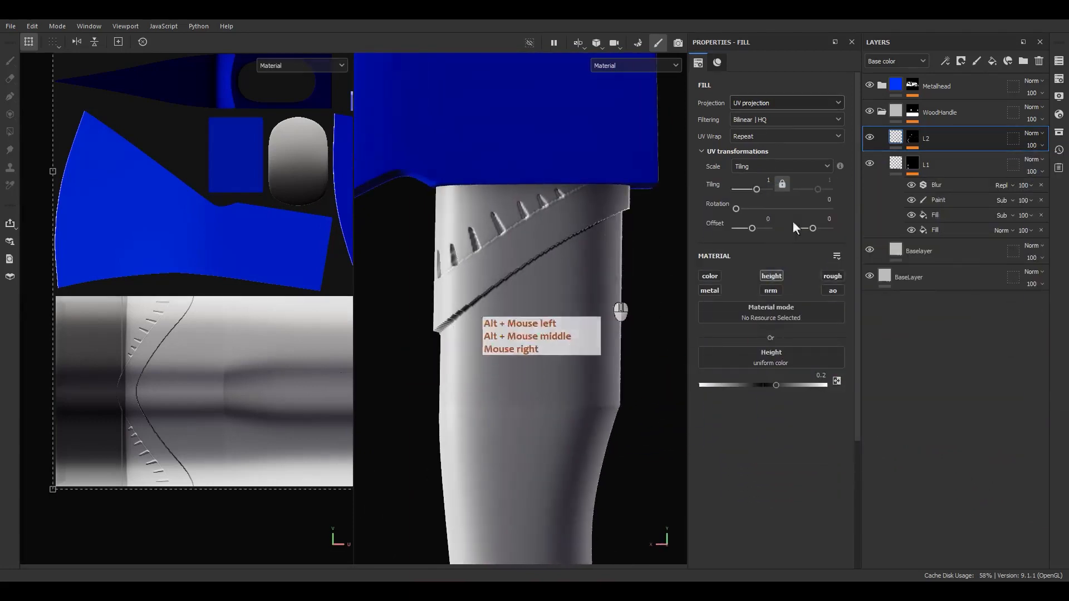
click(814, 375)
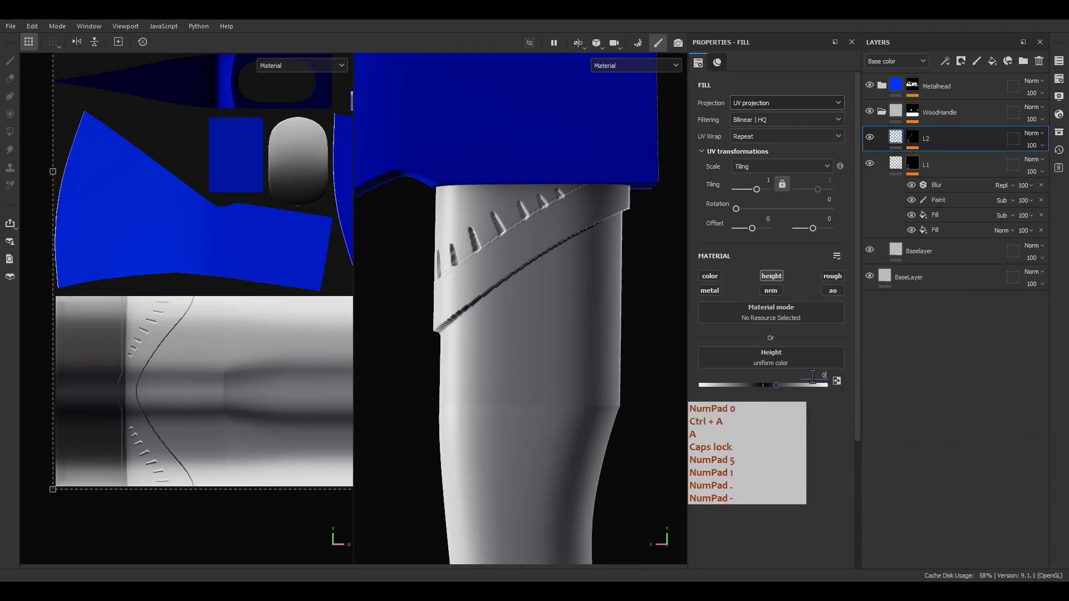
text(0.15)
key(Return)
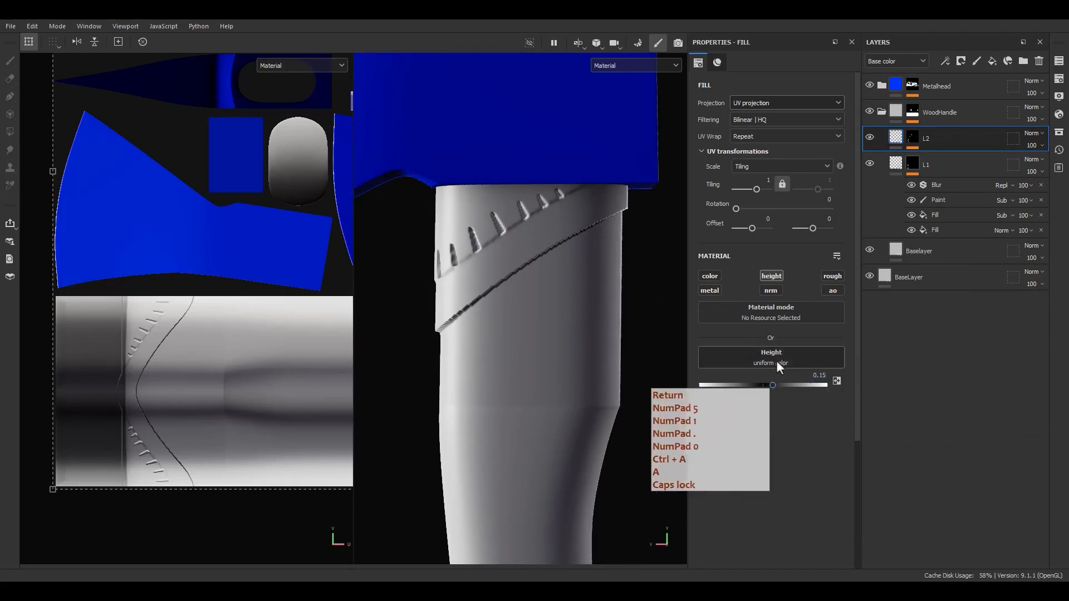
mouse_move(529, 245)
alt+mouse_down()
mouse_move(589, 243)
mouse_move(515, 241)
alt+mouse_up()
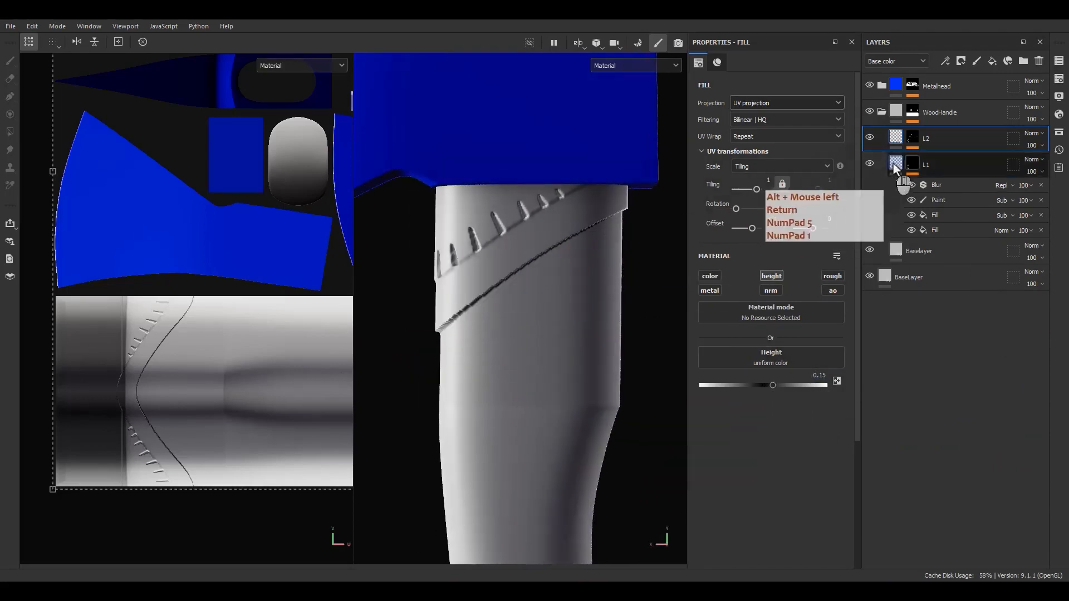
Select the lower Fill in L2's mask and inspect the carved area around the top of the handle
click(917, 141)
click(936, 173)
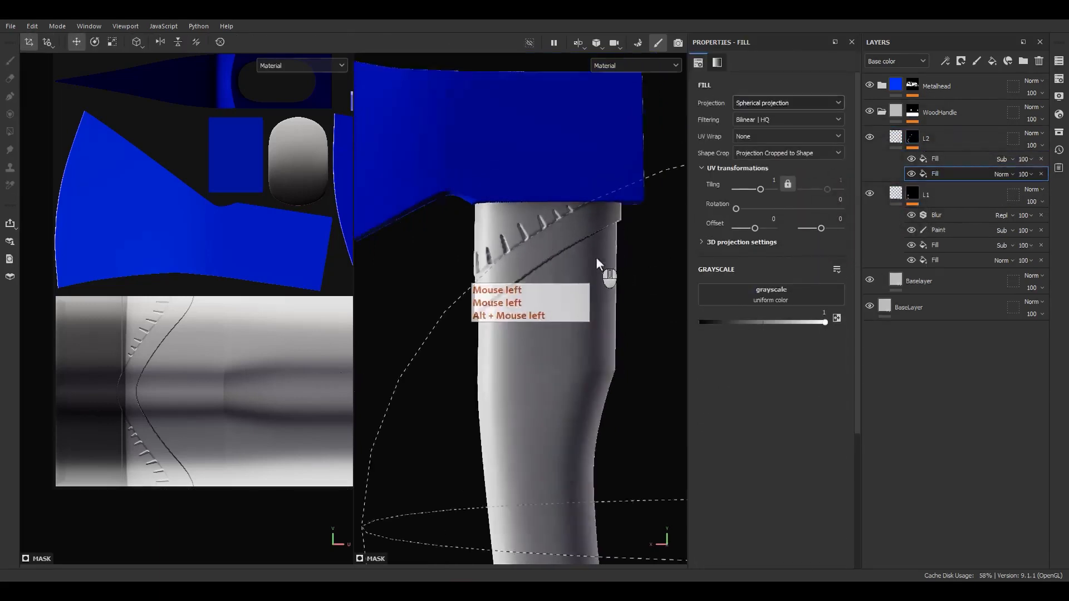
alt+middle_drag(594, 251, 463, 216)
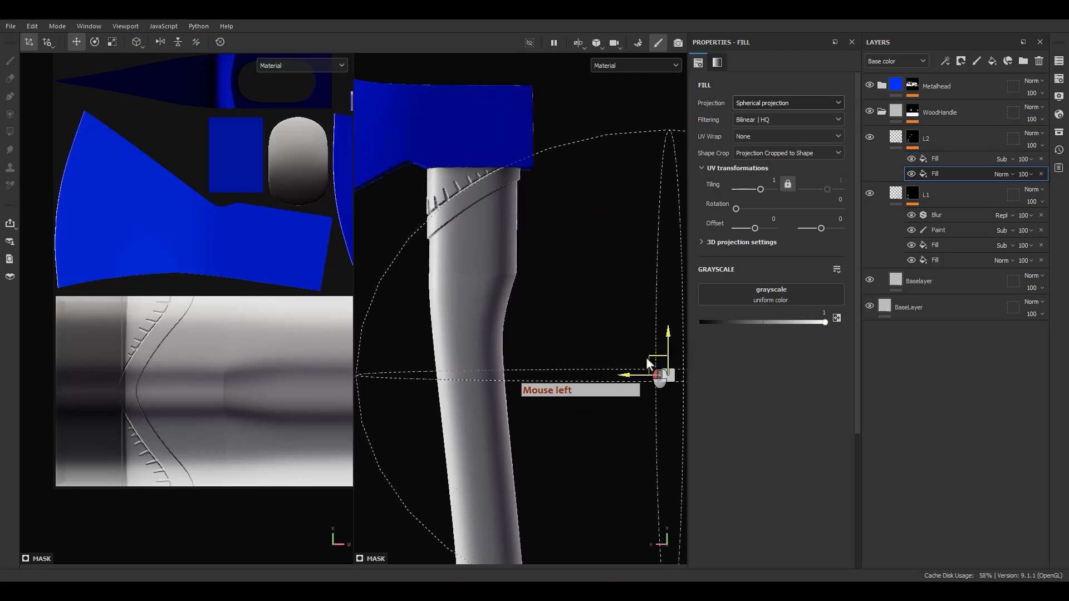
scroll(419, 178, up, 5)
alt+drag(419, 178, 579, 152)
alt+drag(633, 115, 461, 206)
alt+right_drag(558, 277, 542, 195)
alt+drag(573, 228, 583, 289)
alt+right_drag(584, 289, 551, 167)
alt+right_drag(551, 167, 513, 35)
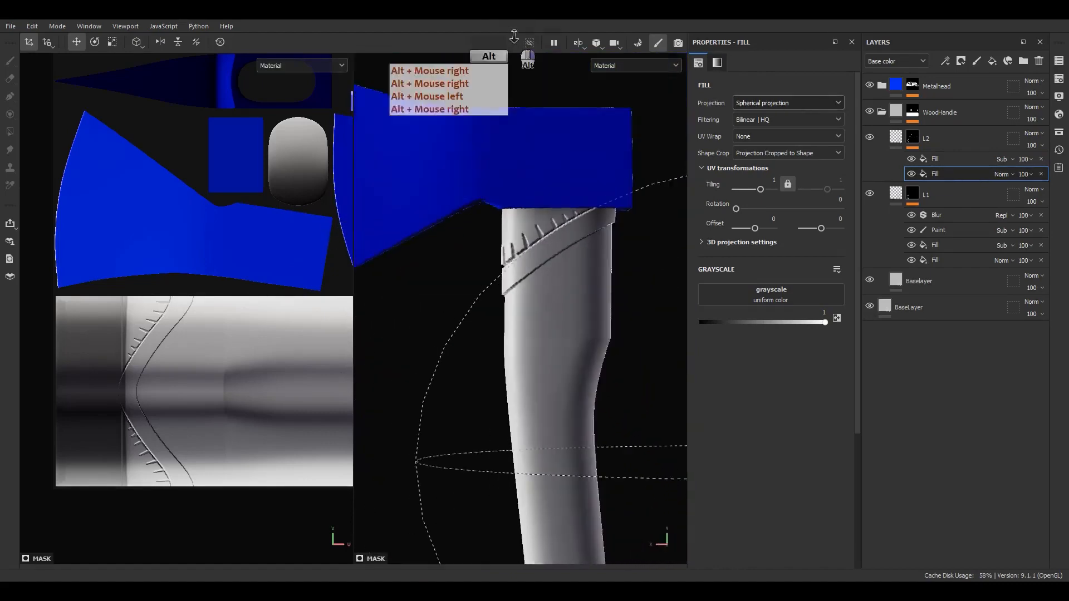
alt+middle_drag(604, 273, 572, 196)
alt+drag(574, 196, 575, 220)
alt+right_drag(575, 220, 554, 98)
alt+right_drag(543, 290, 518, 246)
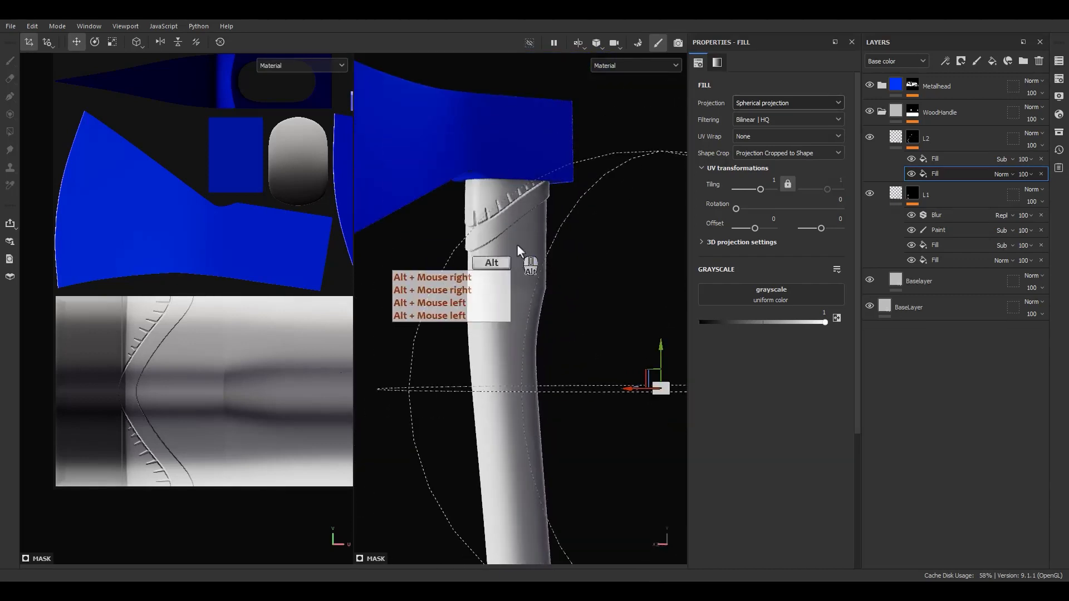
Compare against the rune reference, then bring up effect options on L2's upper Fill
right_drag(1068, 223, 811, 232)
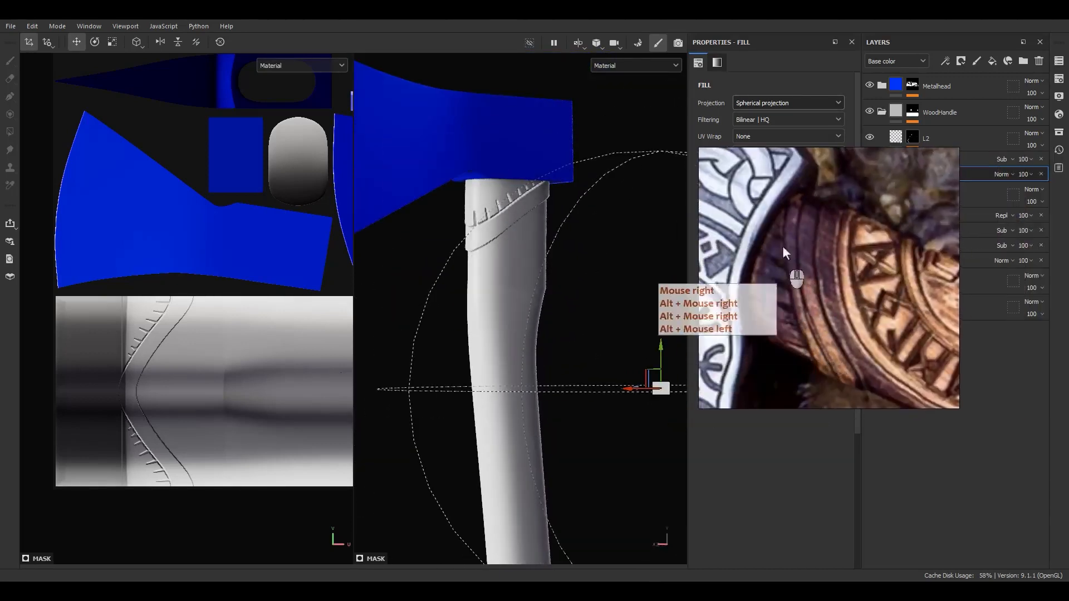
right_drag(835, 296, 1068, 262)
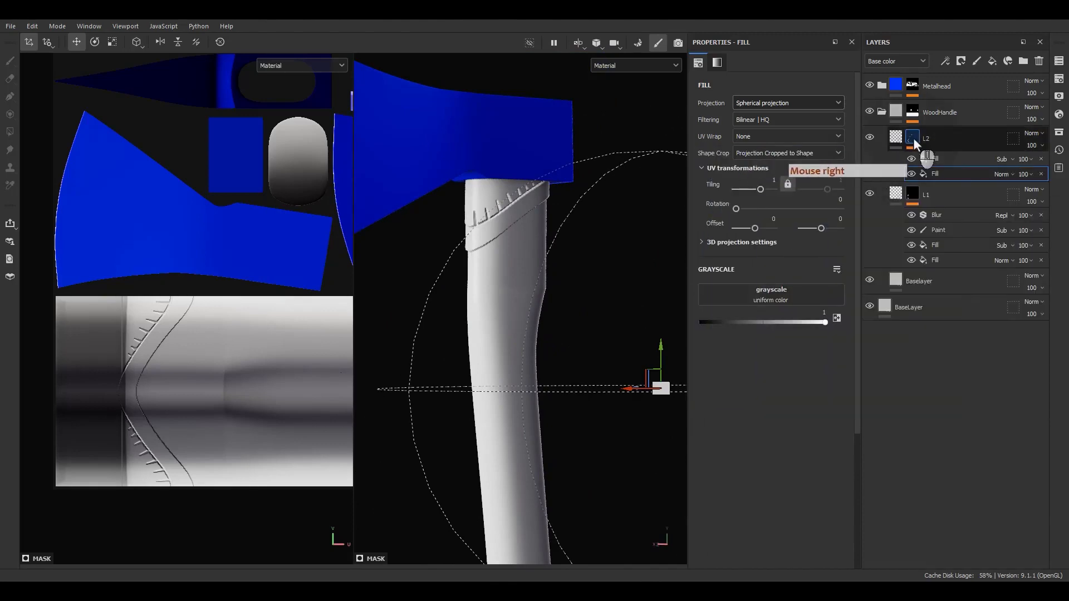
right_drag(1066, 241, 823, 206)
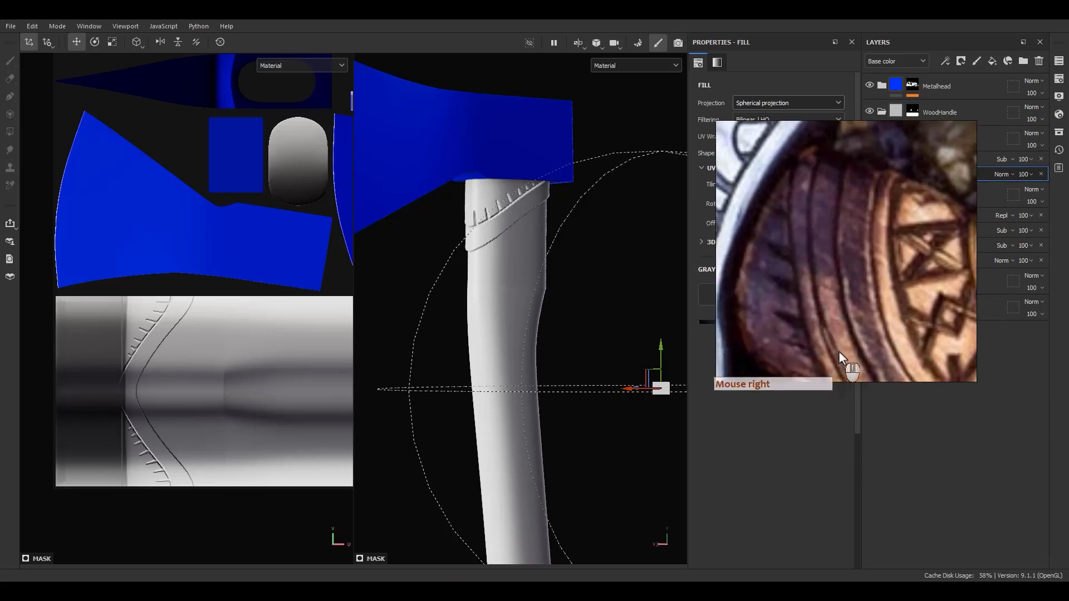
right_drag(839, 351, 1068, 301)
click(939, 158)
right_click(939, 159)
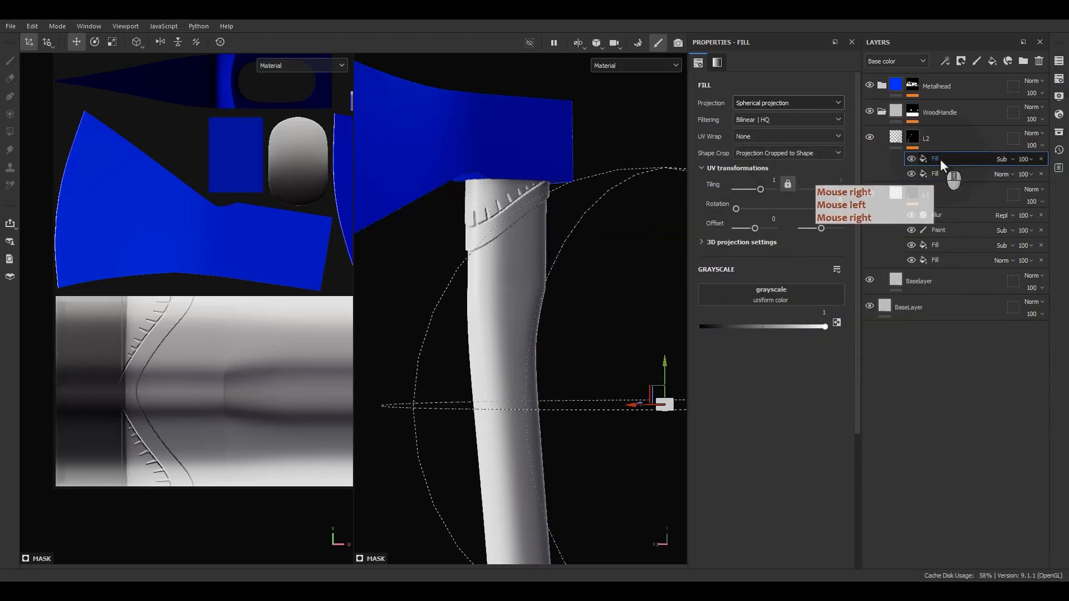
Add a Paint effect to L2, start its path beside the ring, and set its blend to Subtract
click(940, 332)
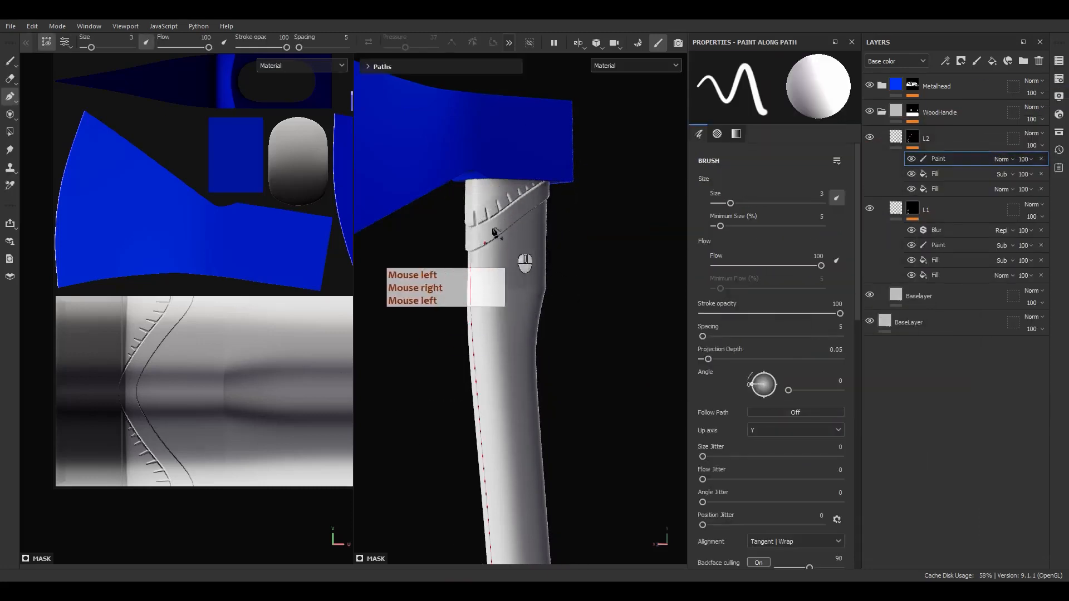
scroll(508, 245, up, 5)
alt+drag(578, 201, 529, 216)
alt+middle_drag(529, 216, 468, 235)
alt+drag(470, 196, 522, 204)
alt+middle_drag(522, 204, 493, 203)
alt+drag(493, 203, 554, 192)
scroll(584, 183, up, 3)
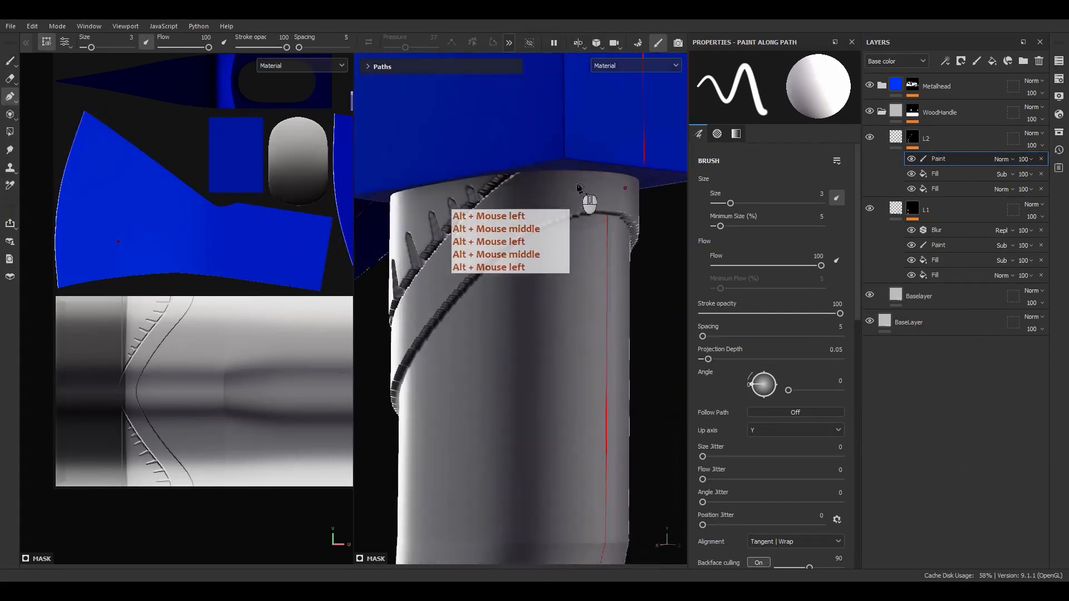
click(612, 187)
alt+drag(502, 214, 540, 229)
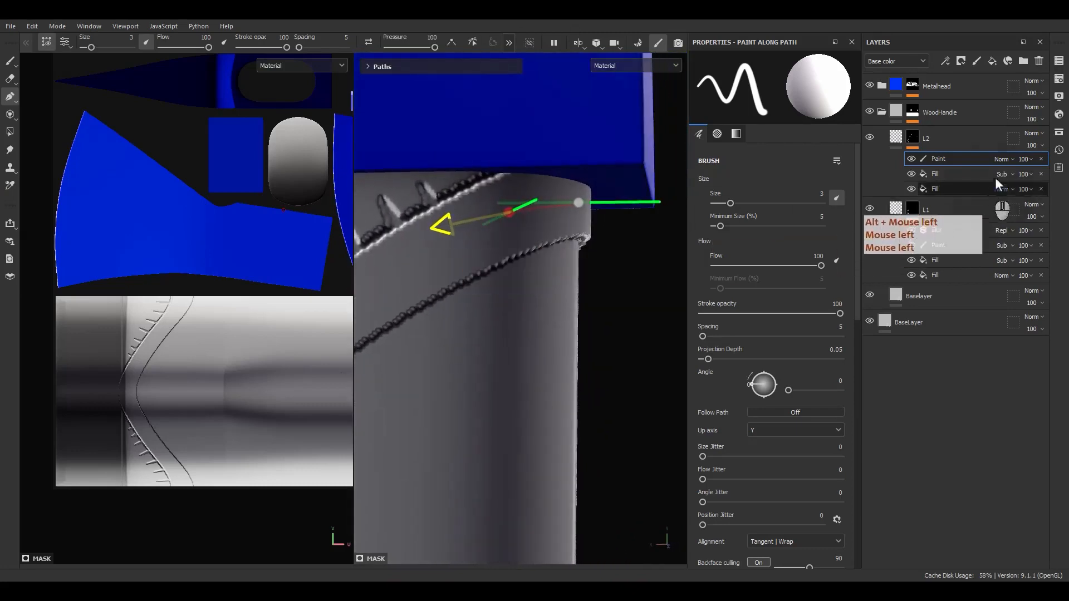
click(1002, 160)
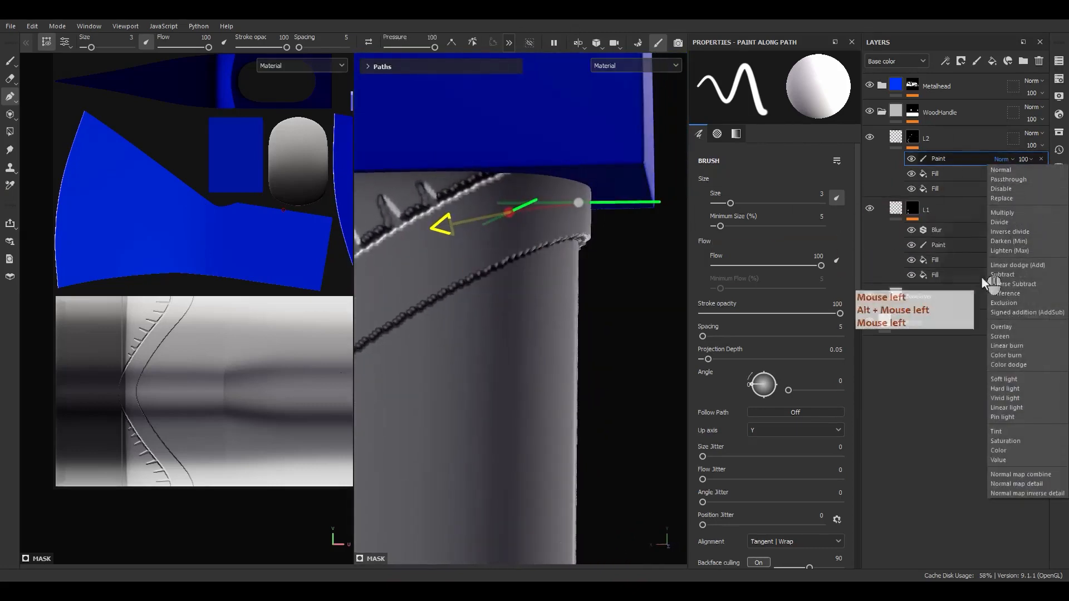
click(1007, 274)
Draw the groove path at brush size 1, adding points along the notched ring
alt+middle_drag(555, 315, 622, 295)
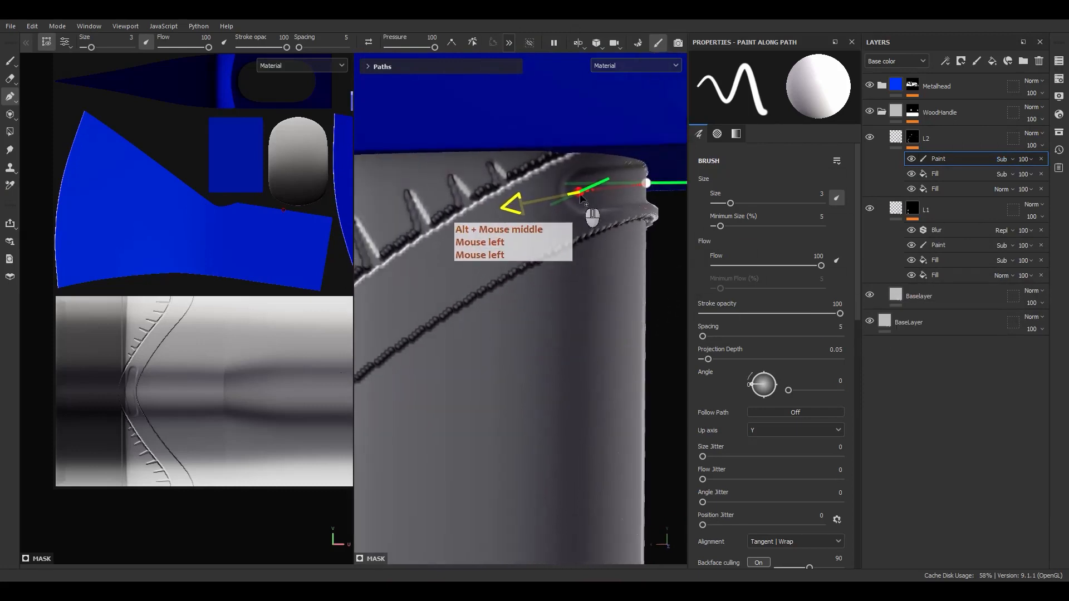
drag(575, 195, 568, 204)
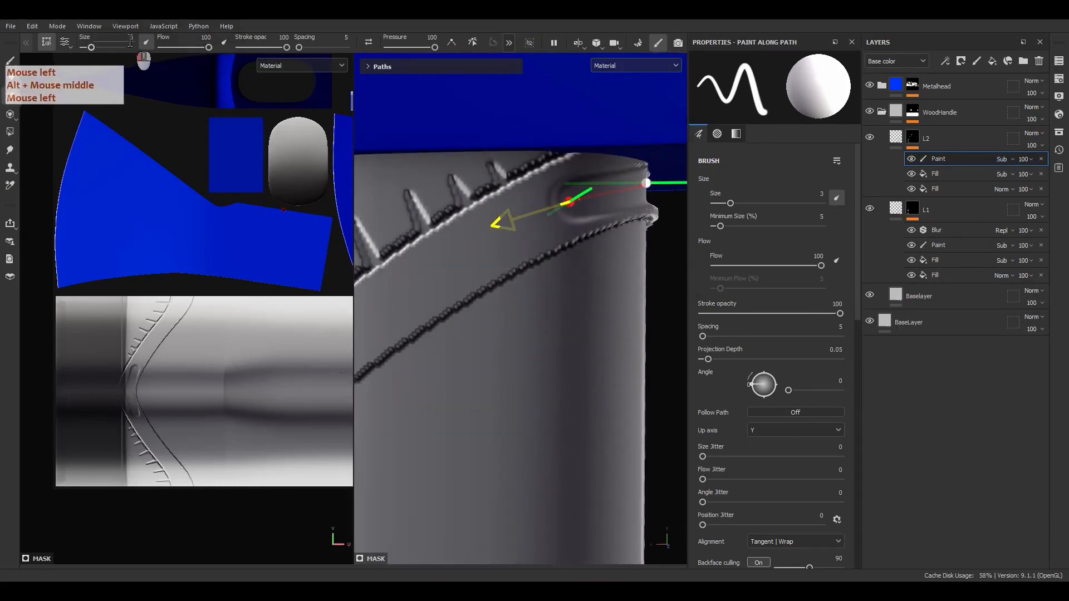
key(Return)
mouse_move(599, 215)
alt+mouse_down()
mouse_move(498, 222)
mouse_move(589, 225)
mouse_move(561, 198)
alt+mouse_up()
alt+drag(560, 239, 609, 246)
alt+middle_drag(532, 272, 572, 220)
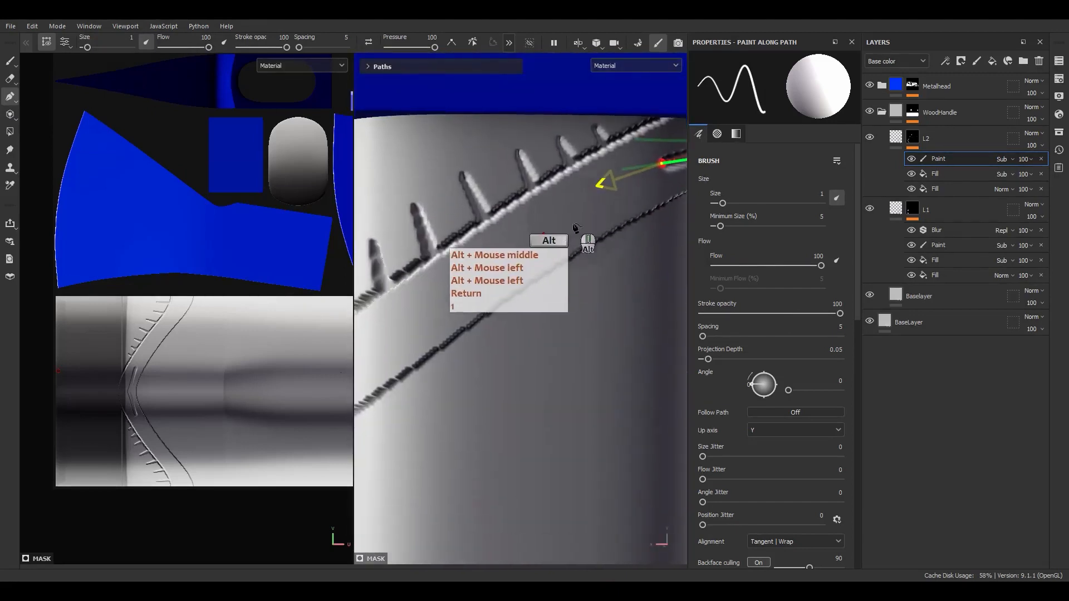
alt+drag(535, 236, 542, 229)
click(530, 241)
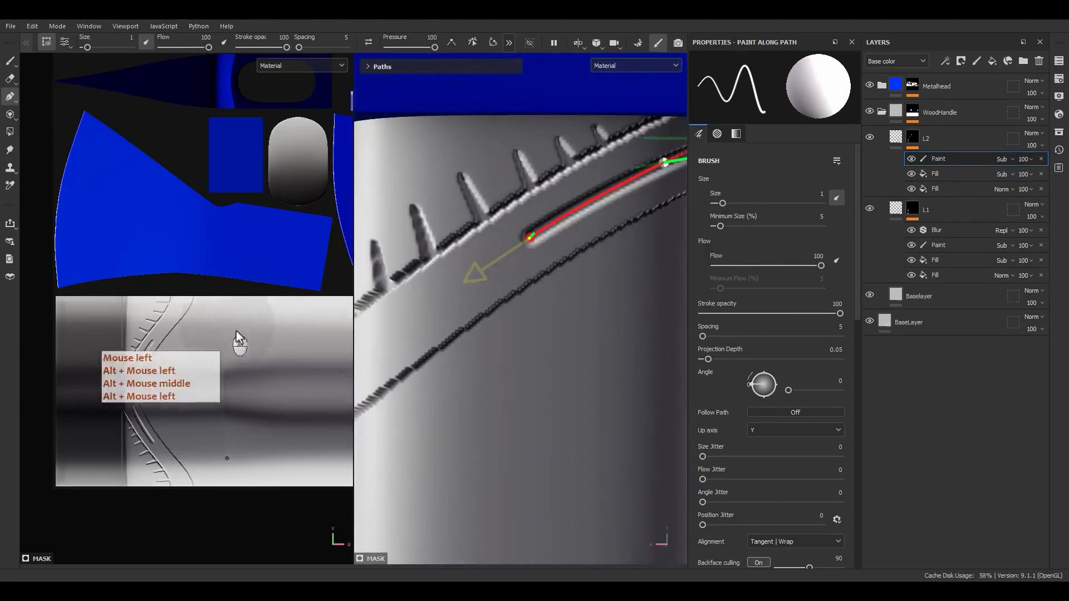
alt+middle_drag(494, 337, 645, 248)
alt+drag(606, 270, 589, 218)
click(564, 225)
alt+middle_drag(505, 292, 523, 275)
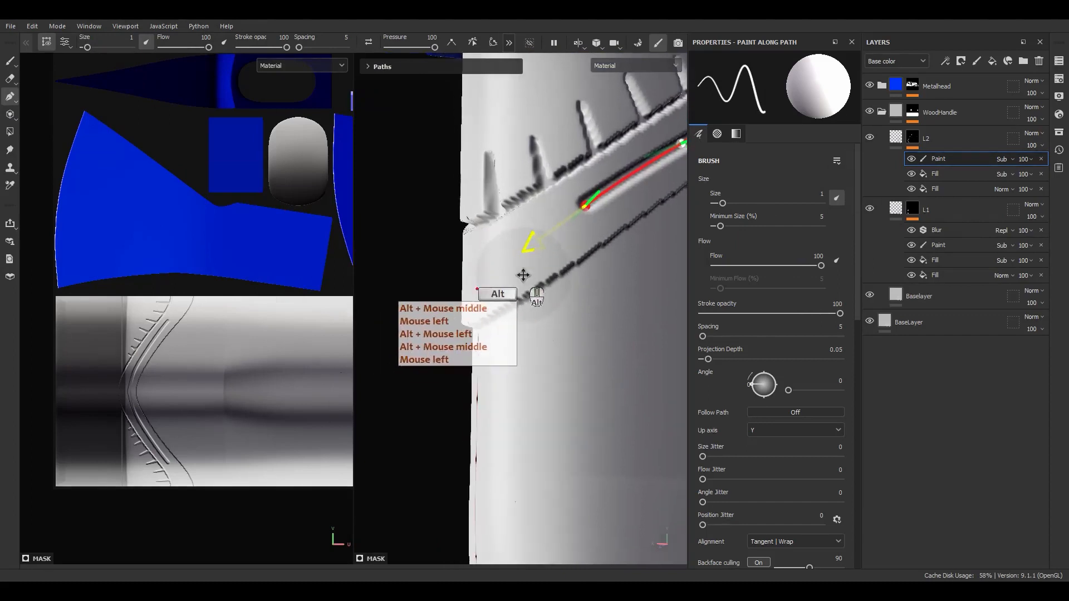
alt+drag(525, 270, 505, 270)
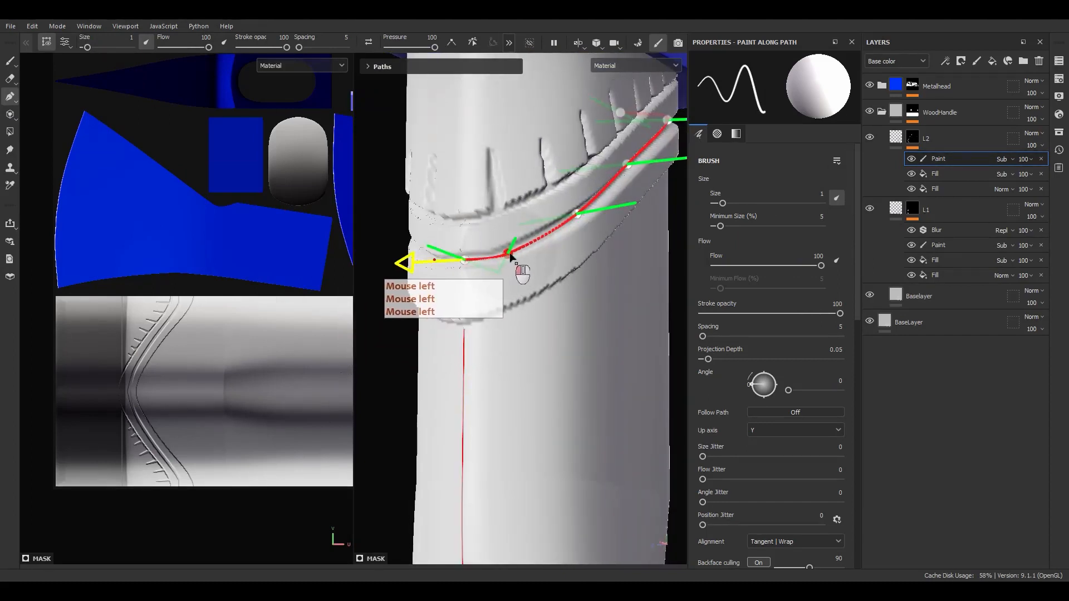
Nudge the path points so the curve hugs the ring near the head
alt+middle_drag(511, 255, 488, 286)
alt+drag(489, 286, 446, 311)
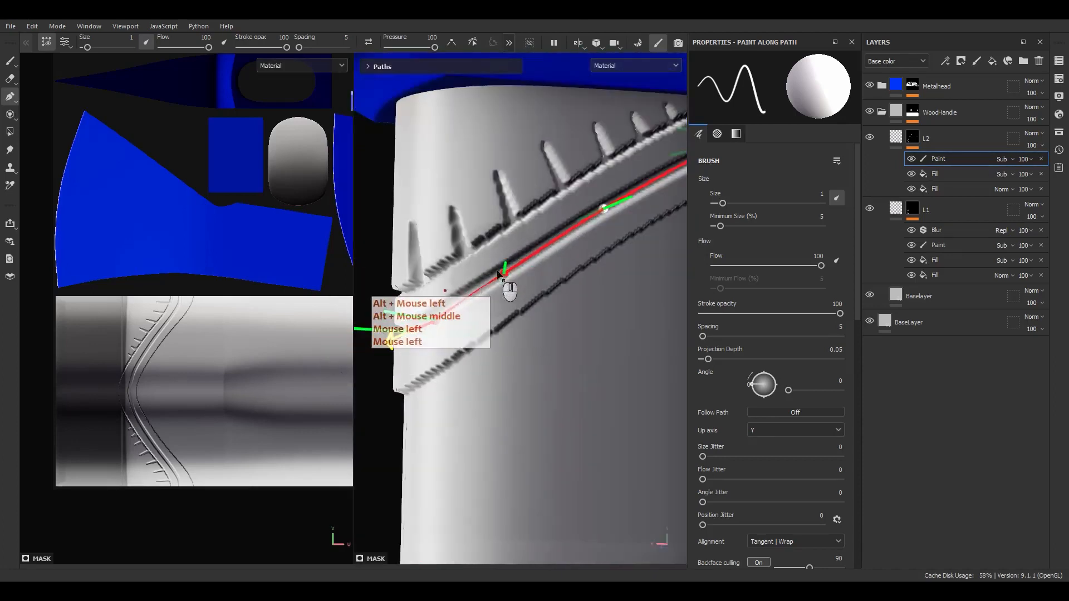
drag(503, 272, 506, 270)
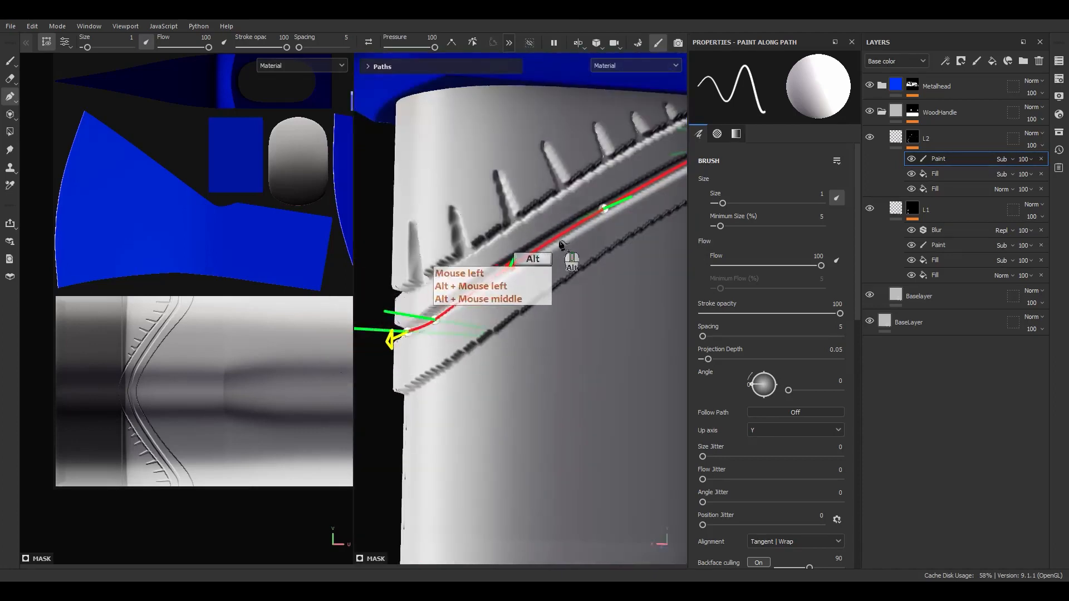
alt+middle_drag(511, 272, 539, 301)
drag(511, 274, 511, 271)
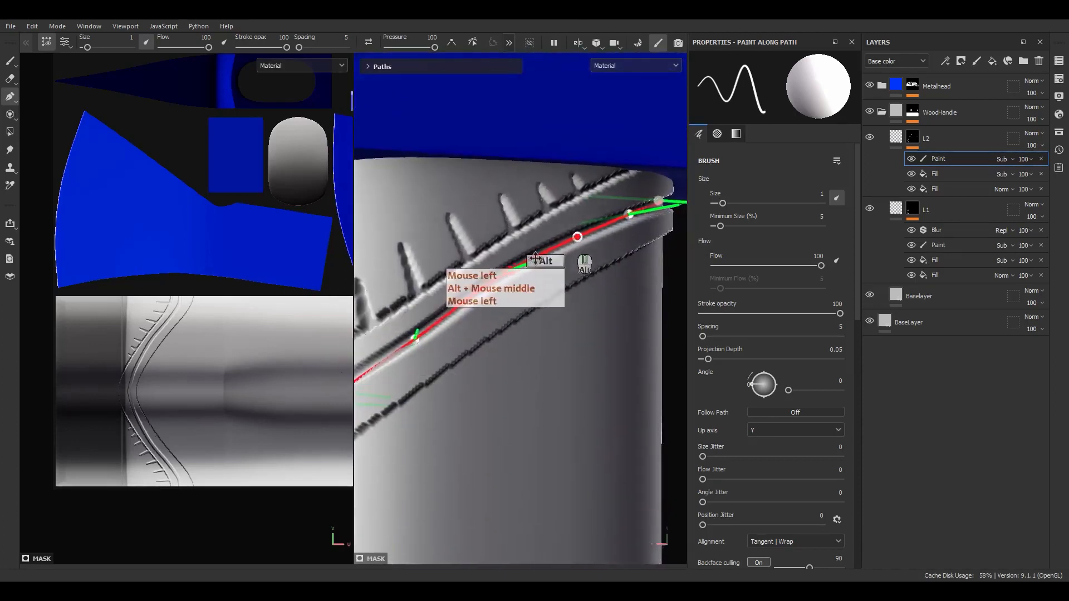
alt+middle_drag(569, 242, 521, 281)
alt+drag(520, 281, 474, 280)
alt+middle_drag(474, 280, 593, 229)
scroll(526, 268, up, 2)
mouse_move(542, 229)
mouse_down()
mouse_move(545, 205)
mouse_move(551, 213)
mouse_up()
alt+middle_drag(587, 234, 506, 268)
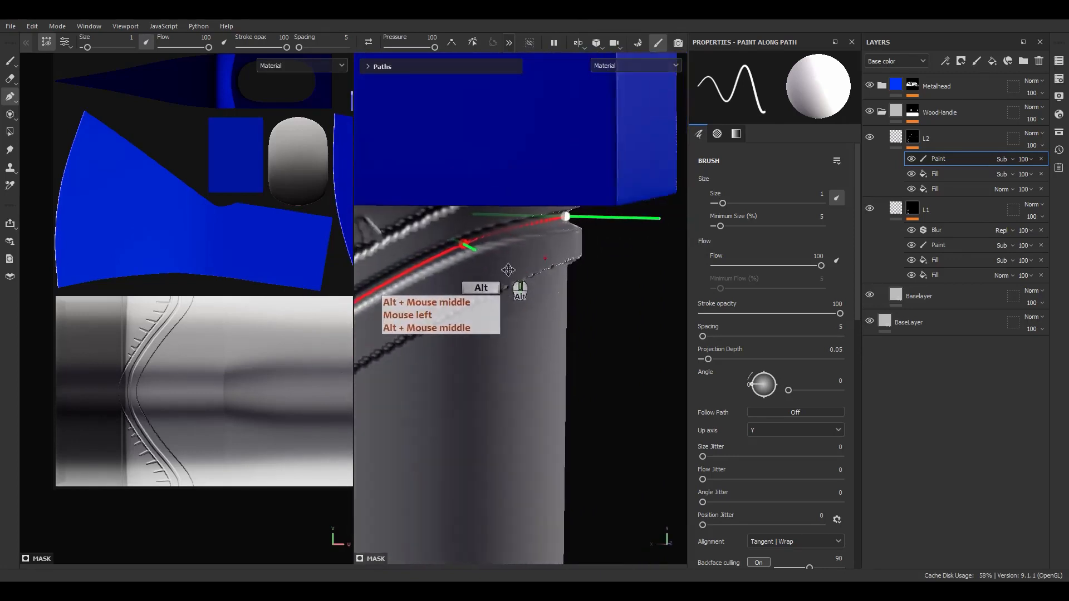
alt+drag(562, 305, 594, 357)
click(602, 224)
alt+middle_drag(593, 356, 606, 294)
alt+drag(607, 294, 582, 290)
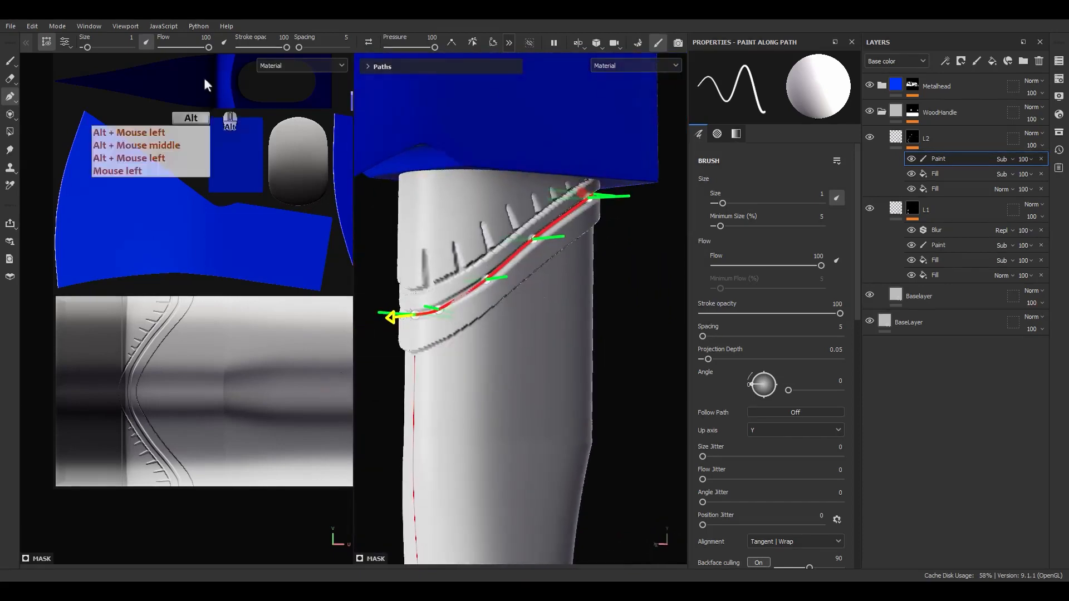
Hide the path guide, inspect the groove, and fade the Paint effect's strength to 46
click(47, 42)
scroll(476, 274, up, 2)
alt+drag(476, 273, 566, 222)
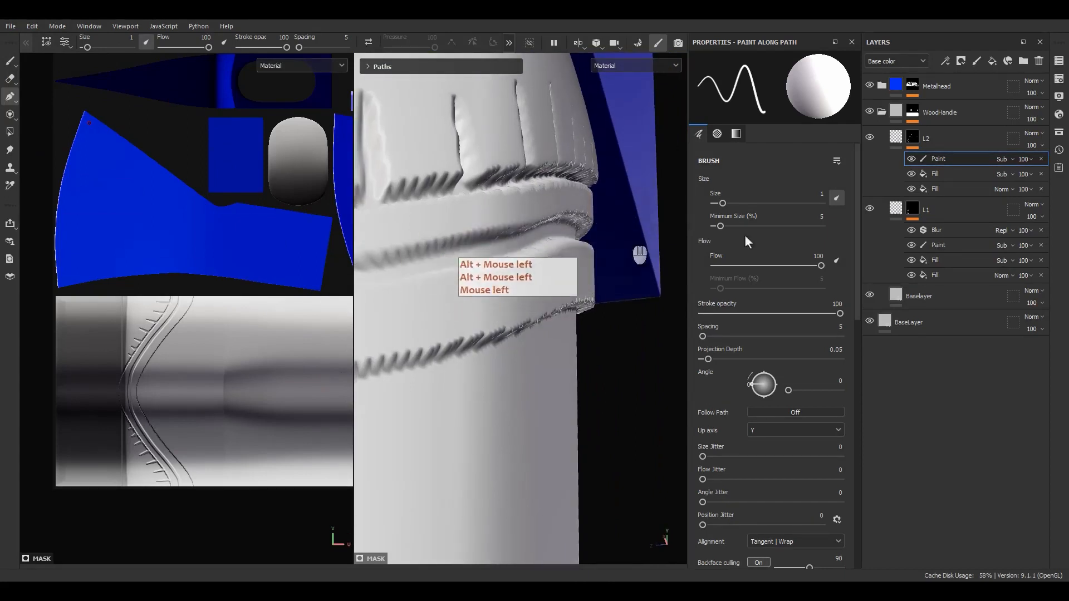
drag(1058, 179, 1029, 187)
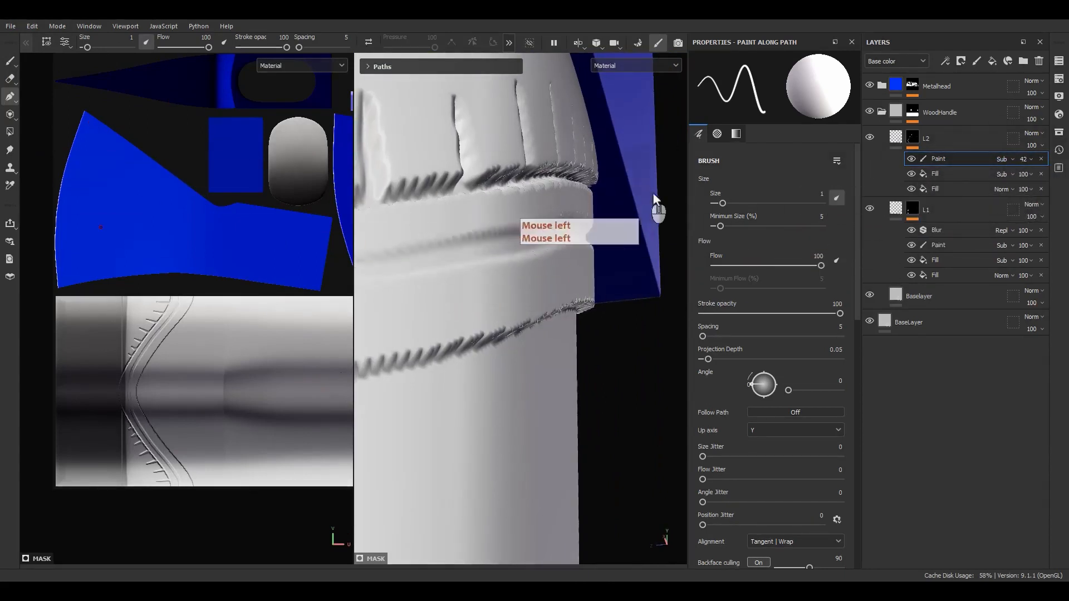
Undo the accidental brush change, then give Path 1 a thinner brush size of 0.5
key(Escape)
drag(83, 47, 89, 44)
key(ctrl+z)
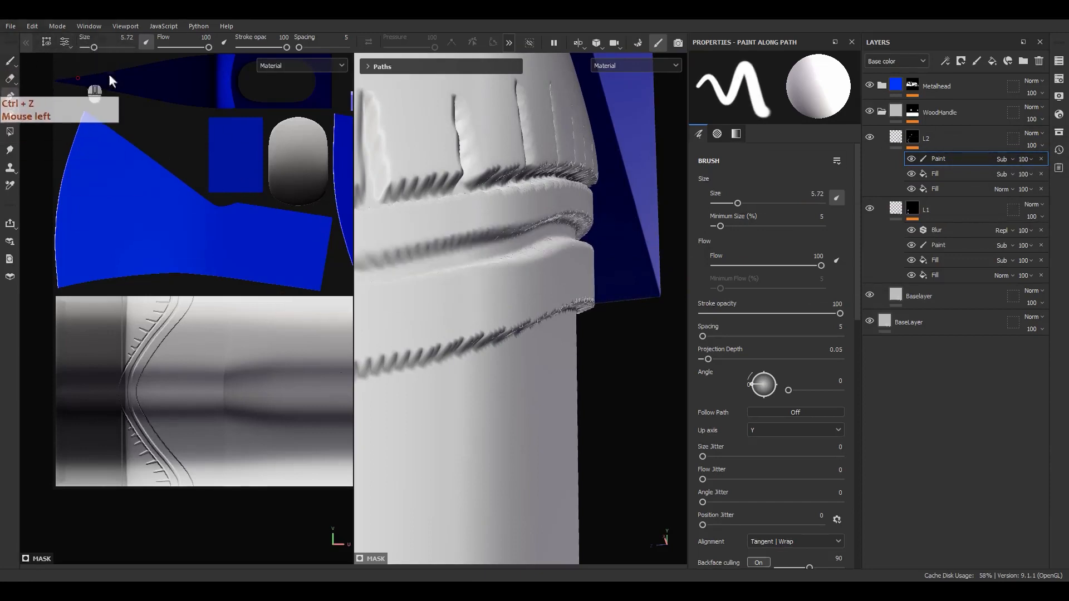
click(368, 67)
click(402, 82)
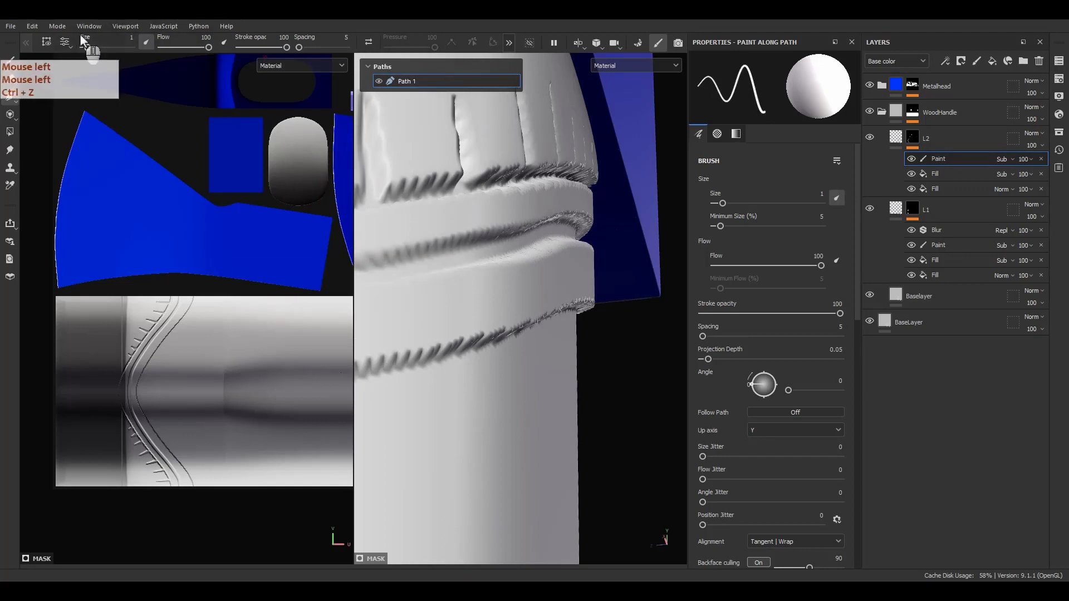
click(129, 37)
text(.5)
key(Return)
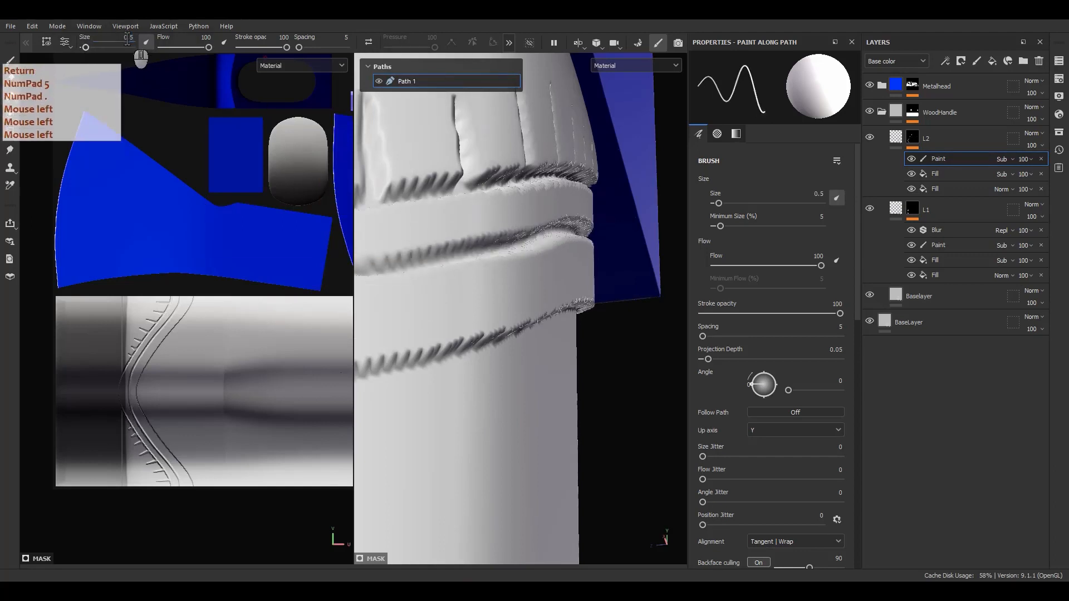
alt+drag(559, 272, 541, 265)
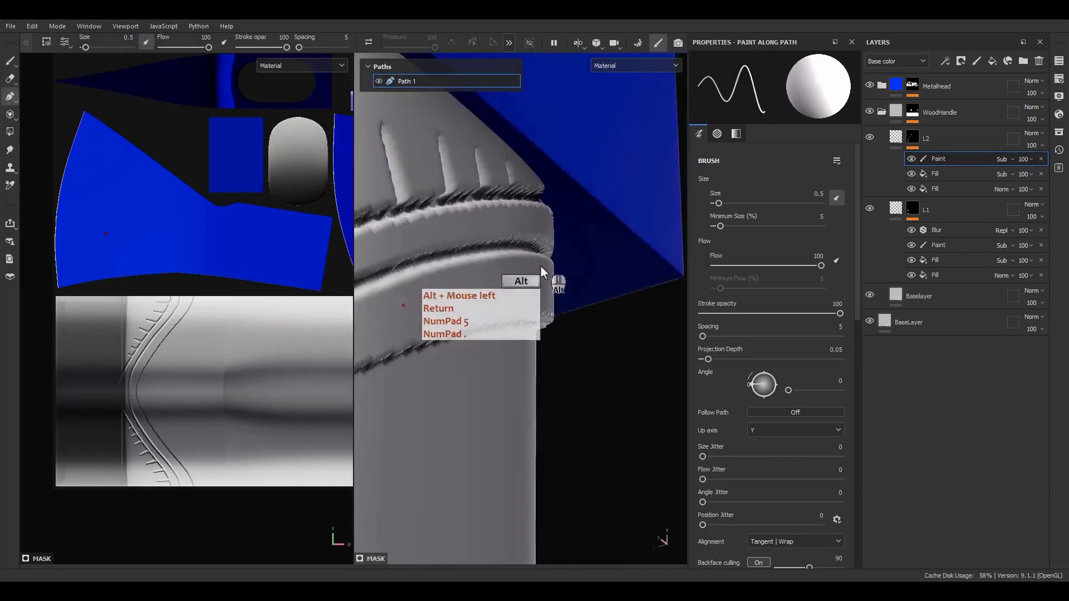
alt+middle_drag(541, 266, 680, 250)
alt+drag(530, 273, 556, 261)
Set the subtracting Paint effect's opacity in L2 to 50 and check the groove
click(933, 172)
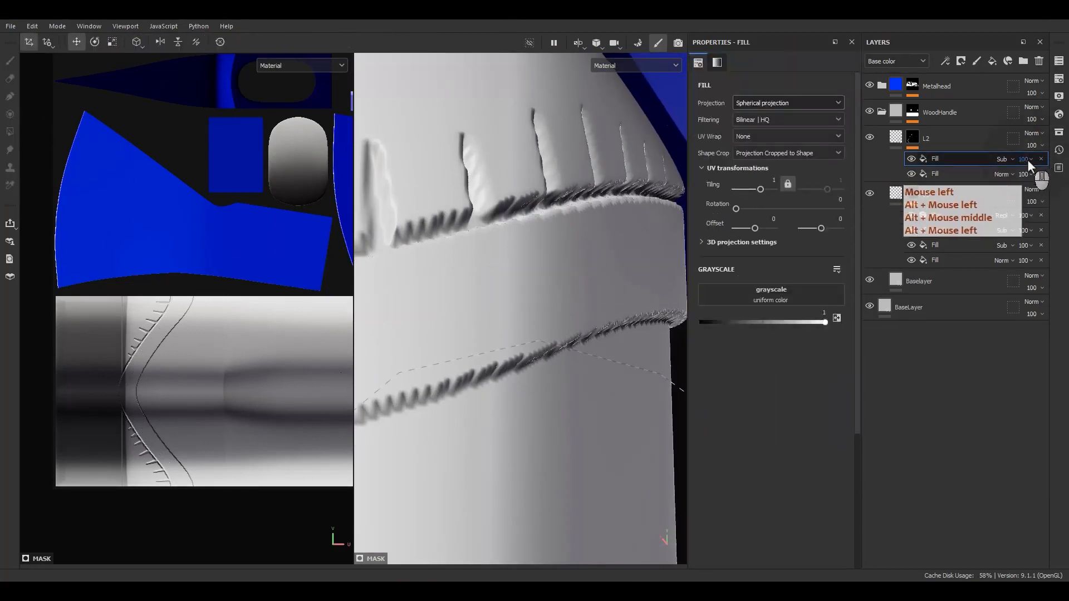
key(z)
click(1026, 159)
click(1060, 170)
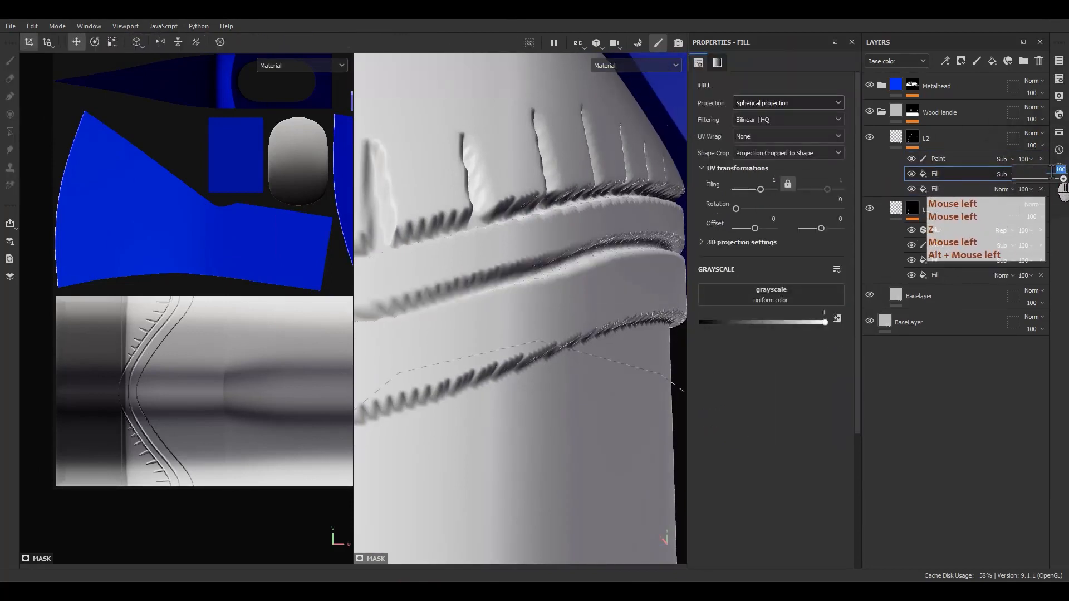
key(Return)
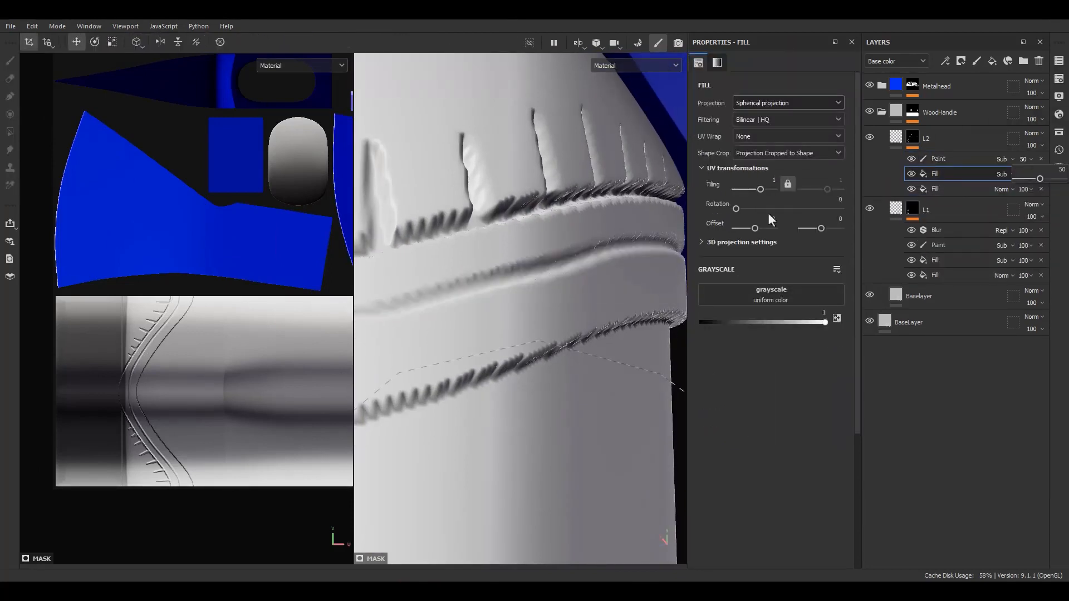
mouse_move(613, 301)
alt+mouse_down()
mouse_move(595, 305)
mouse_move(490, 223)
mouse_move(559, 242)
alt+mouse_up()
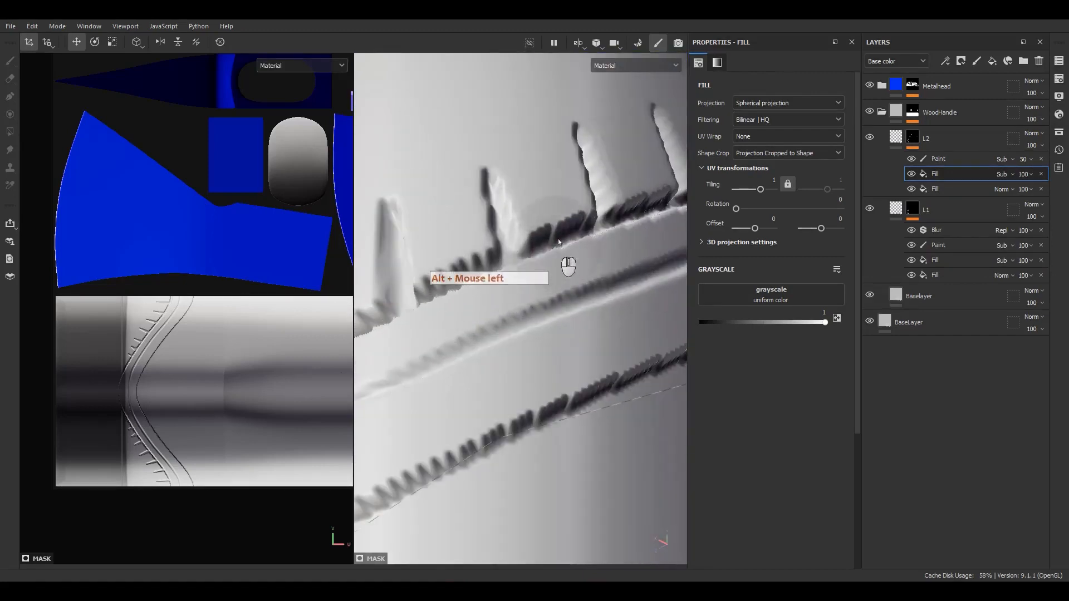
alt+drag(546, 201, 577, 234)
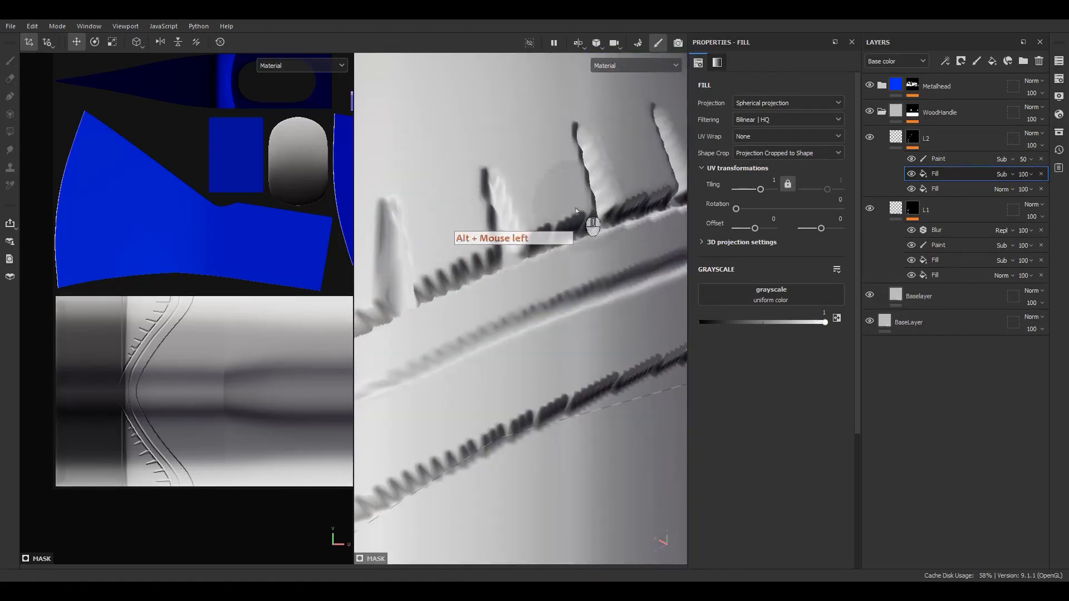
Try a tessellation subdivision of 32 in the shader settings, then undo it and close them
click(1059, 115)
click(915, 374)
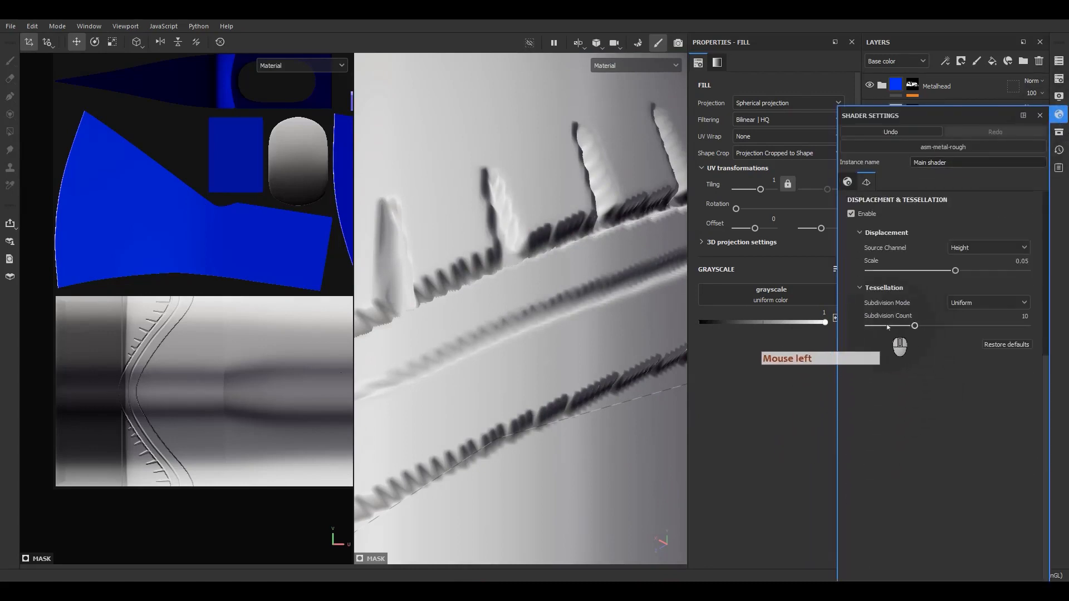
drag(914, 326, 1063, 325)
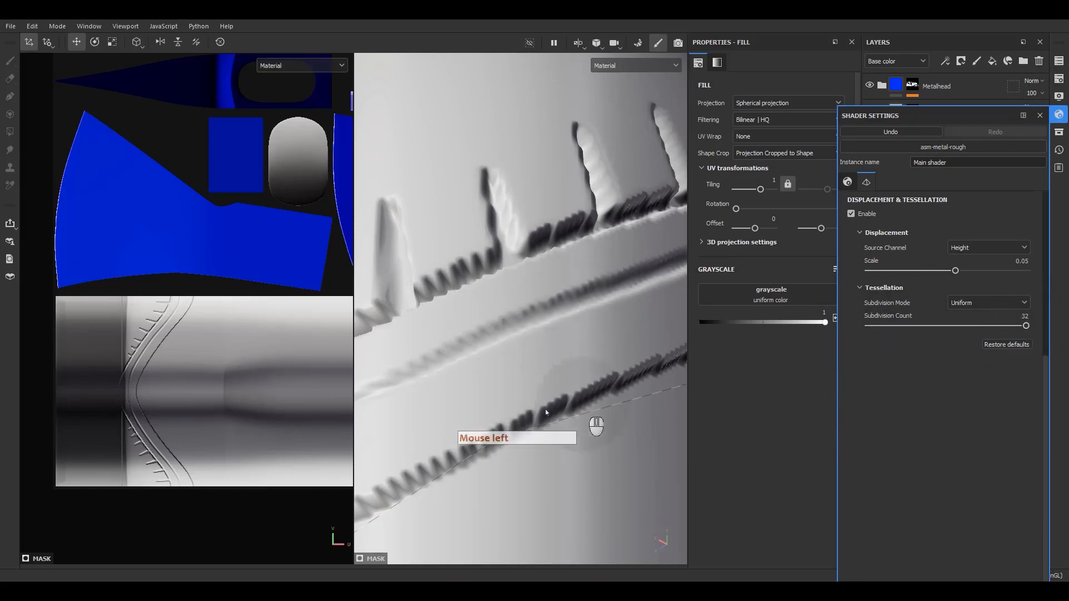
key(ctrl+z)
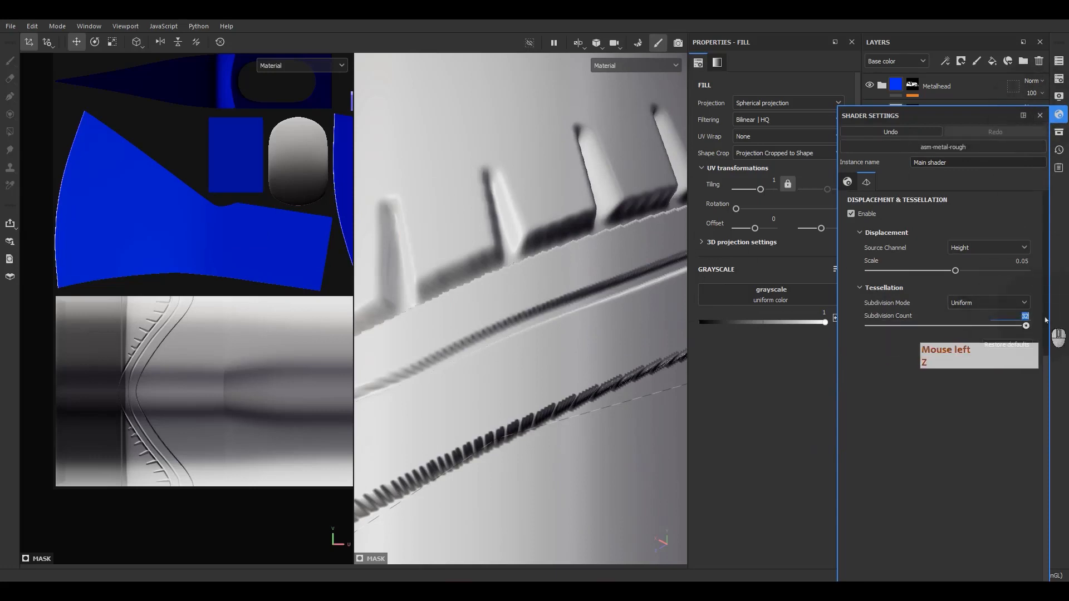
click(1040, 115)
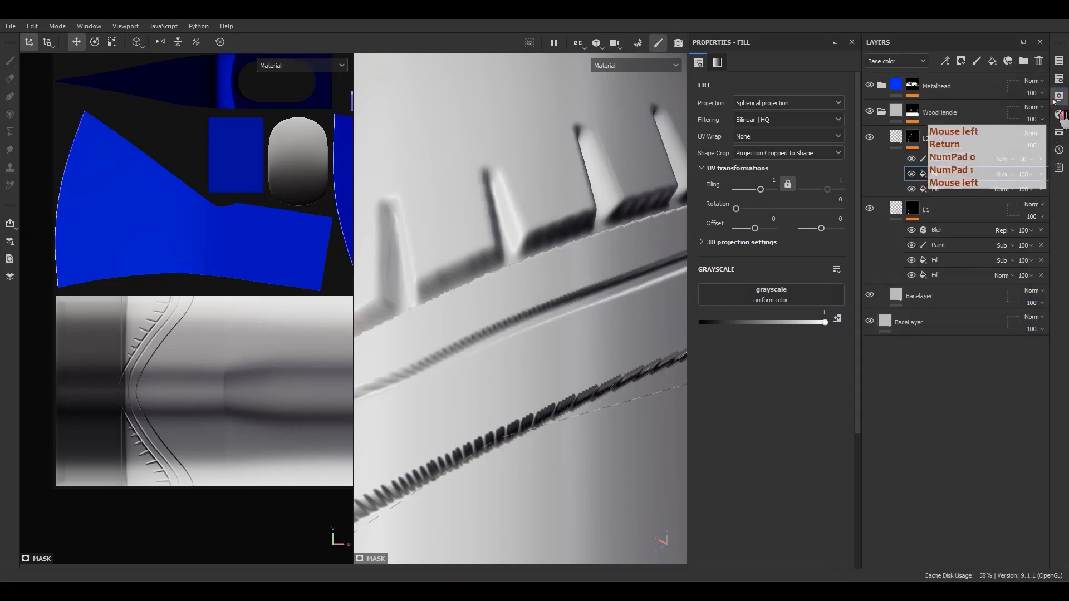
Compare the NordicAxe texture set at 1024 and 2048 resolution
click(1059, 96)
click(1059, 78)
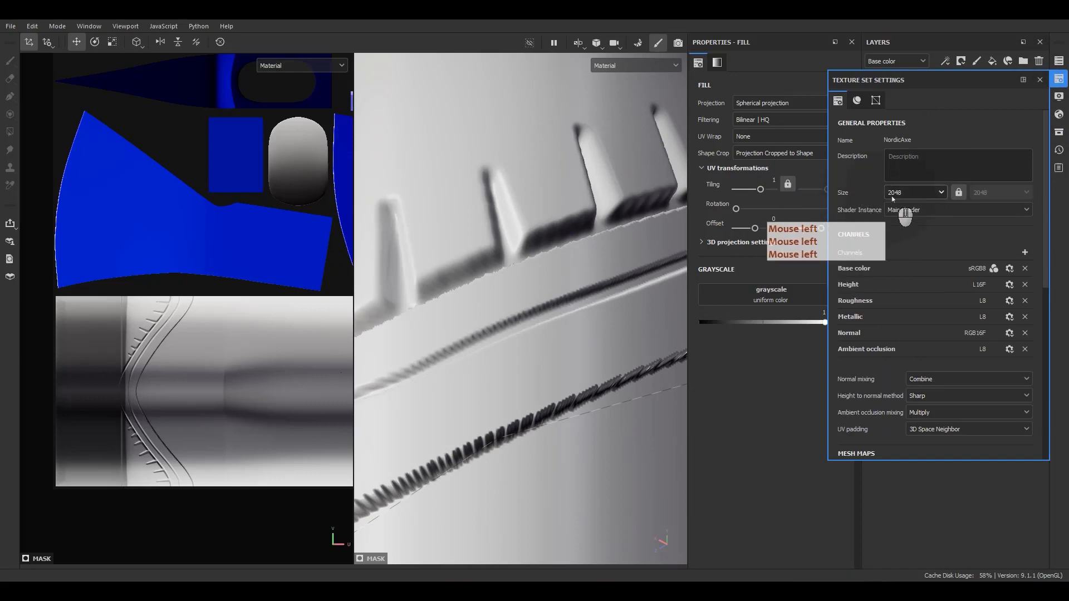
click(908, 192)
click(910, 245)
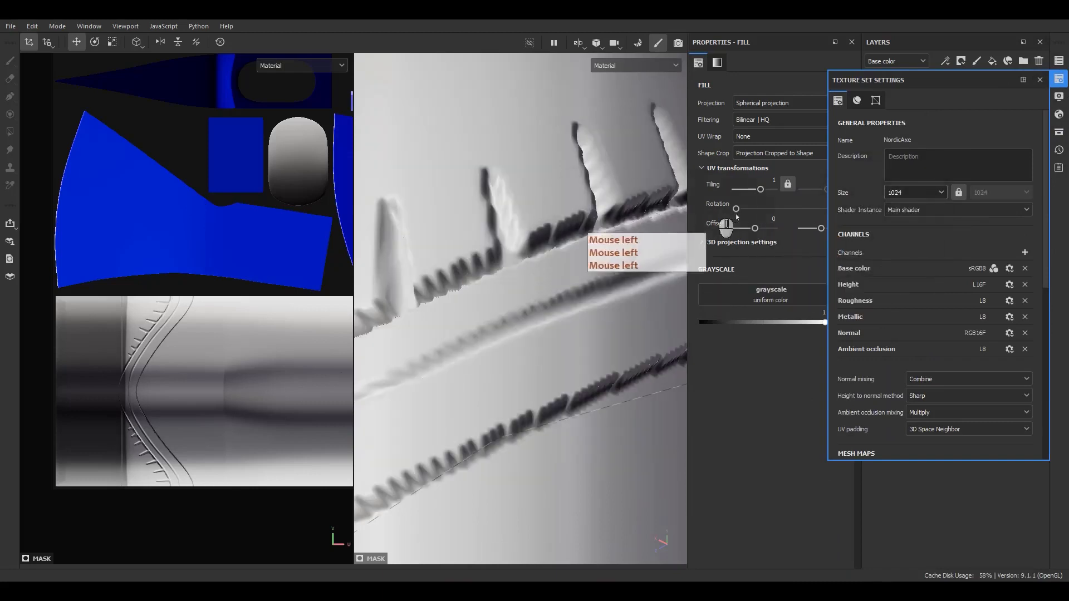
click(930, 193)
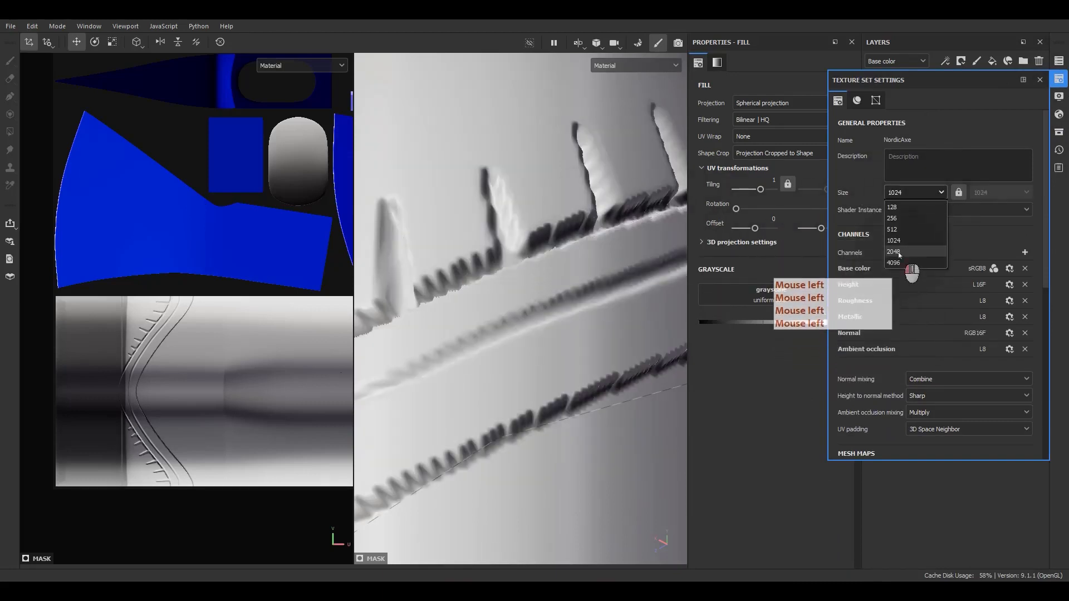
click(899, 252)
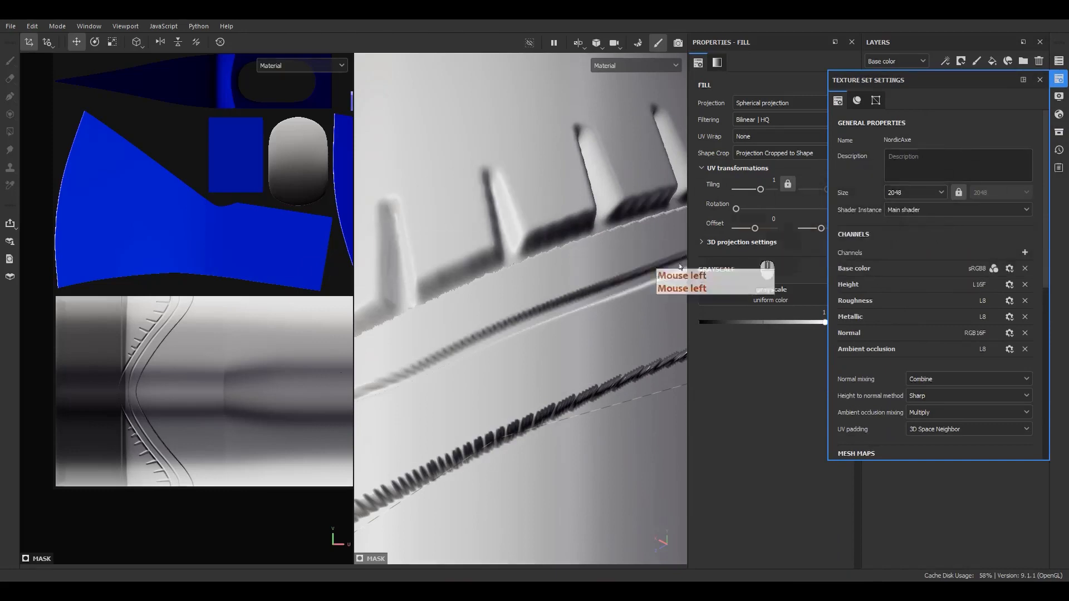
scroll(497, 254, down, 3)
alt+middle_drag(505, 261, 611, 238)
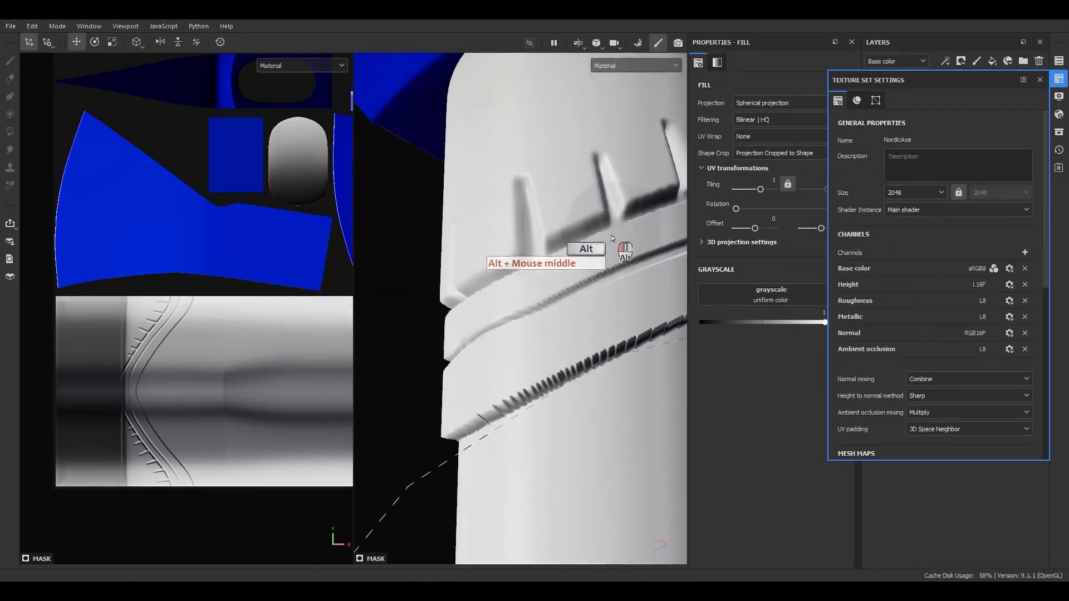
mouse_move(611, 239)
alt+mouse_down()
mouse_move(601, 251)
mouse_move(629, 247)
alt+mouse_up()
Leave the texture set resolution at 1024 and close Texture Set Settings
click(927, 193)
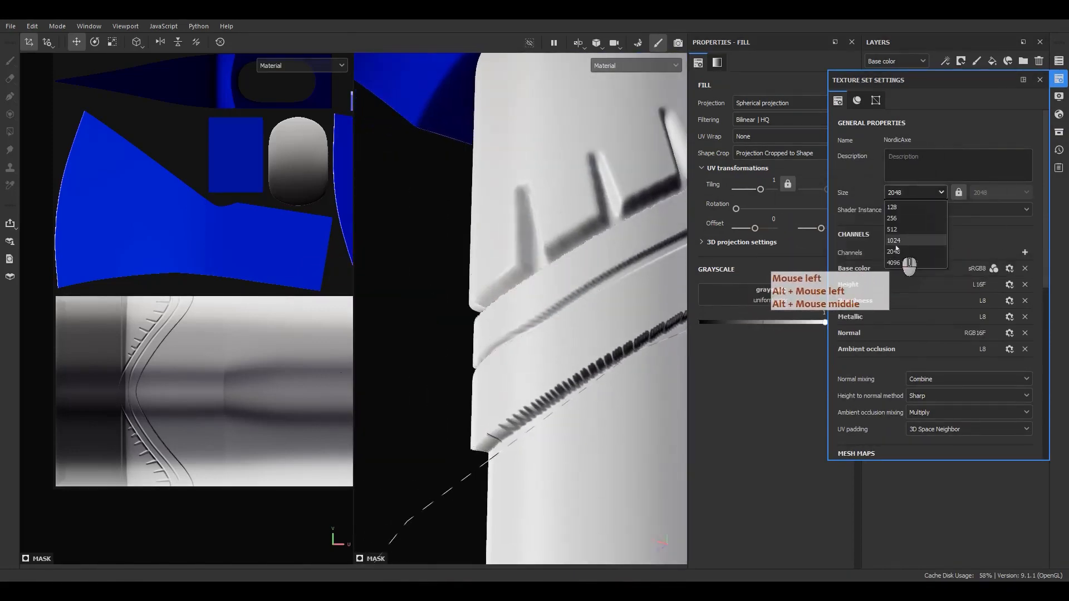
click(897, 243)
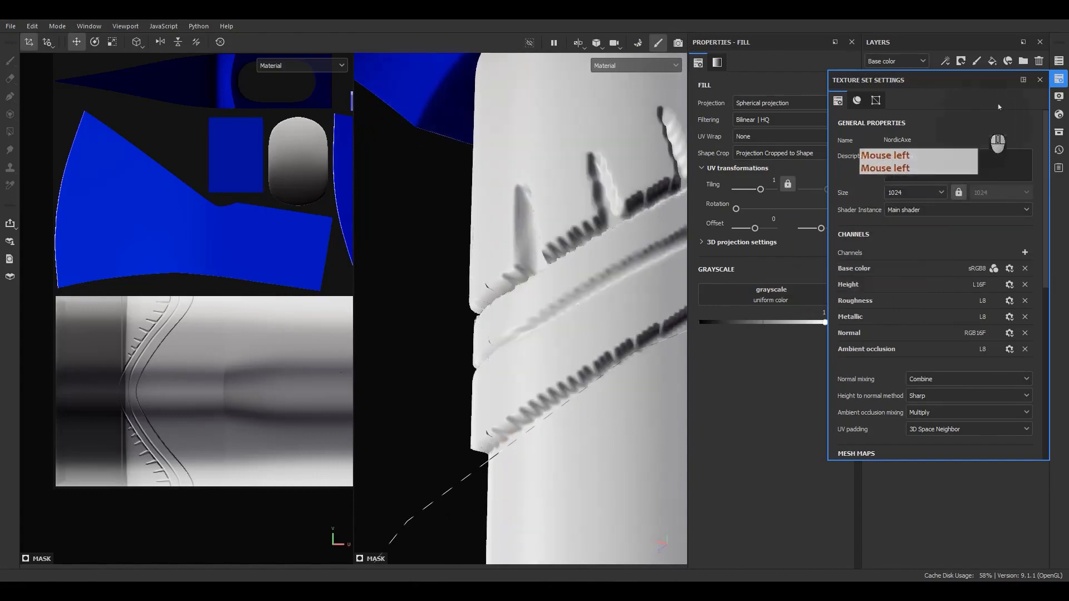
click(1040, 79)
scroll(557, 301, down, 3)
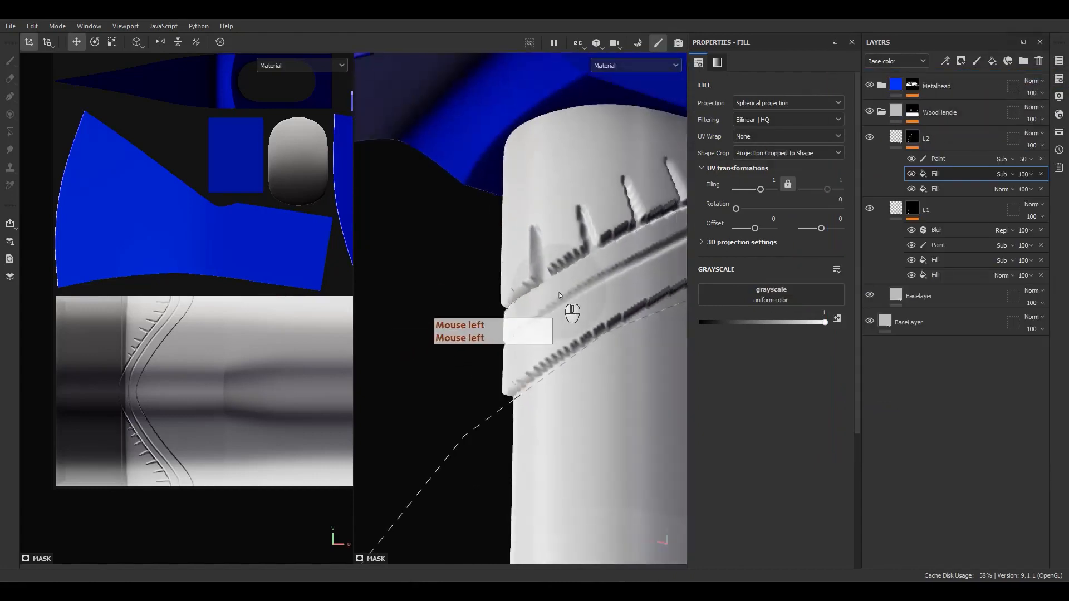
alt+drag(563, 295, 582, 334)
alt+middle_drag(582, 334, 539, 342)
Show Path 1 on L2's paint effect and drag one control point to rebend the groove
alt+drag(539, 342, 662, 291)
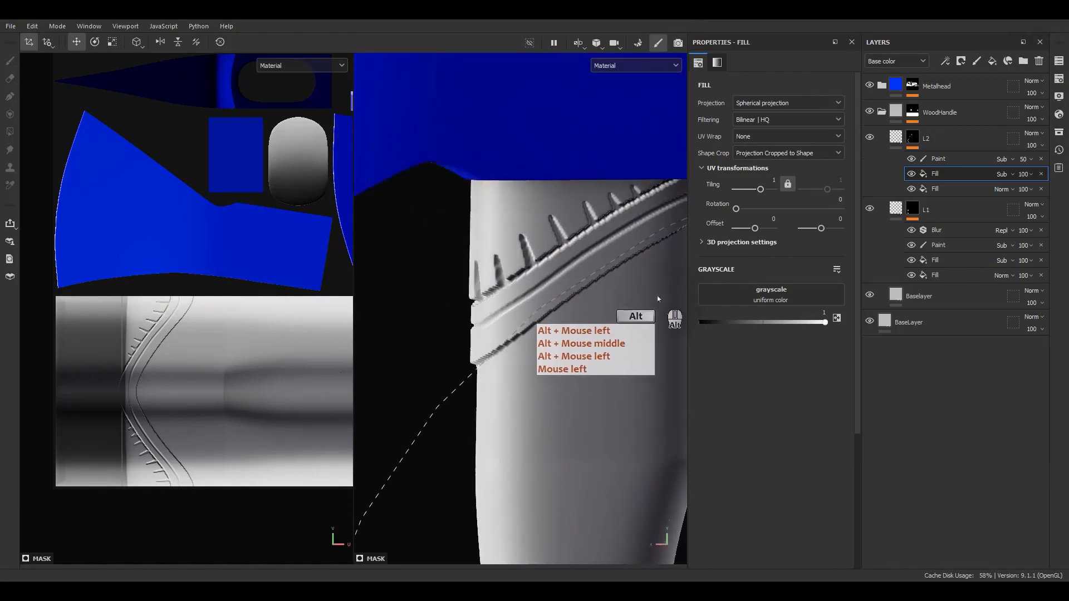
alt+middle_drag(663, 292, 622, 271)
alt+drag(622, 271, 627, 257)
click(936, 159)
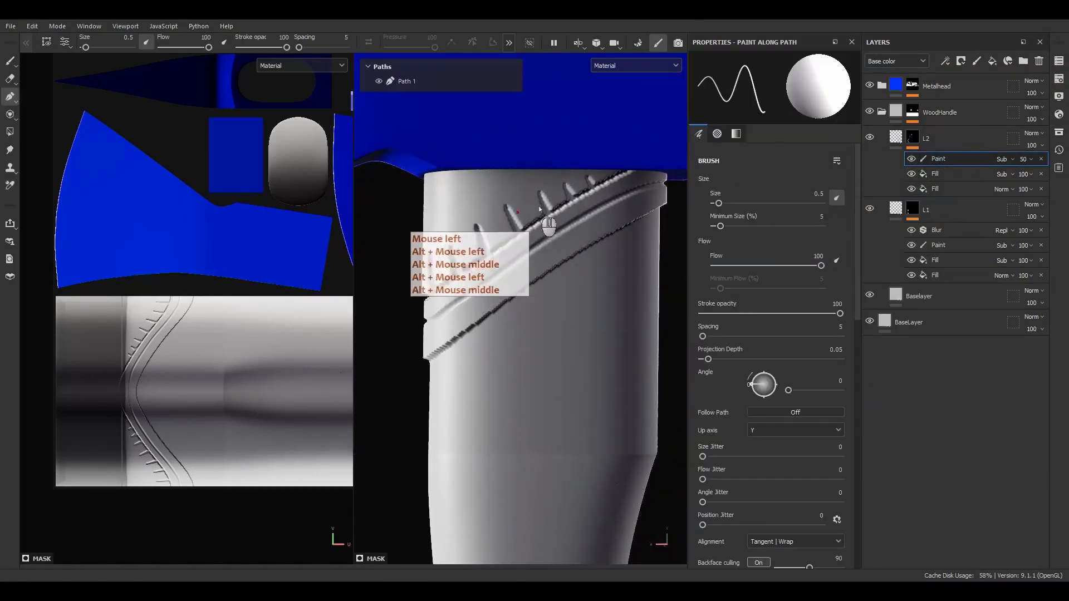
scroll(529, 268, up, 3)
alt+drag(527, 280, 505, 266)
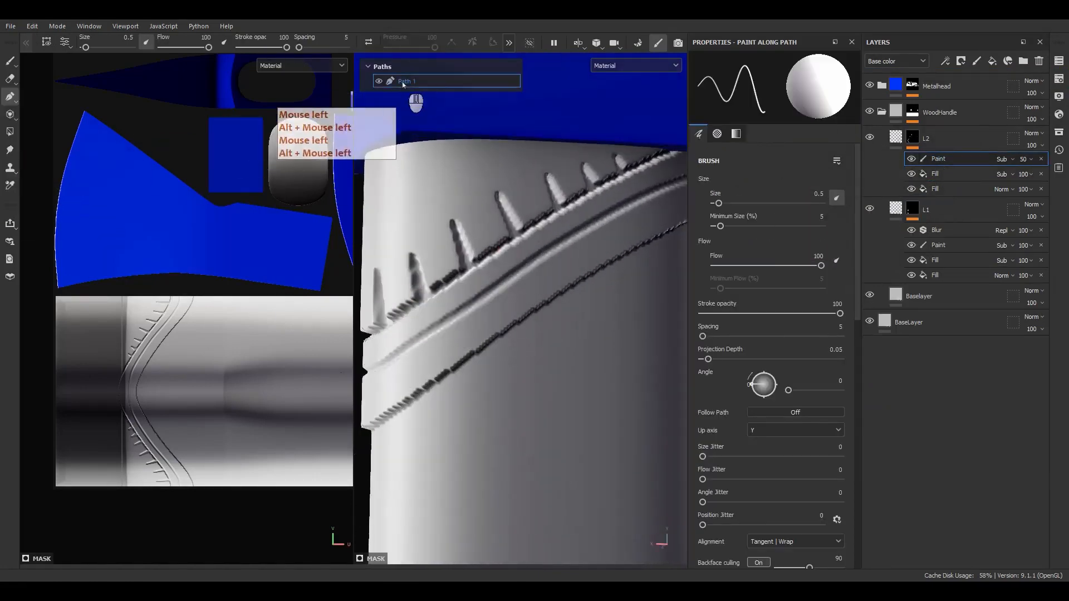
click(47, 43)
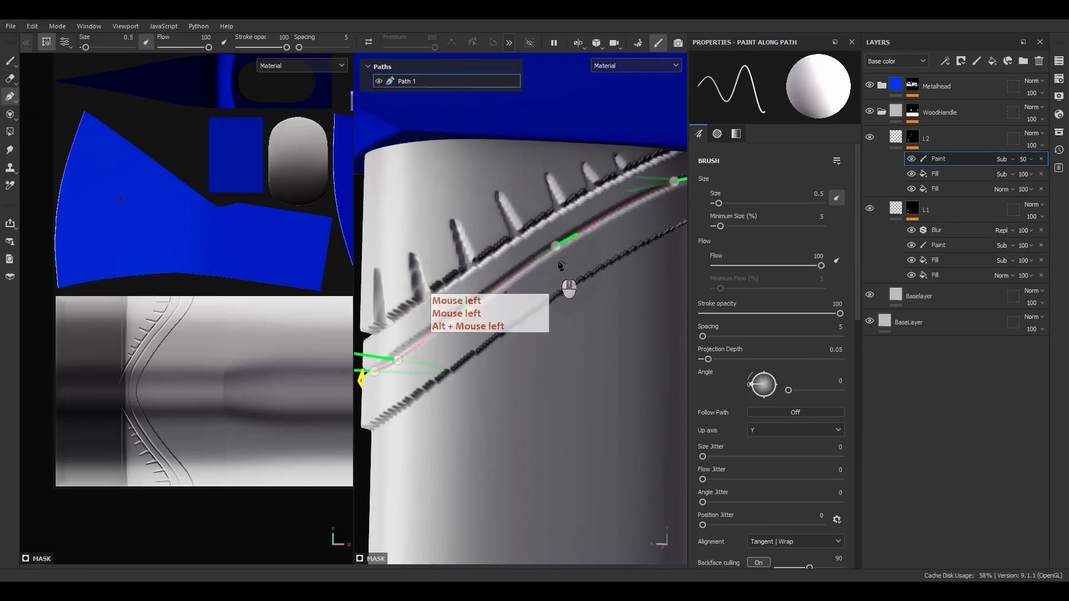
click(556, 246)
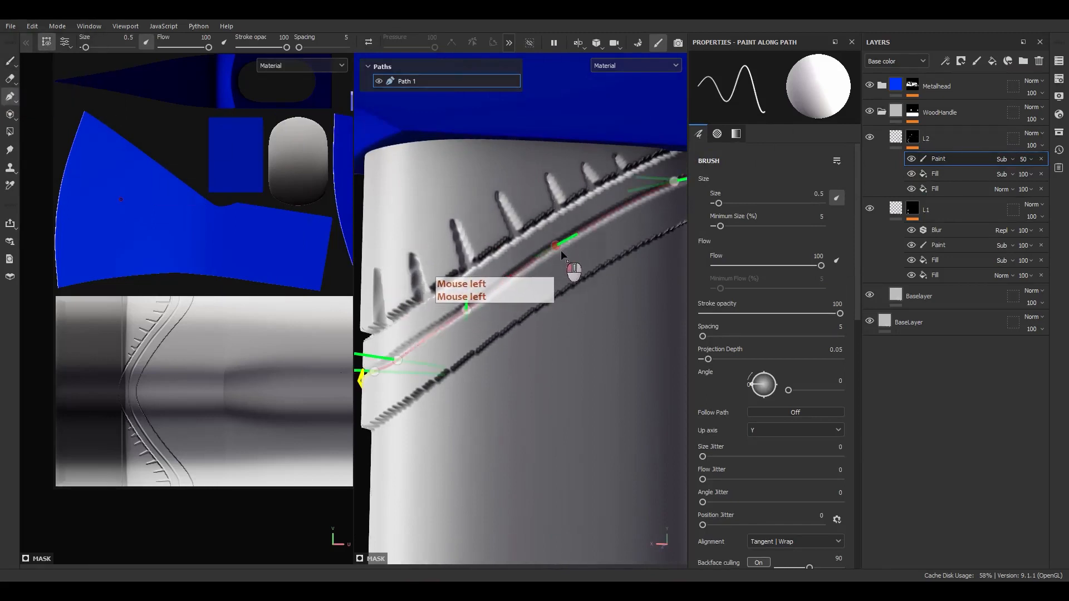
drag(564, 255, 571, 259)
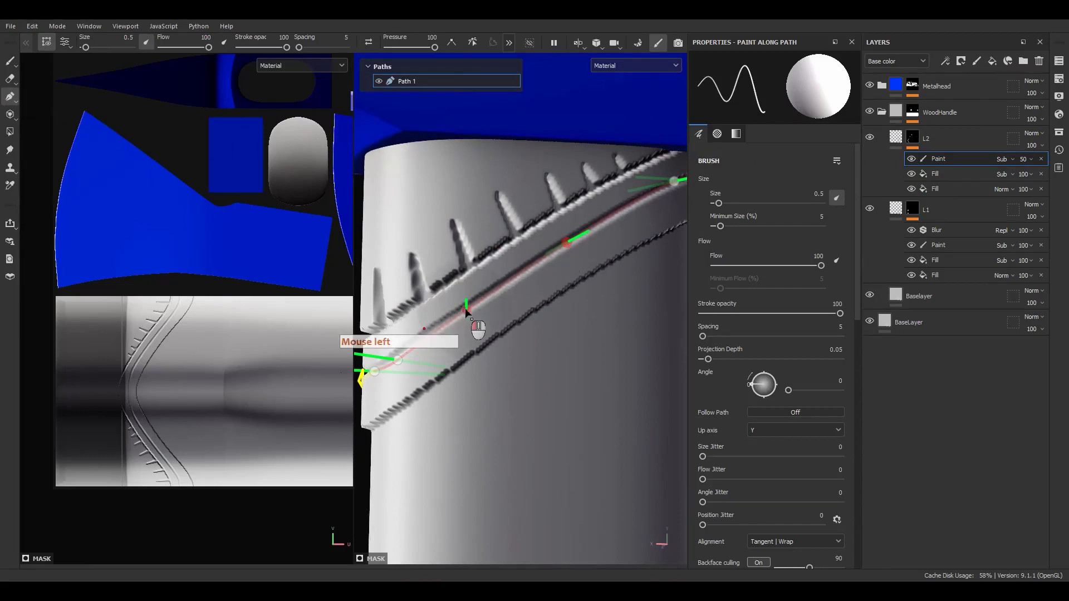
scroll(467, 317, down, 6)
alt+drag(492, 329, 578, 326)
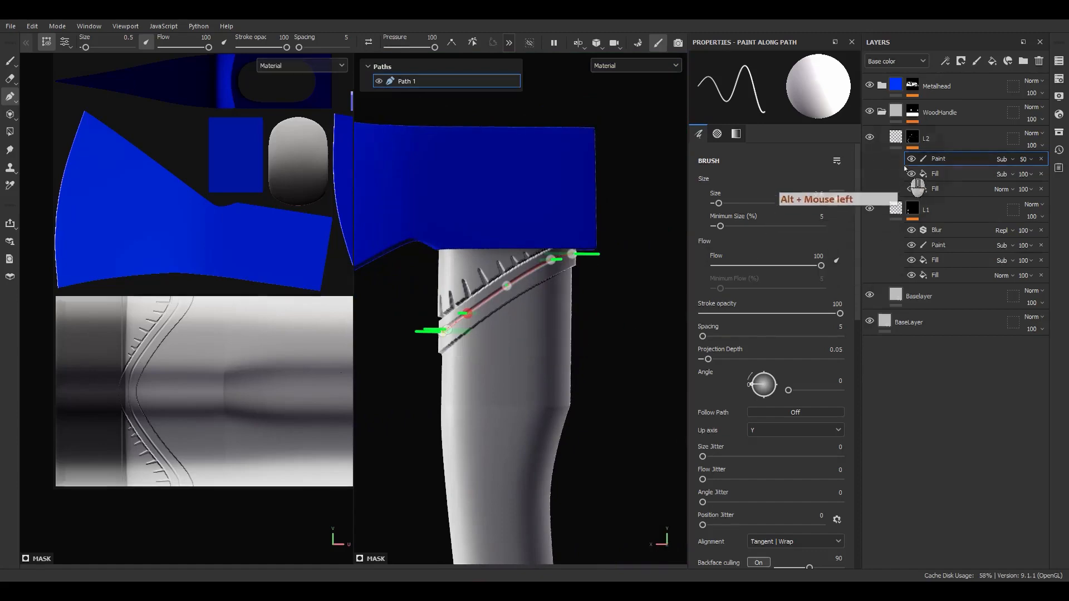
click(896, 139)
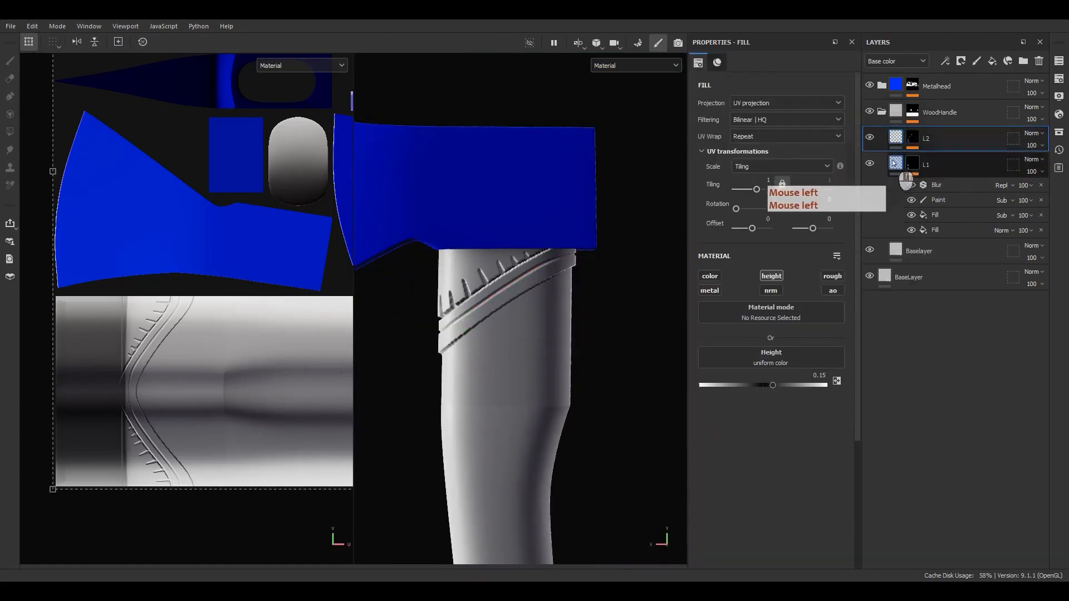
Select L1 and study the reference photo's studs and rope grip, then move the viewer aside
click(895, 164)
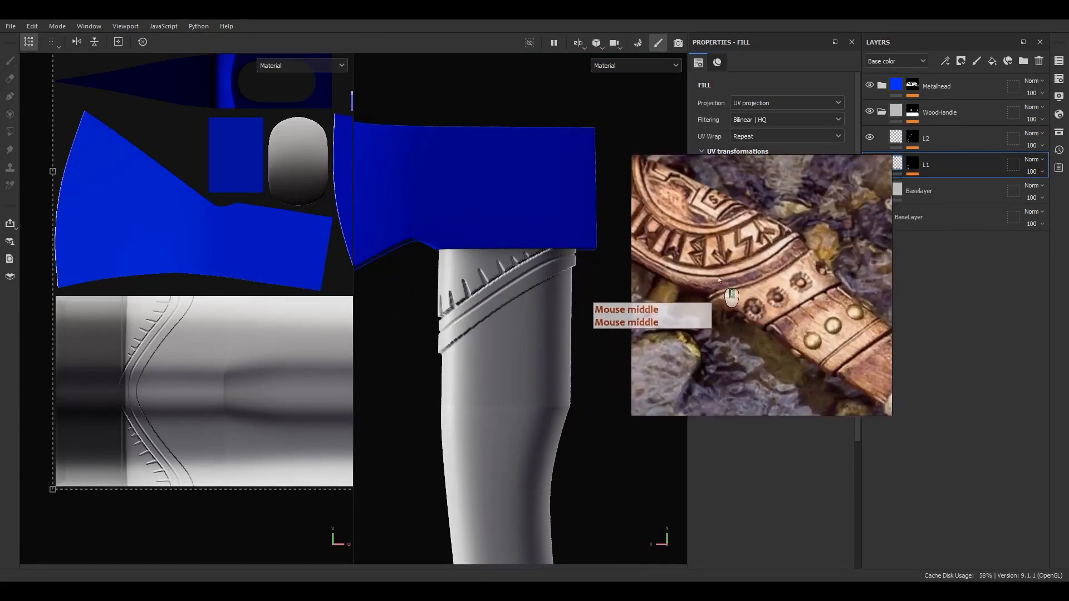
scroll(785, 283, up, 3)
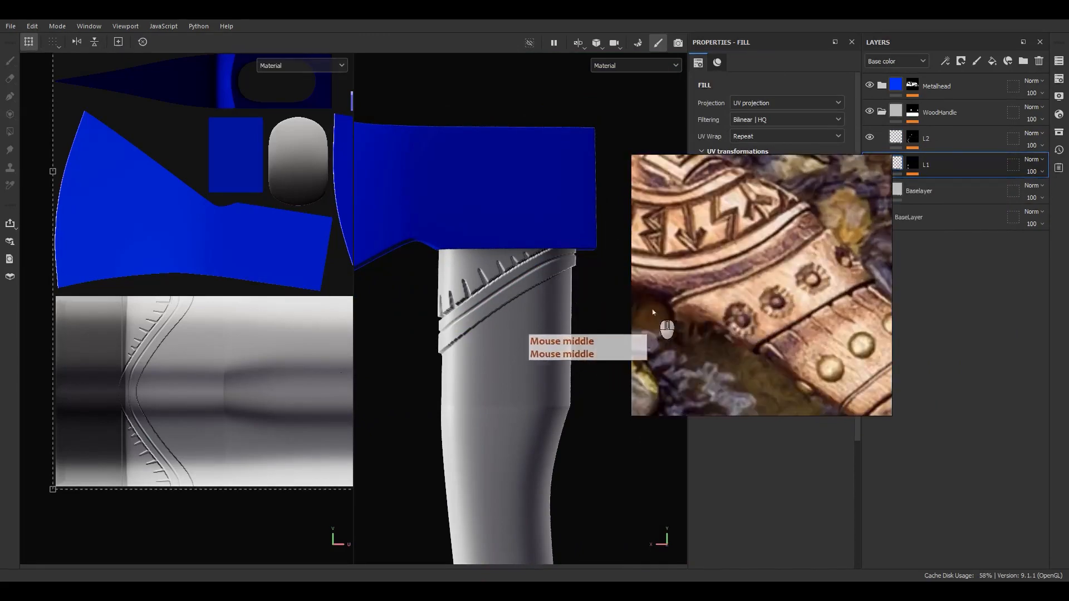
middle_drag(820, 302, 689, 211)
scroll(720, 312, down, 4)
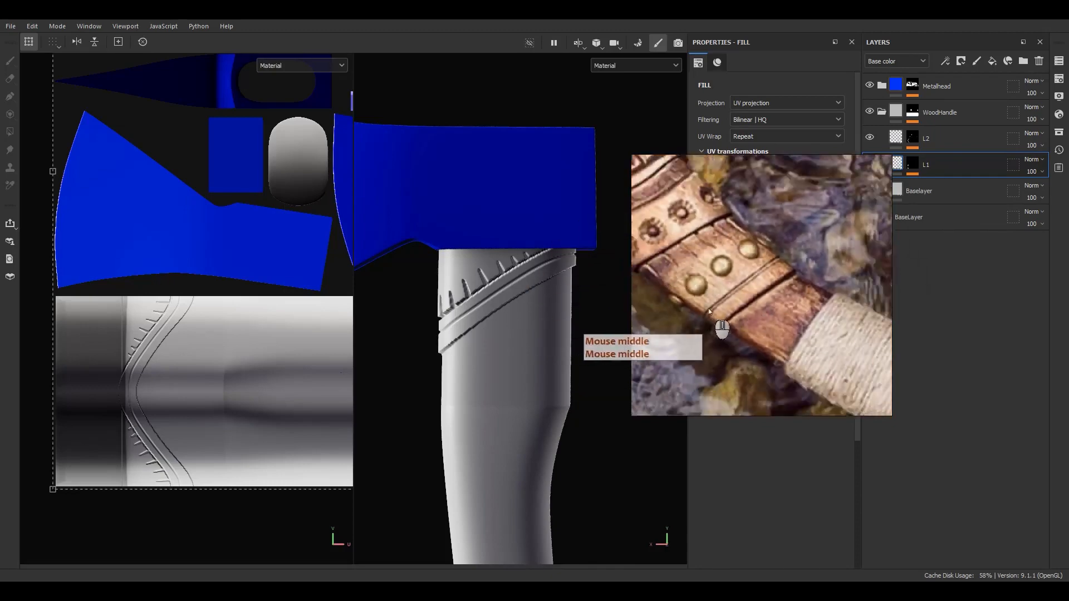
middle_drag(774, 334, 677, 245)
scroll(695, 247, up, 3)
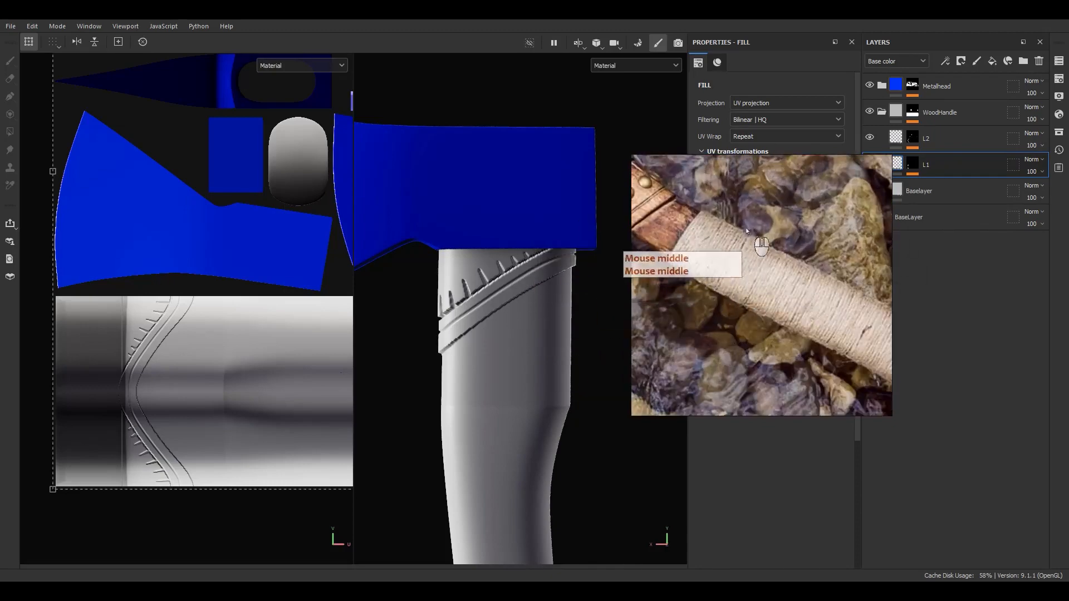
scroll(743, 251, down, 3)
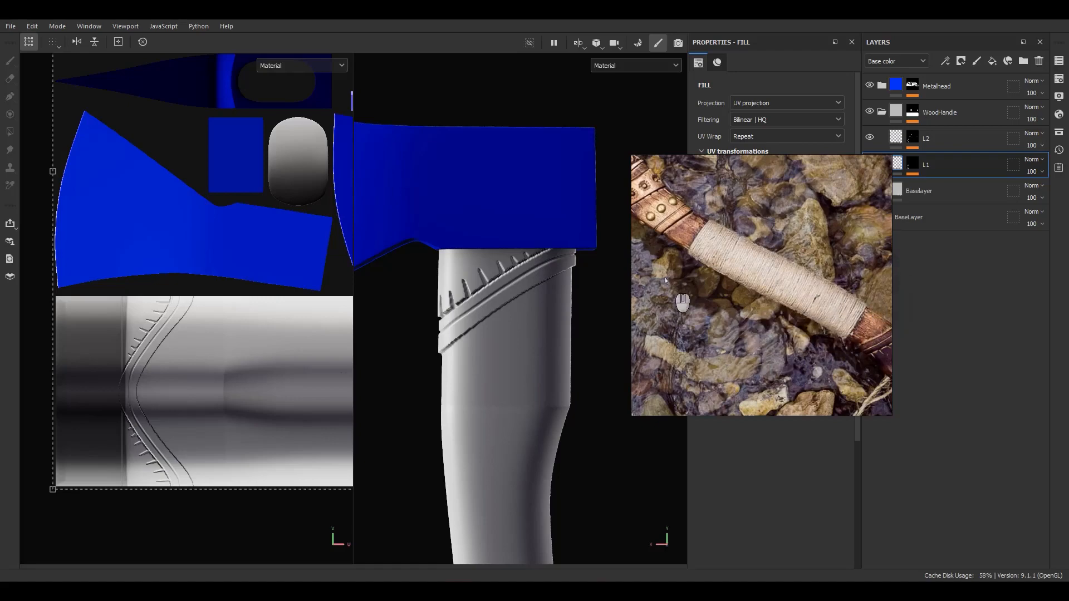
middle_drag(790, 271, 677, 212)
scroll(785, 265, up, 3)
middle_drag(718, 267, 731, 244)
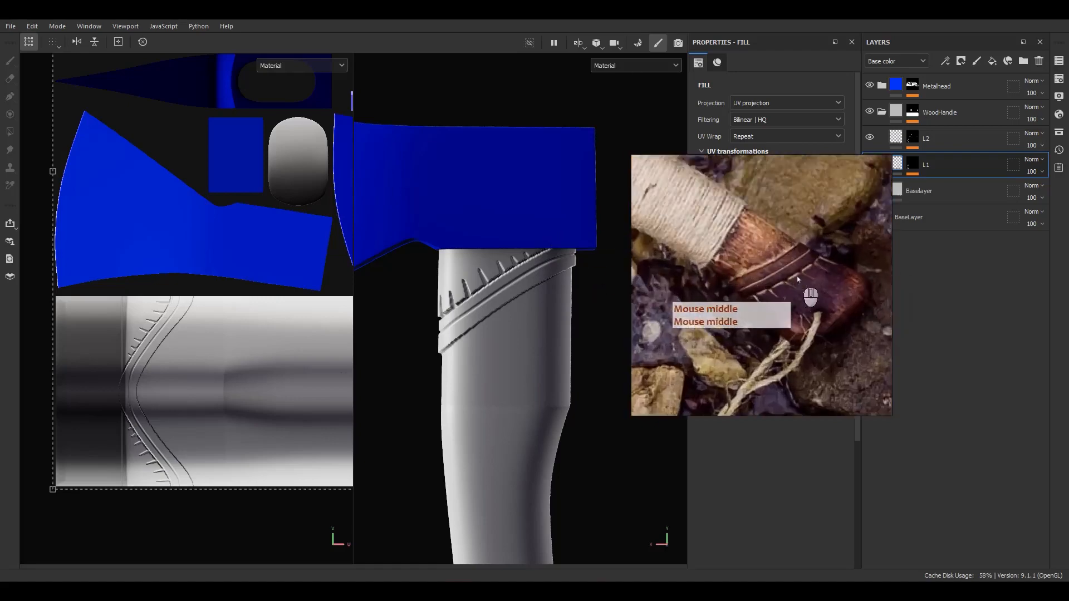
scroll(806, 278, up, 3)
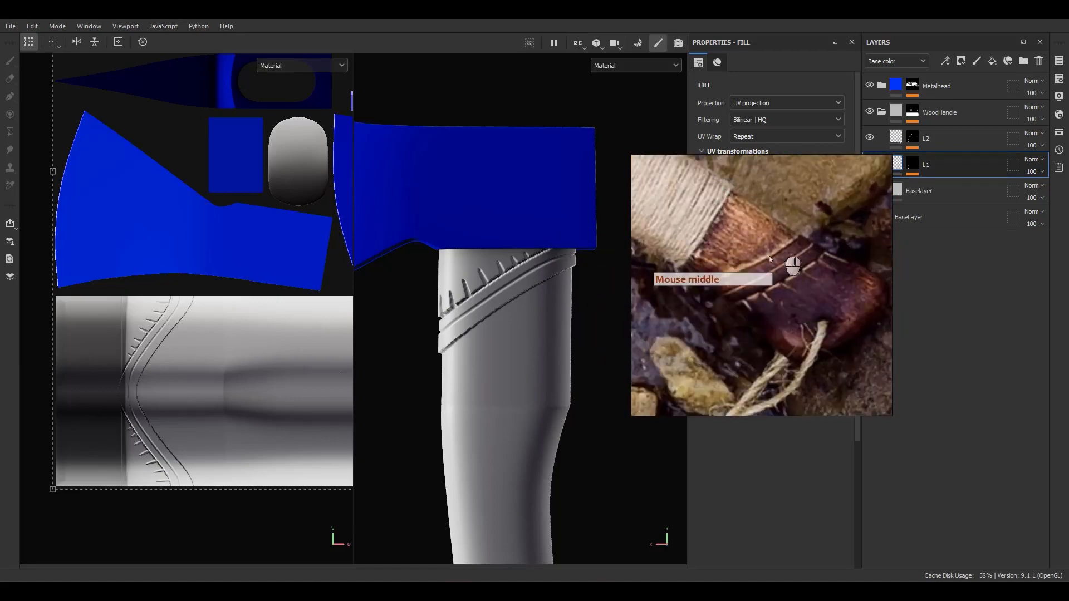
right_drag(811, 255, 1068, 228)
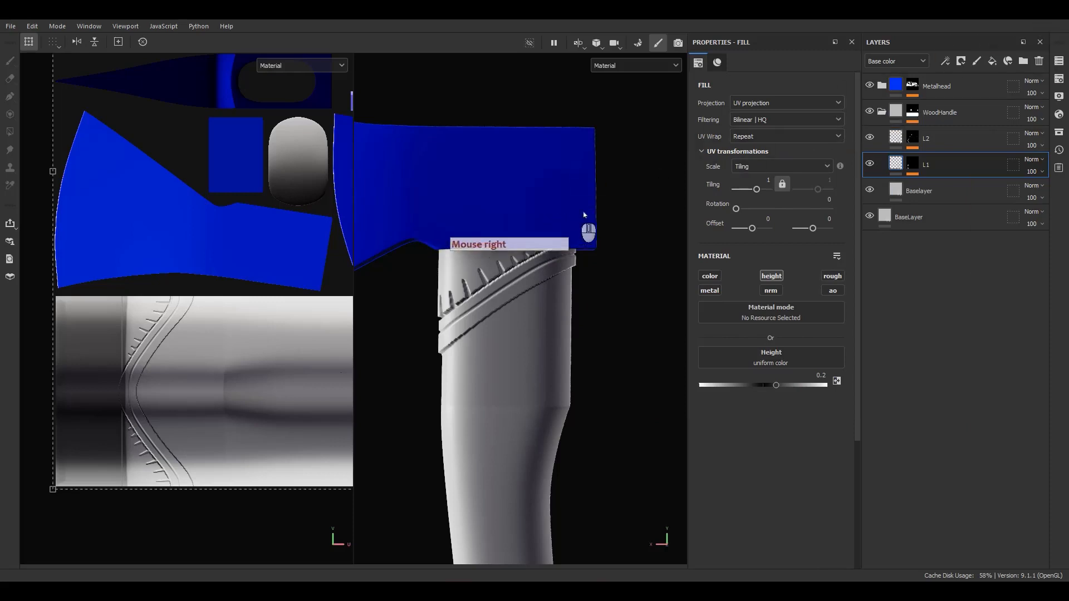
scroll(447, 286, down, 1)
scroll(447, 286, down, 2)
alt+middle_drag(518, 370, 556, 202)
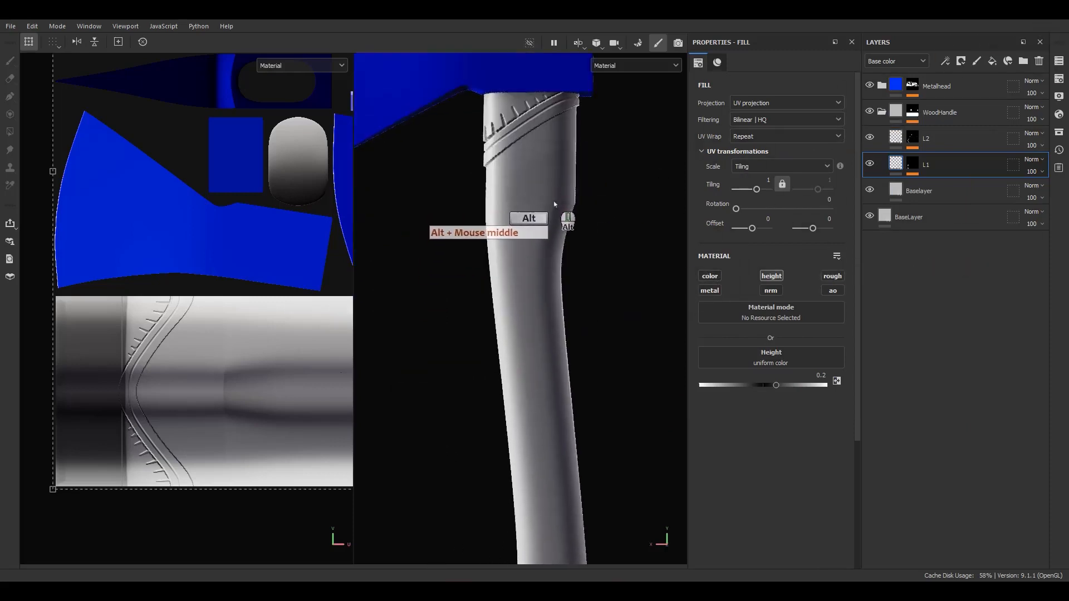
alt+shift+drag(556, 203, 553, 209)
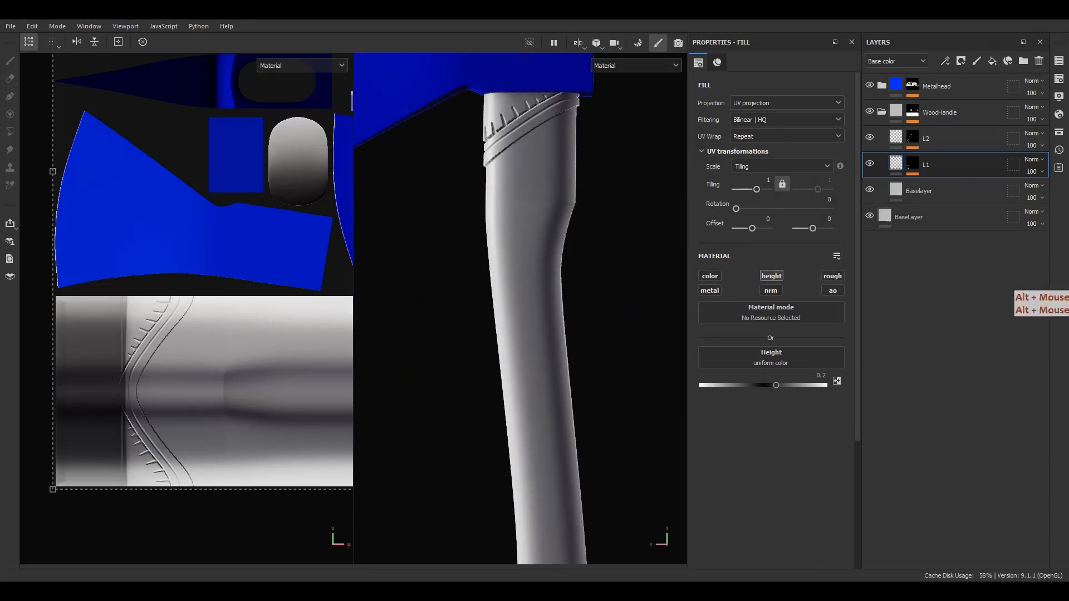
Bring the reference viewer back, pan the photo, and park it at the upper right
right_drag(1068, 267, 756, 341)
scroll(696, 308, down, 4)
middle_drag(696, 308, 803, 406)
scroll(750, 326, up, 4)
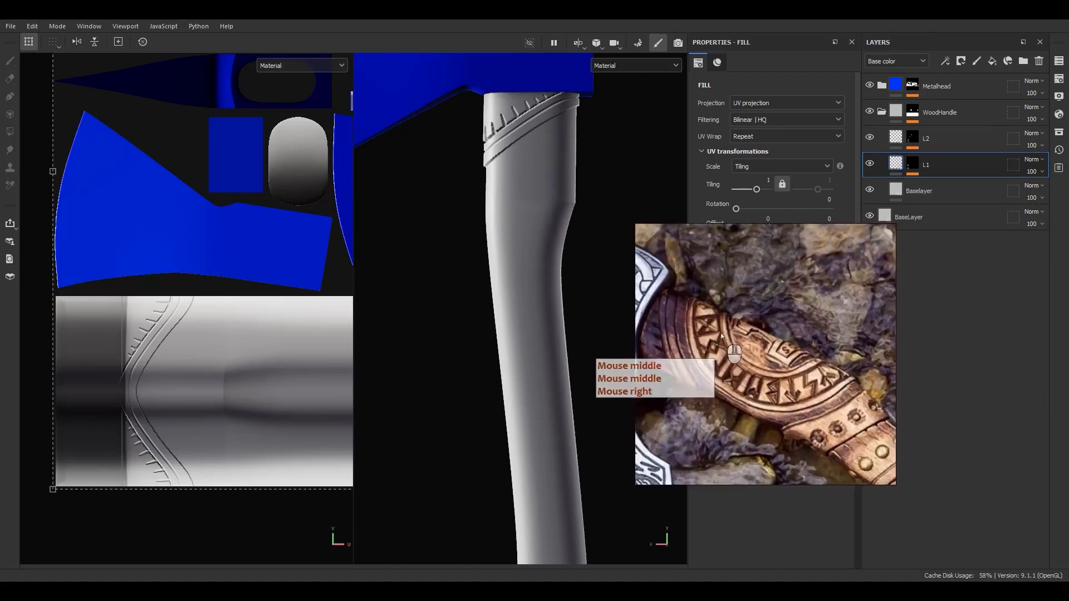
right_drag(803, 406, 1068, 382)
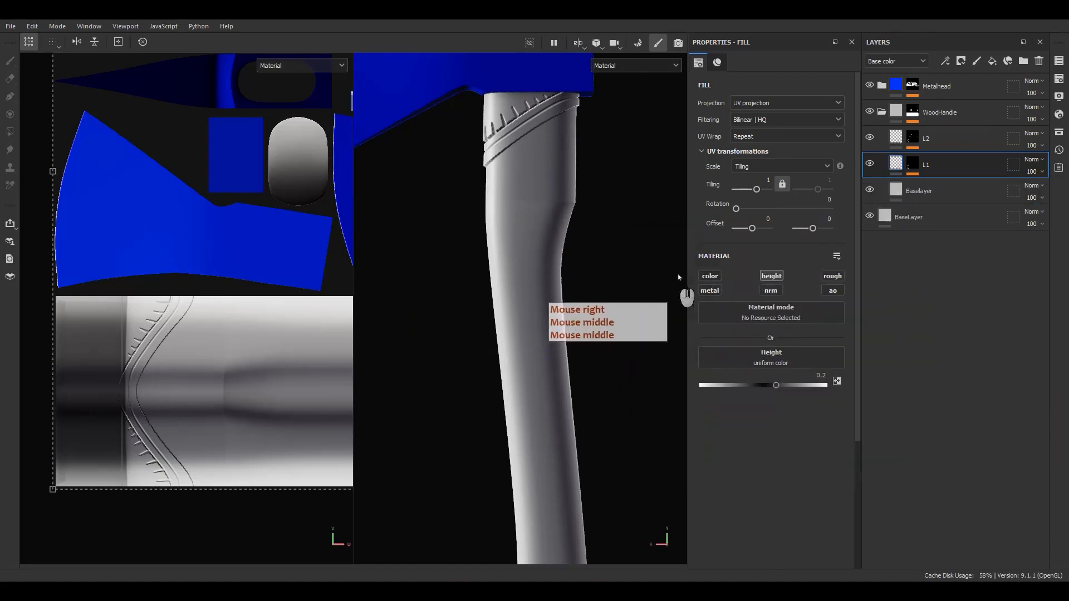
Frame the whole handle, select L2, and add Layer 1 as a new paint layer above it
middle_drag(503, 307, 495, 274)
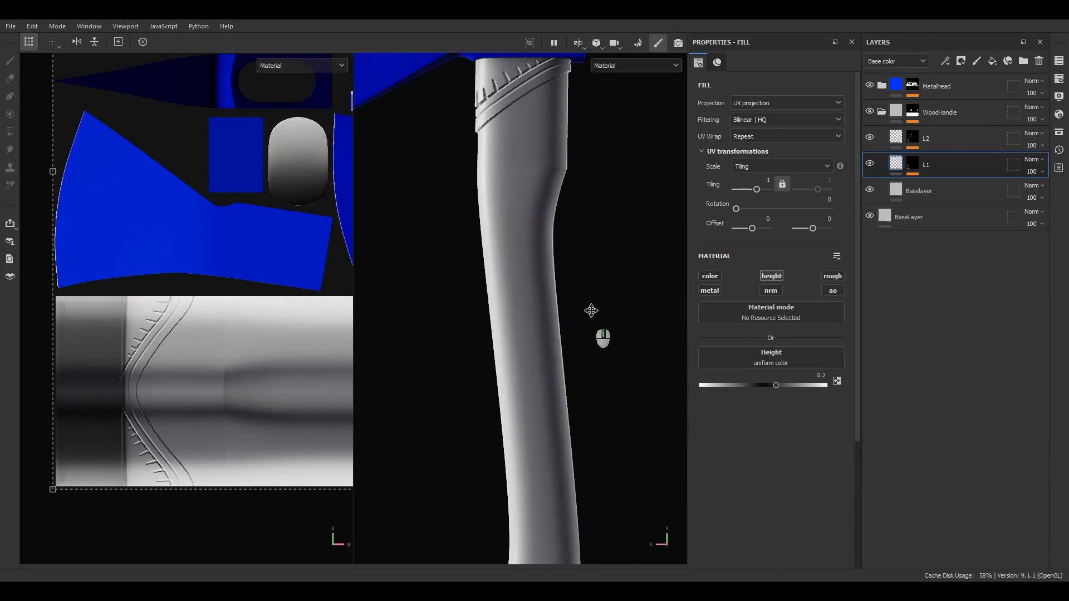
alt+middle_drag(591, 311, 582, 197)
alt+right_drag(582, 198, 579, 78)
alt+middle_drag(583, 287, 581, 325)
alt+right_drag(581, 325, 580, 253)
alt+middle_drag(579, 253, 577, 273)
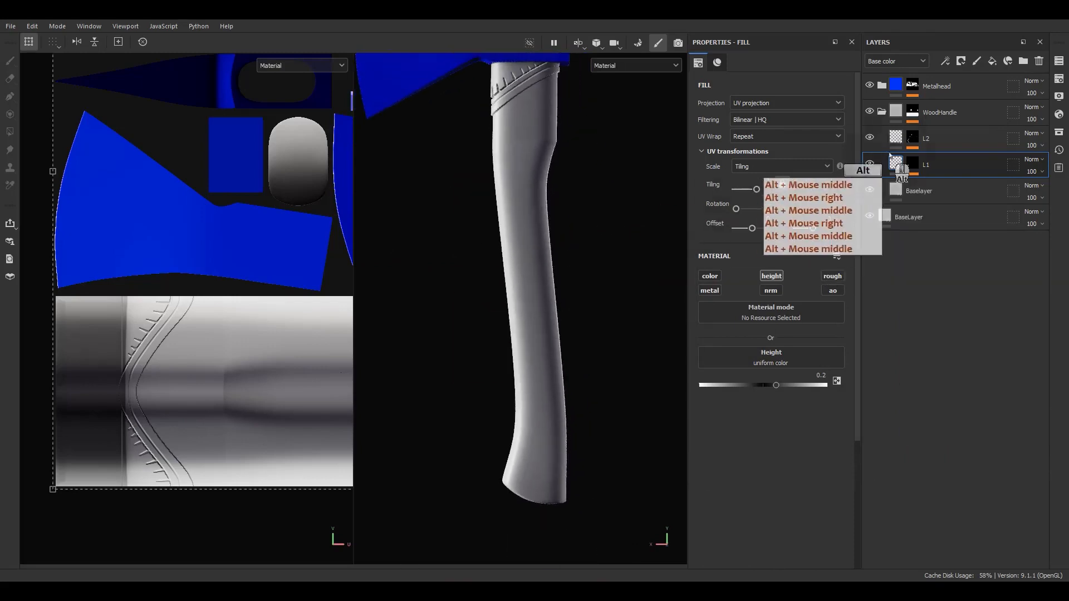
click(943, 133)
click(978, 63)
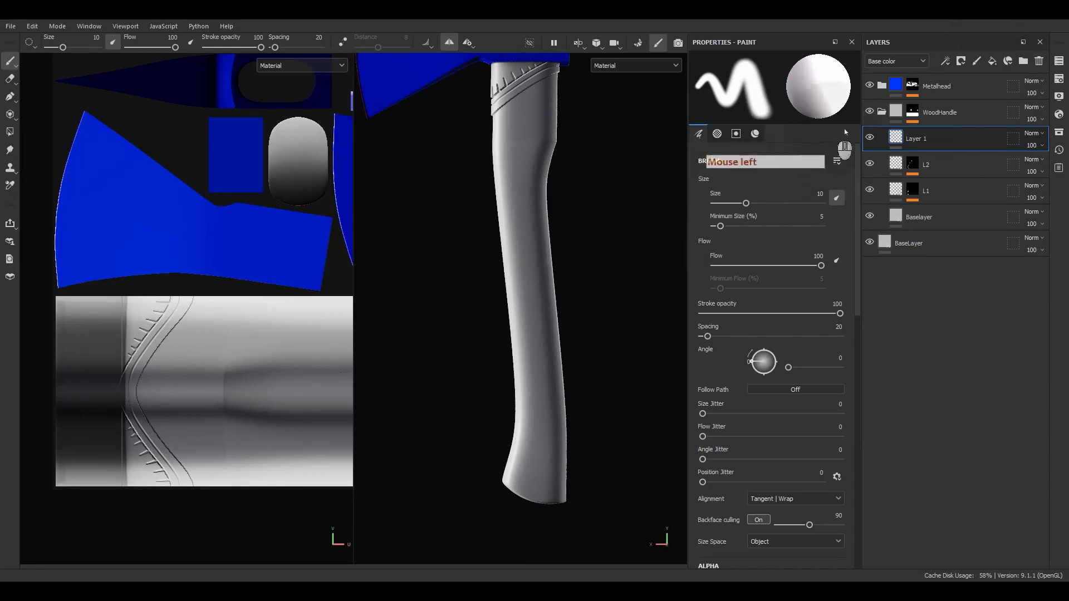
Shrink the brush, set base colour to black, and paint only the colour channel
ctrl+right_drag(545, 285, 522, 285)
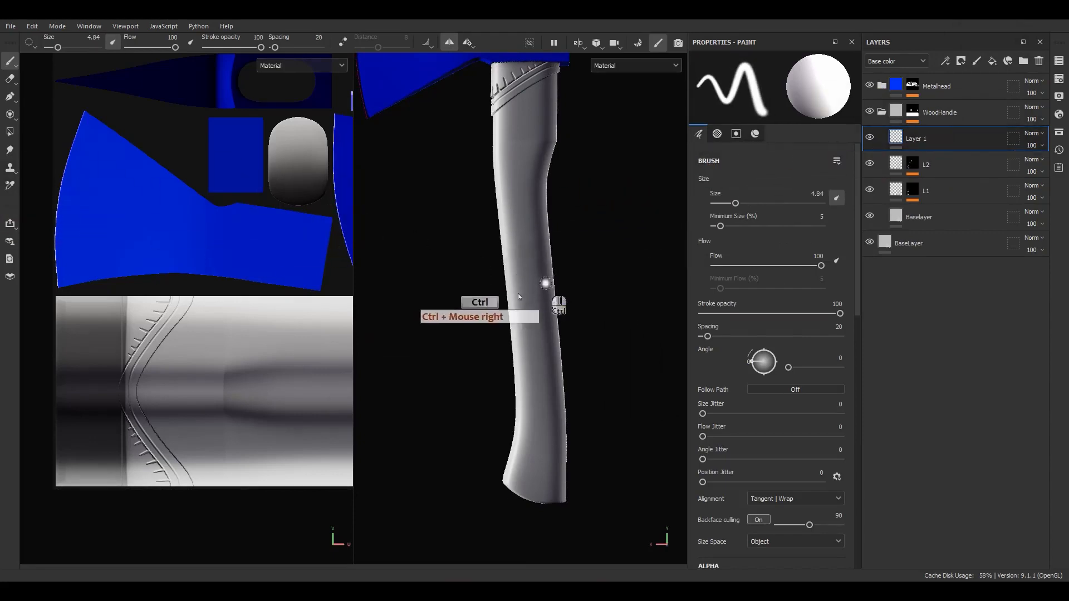
scroll(680, 427, down, 3)
scroll(737, 473, down, 4)
scroll(742, 501, down, 7)
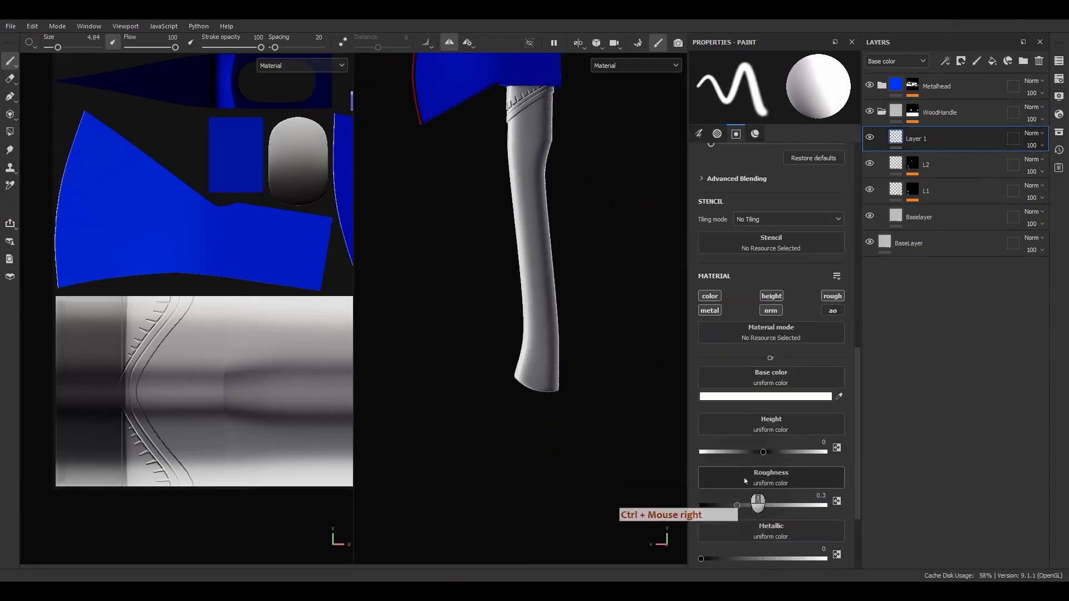
click(741, 396)
drag(774, 443, 736, 533)
click(891, 366)
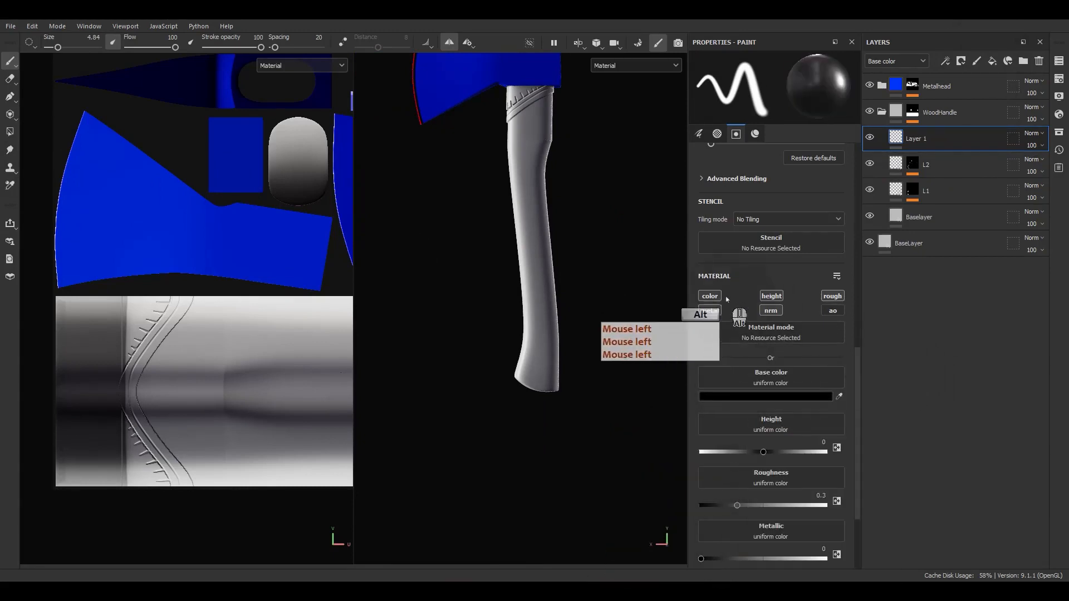
alt+click(711, 296)
Paint black strokes: a stroke down the handle and slanted lines across its lower part
mouse_move(528, 261)
alt+middle_down()
mouse_move(501, 360)
mouse_move(556, 307)
alt+middle_up()
scroll(502, 367, up, 3)
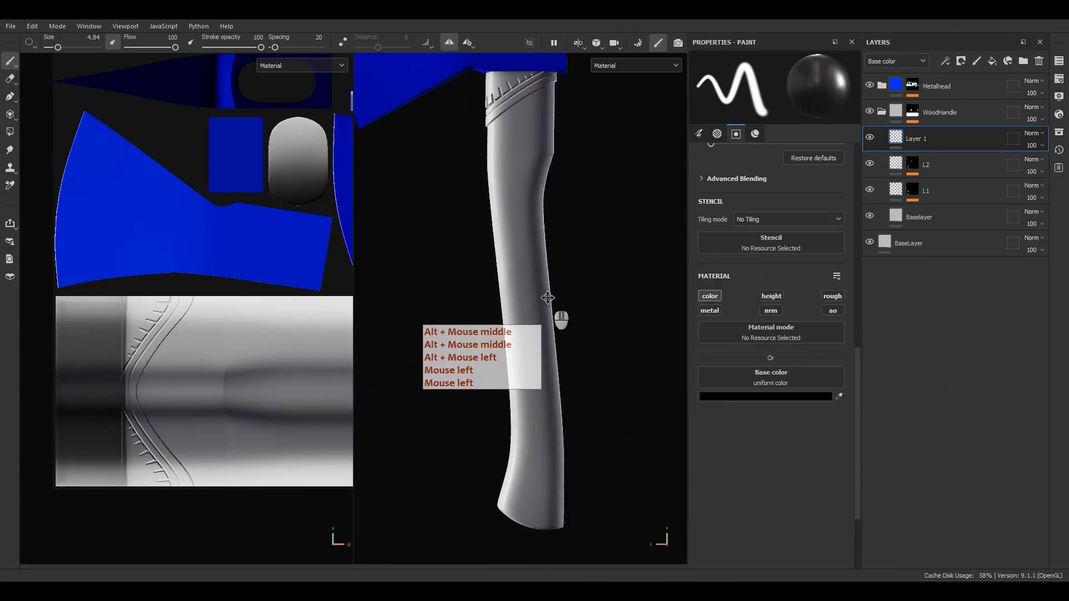
ctrl+right_drag(556, 306, 548, 299)
alt+middle_drag(548, 299, 537, 269)
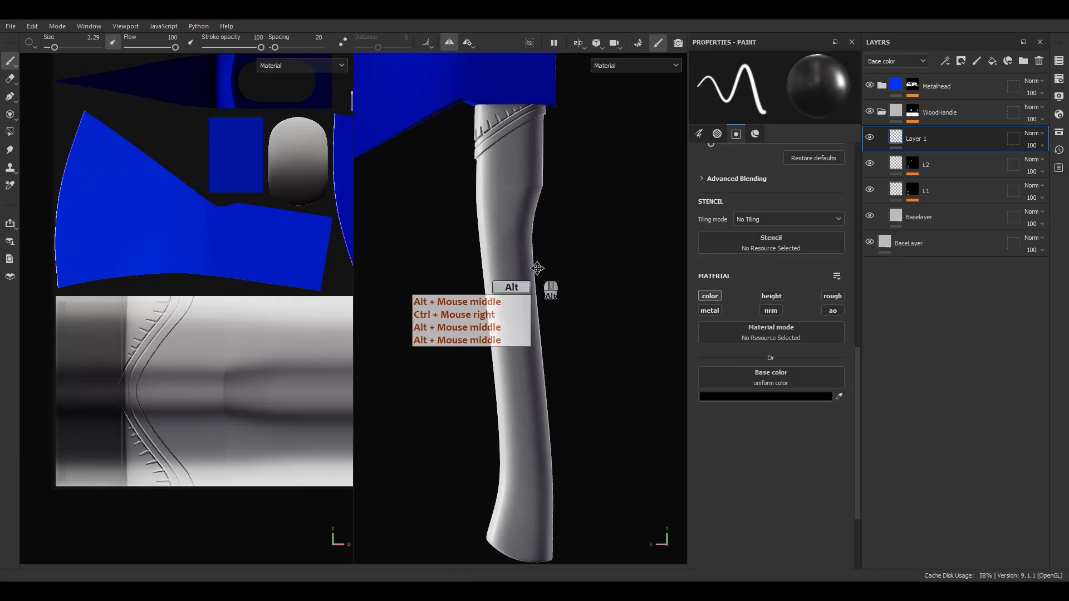
click(531, 145)
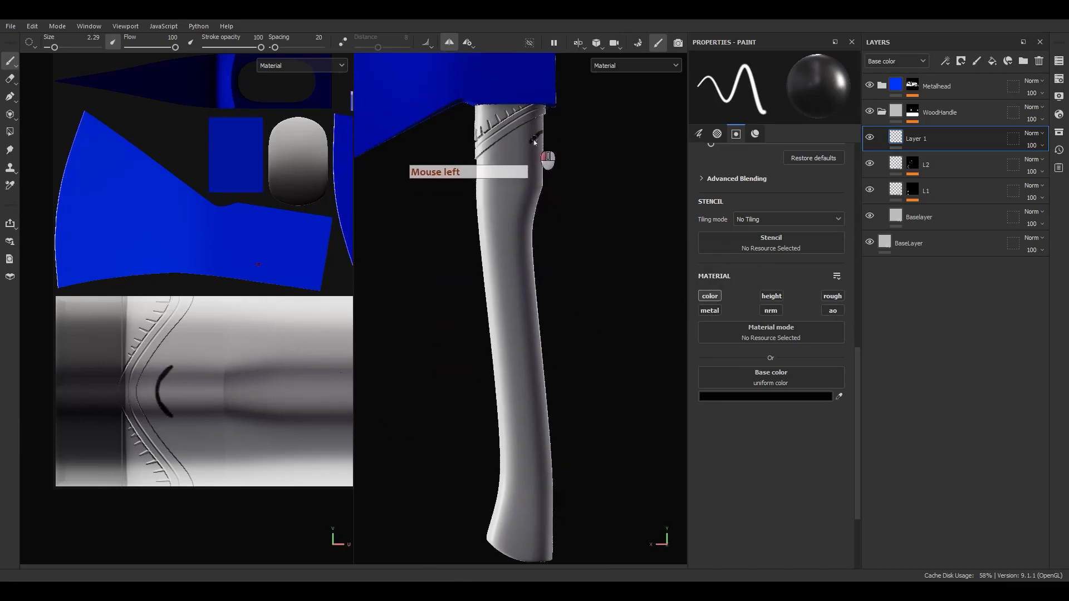
mouse_move(535, 142)
mouse_down()
mouse_move(499, 198)
mouse_move(517, 271)
mouse_up()
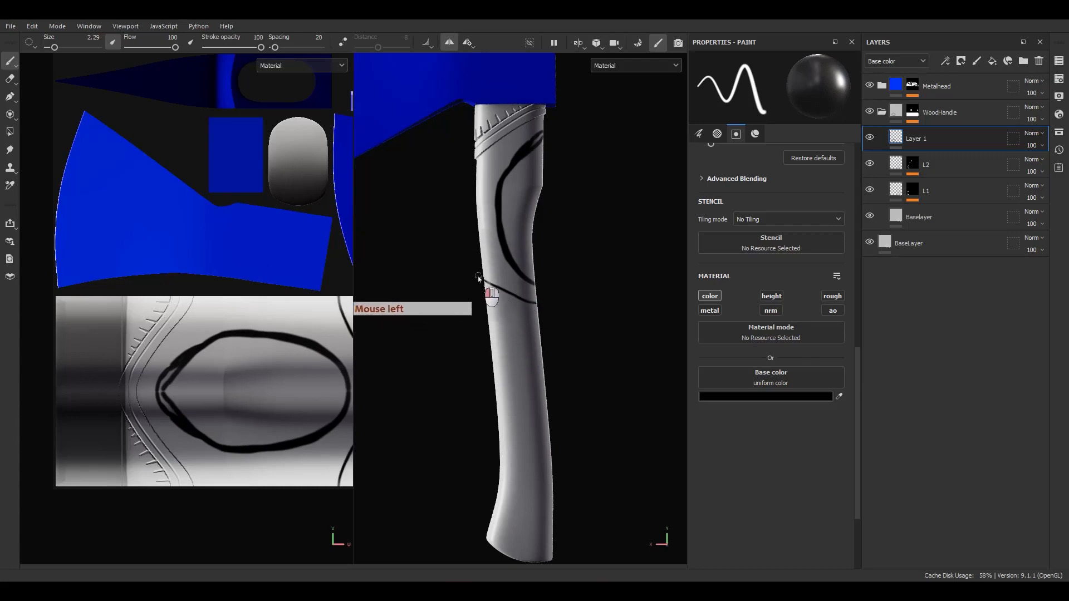
drag(480, 281, 535, 304)
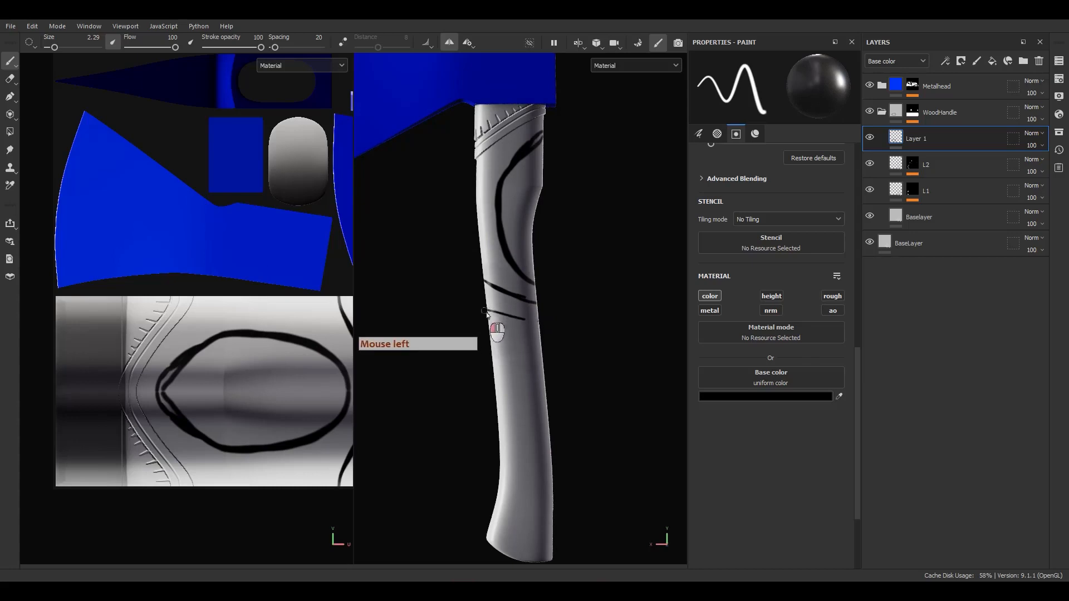
drag(486, 314, 538, 321)
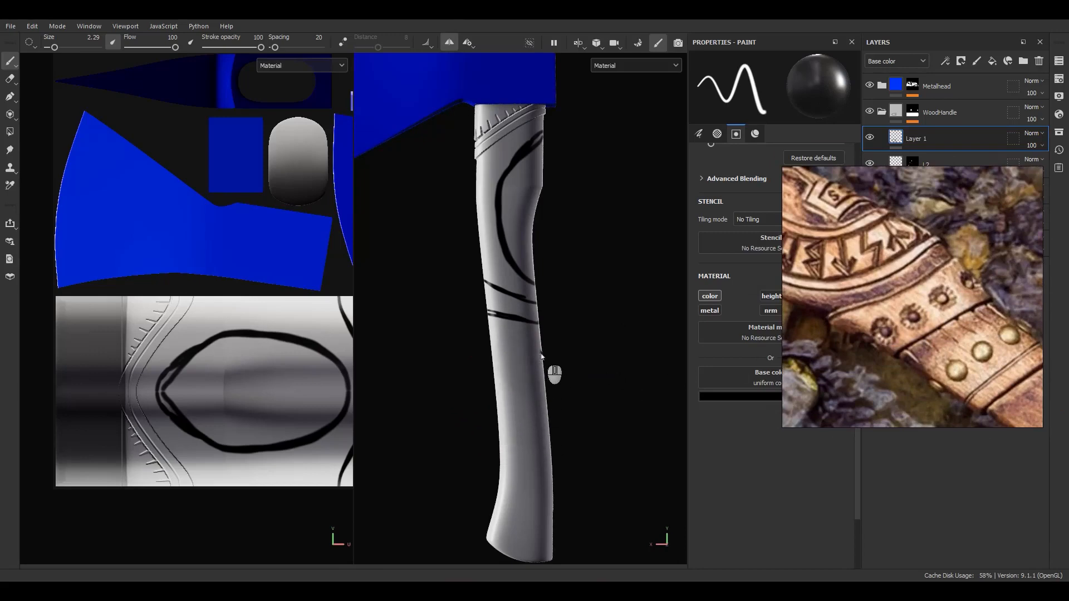
Frame the whole axe, move the reference photo aside, and undo the black handle strokes
scroll(542, 327, down, 5)
mouse_move(531, 312)
alt+middle_down()
mouse_move(524, 294)
mouse_move(521, 325)
alt+middle_up()
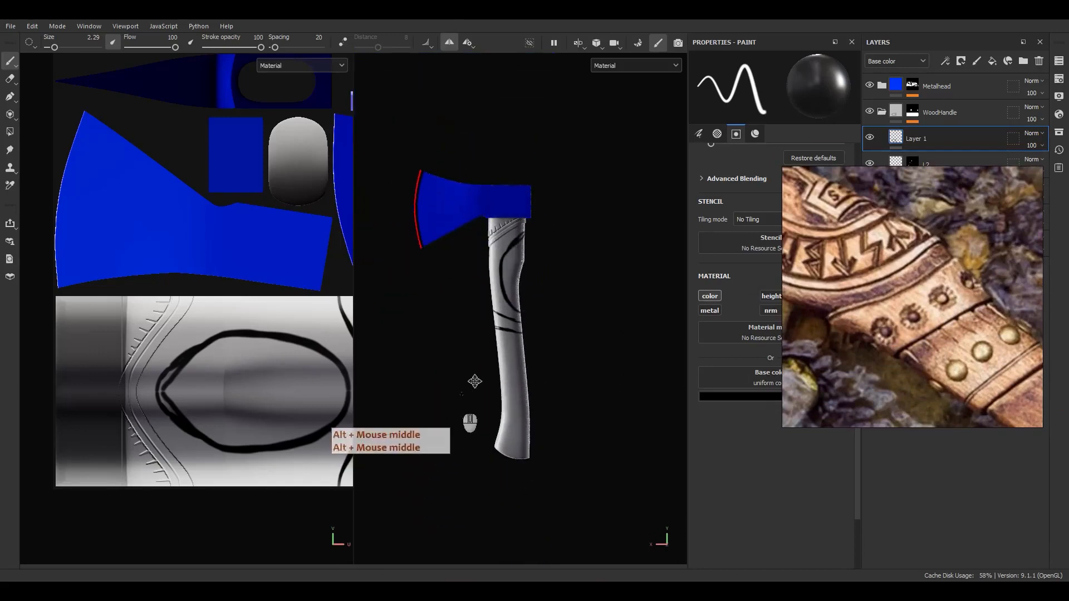
scroll(847, 321, down, 4)
scroll(890, 323, down, 3)
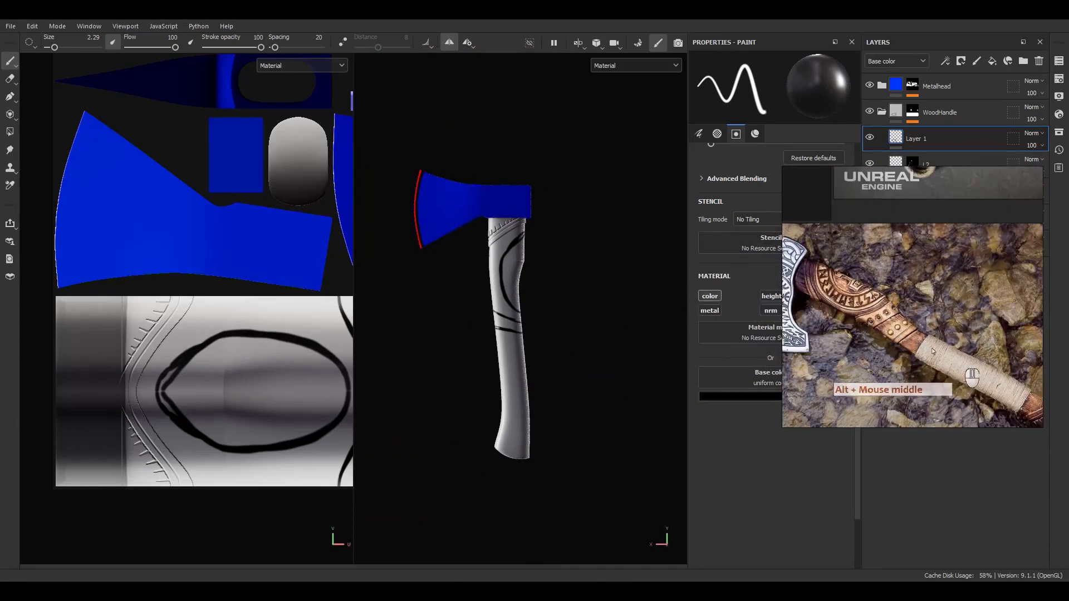
mouse_move(924, 314)
right_down()
mouse_move(1068, 301)
mouse_move(919, 290)
mouse_move(796, 355)
right_up()
click(584, 355)
key(ctrl+z)
key(ctrl+z)
key(ctrl+z)
key(ctrl+z)
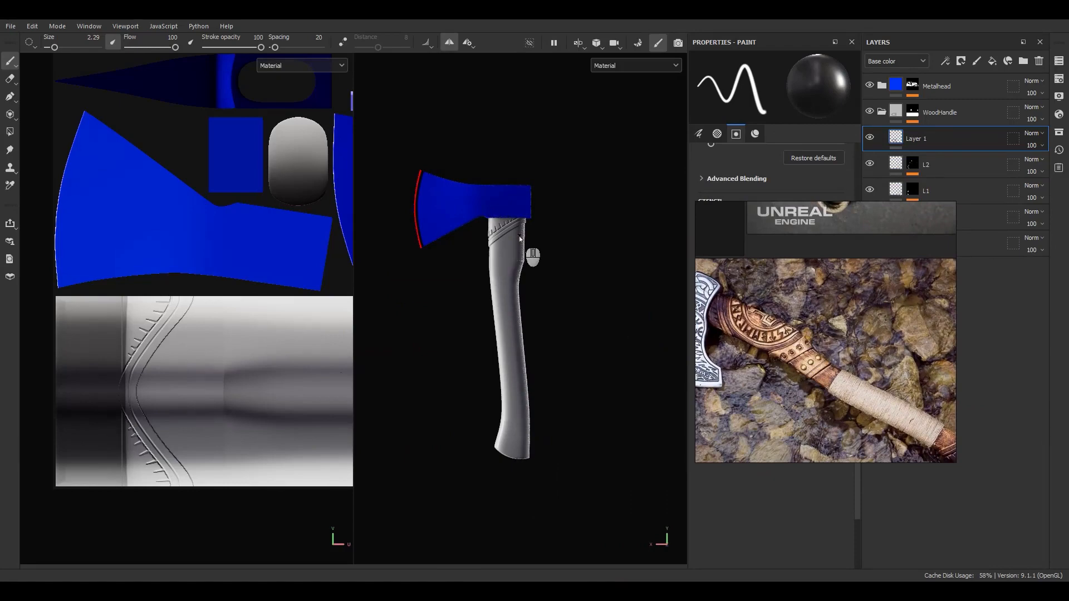
Pan the reference photo to show its wrapped handle section
scroll(824, 401, up, 1)
middle_drag(824, 402, 790, 370)
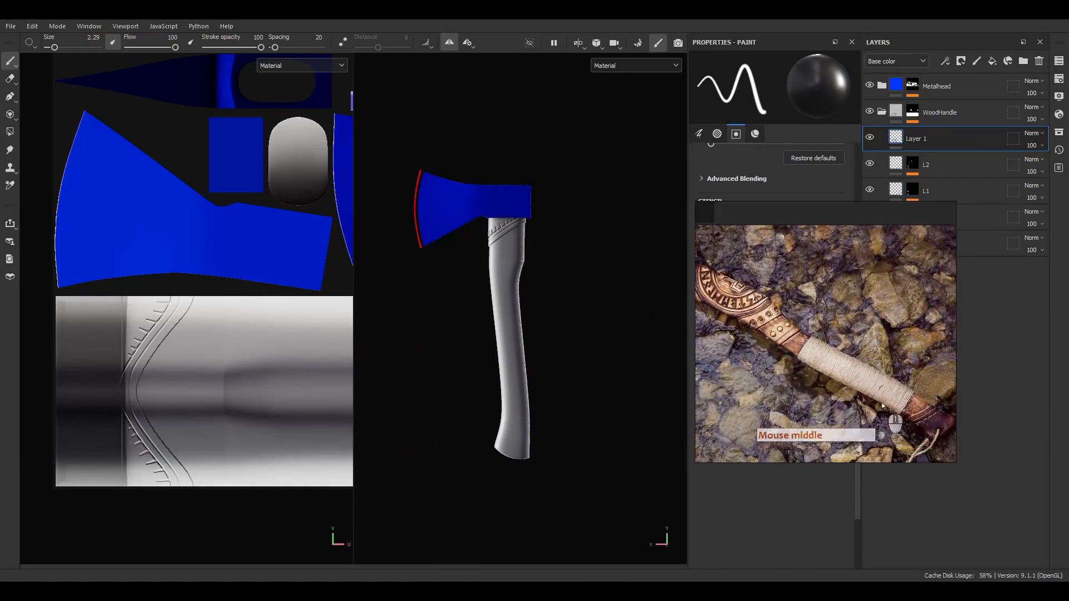
middle_drag(913, 423, 869, 402)
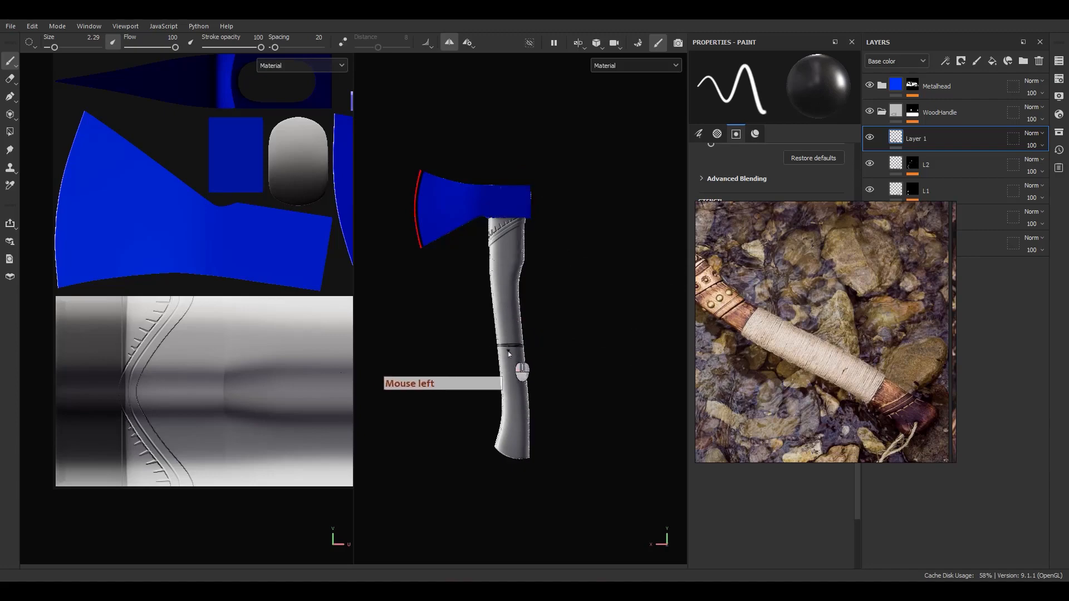
Paint black band lines, short marks and a zigzag rune across the handle middle
drag(508, 353, 521, 336)
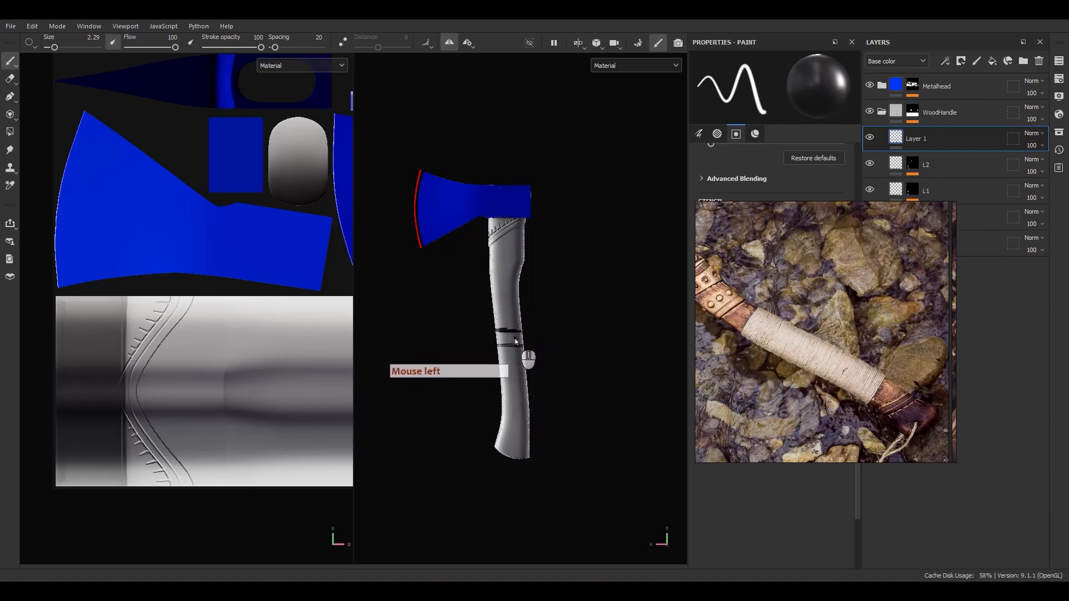
drag(506, 340, 507, 343)
drag(499, 335, 499, 343)
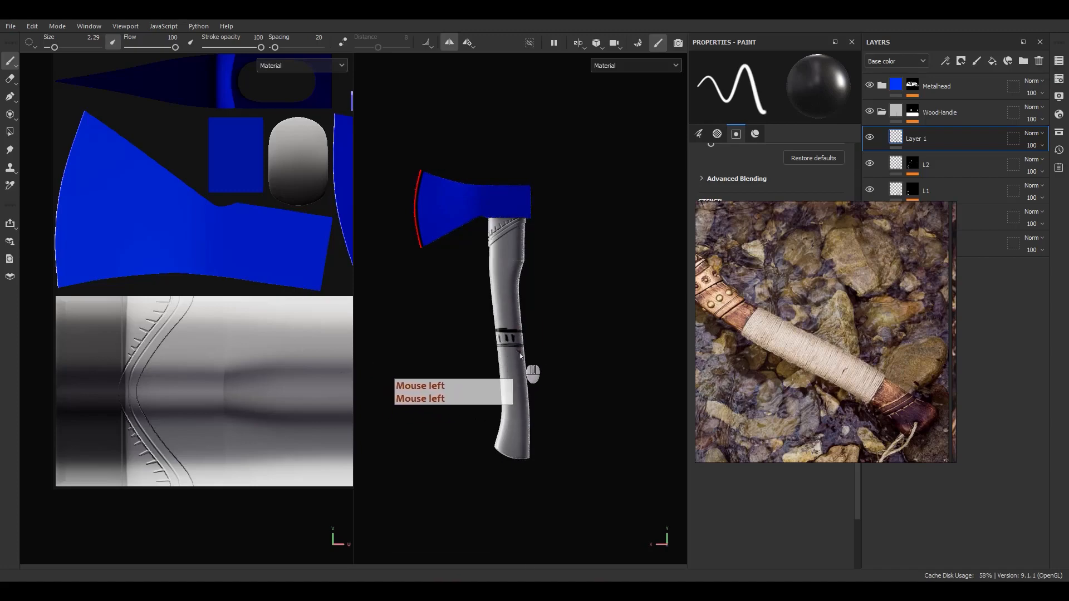
mouse_move(508, 356)
mouse_down()
mouse_move(494, 355)
mouse_move(499, 376)
mouse_up()
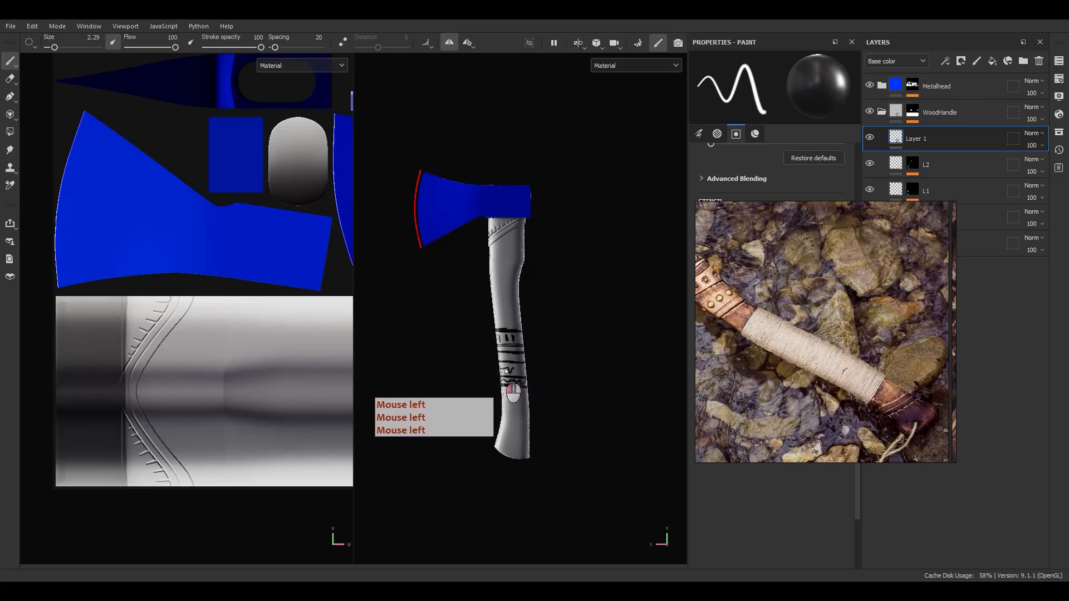
drag(506, 371, 523, 364)
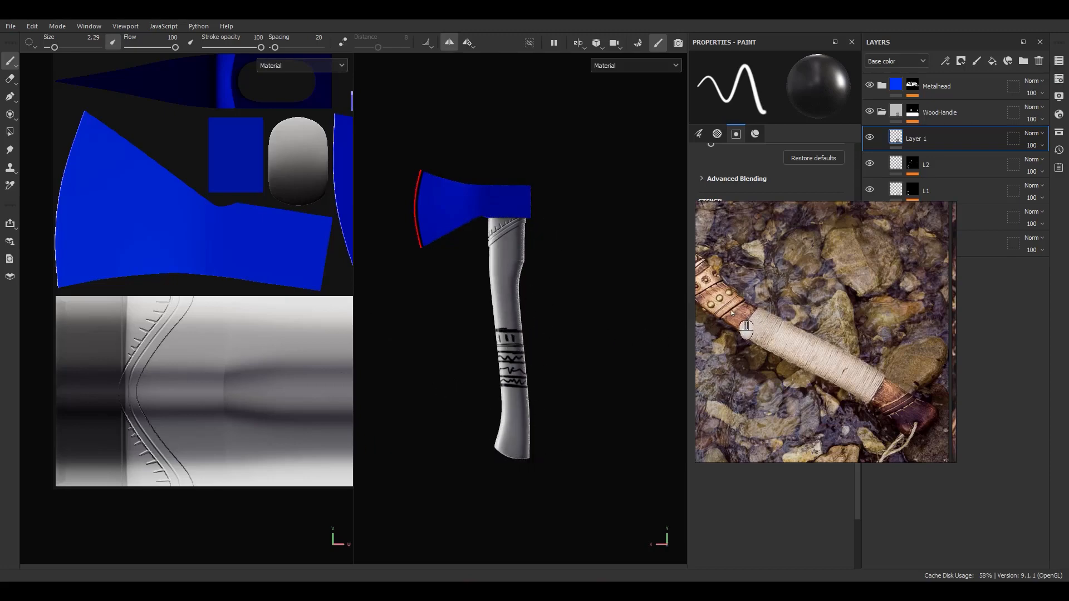
Using the reference's carved band details, thicken the upper band and add short rune ticks below it
scroll(728, 307, up, 4)
middle_drag(734, 314, 819, 344)
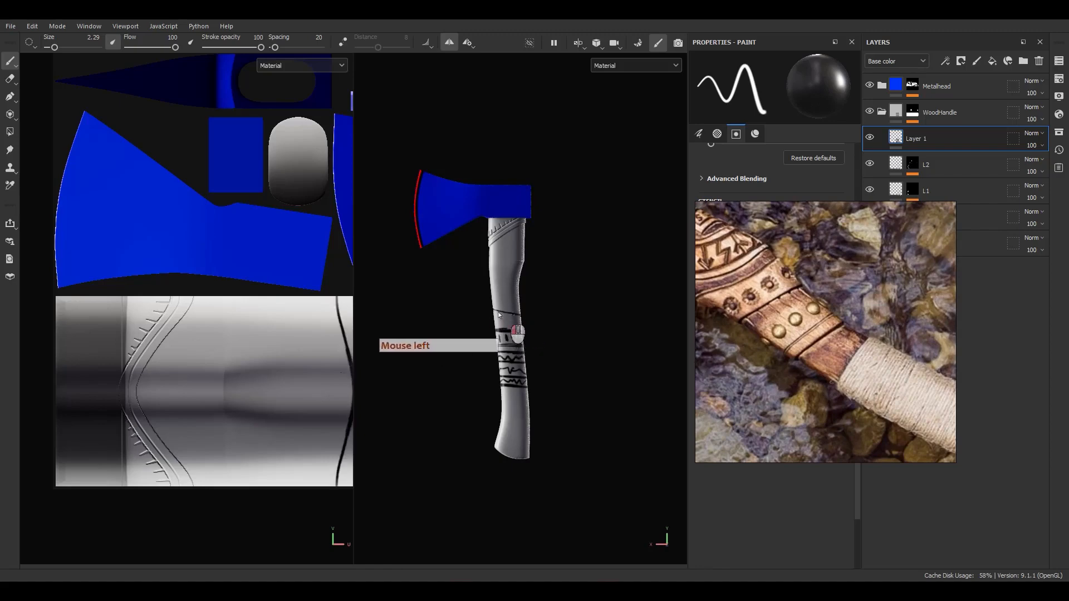
mouse_move(498, 312)
mouse_down()
mouse_move(507, 314)
mouse_move(495, 310)
mouse_up()
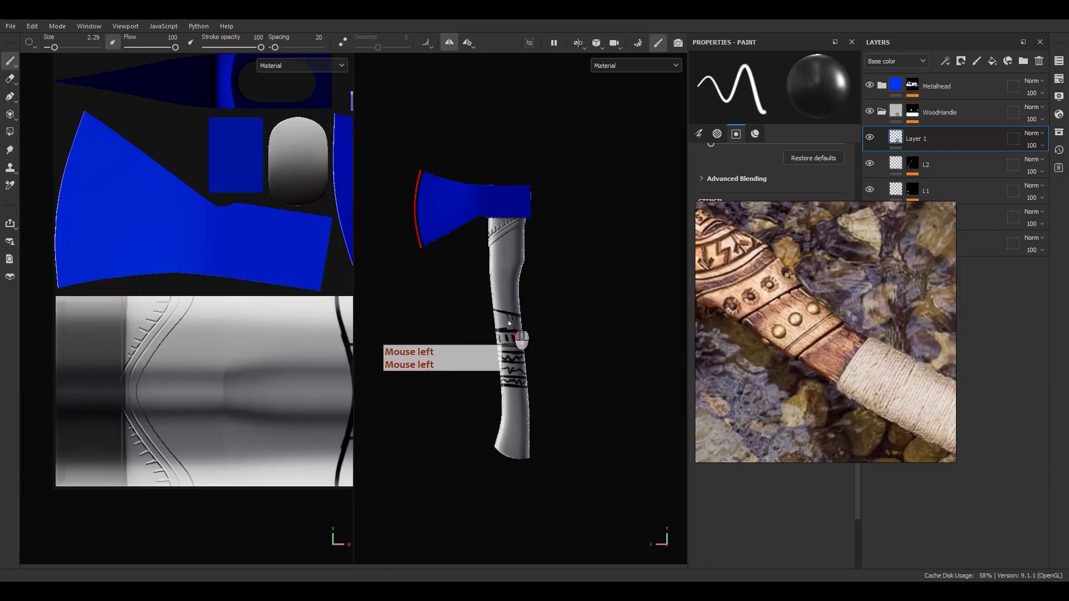
drag(503, 313, 504, 320)
drag(498, 312, 496, 321)
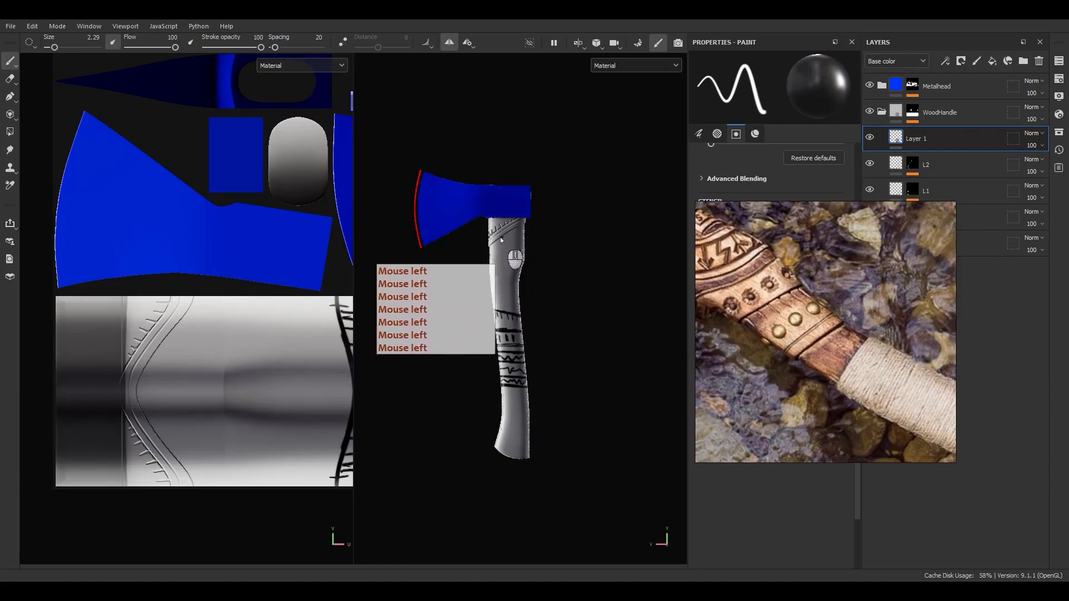
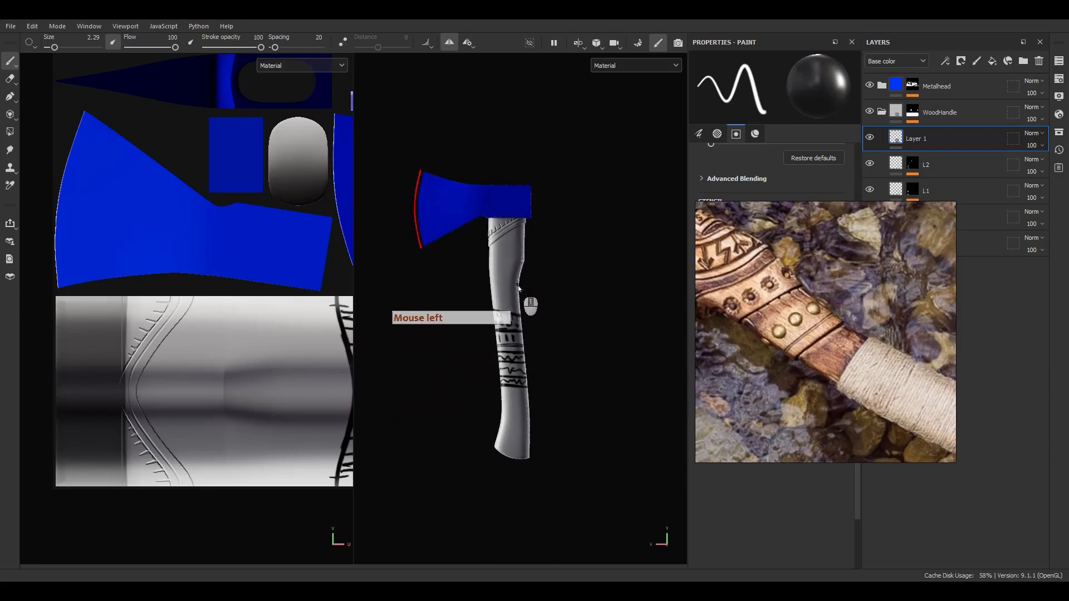
Paint a black loop and short dashes on the handle, with zigzag triangles inside the oval
mouse_move(522, 236)
mouse_down()
mouse_move(495, 277)
mouse_move(516, 307)
mouse_move(496, 267)
mouse_move(514, 243)
mouse_up()
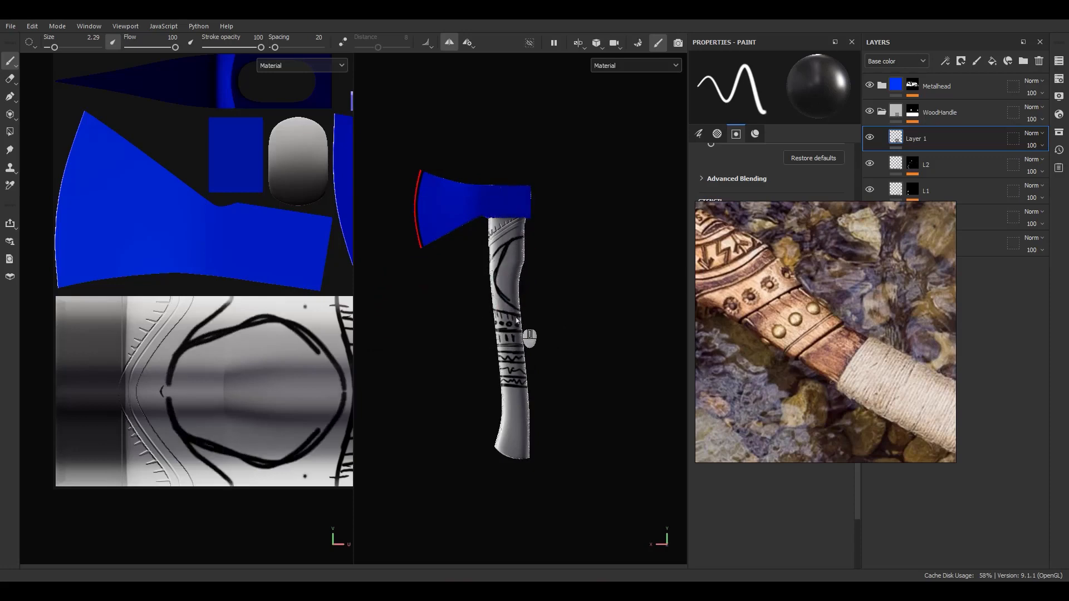
drag(504, 294, 520, 315)
mouse_move(519, 314)
mouse_down()
mouse_move(491, 273)
mouse_move(501, 260)
mouse_up()
drag(508, 247, 500, 258)
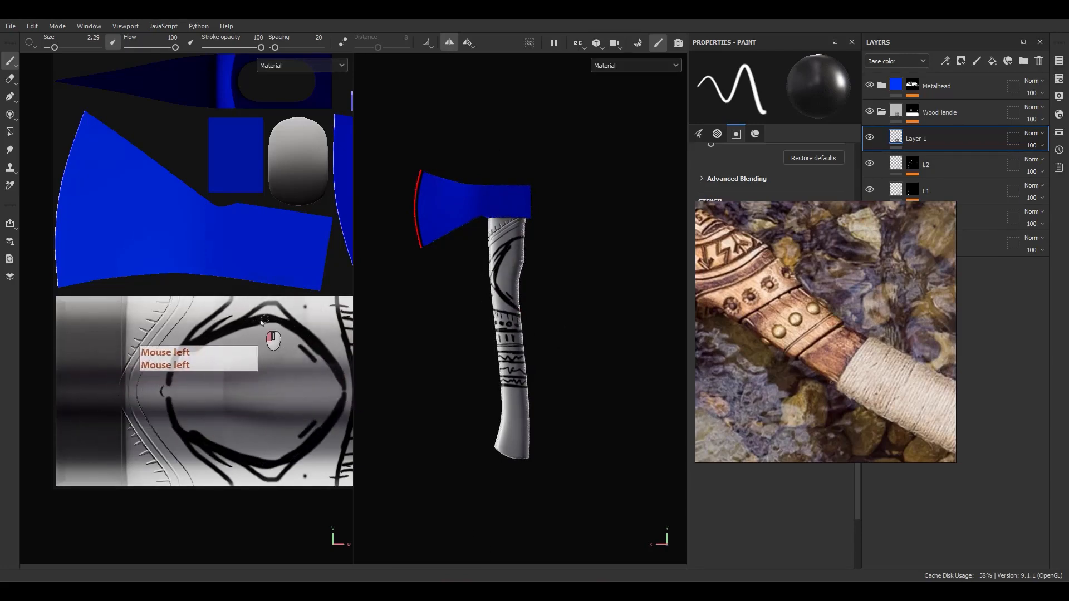
mouse_move(226, 364)
mouse_down()
mouse_move(326, 356)
mouse_move(261, 336)
mouse_move(178, 390)
mouse_move(210, 415)
mouse_up()
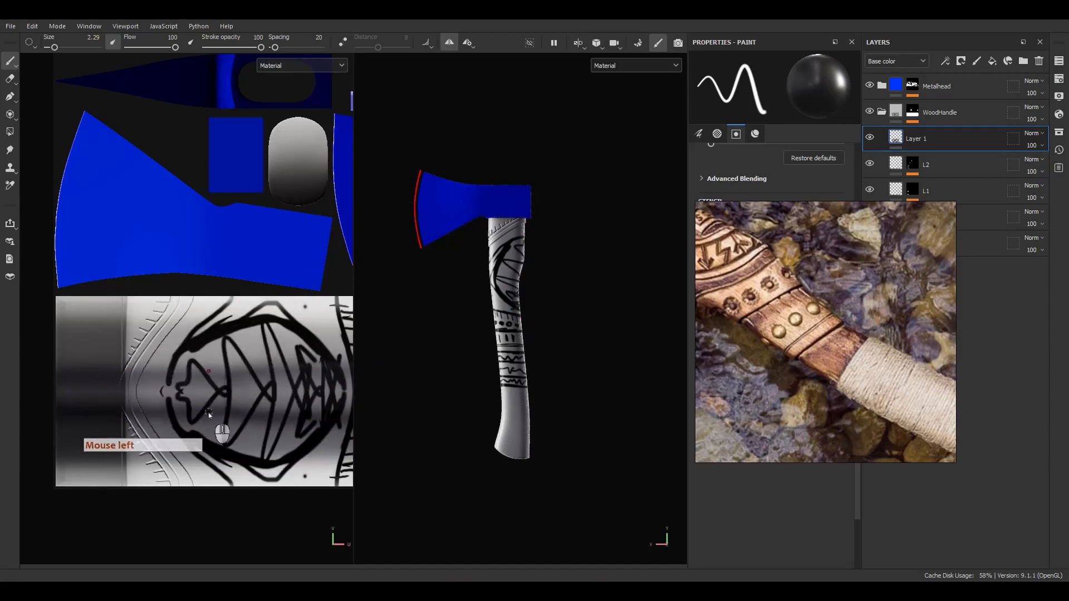
alt+drag(551, 341, 530, 336)
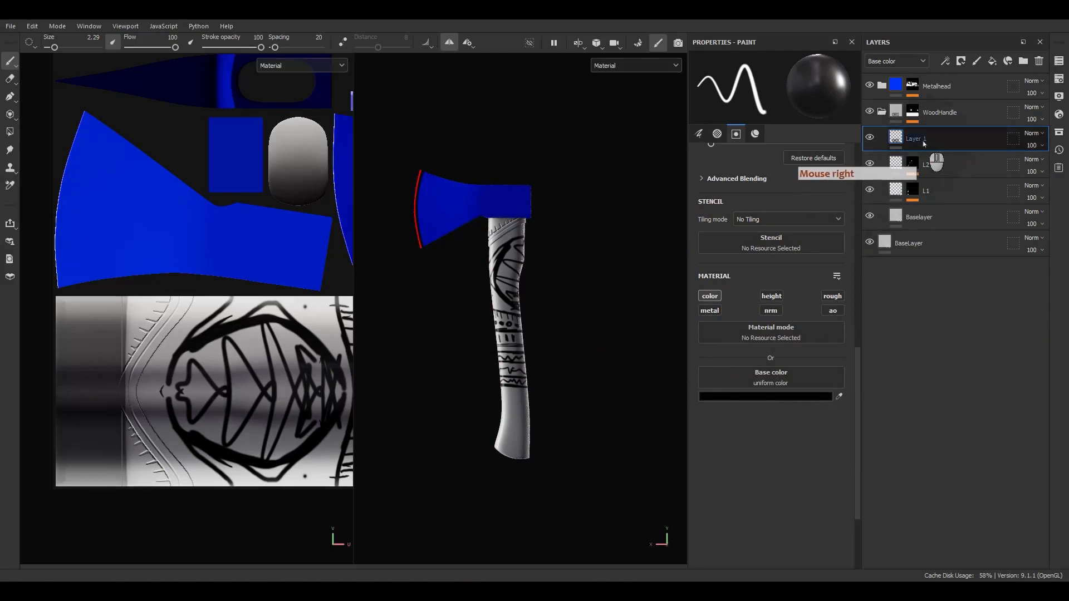
Confirm the L3 name and rename the sketch layer to 'Sketch'
text(3)
key(Return)
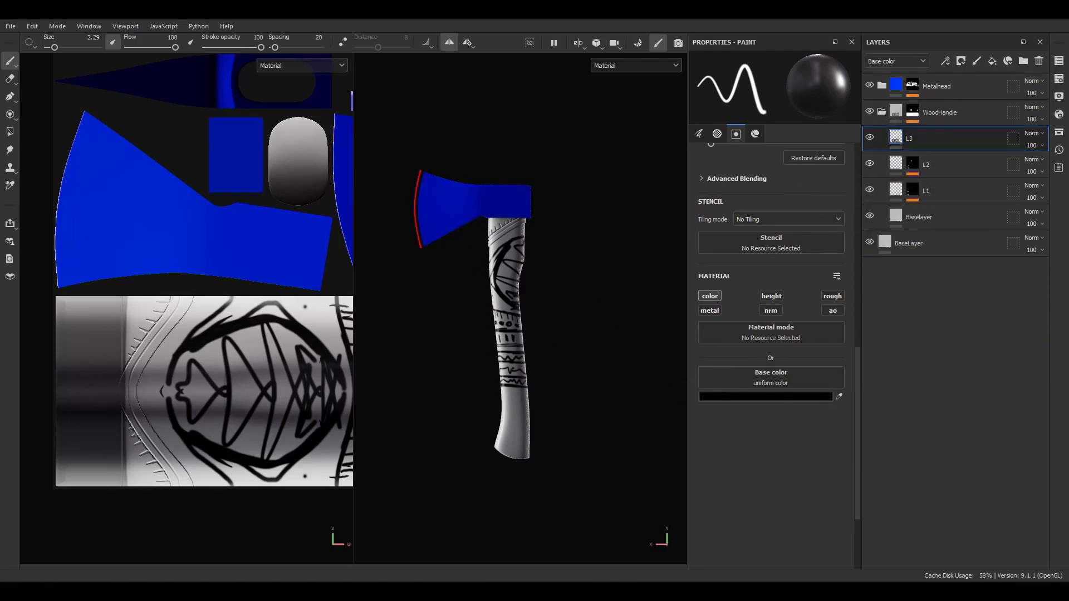
double_click(918, 137)
text(S)
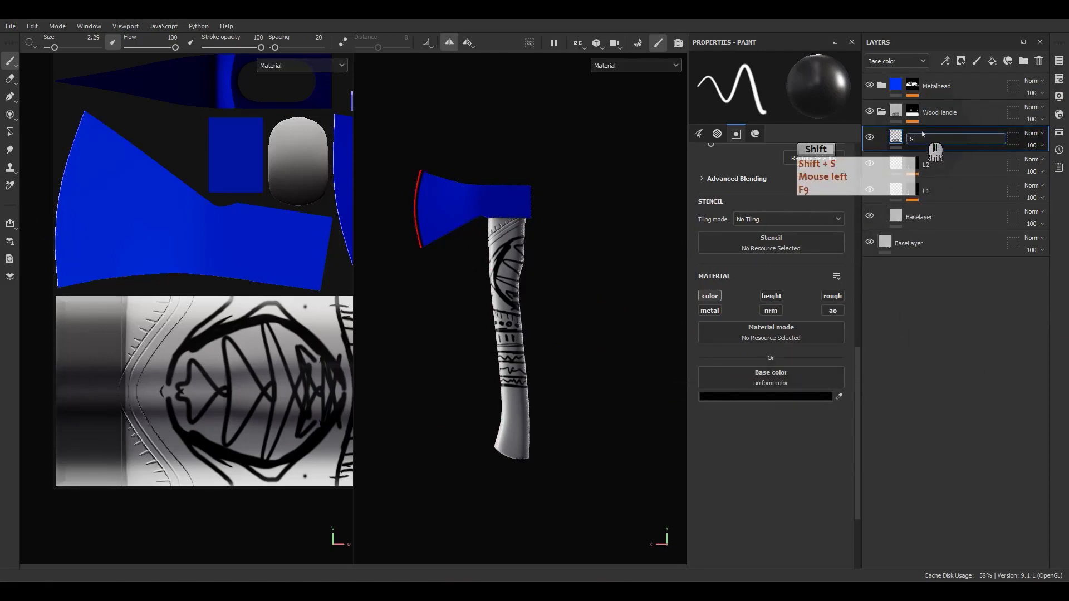
text(ketch)
key(Return)
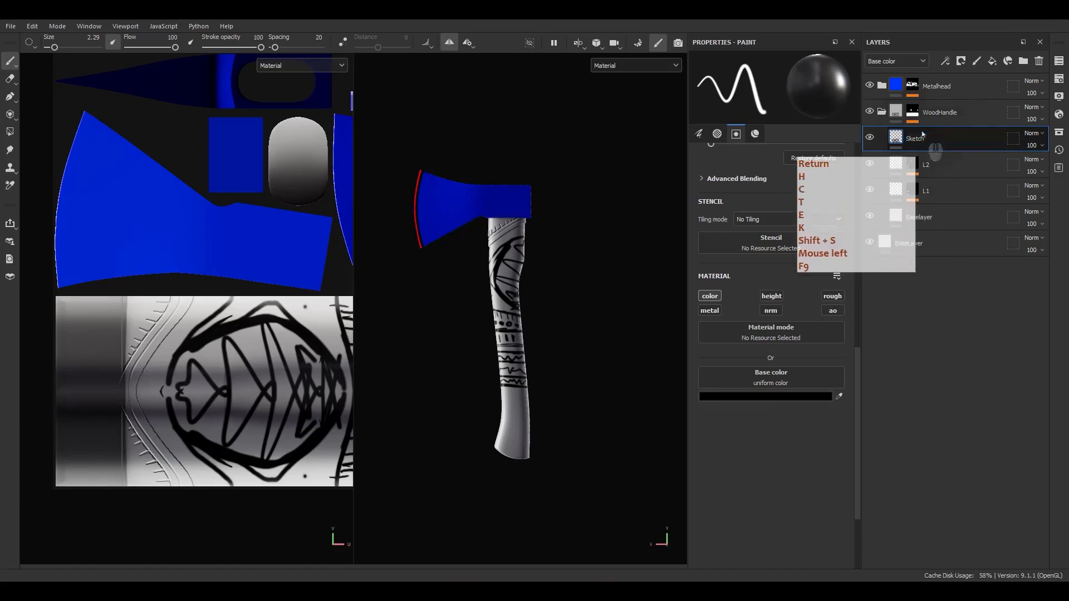
Duplicate layer L2 and name the copy L3
click(945, 167)
key(ctrl+d)
double_click(946, 165)
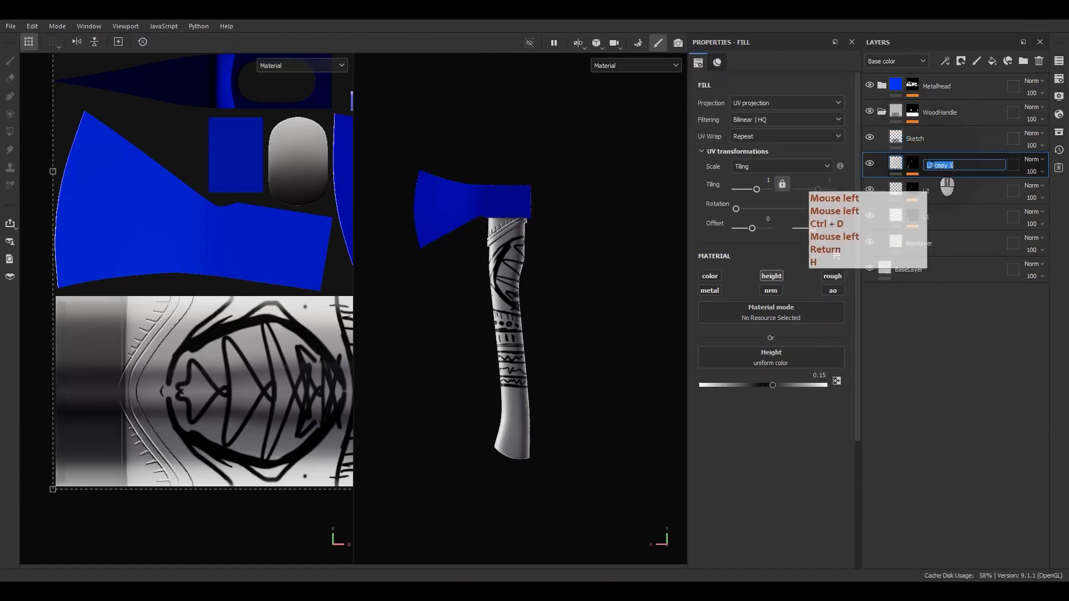
click(992, 165)
text(3)
key(Return)
Give L3 a black mask and set its fill height to 0.2
right_click(916, 163)
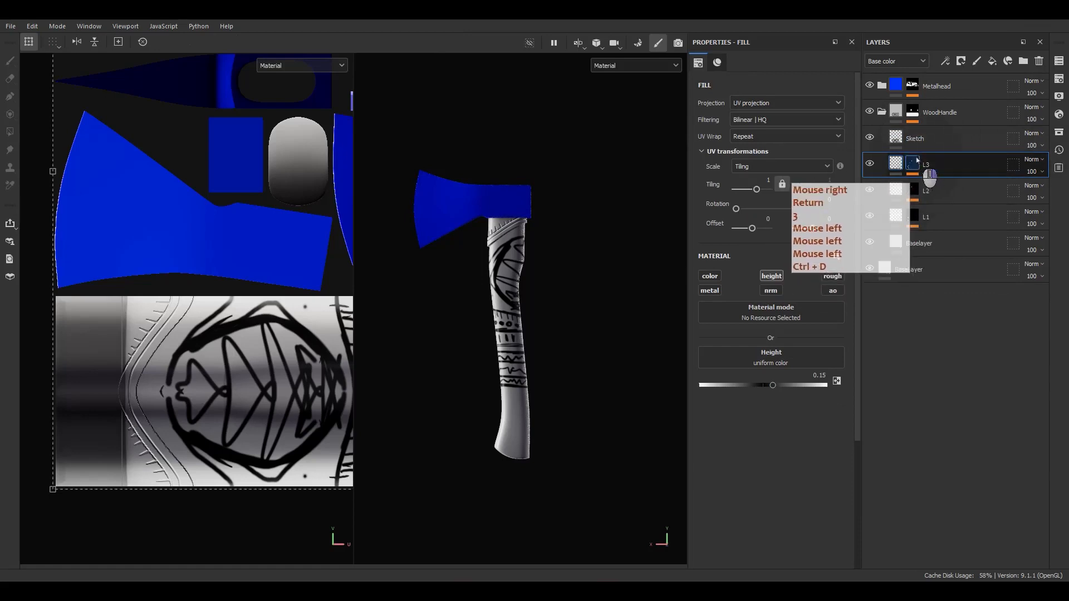
click(945, 27)
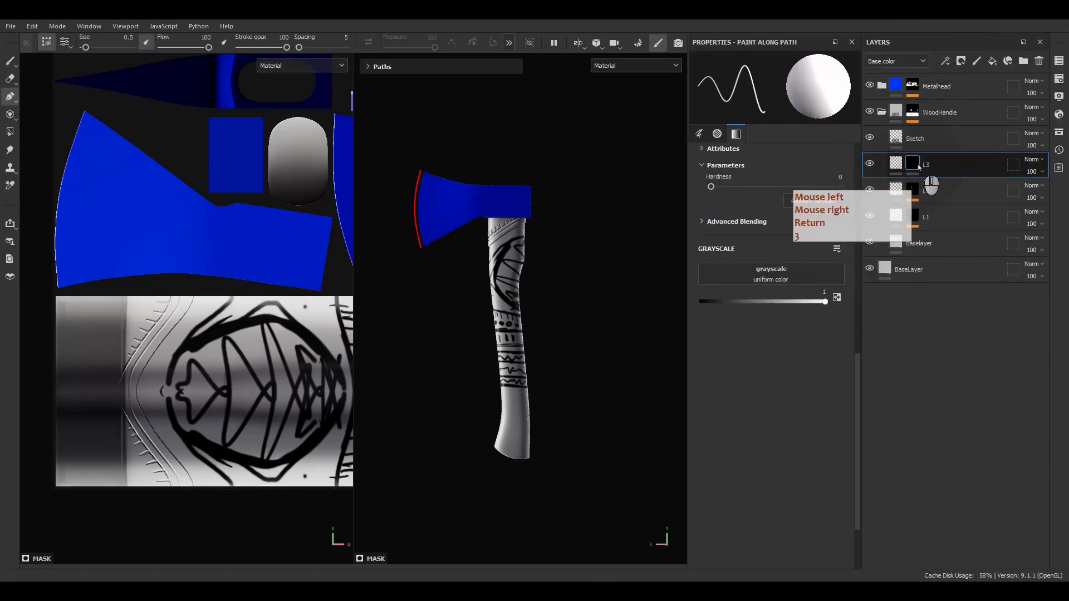
click(896, 163)
double_click(816, 376)
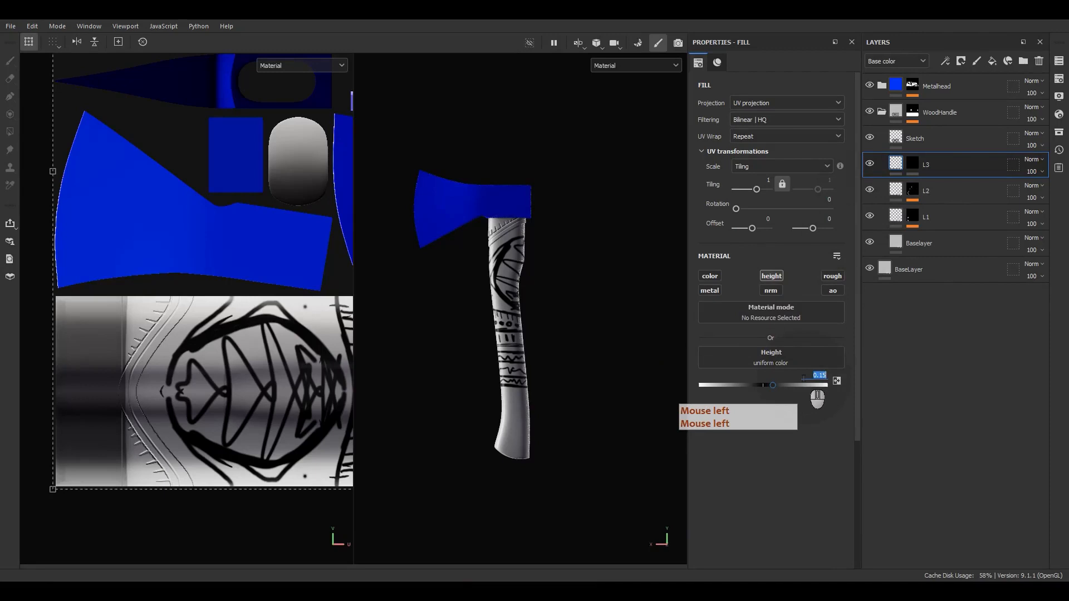
text(.2)
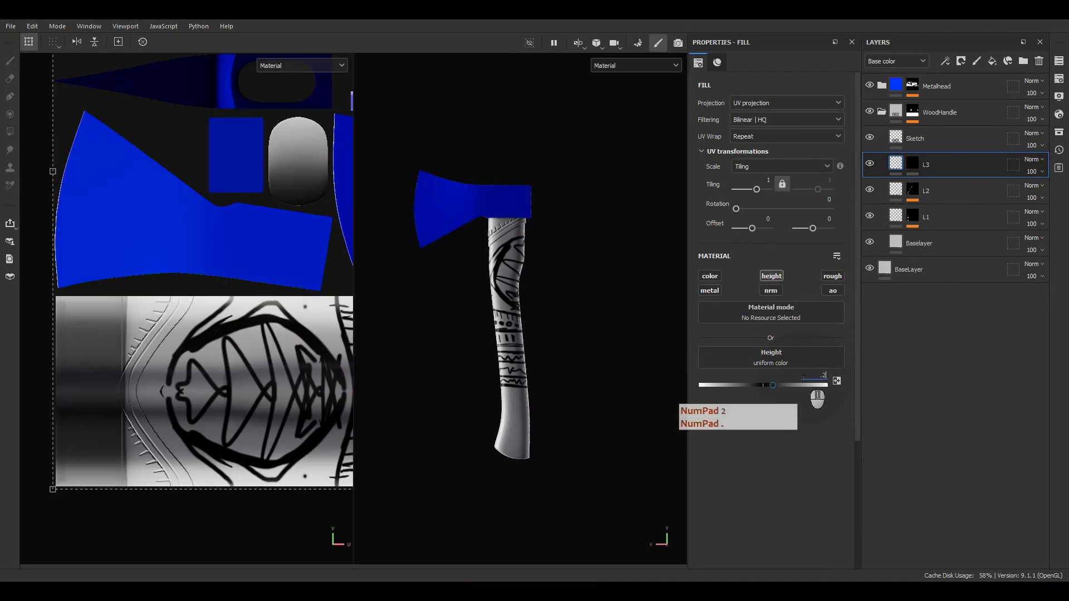
scroll(378, 317, up, 4)
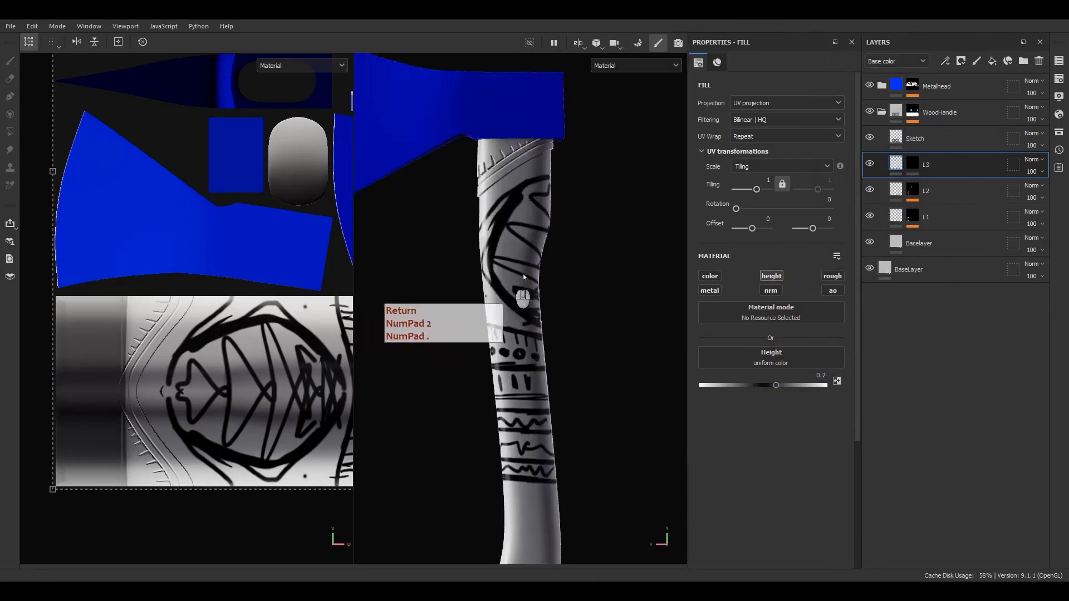
right_click(912, 163)
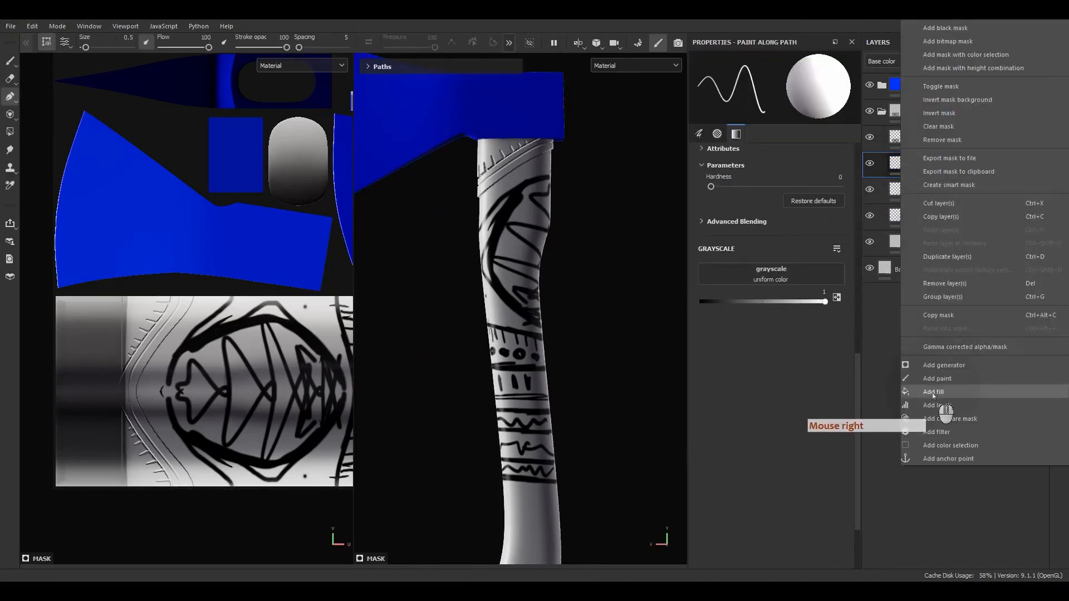
Add a fill effect to L3's black mask and orbit to inspect the handle bands with the mask shown
click(944, 410)
alt+middle_drag(576, 336, 566, 253)
alt+drag(567, 254, 616, 251)
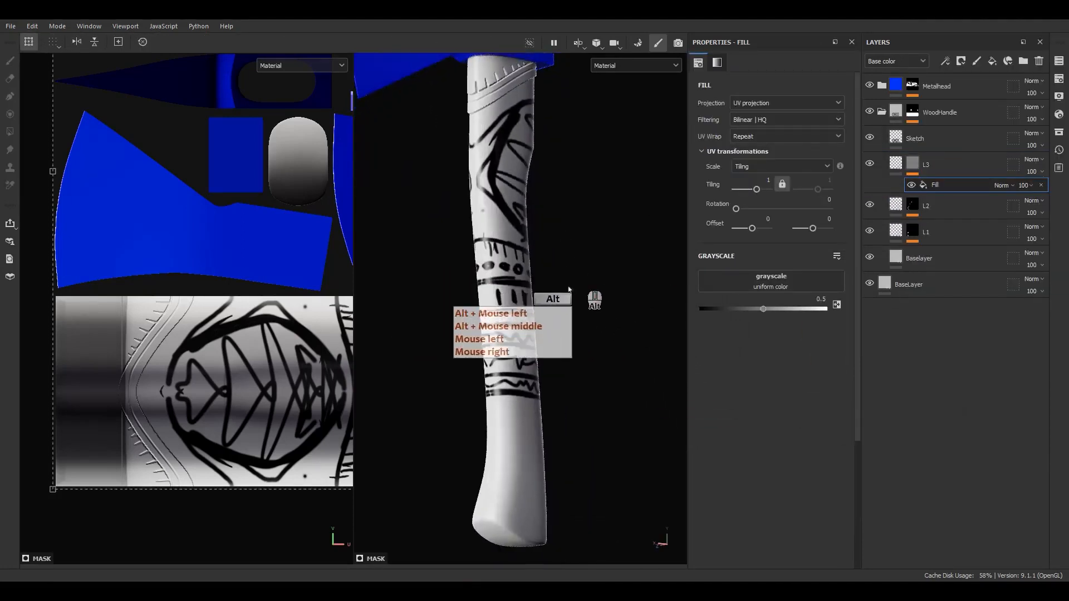
scroll(507, 282, up, 5)
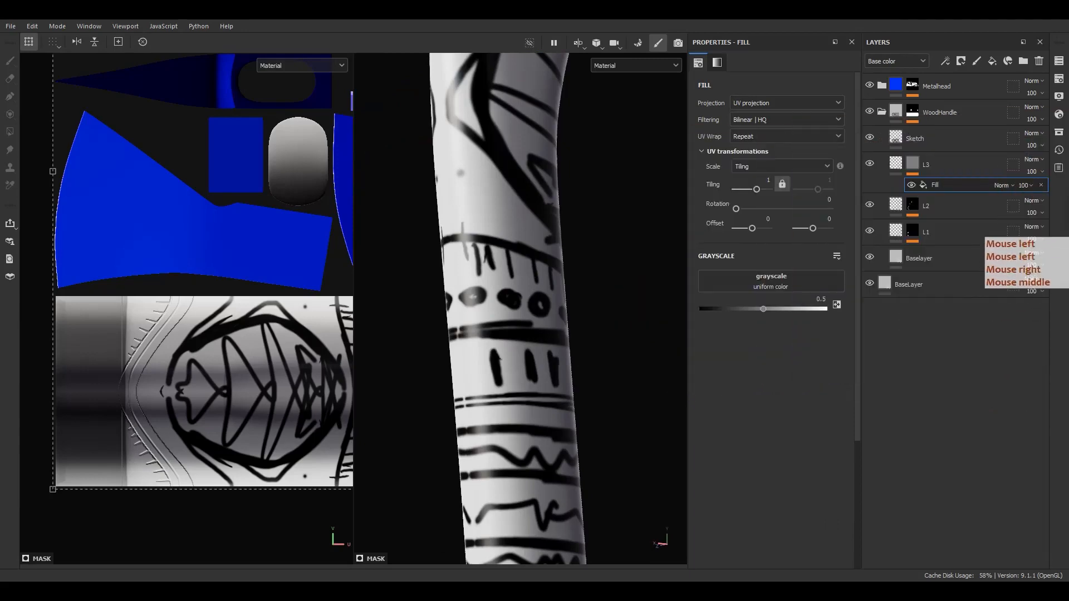
drag(596, 233, 593, 304)
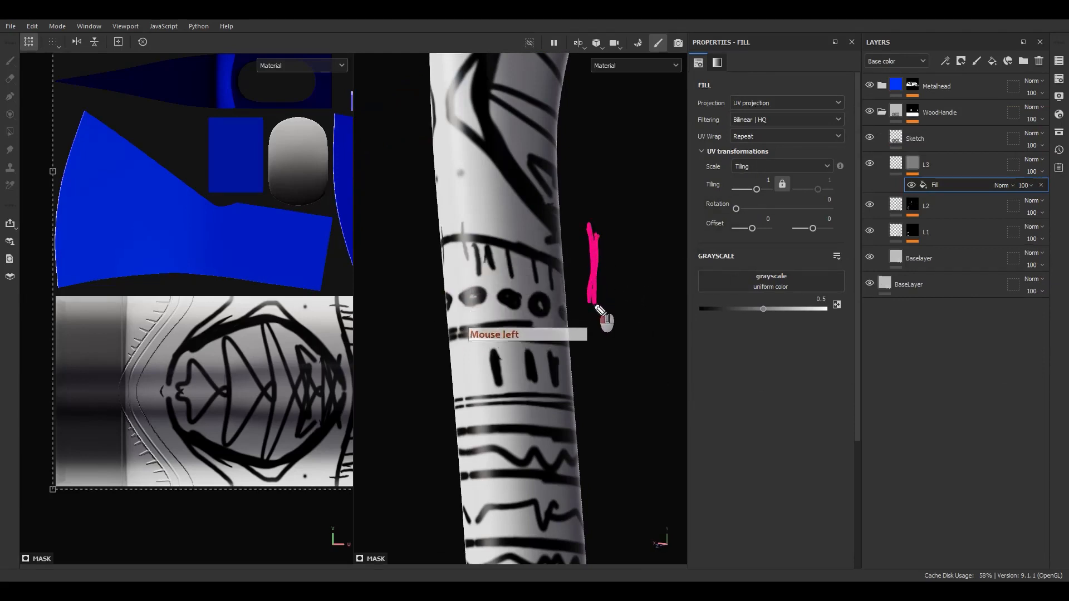
mouse_move(588, 335)
mouse_down()
mouse_move(593, 355)
mouse_move(585, 325)
mouse_up()
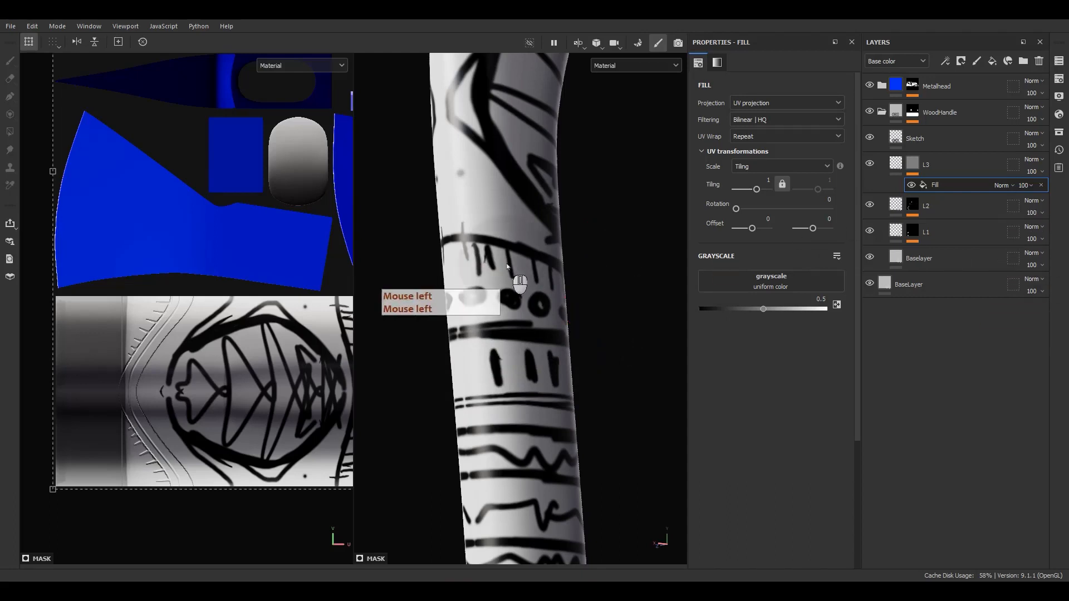
alt+drag(513, 286, 535, 290)
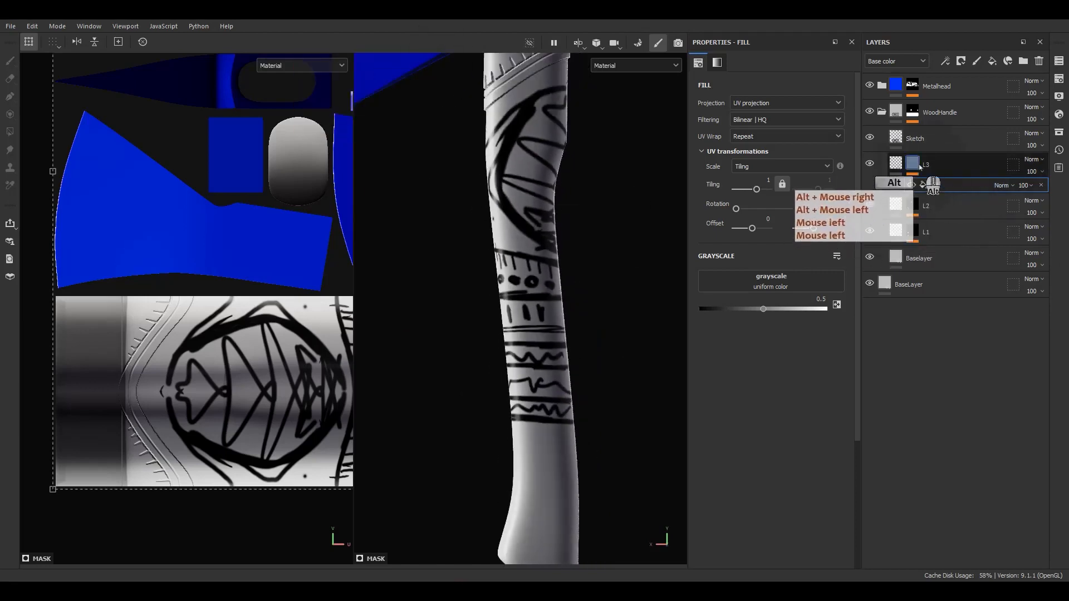
alt+click(914, 163)
scroll(534, 206, down, 3)
Set the mask fill to grayscale 1 with UV Wrap None, sized over the upper handle UVs
drag(821, 308, 863, 314)
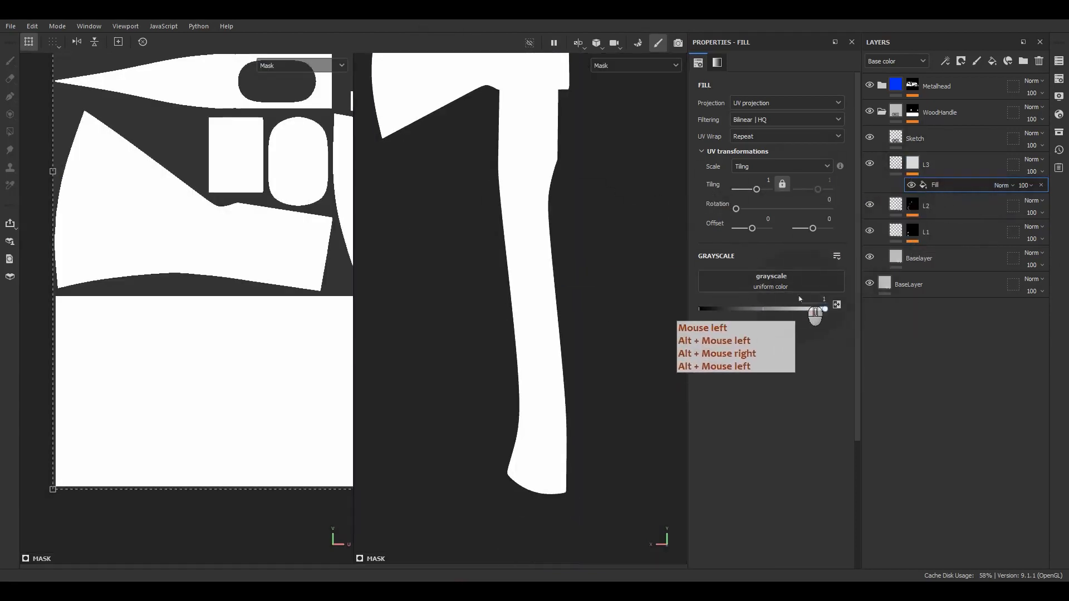
click(745, 140)
click(744, 152)
scroll(313, 281, down, 2)
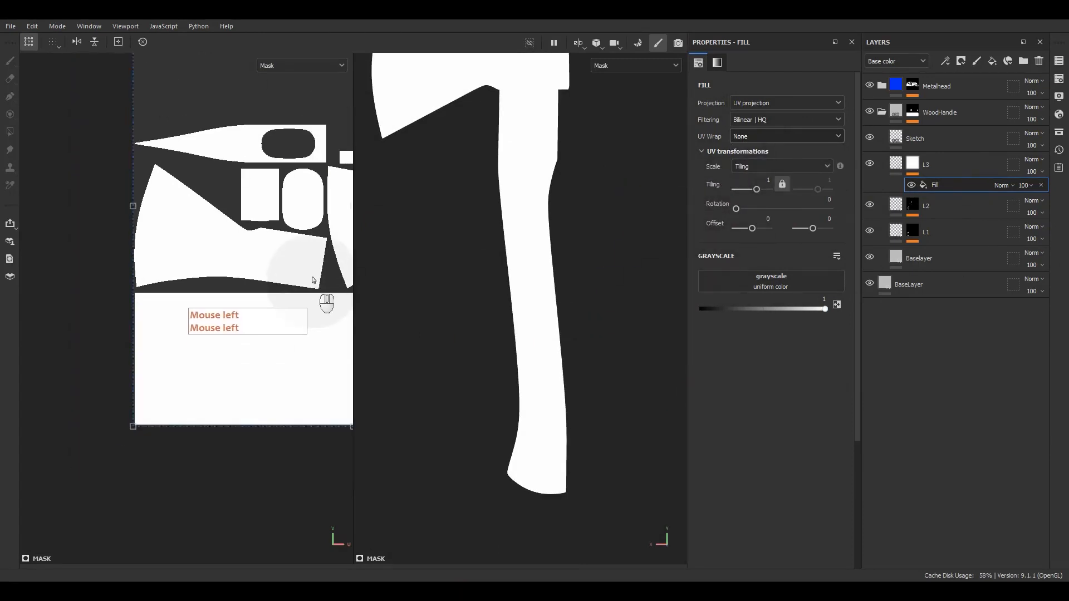
scroll(313, 281, down, 2)
alt+middle_drag(291, 272, 132, 279)
ctrl+shift+drag(321, 104, 256, 207)
drag(236, 274, 185, 400)
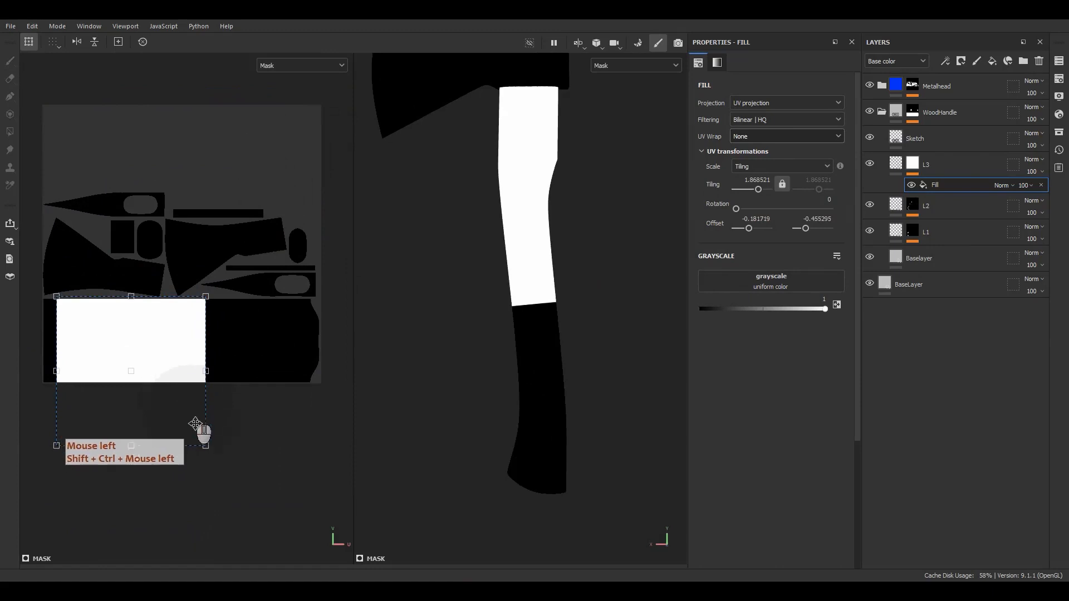
drag(205, 446, 182, 381)
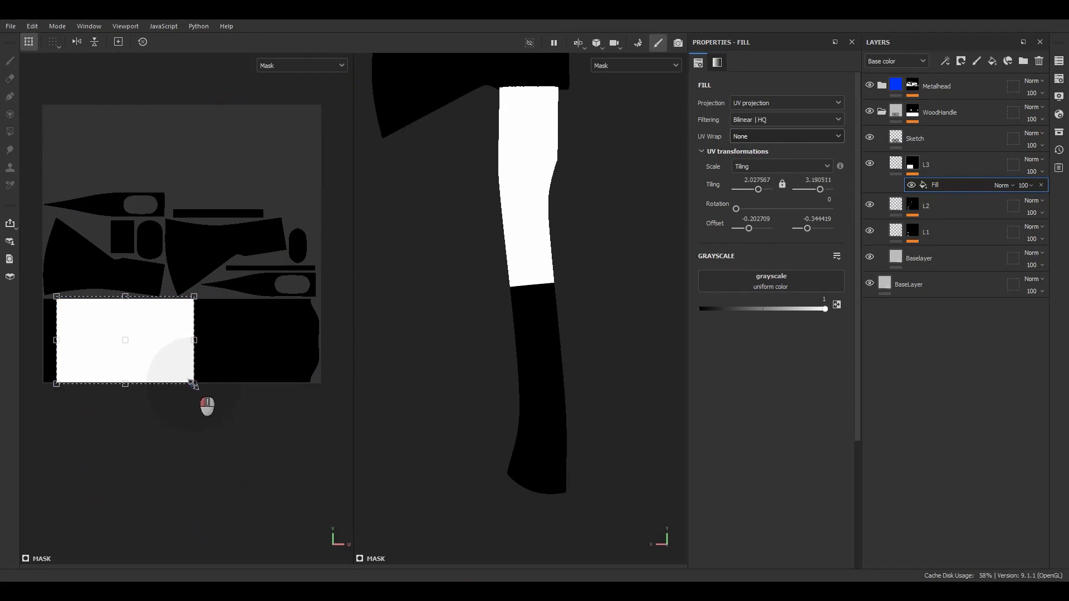
scroll(545, 215, up, 3)
click(545, 214)
Return to Material view and orbit around the handle and blue axe head to check the upper band
key(m)
scroll(501, 265, up, 3)
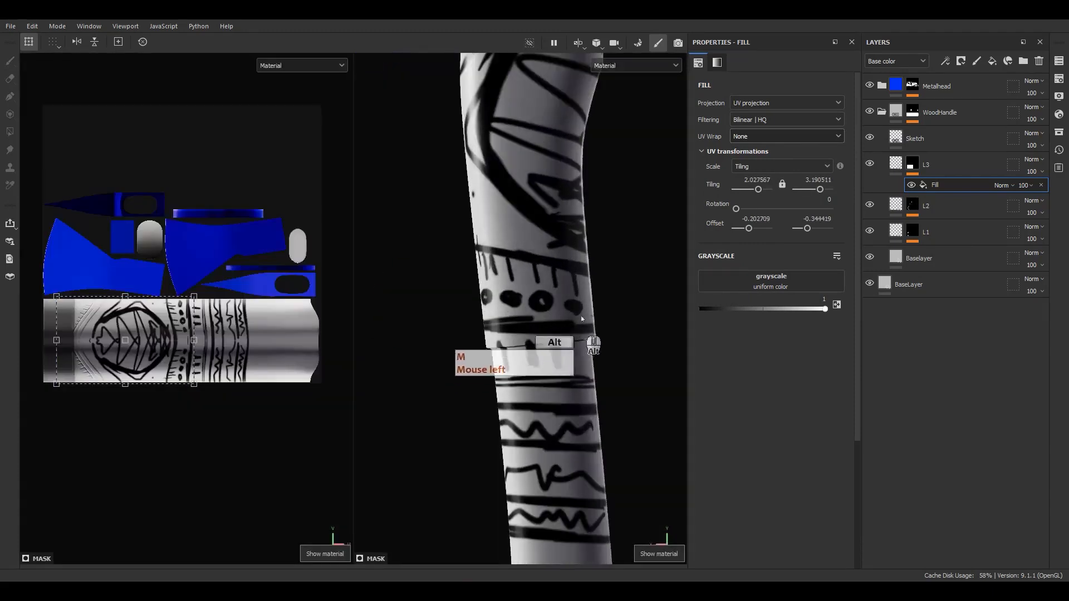
alt+drag(580, 328, 586, 291)
alt+middle_drag(555, 299, 541, 551)
alt+drag(539, 303, 646, 239)
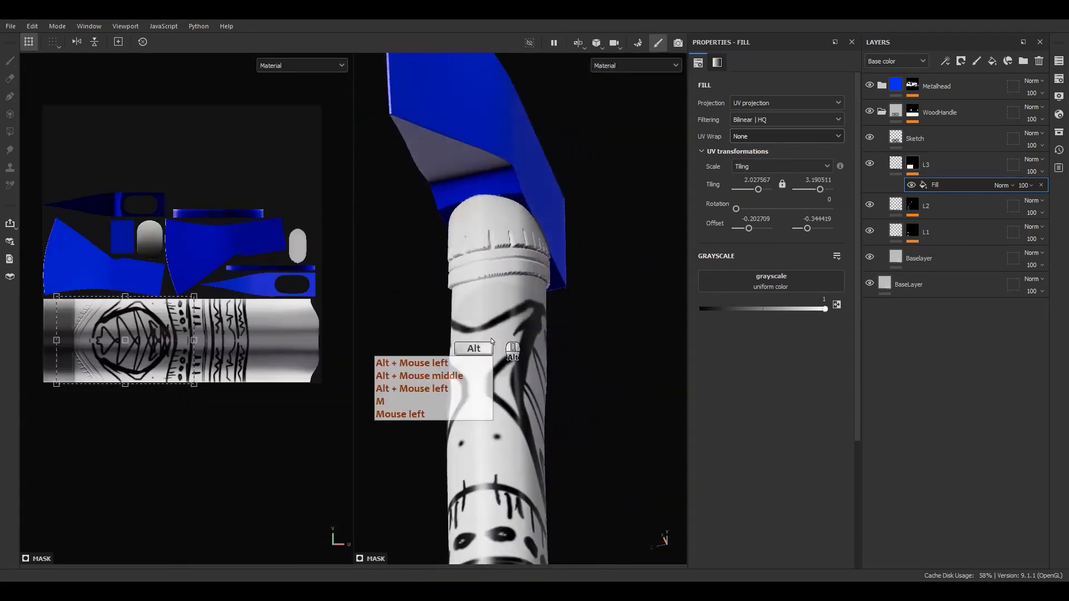
alt+drag(501, 334, 440, 389)
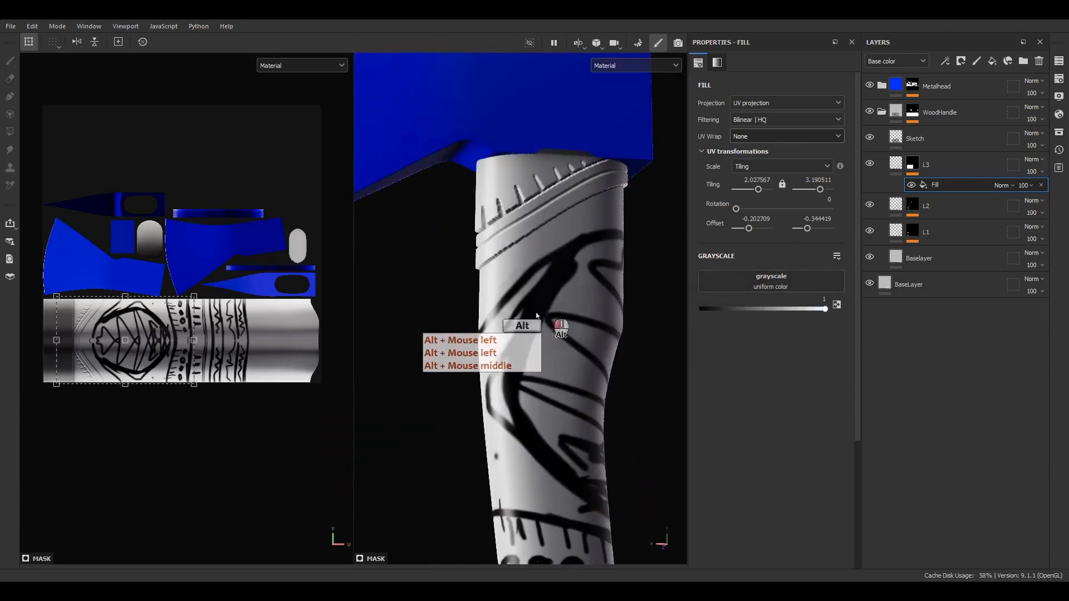
alt+drag(539, 315, 523, 315)
Select L3's mask and its fill effect, displaying the mask in the viewports
alt+click(894, 162)
click(893, 163)
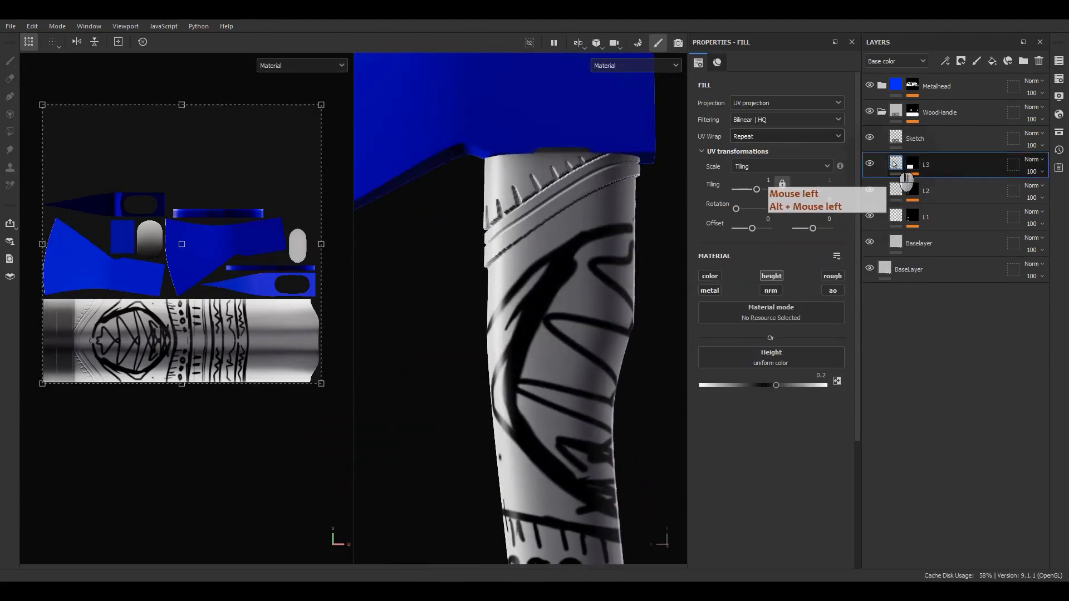
click(915, 169)
alt+click(916, 170)
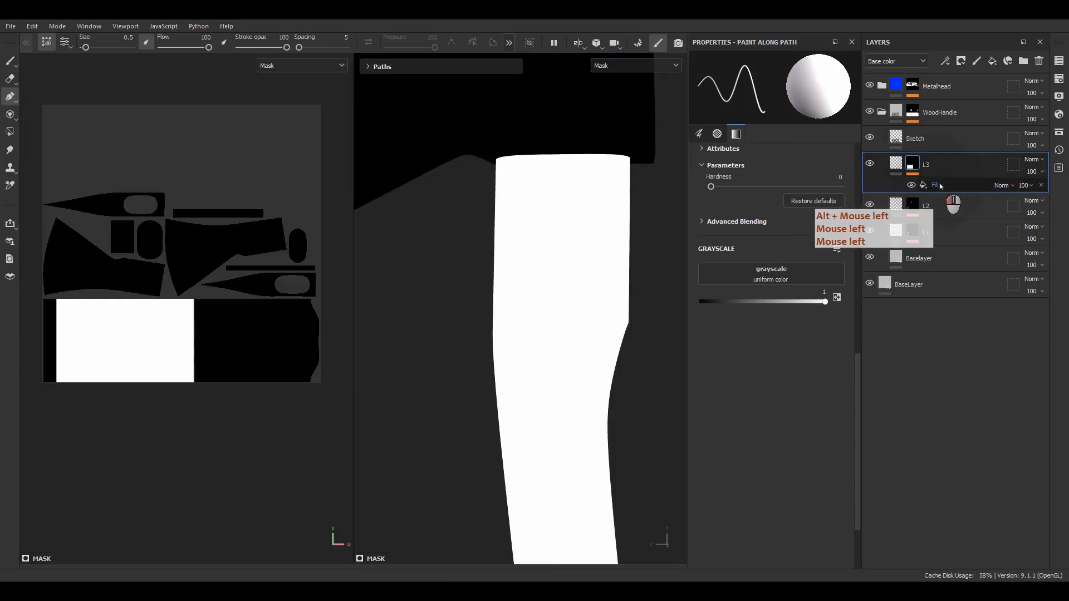
click(938, 184)
scroll(446, 248, down, 4)
Duplicate the mask fill effect and set the top copy to an additive blend mode
key(ctrl+d)
click(939, 186)
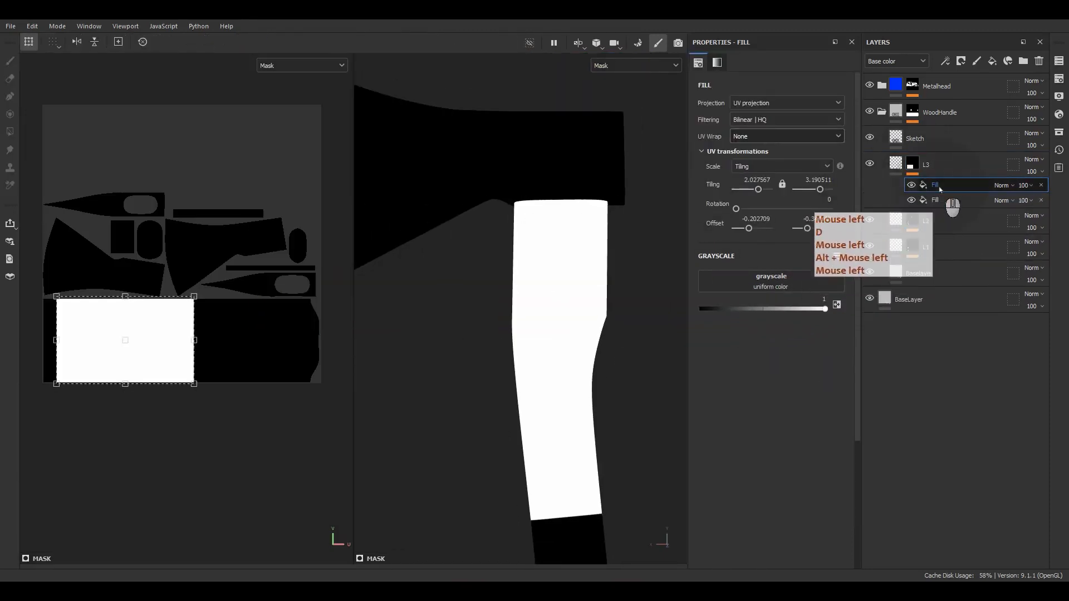
click(1001, 185)
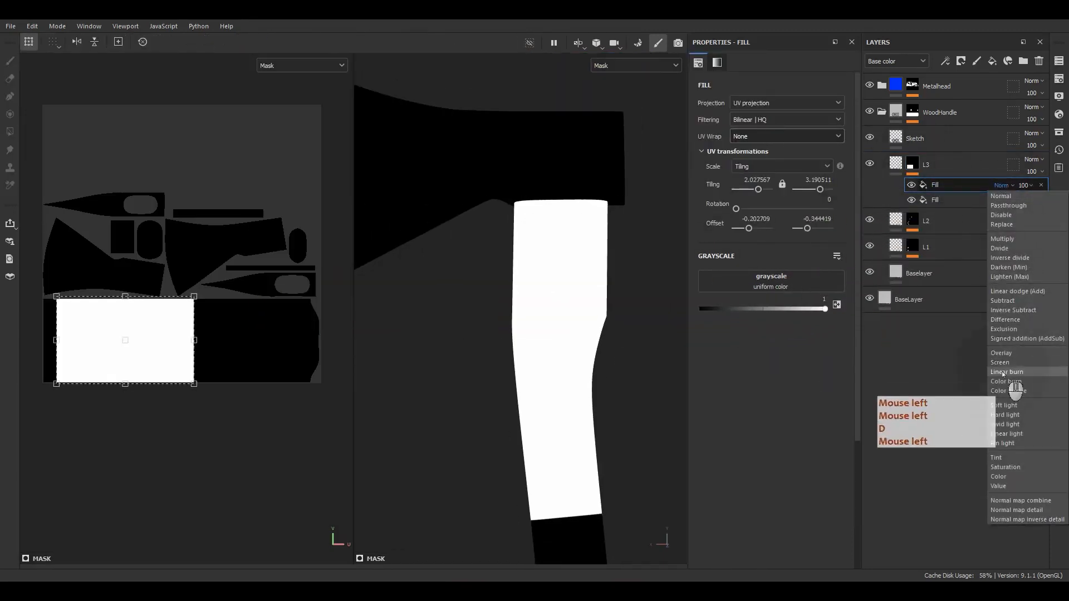
click(1017, 292)
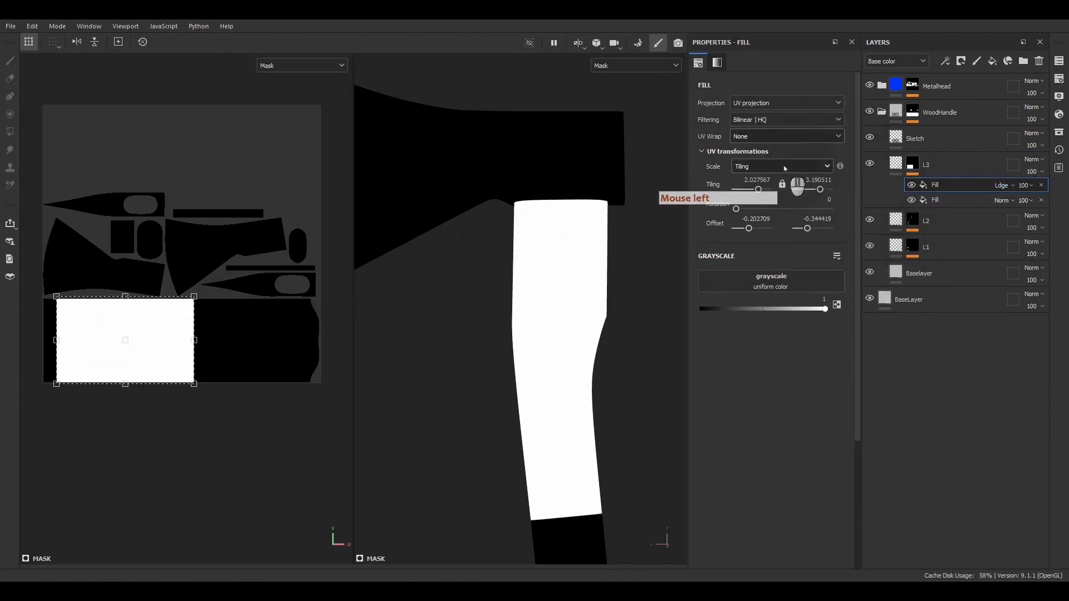
Use a linear gradient as the top fill's grayscale, rotated and moved onto the handle island
click(751, 281)
text(gra)
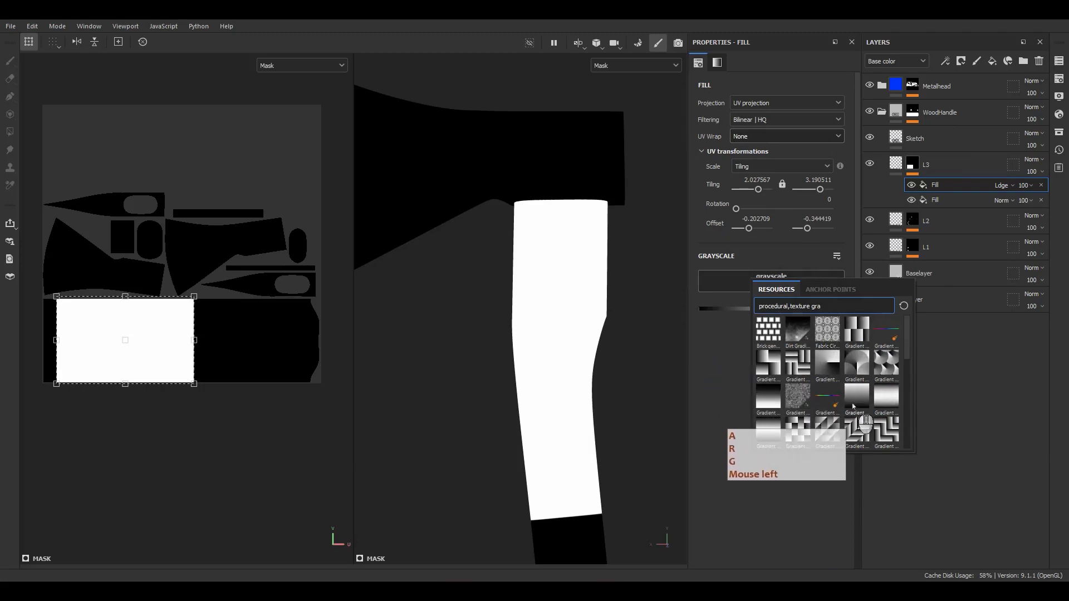
click(854, 406)
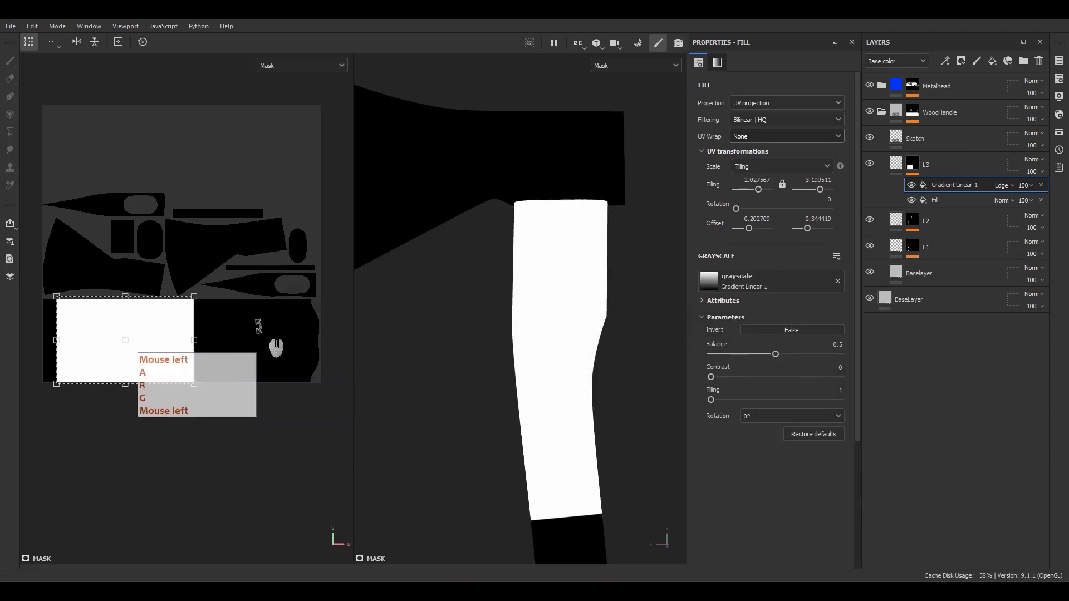
alt+middle_drag(276, 345, 239, 269)
drag(182, 272, 326, 275)
drag(261, 225, 204, 274)
drag(267, 258, 243, 277)
Shrink and narrow the gradient box into a thin, sharp band across the handle
scroll(196, 267, up, 8)
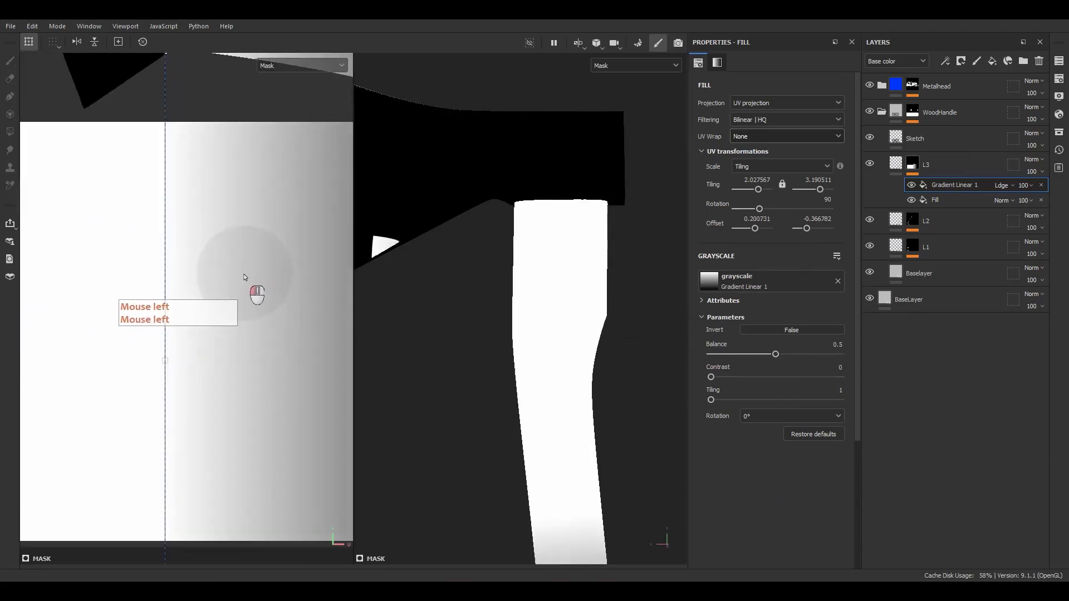
scroll(223, 263, down, 8)
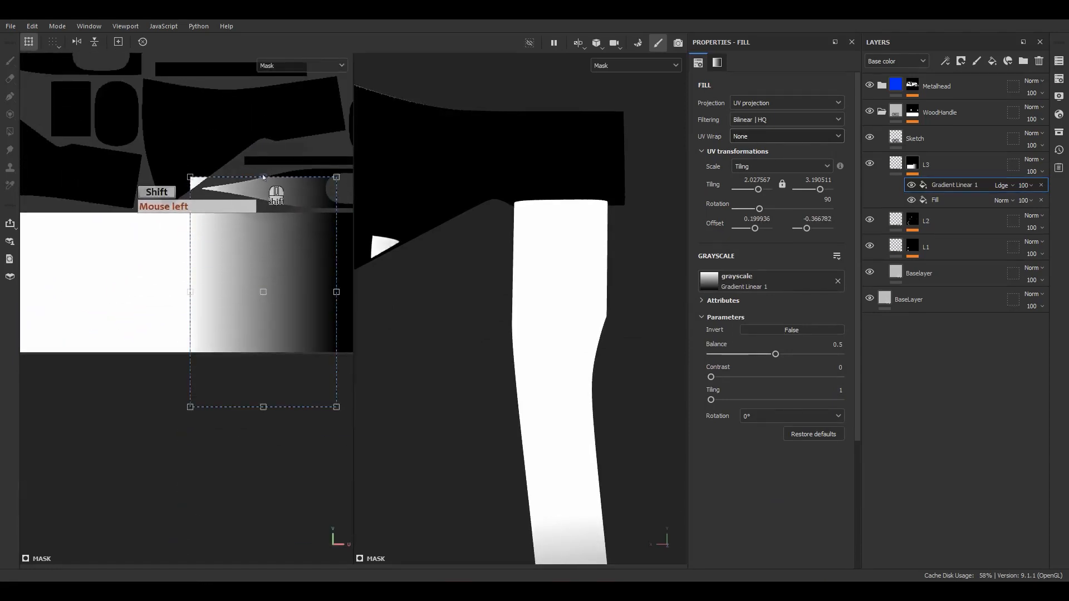
shift+drag(264, 178, 262, 232)
key(ctrl+z)
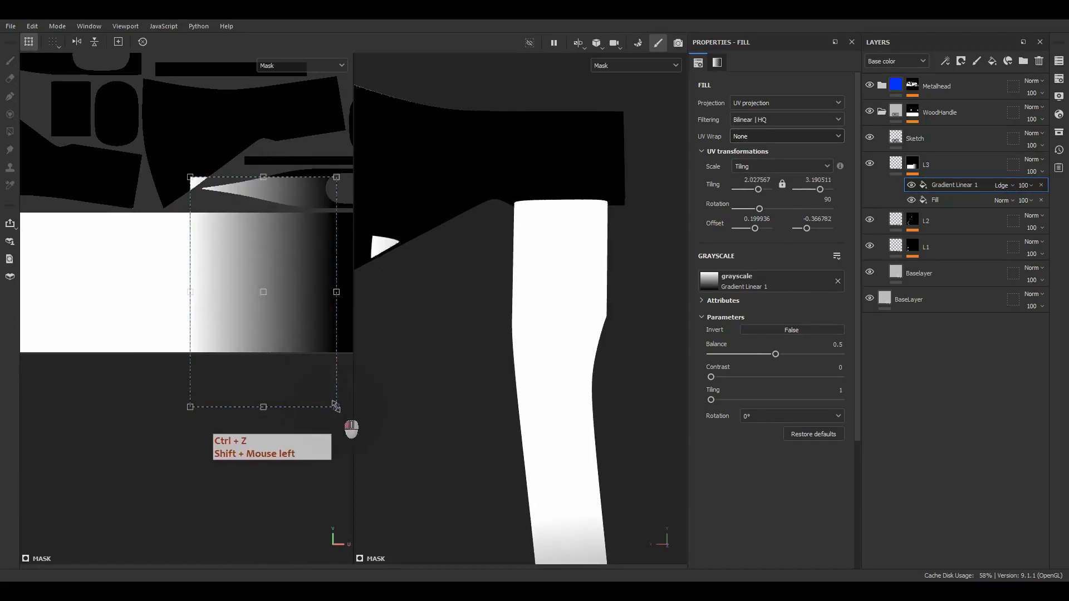
drag(335, 407, 245, 354)
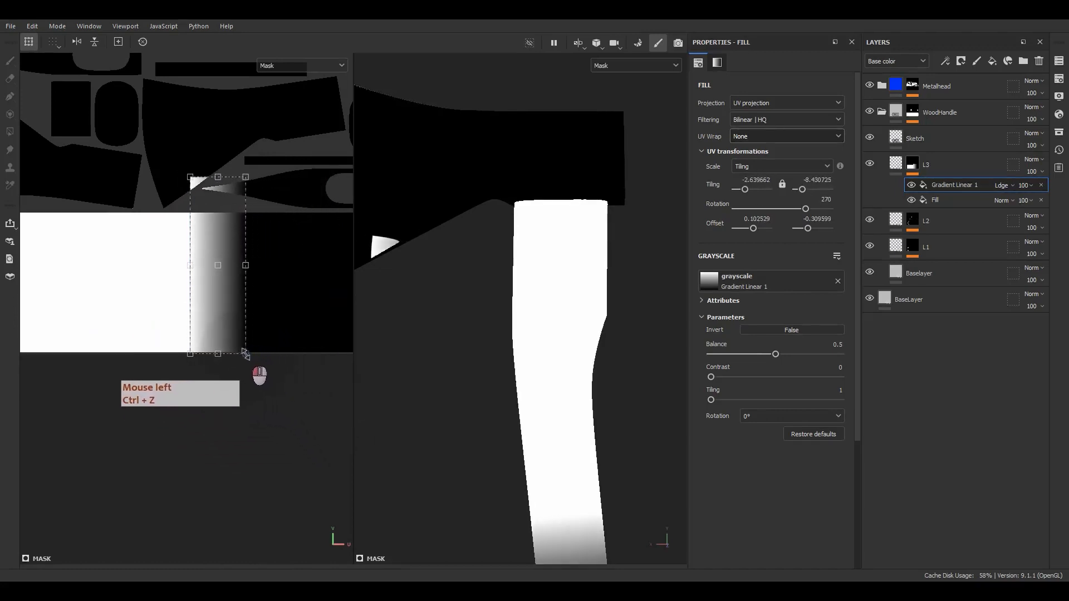
drag(219, 183, 229, 212)
alt+middle_drag(552, 274, 552, 92)
scroll(602, 382, up, 3)
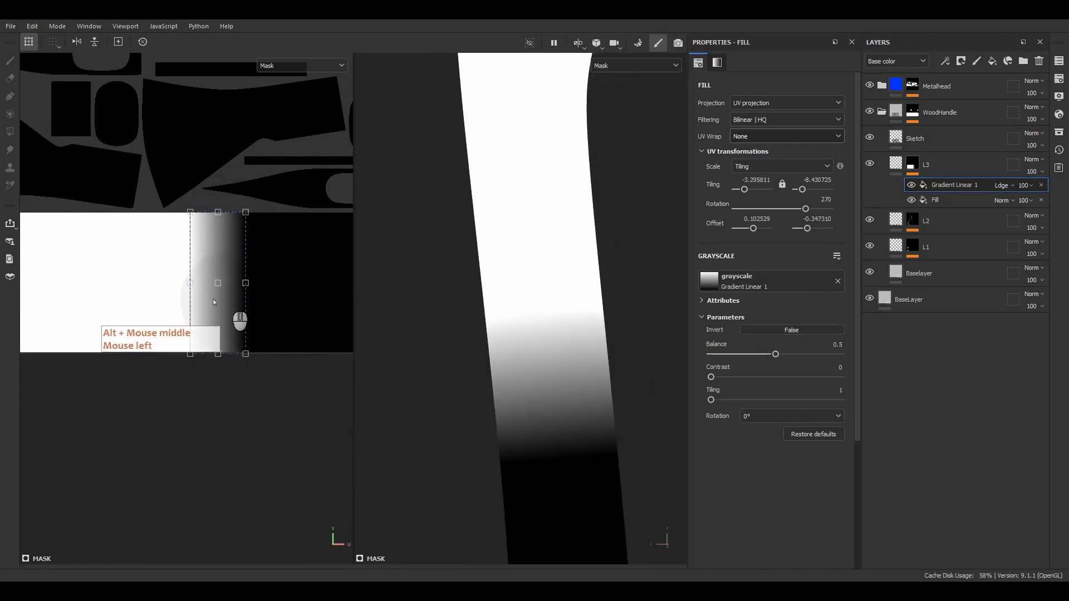
scroll(223, 298, up, 3)
drag(246, 272, 161, 273)
In Material view, slide and widen the Gradient Linear 1 band, setting its tiling to -90.45494
key(m)
scroll(632, 326, up, 4)
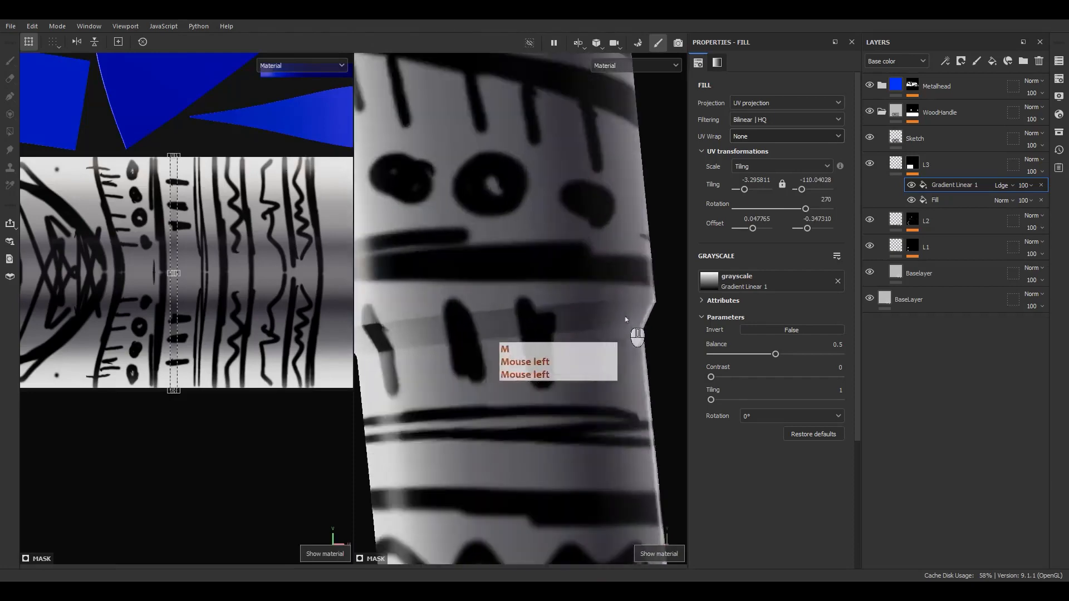
alt+drag(632, 327, 676, 312)
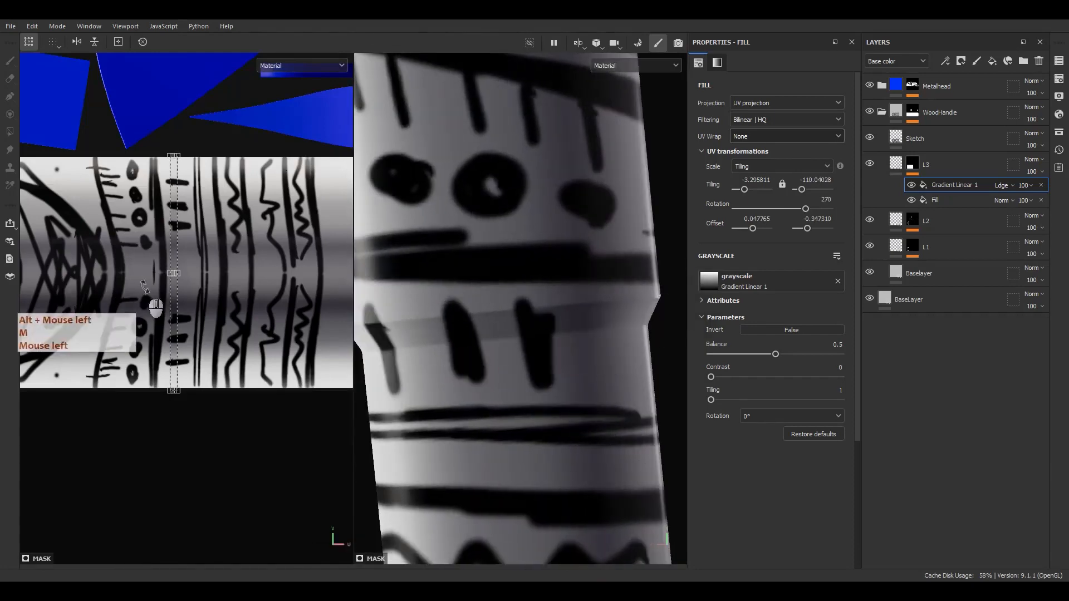
scroll(200, 267, up, 5)
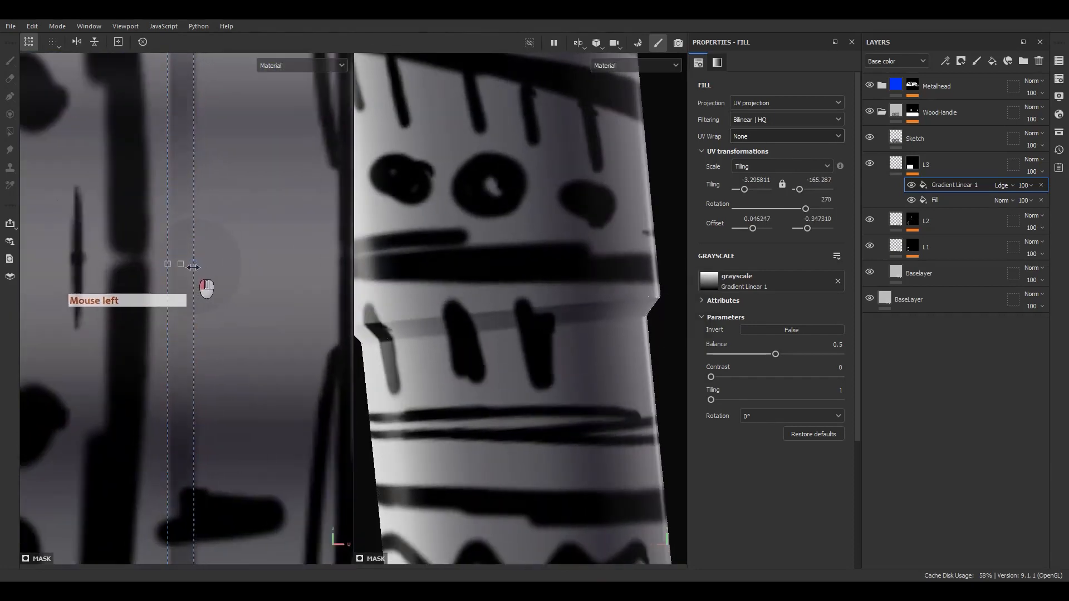
mouse_move(775, 356)
mouse_down()
mouse_move(744, 357)
mouse_move(807, 358)
mouse_move(760, 360)
mouse_up()
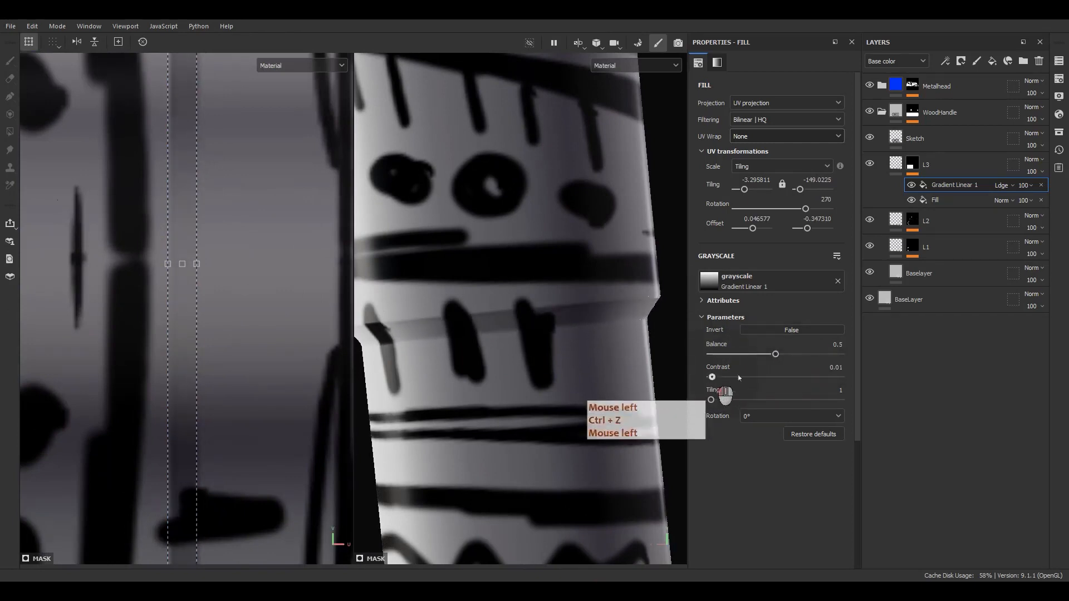
key(ctrl+z)
scroll(223, 275, down, 2)
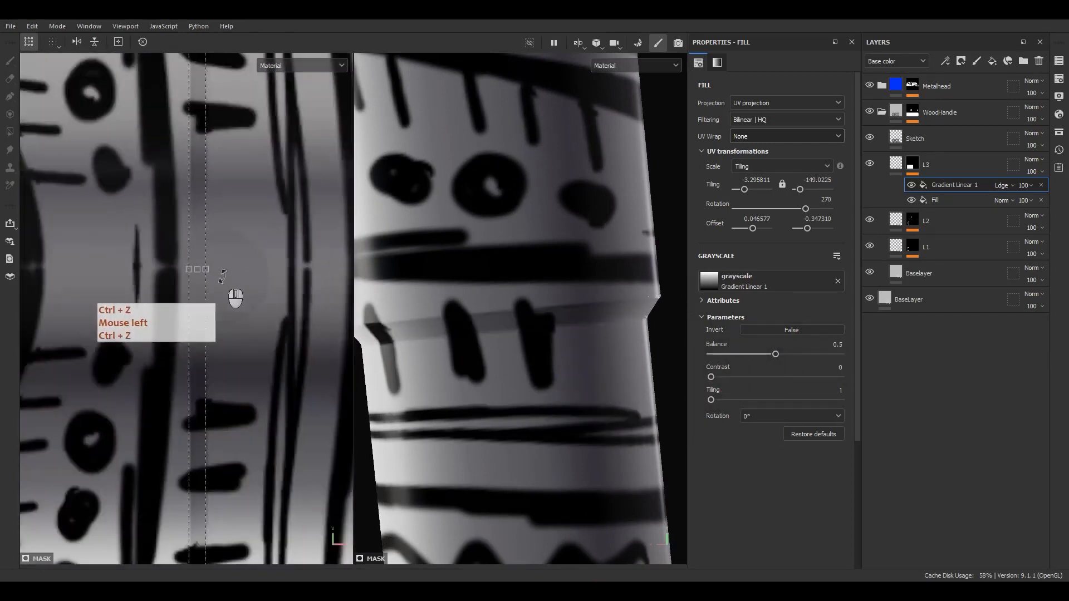
scroll(222, 274, down, 2)
key(ctrl+z)
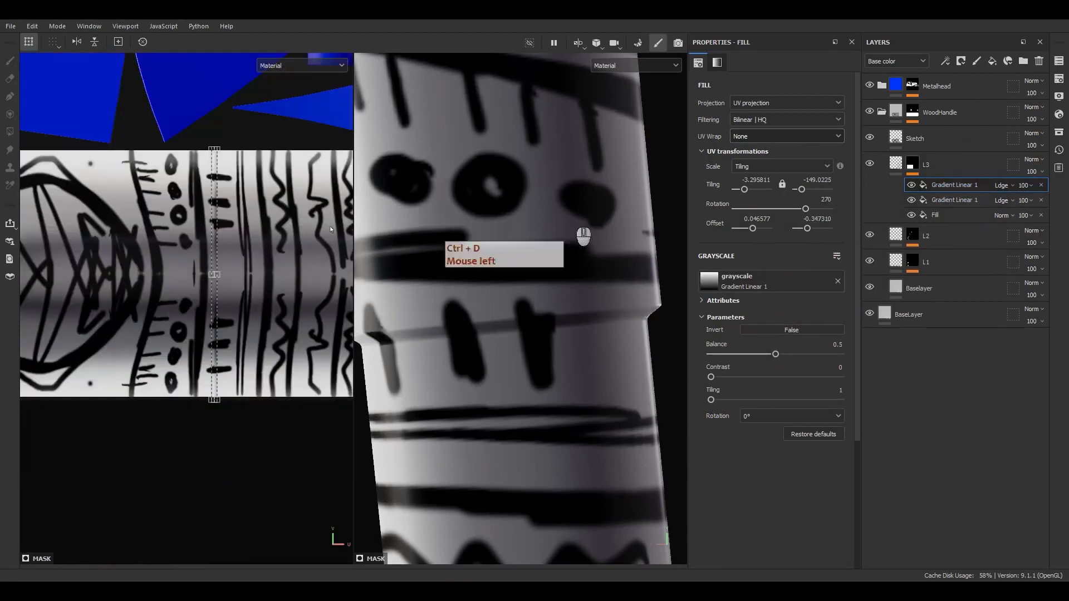
scroll(231, 239, up, 2)
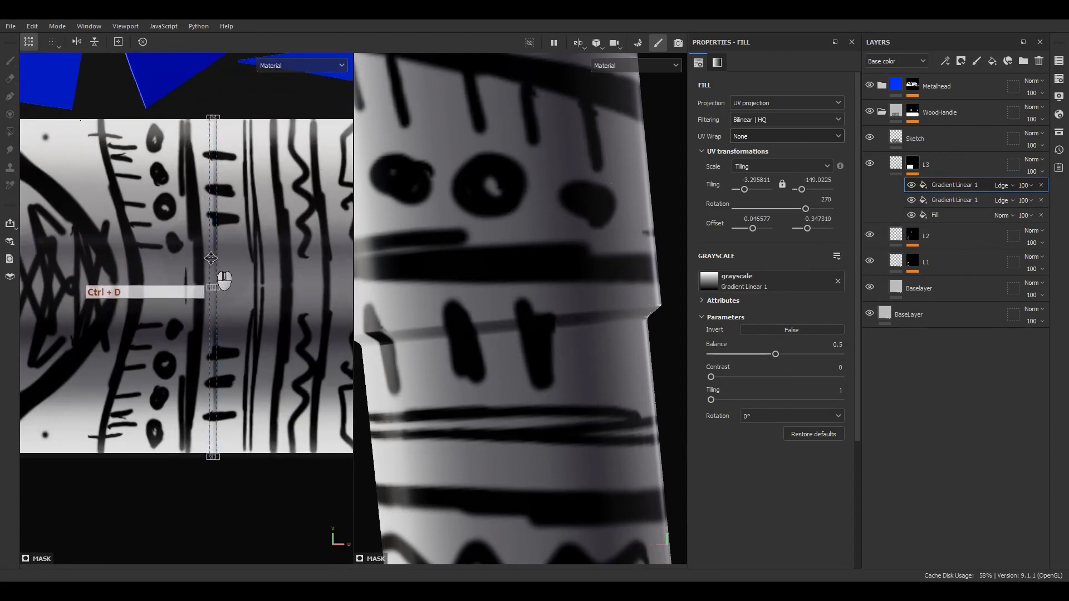
scroll(211, 258, up, 3)
shift+drag(214, 257, 236, 256)
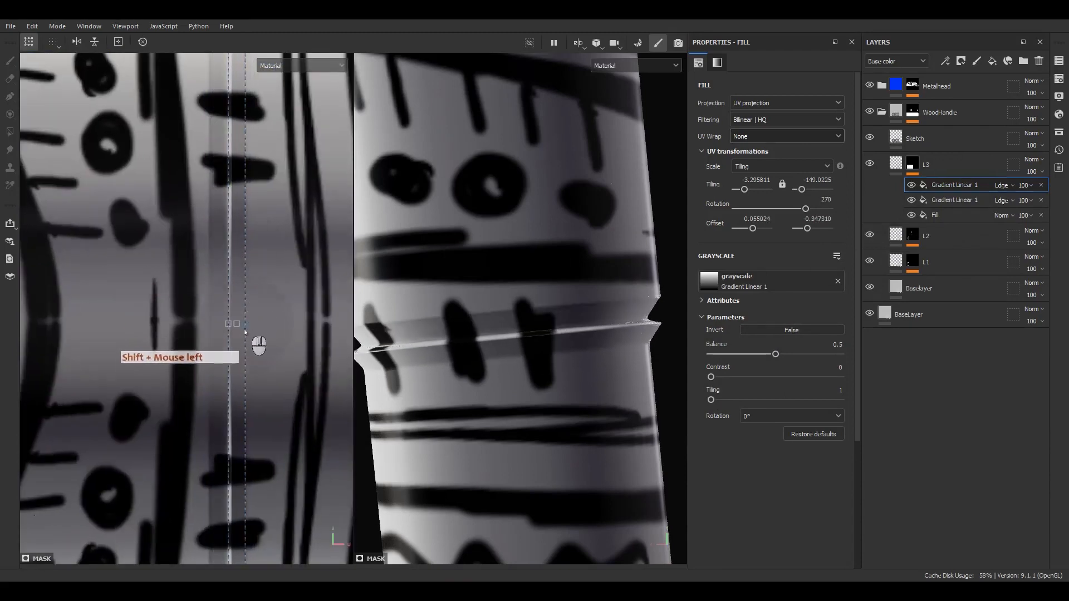
drag(261, 325, 381, 322)
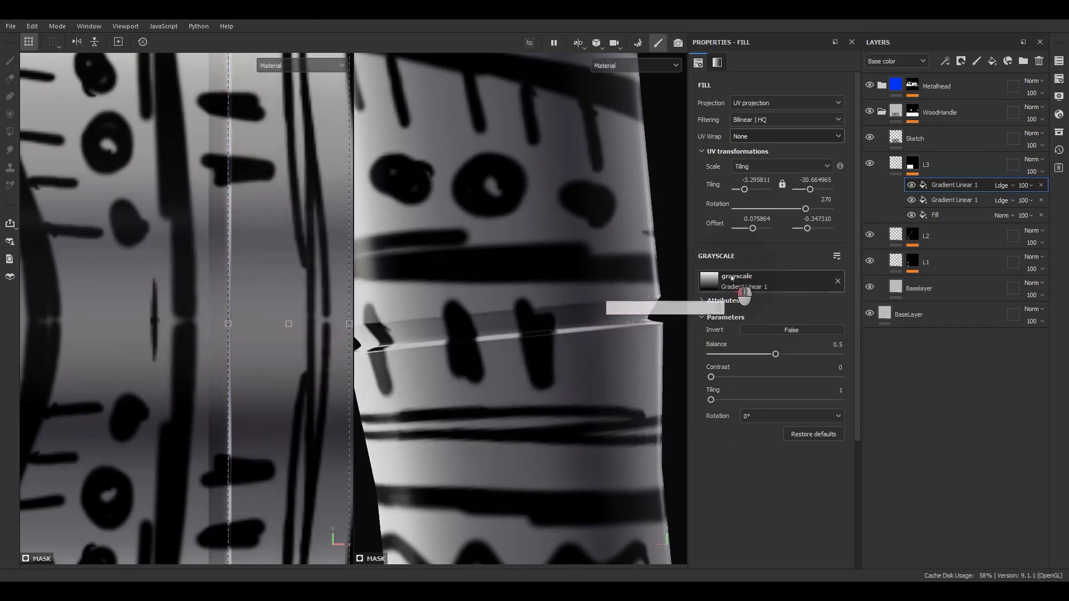
Swap the grayscale to Gradient Linear 2 with contrast 0.91 and balance 0.7, reshaping its band
click(732, 278)
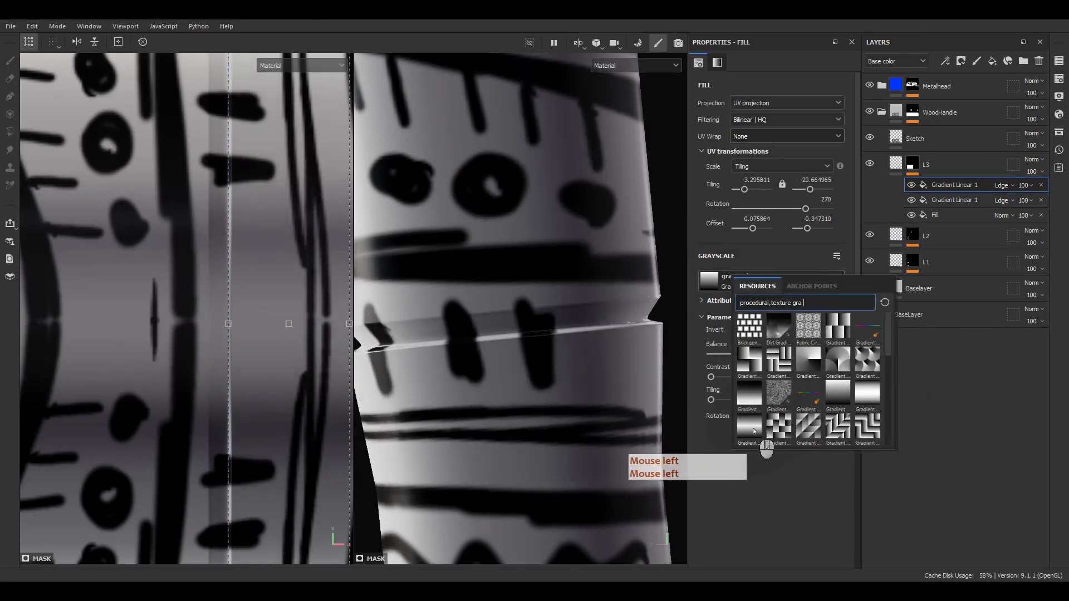
click(754, 430)
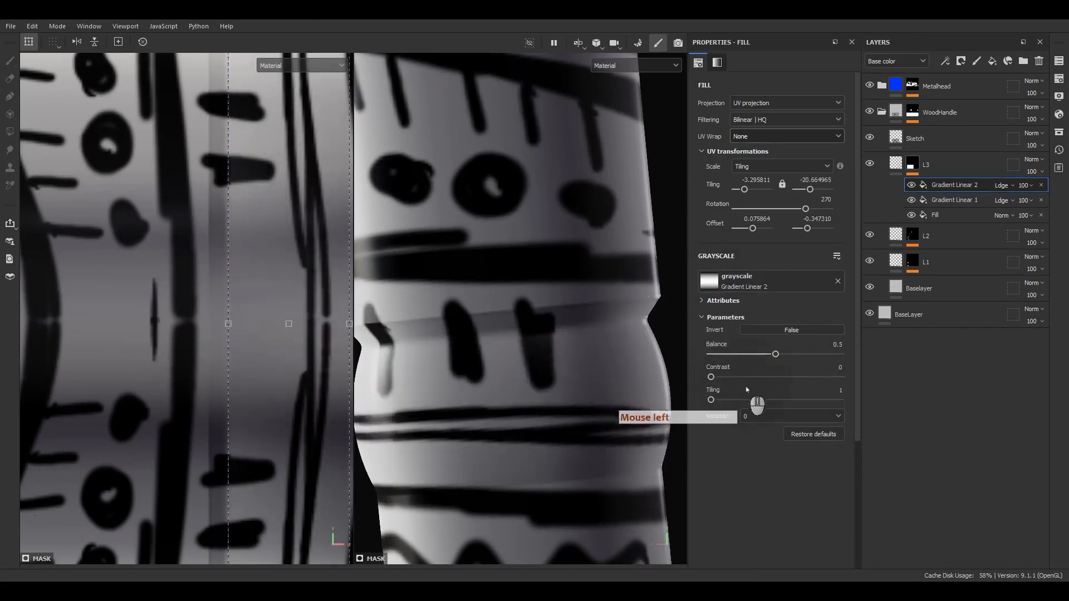
drag(711, 377, 819, 375)
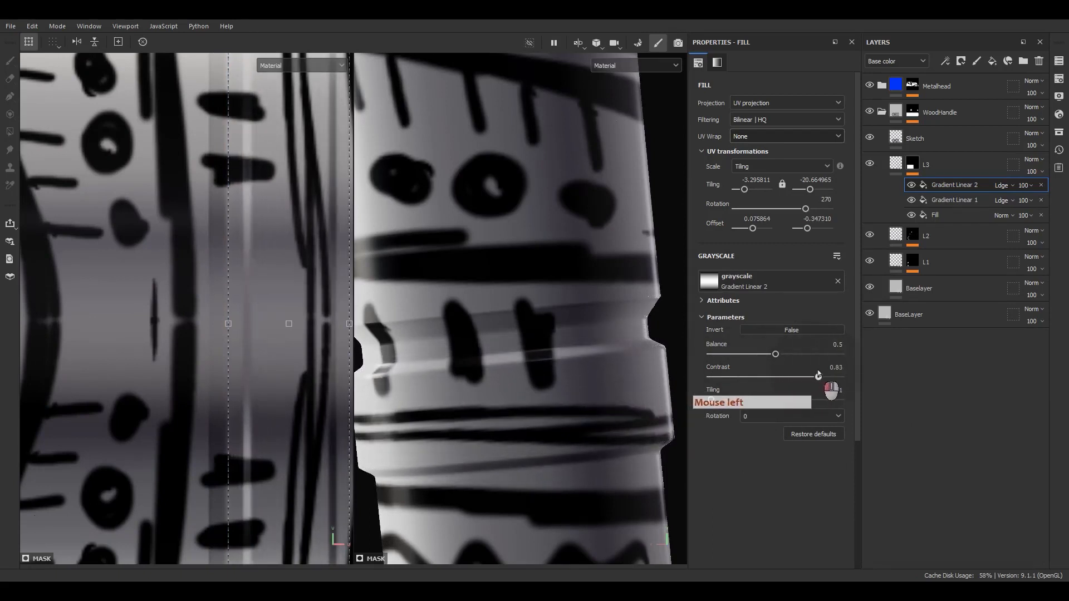
drag(228, 323, 206, 326)
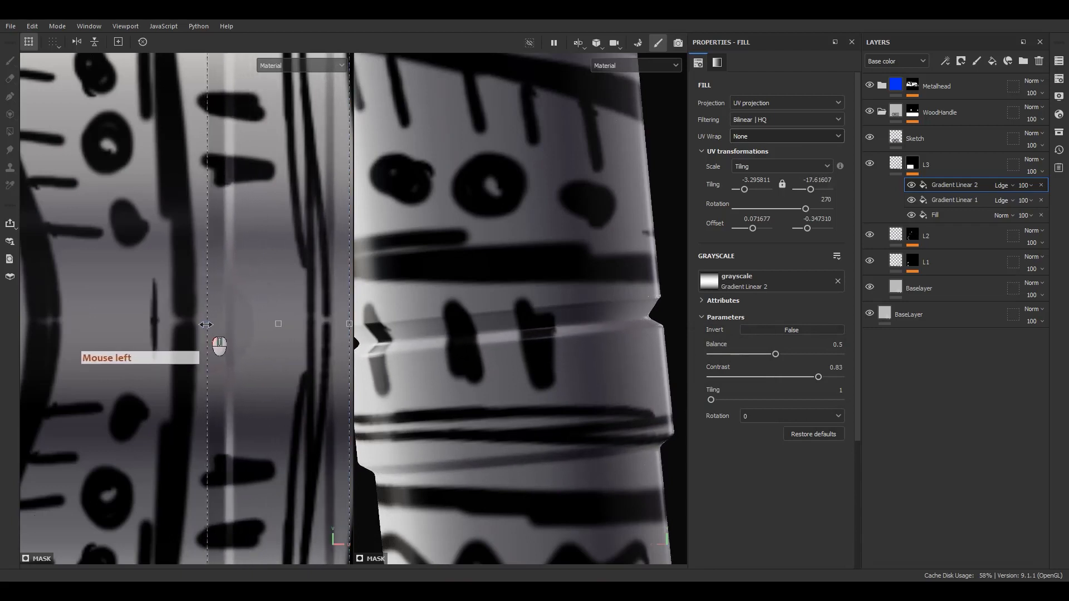
alt+middle_drag(216, 339, 137, 284)
drag(304, 274, 305, 271)
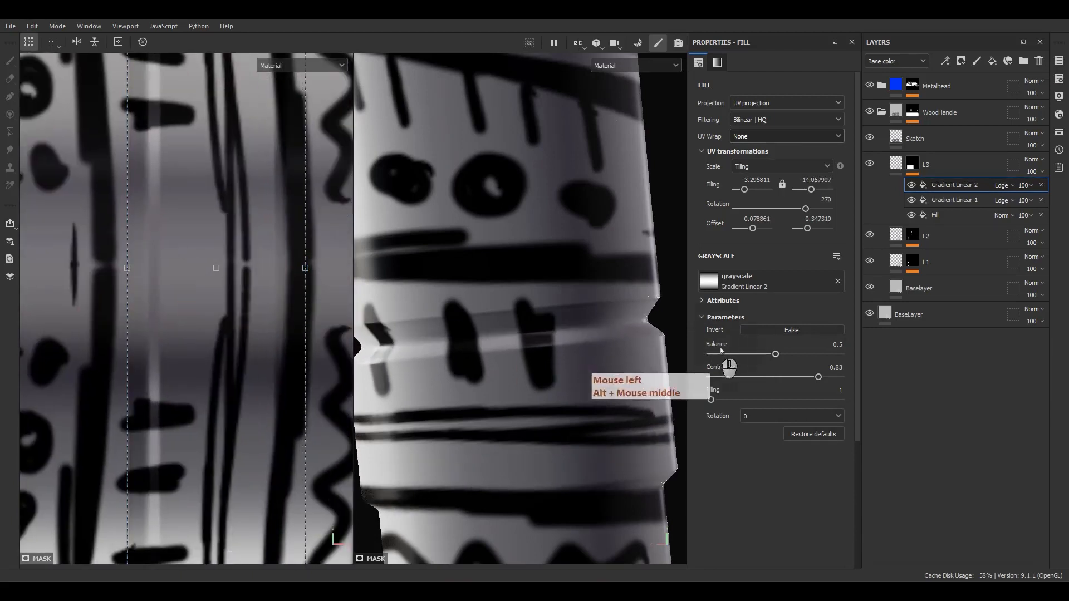
drag(818, 377, 828, 377)
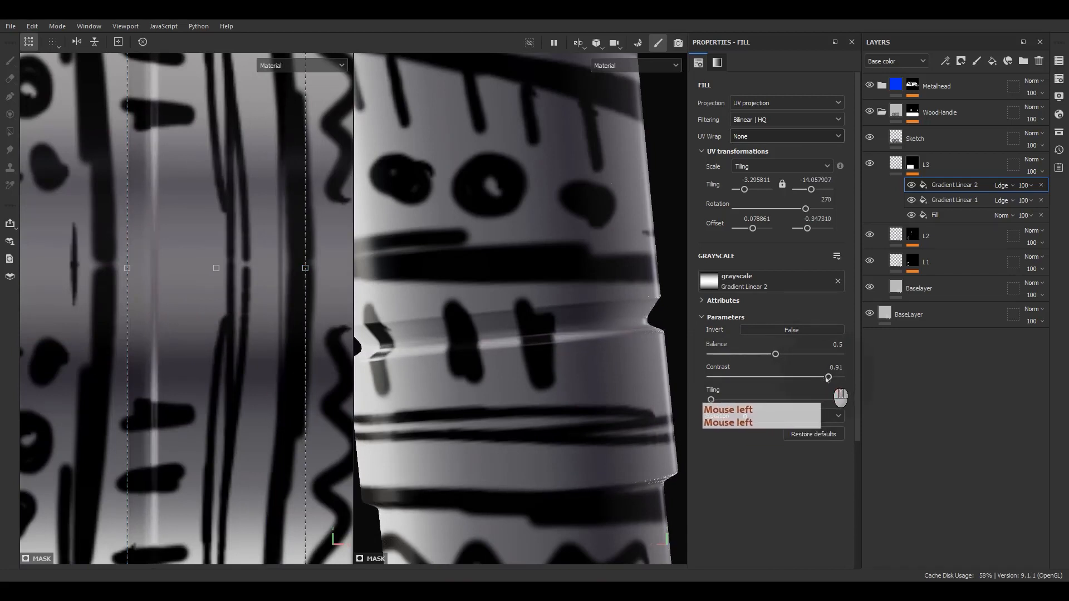
drag(775, 354, 800, 354)
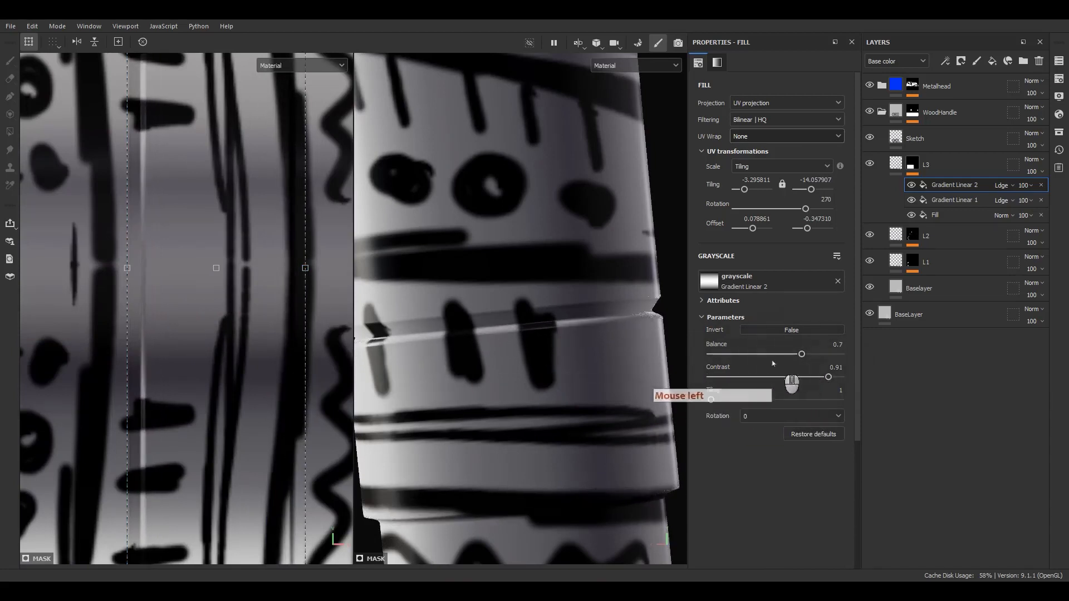
Check the groove from another angle, nudge the gradient fill right, and select Gradient Linear 1
scroll(238, 301, down, 5)
alt+drag(488, 391, 543, 359)
scroll(225, 297, up, 2)
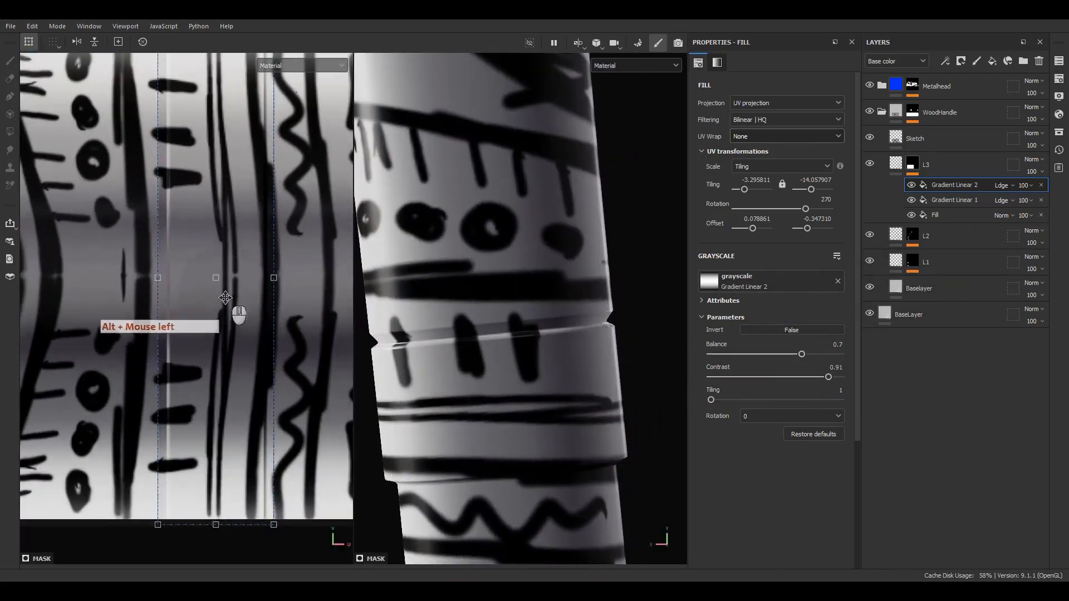
shift+drag(231, 334, 239, 335)
scroll(147, 292, up, 2)
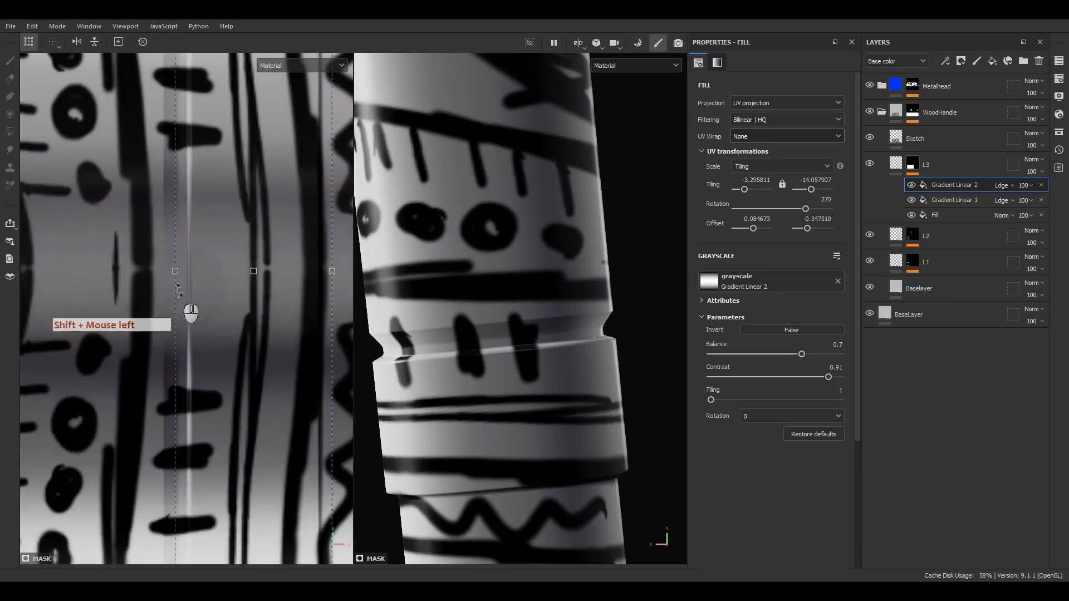
click(954, 200)
scroll(167, 288, up, 3)
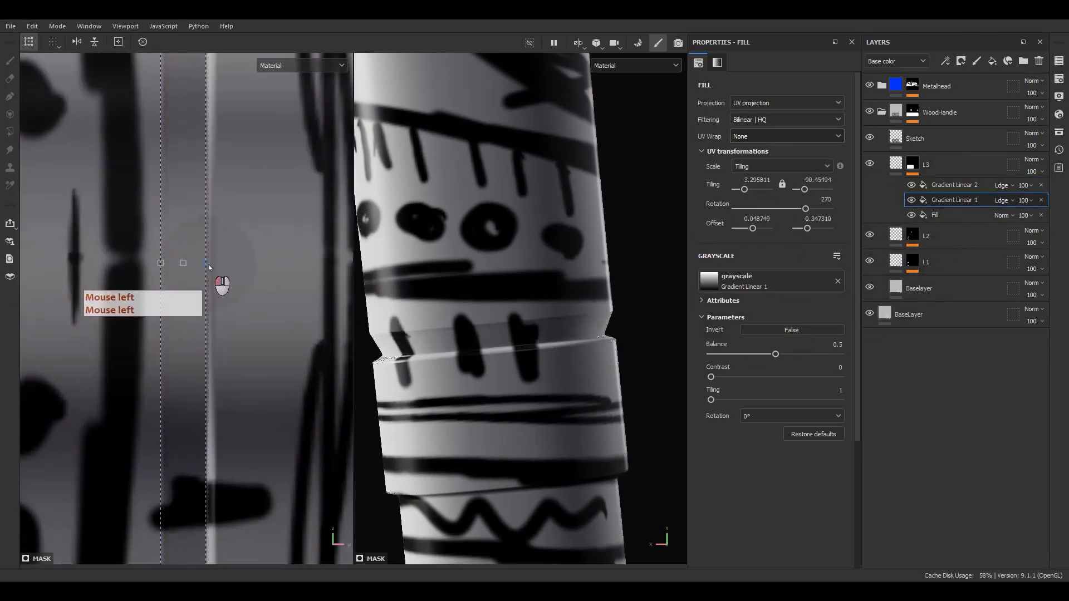
Enter 50 as Gradient Linear 2's opacity and orbit the handle to check the softer groove
alt+drag(521, 358, 563, 354)
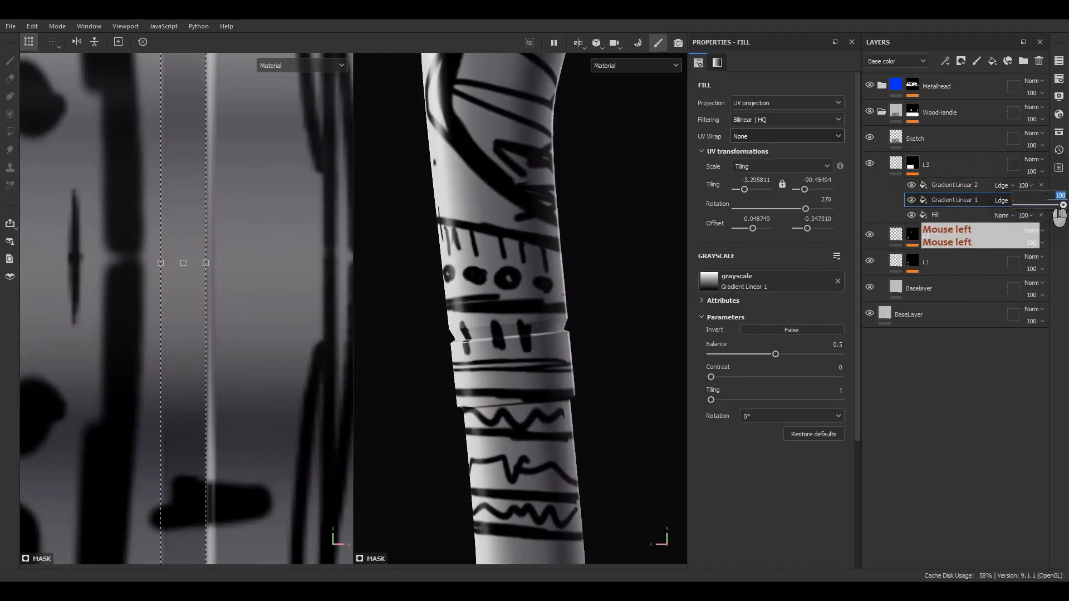
text(50)
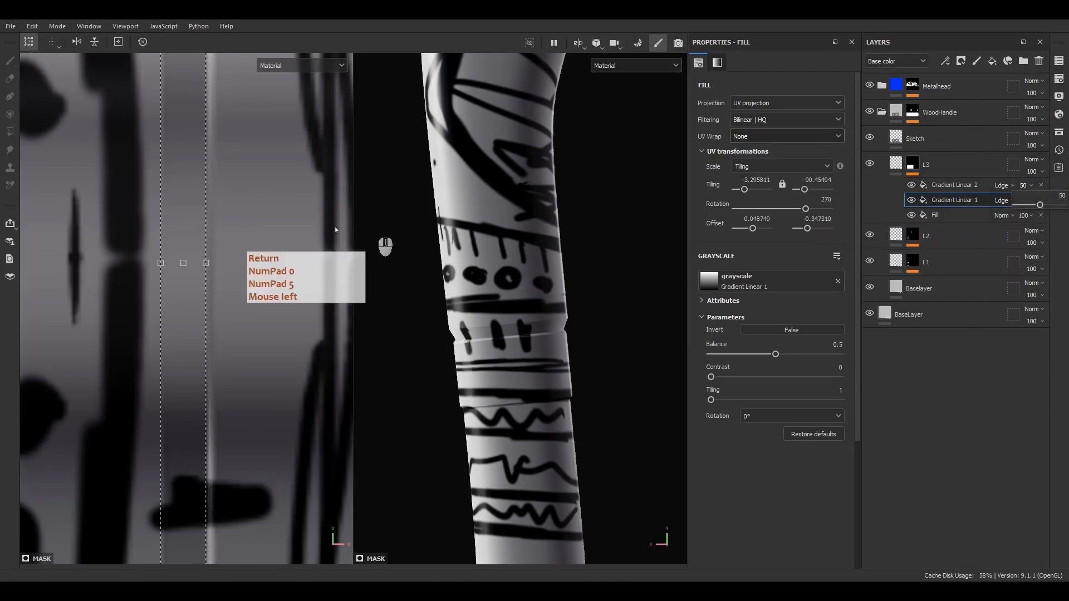
alt+drag(580, 406, 577, 354)
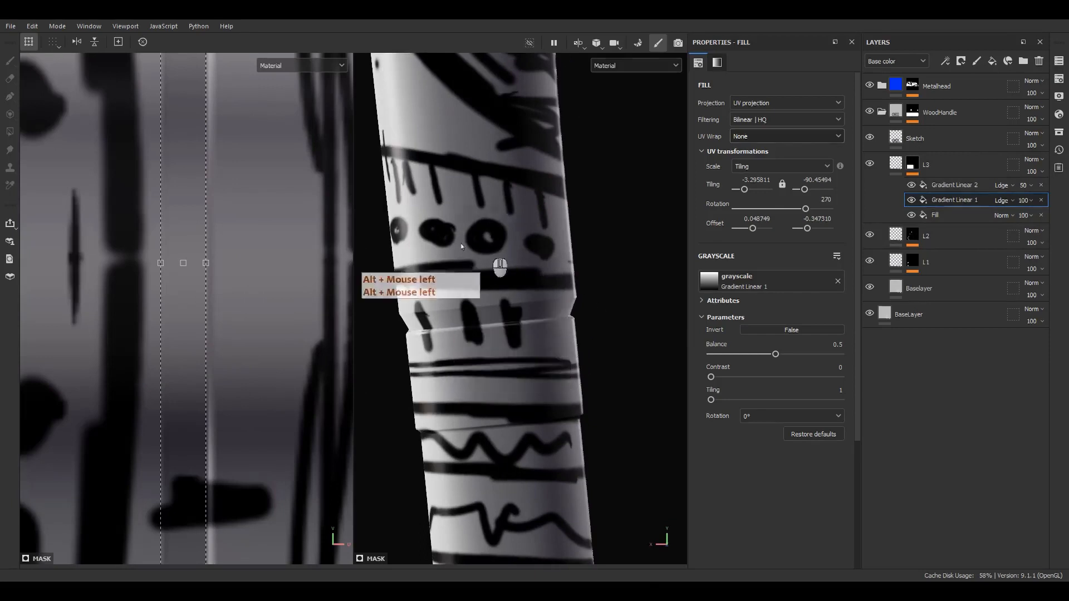
scroll(511, 364, down, 5)
alt+middle_drag(513, 365, 518, 300)
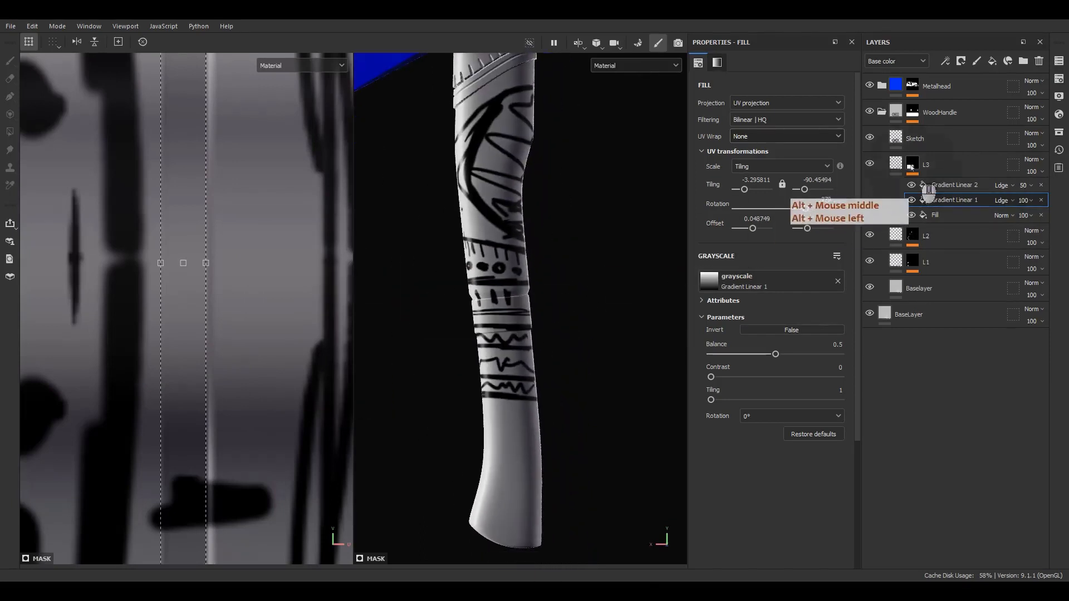
Hide the Sketch layer's strokes and reframe the 3D view on the handle
click(870, 138)
alt+middle_drag(597, 288, 614, 257)
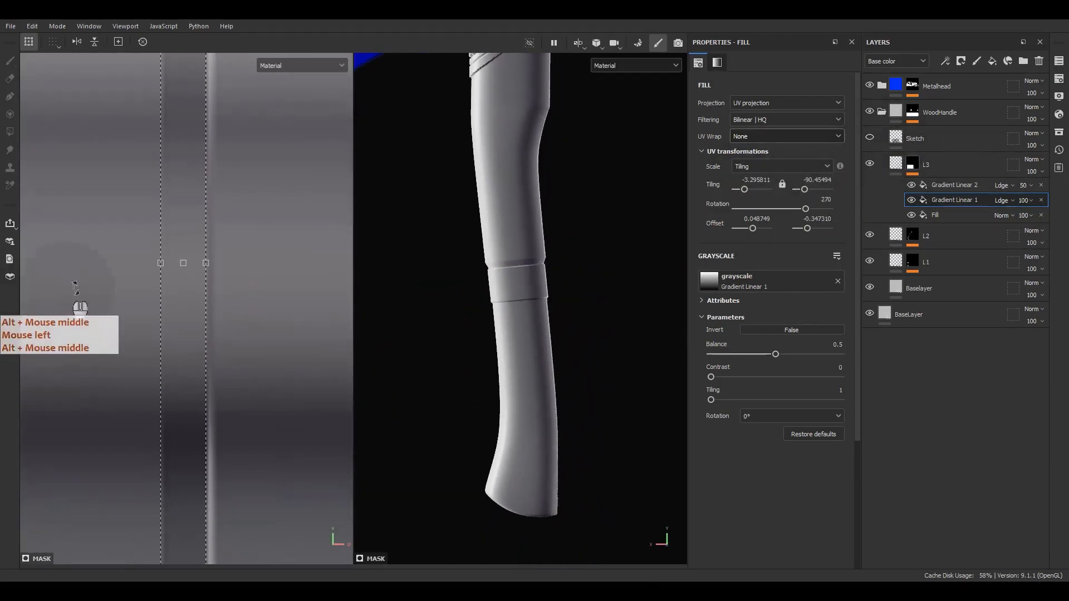
scroll(111, 276, down, 5)
Widen the Gradient Linear 2 band to tiling -11.334798, then duplicate that fill
click(952, 185)
scroll(231, 269, up, 3)
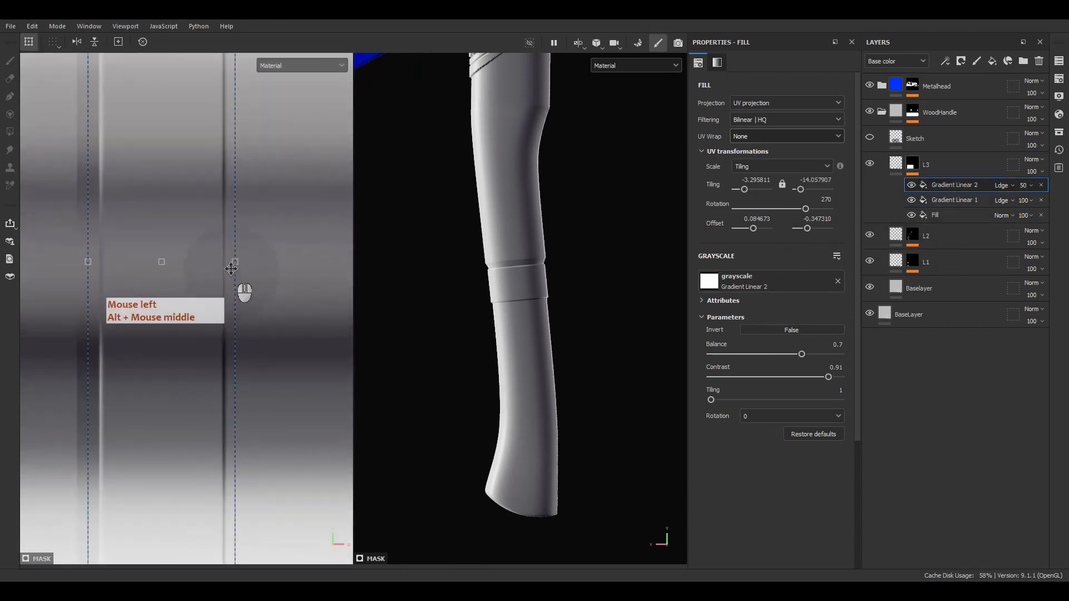
drag(231, 263, 270, 262)
scroll(512, 267, up, 4)
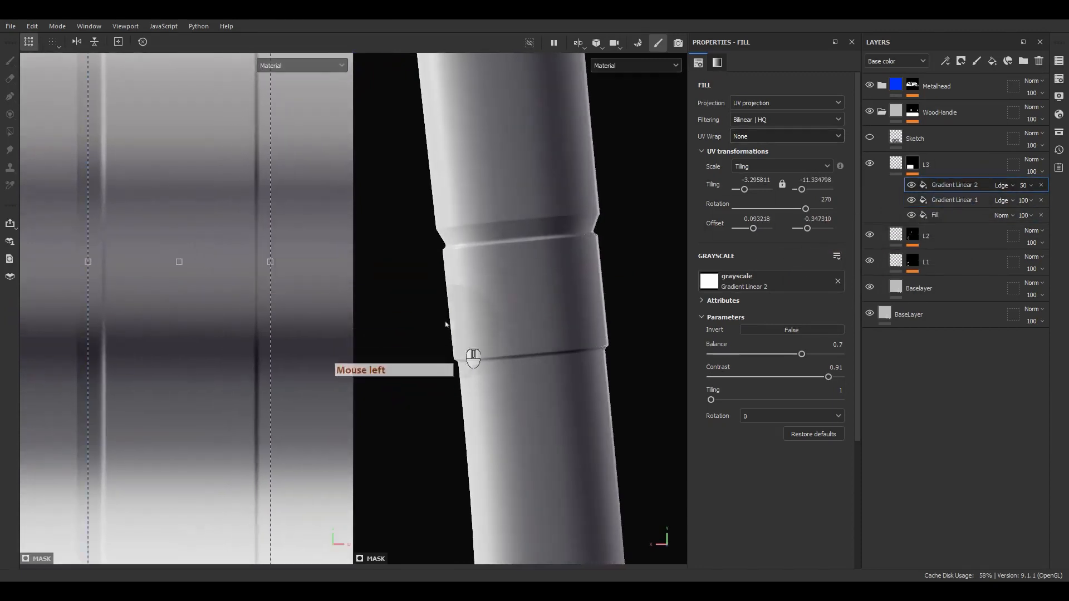
alt+drag(541, 252, 529, 299)
scroll(194, 286, down, 5)
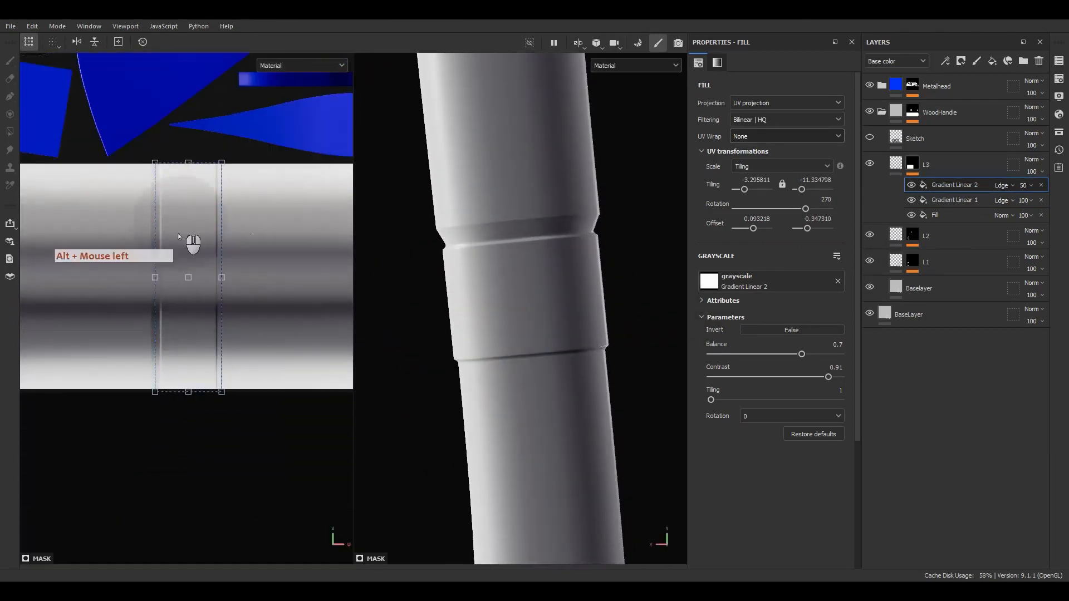
key(ctrl+d)
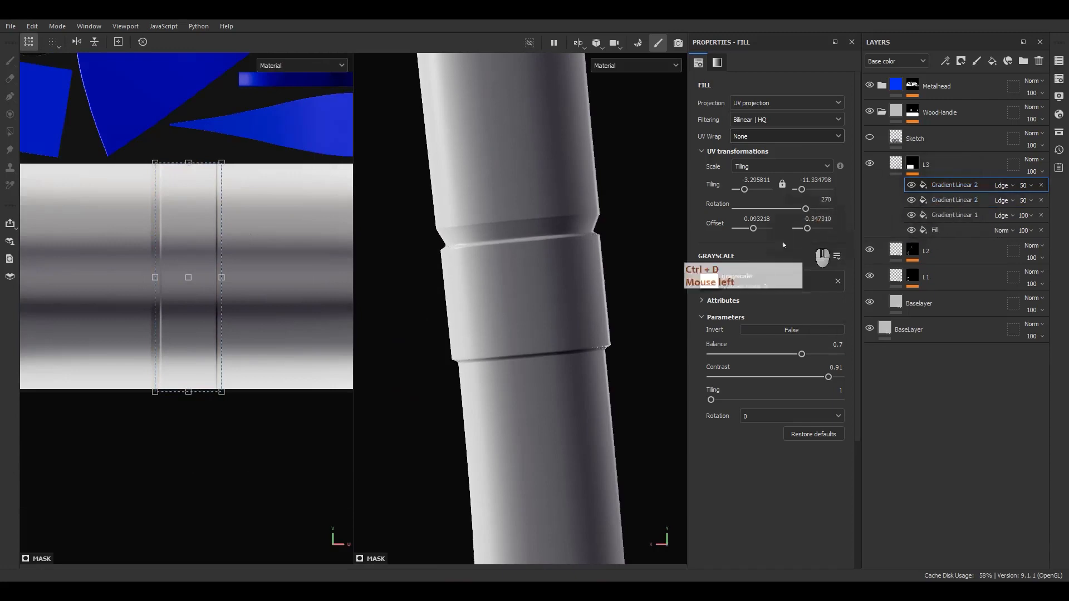
Move the copied gradient, set its tiling to 3, and stretch it into wider-spaced grooves
shift+drag(206, 306, 278, 305)
scroll(239, 295, up, 5)
drag(312, 367, 266, 377)
scroll(279, 333, down, 5)
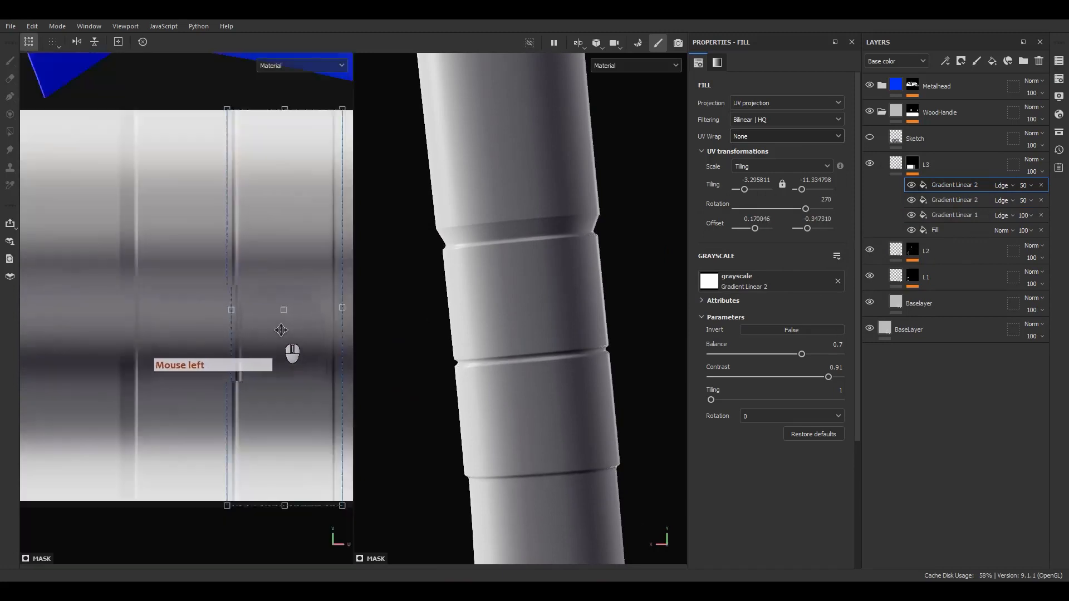
drag(711, 400, 727, 402)
alt+middle_drag(255, 328, 196, 312)
scroll(229, 327, up, 2)
shift+drag(228, 328, 232, 329)
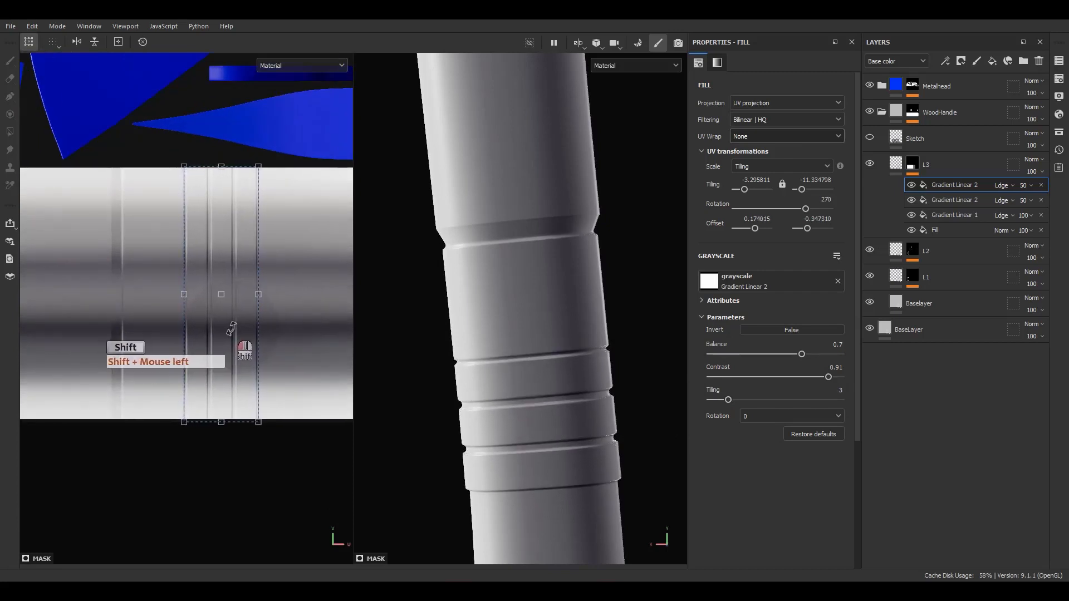
alt+middle_drag(283, 334, 218, 300)
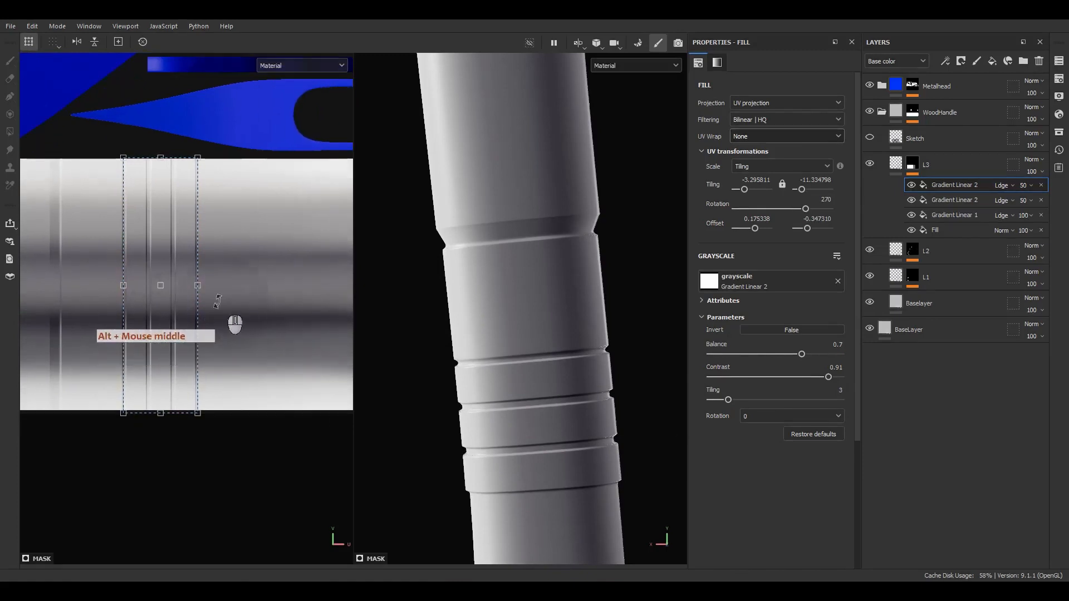
drag(199, 286, 244, 286)
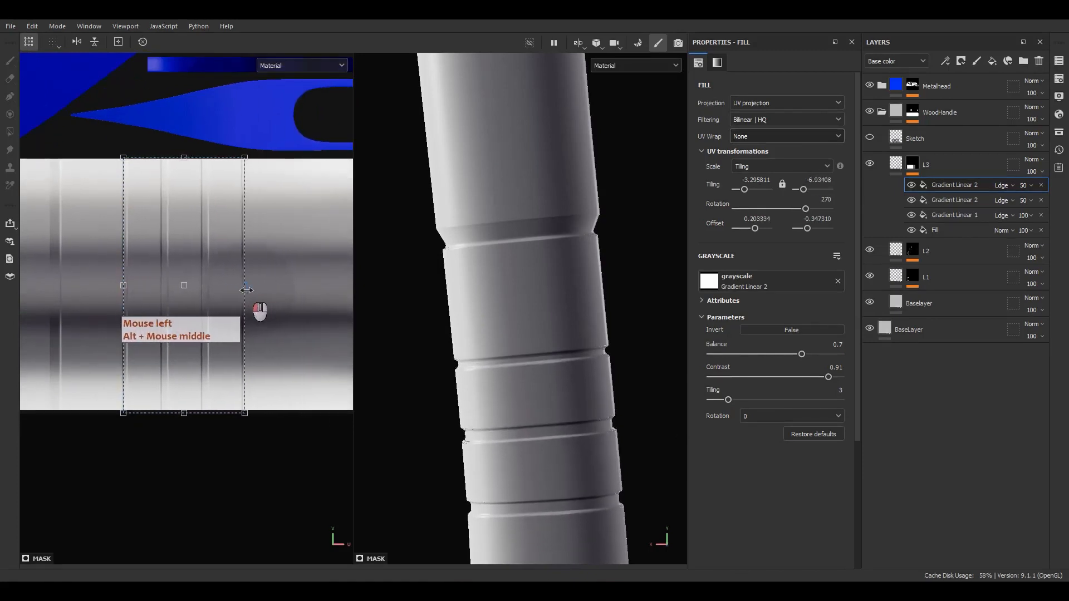
Set the copy's balance to 0.82 and contrast 0.53, checking the grooves in 3D
alt+drag(590, 274, 562, 356)
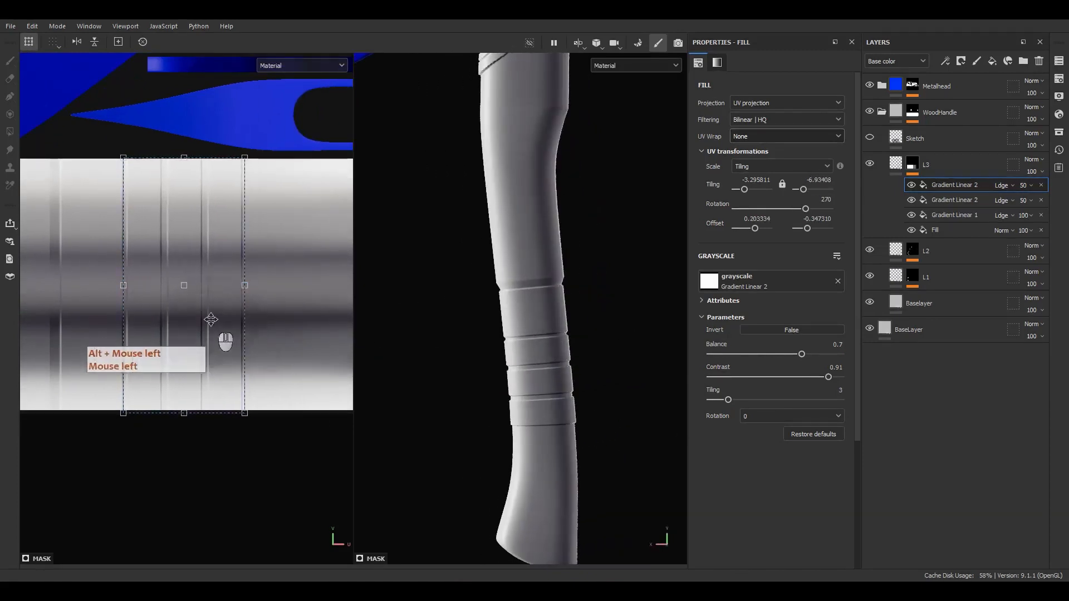
scroll(220, 341, up, 2)
mouse_move(801, 355)
mouse_down()
mouse_move(824, 355)
mouse_move(779, 377)
mouse_move(814, 359)
mouse_up()
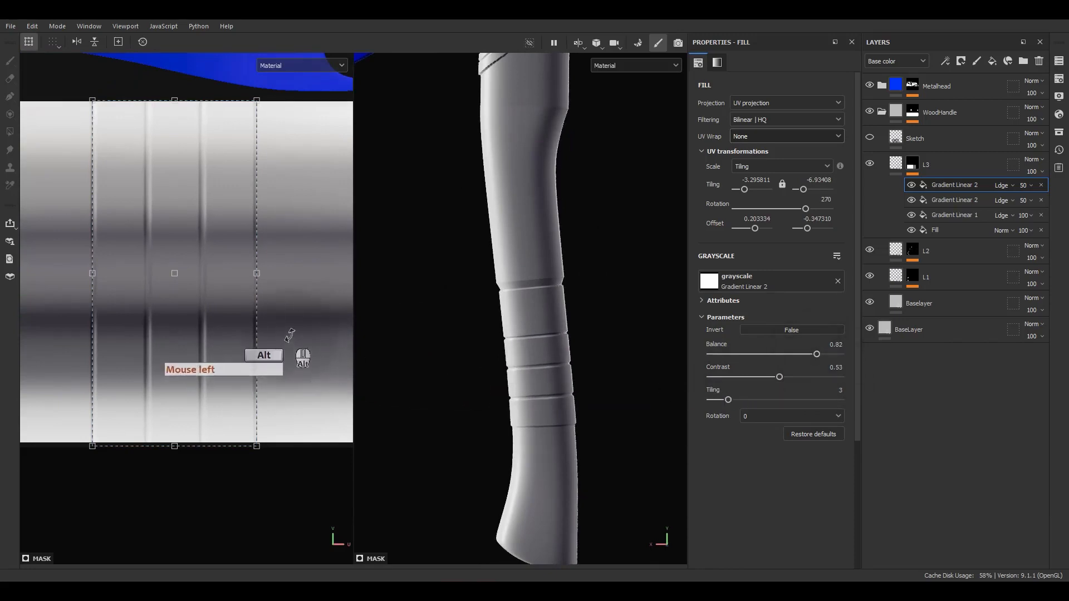
scroll(576, 390, up, 5)
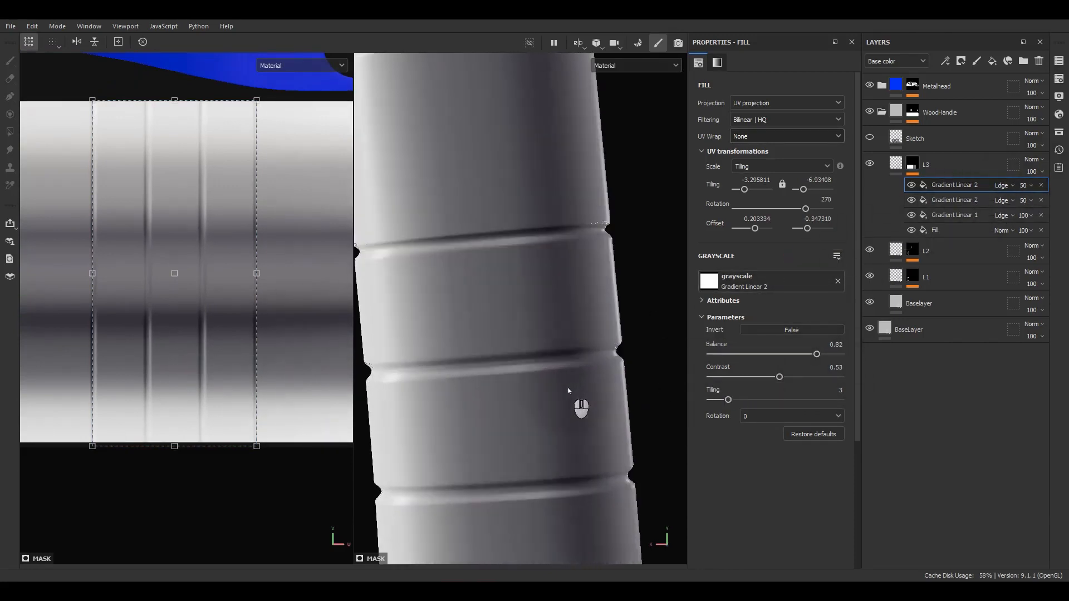
alt+drag(572, 411, 608, 369)
click(1024, 215)
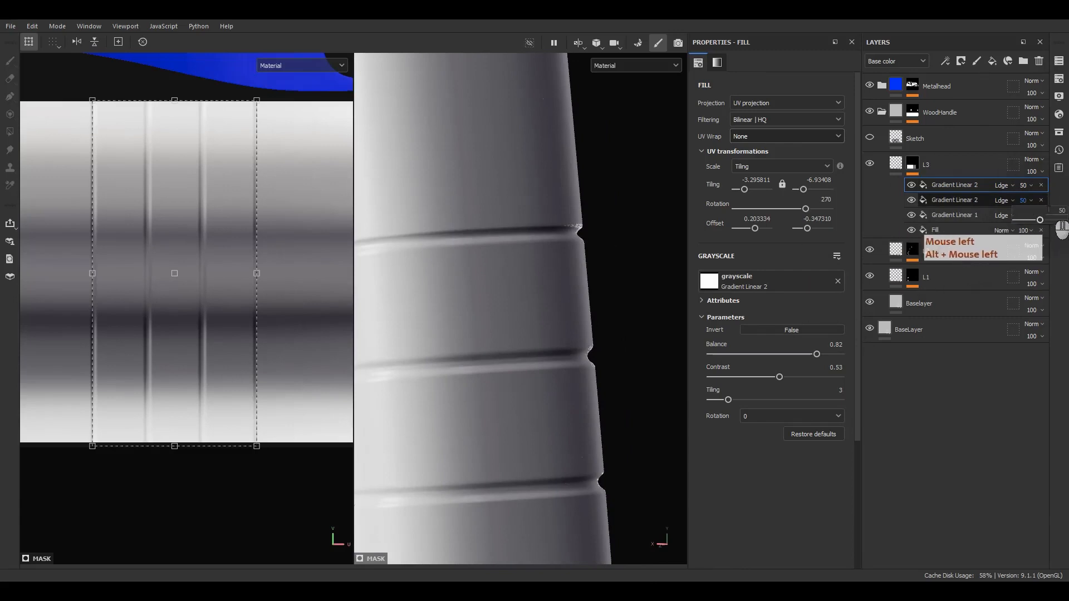
Set the second Gradient Linear 2 copy's opacity to 75
click(1036, 210)
text(75)
key(Return)
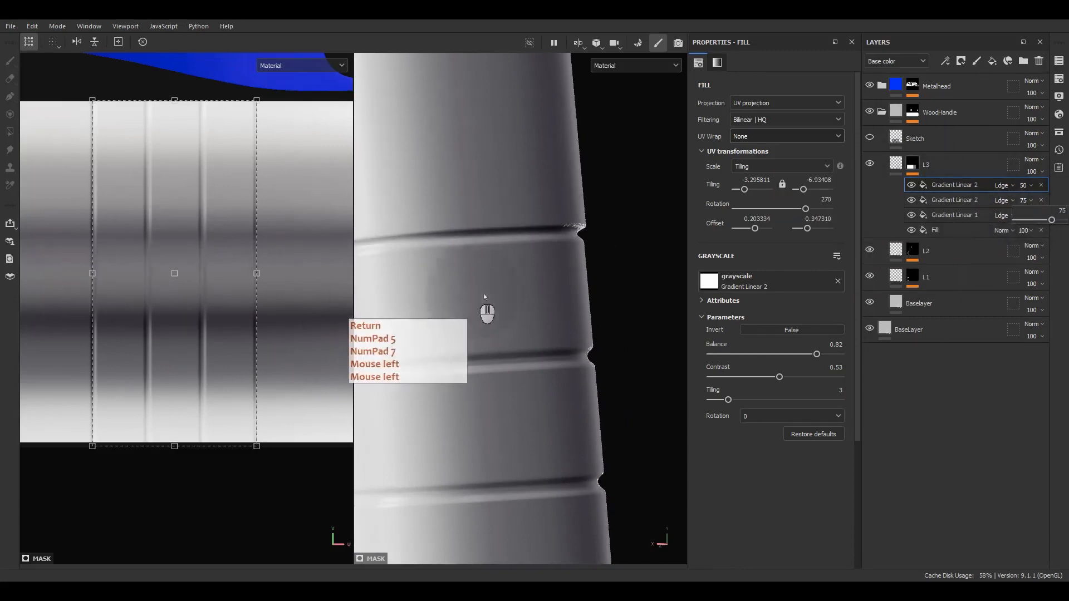
alt+middle_drag(615, 296, 607, 374)
alt+drag(607, 375, 593, 385)
alt+shift+right_drag(580, 233, 530, 158)
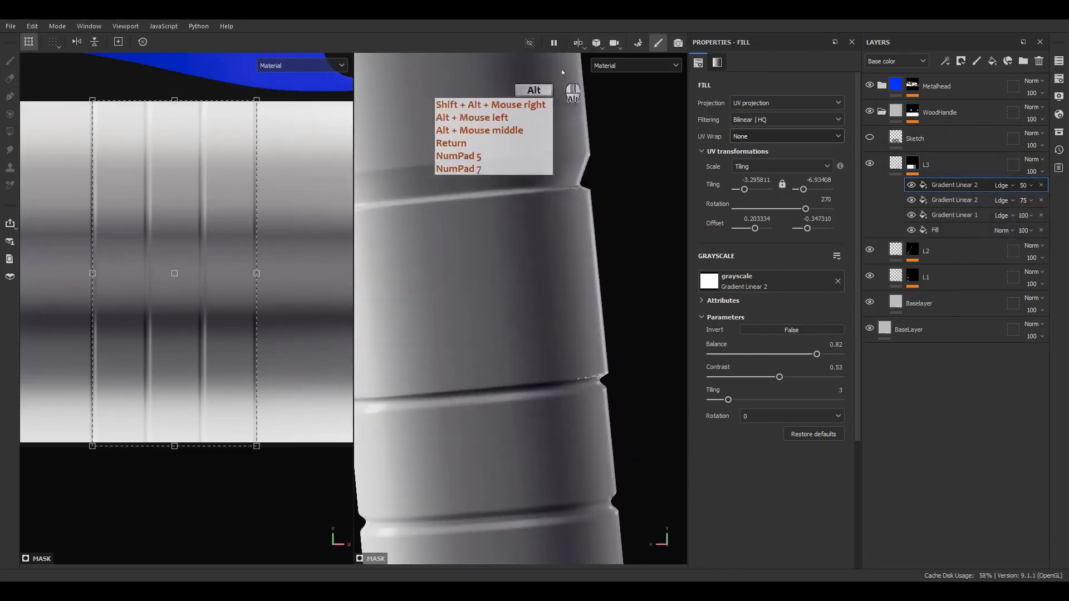
Lower layer L3's material height to 0.25
click(895, 164)
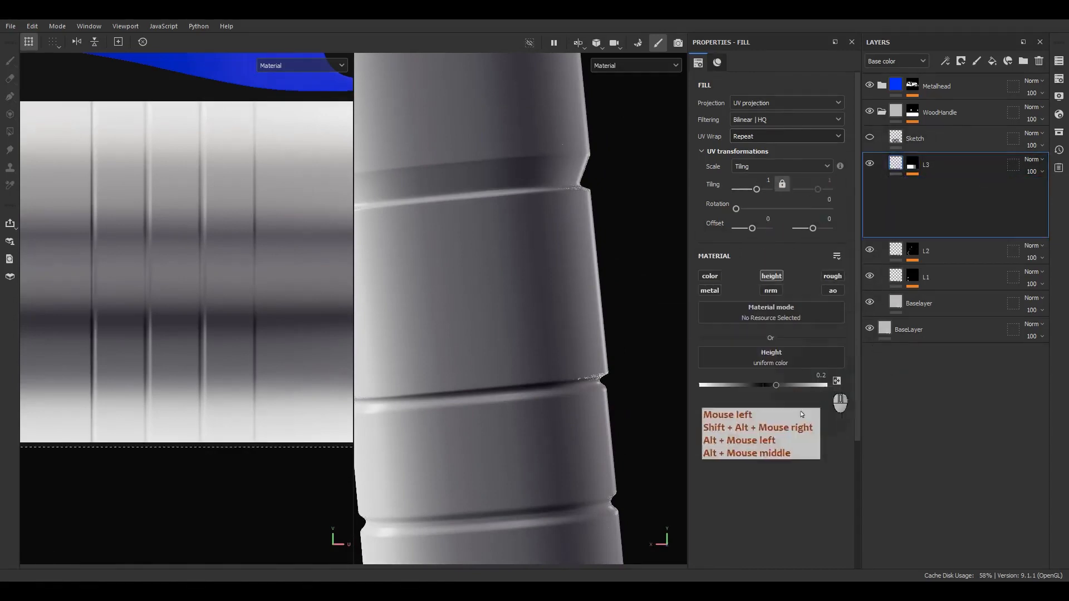
click(818, 376)
key(Return)
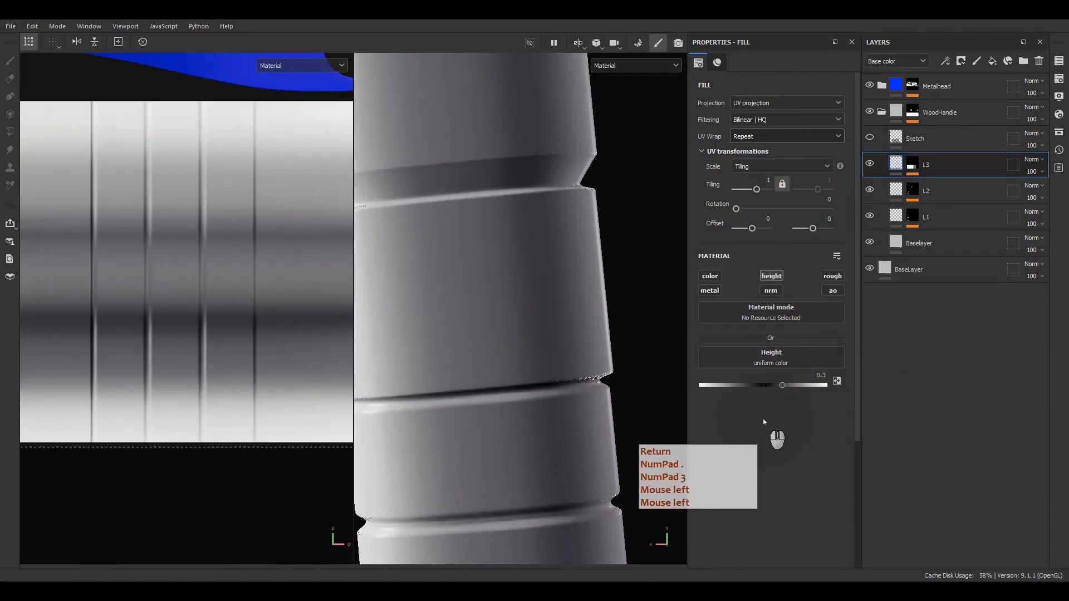
scroll(518, 306, down, 5)
alt+middle_drag(535, 317, 534, 373)
alt+drag(534, 372, 511, 307)
scroll(479, 210, up, 5)
scroll(540, 255, up, 3)
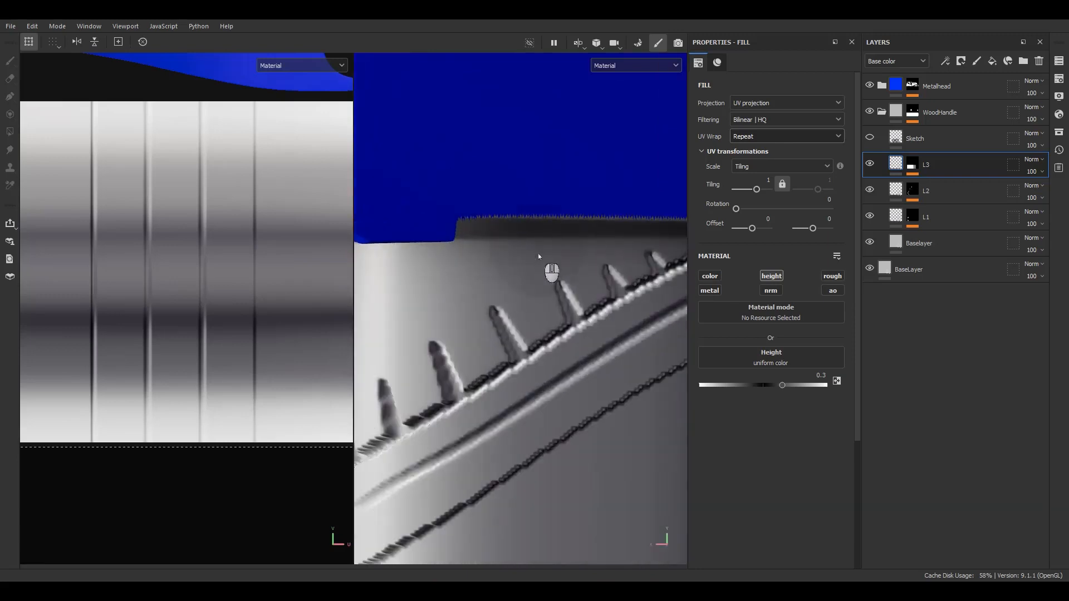
alt+drag(539, 255, 575, 255)
scroll(538, 260, down, 6)
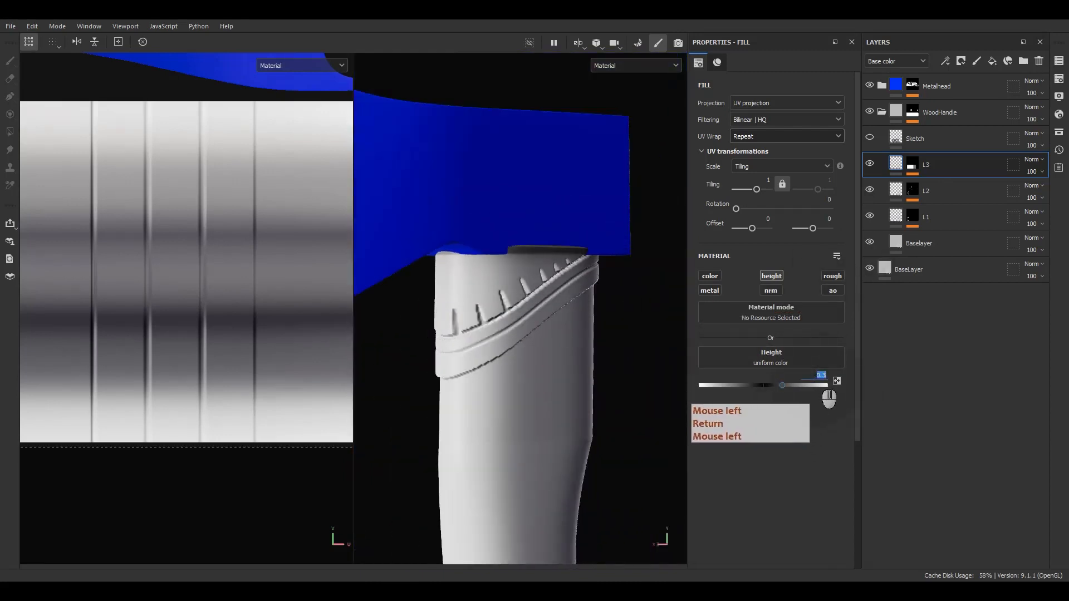
key(Return)
alt+drag(549, 335, 526, 334)
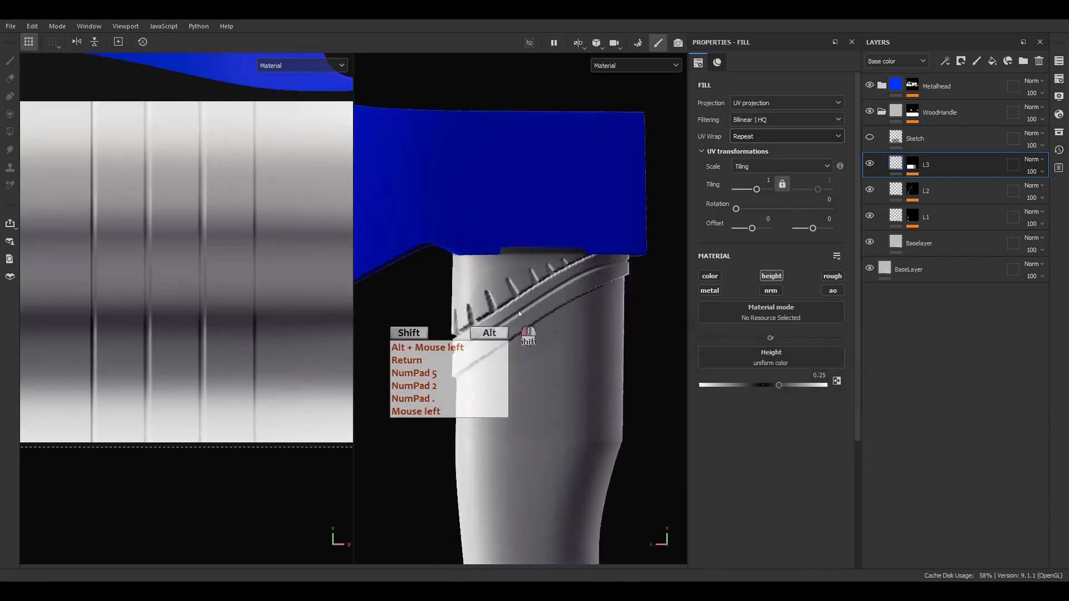
Toggle L3's visibility to compare, then display L3's mask on its own
click(871, 164)
click(870, 164)
alt+click(912, 164)
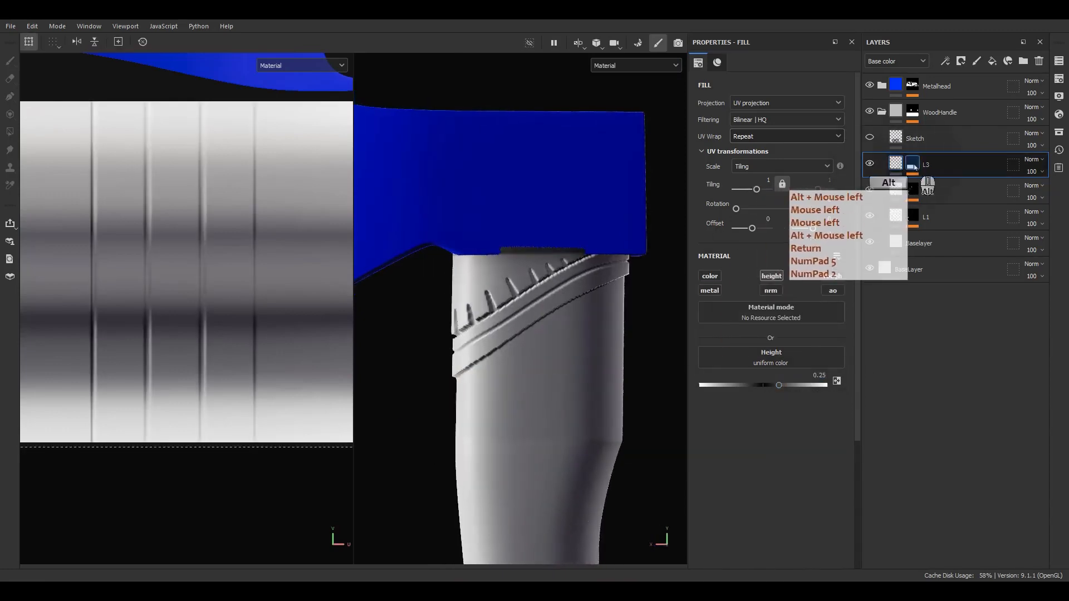
scroll(543, 272, down, 3)
scroll(545, 273, up, 5)
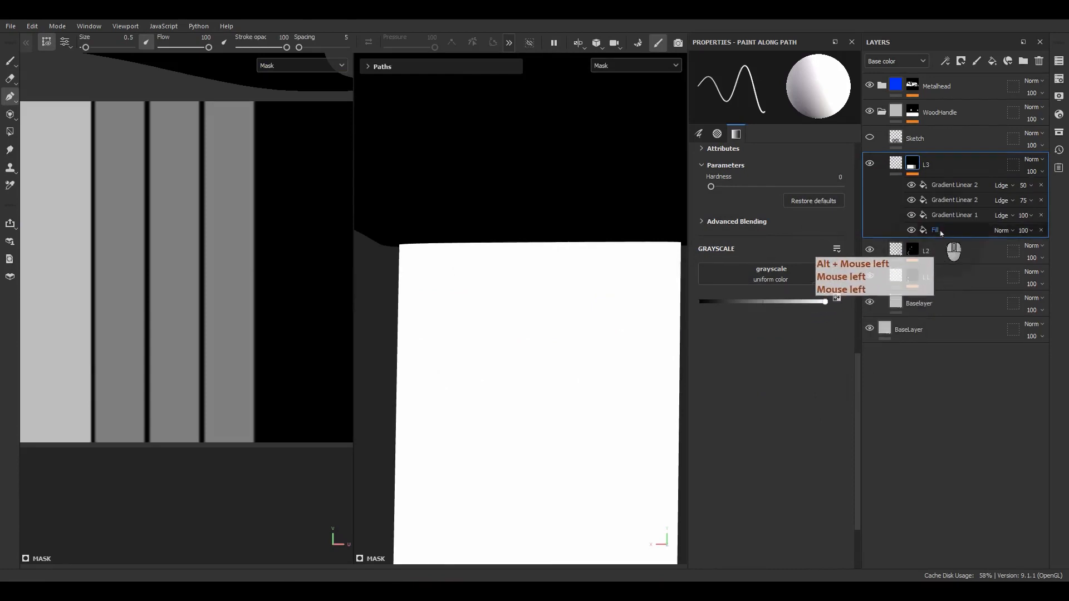
Trim the left side of L3's mask Fill, retiling it to 2.247566 with offset -0.169095
click(939, 231)
scroll(571, 295, down, 2)
scroll(571, 295, down, 3)
scroll(155, 304, down, 5)
alt+middle_drag(148, 306, 327, 294)
scroll(70, 292, up, 2)
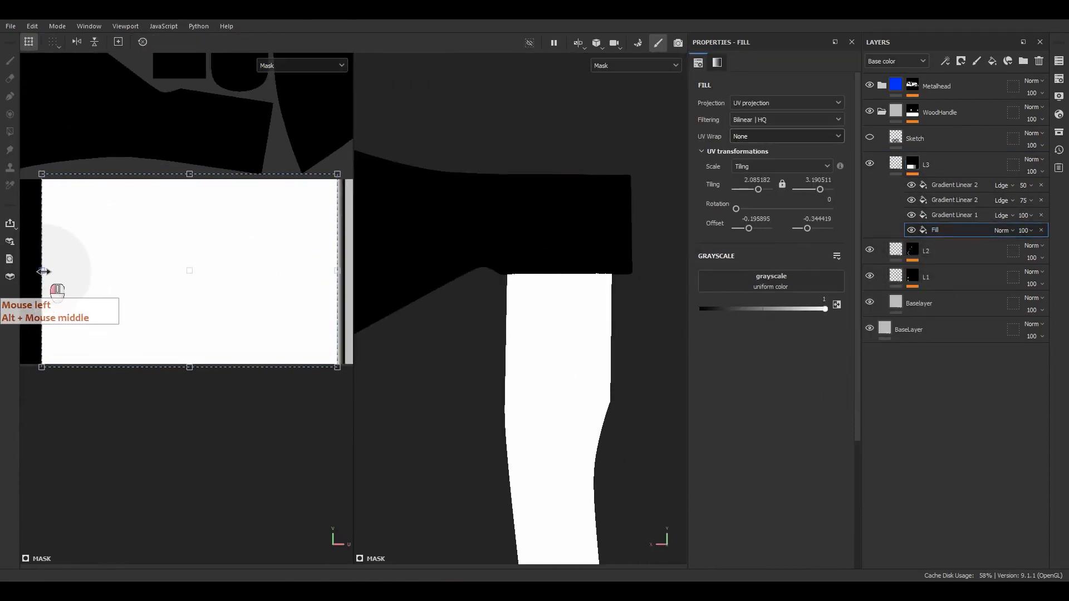
drag(79, 275, 77, 279)
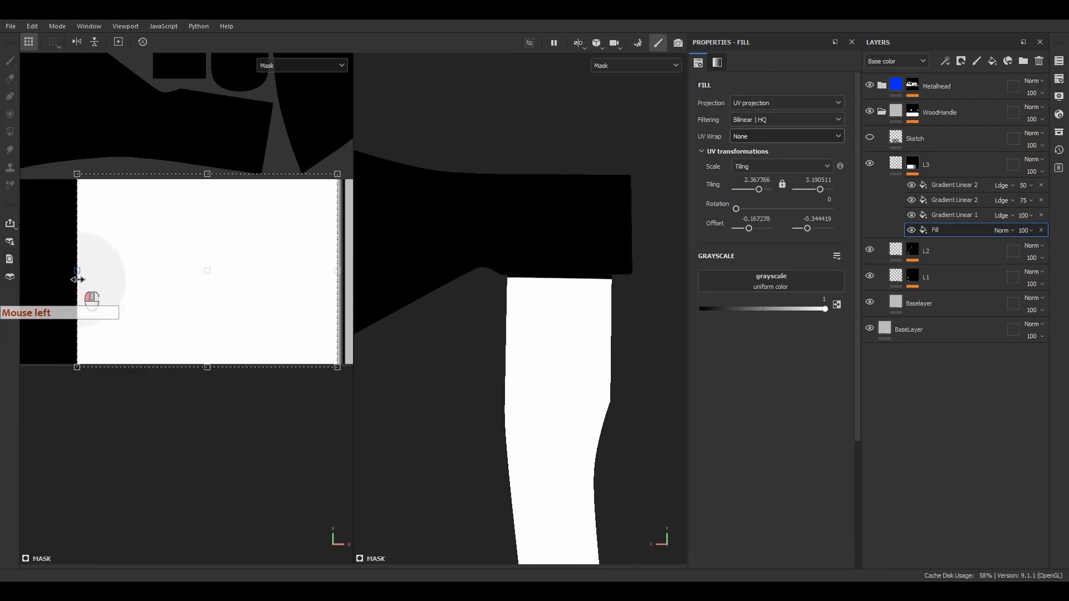
Return to material view and extend L3's mask Fill slightly left, retiling it to 2.324796
key(m)
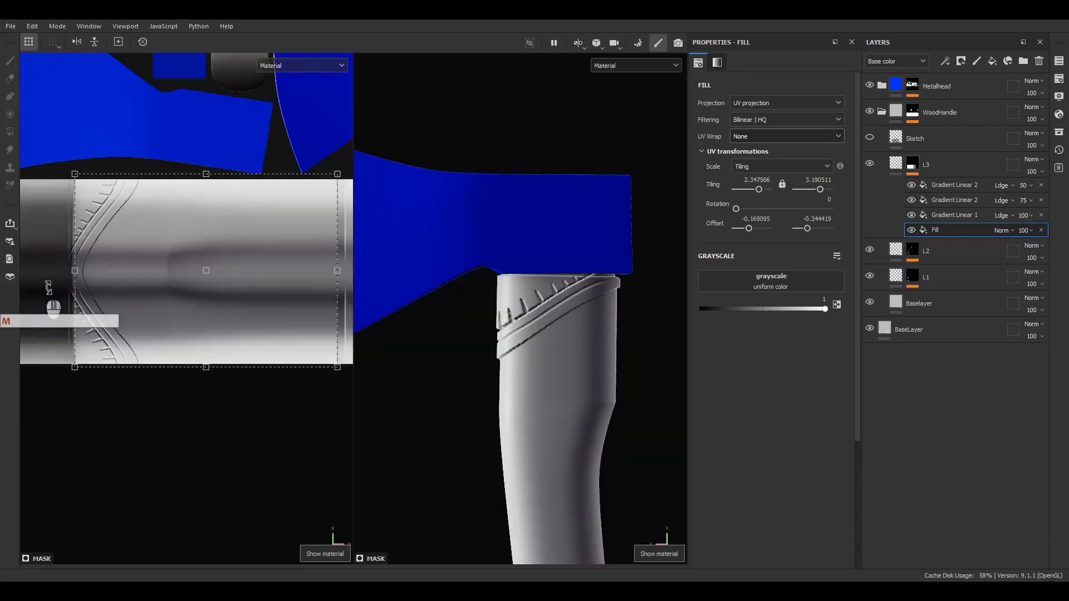
scroll(64, 281, up, 2)
alt+middle_drag(75, 272, 197, 289)
scroll(199, 289, up, 5)
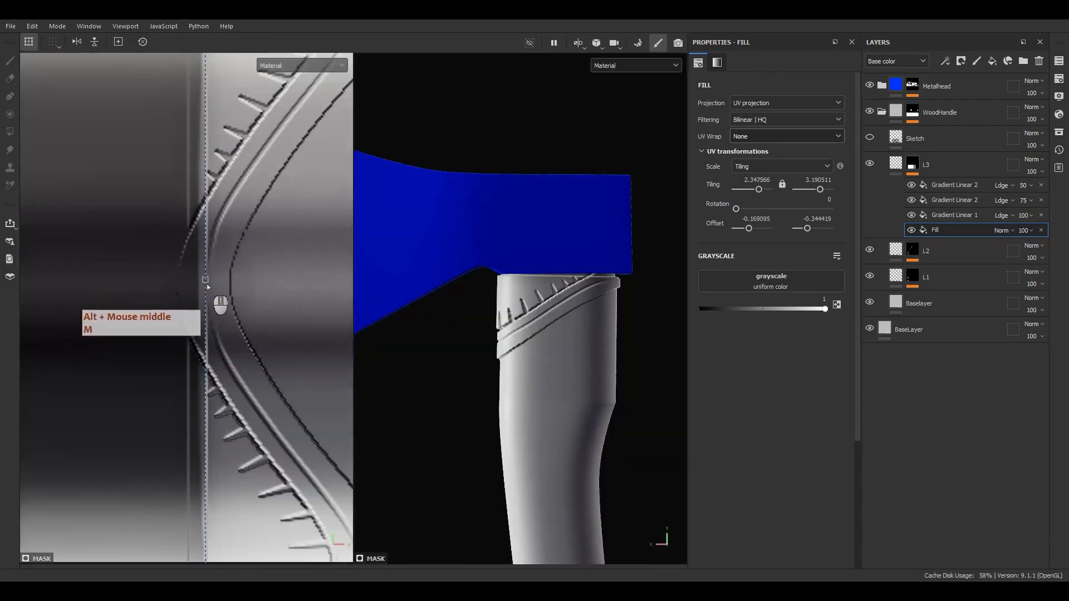
drag(206, 281, 200, 281)
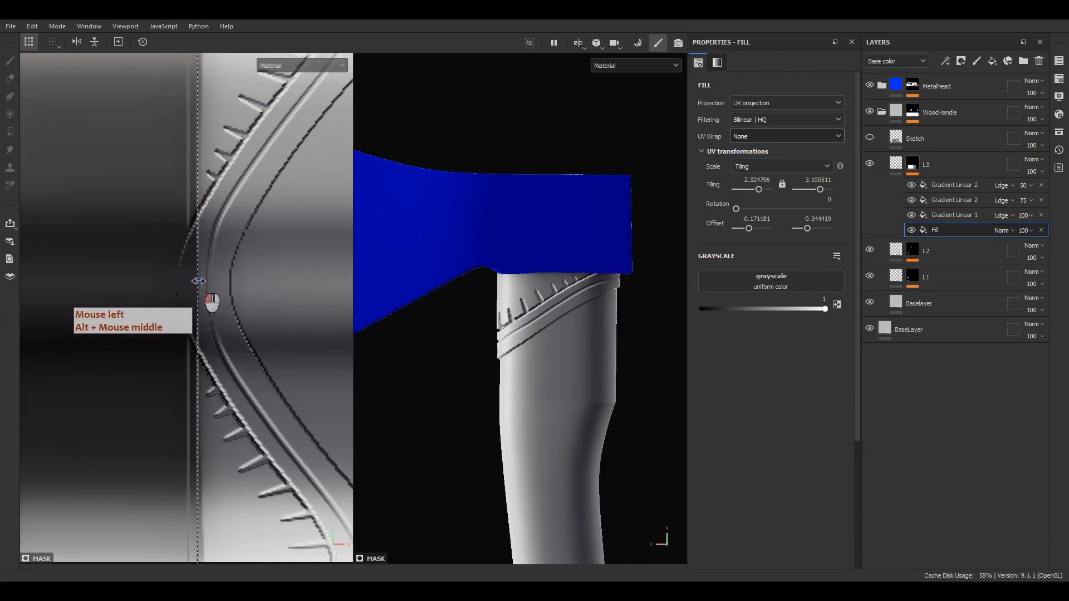
Inspect the extended band from front, top and straight side views of the handle
alt+drag(462, 301, 535, 284)
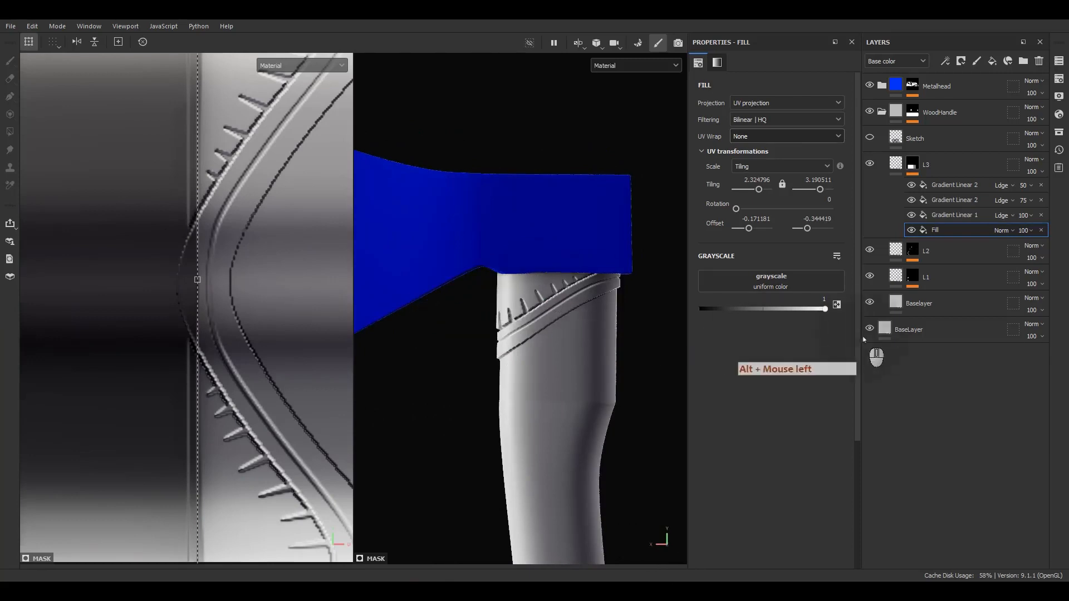
scroll(573, 283, down, 8)
alt+drag(597, 346, 552, 308)
scroll(620, 278, up, 7)
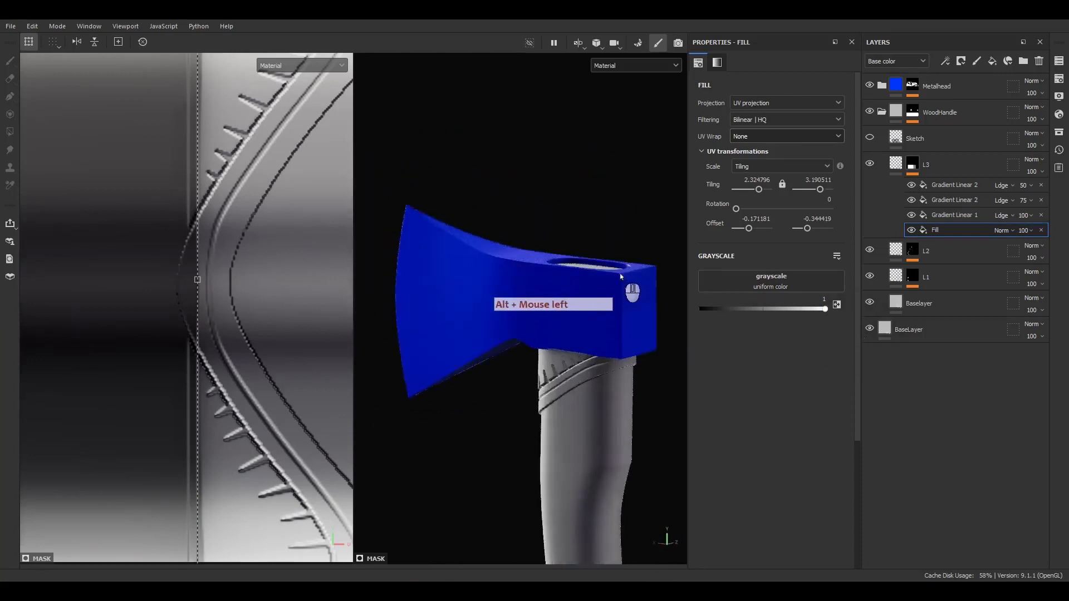
alt+drag(621, 275, 425, 208)
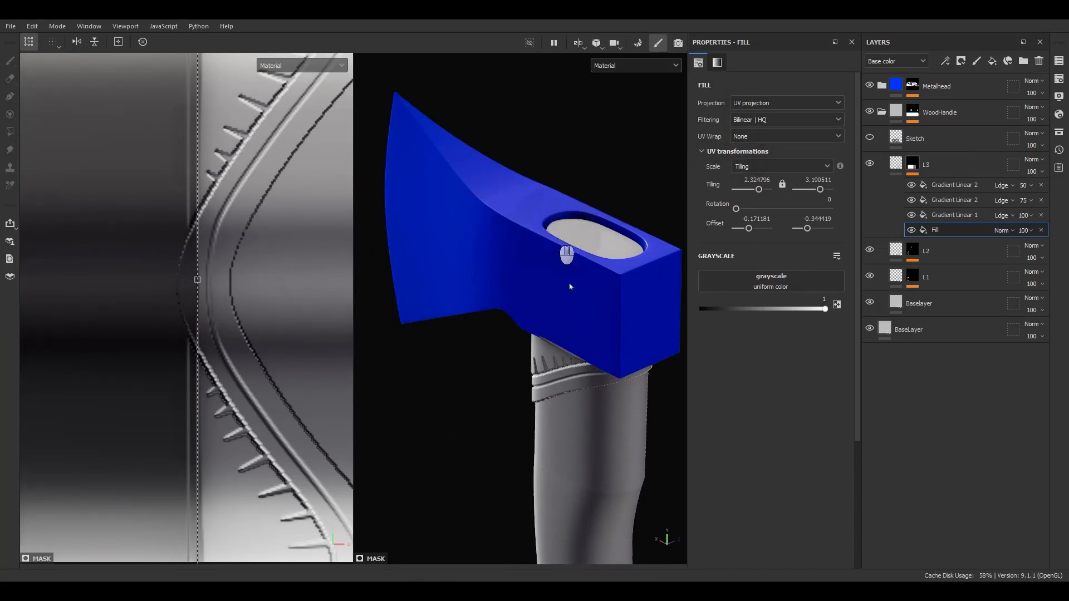
scroll(546, 340, down, 5)
scroll(148, 233, down, 4)
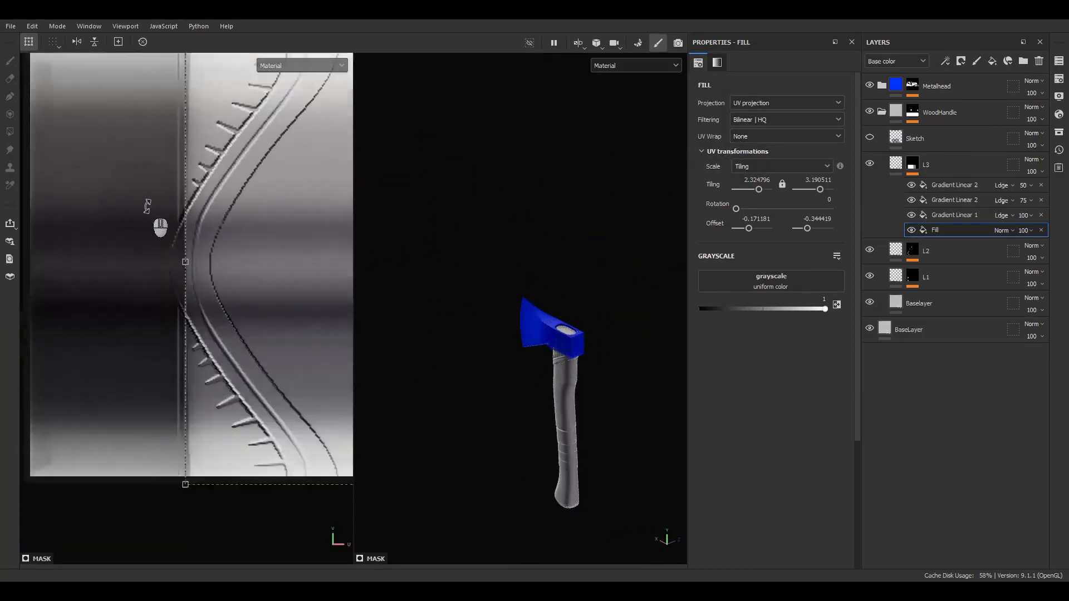
scroll(141, 239, down, 4)
alt+middle_drag(189, 351, 137, 337)
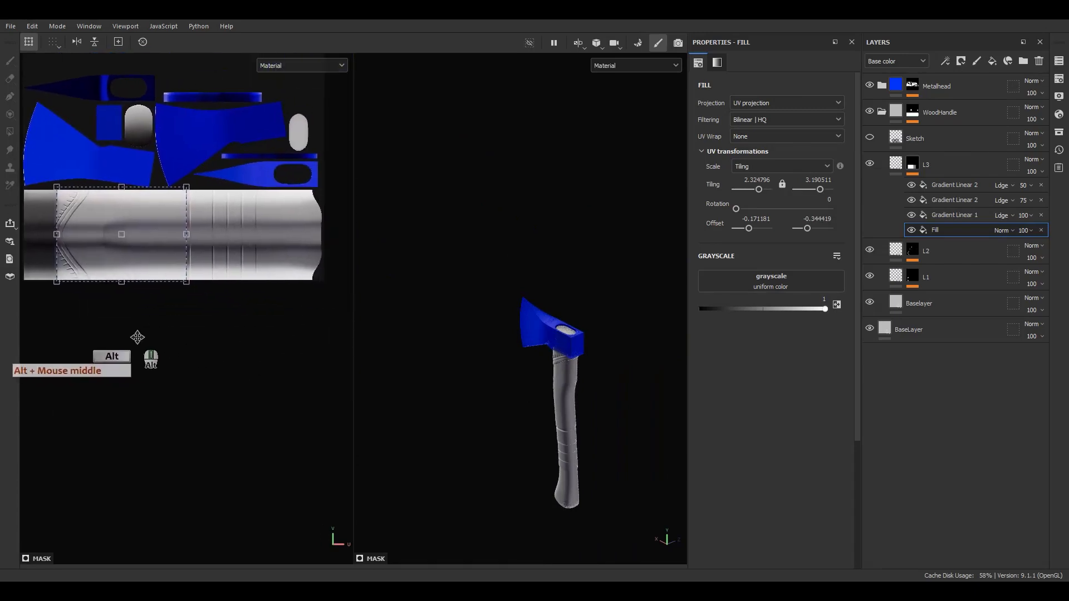
scroll(565, 468, up, 5)
alt+middle_drag(564, 469, 537, 283)
alt+drag(538, 284, 601, 303)
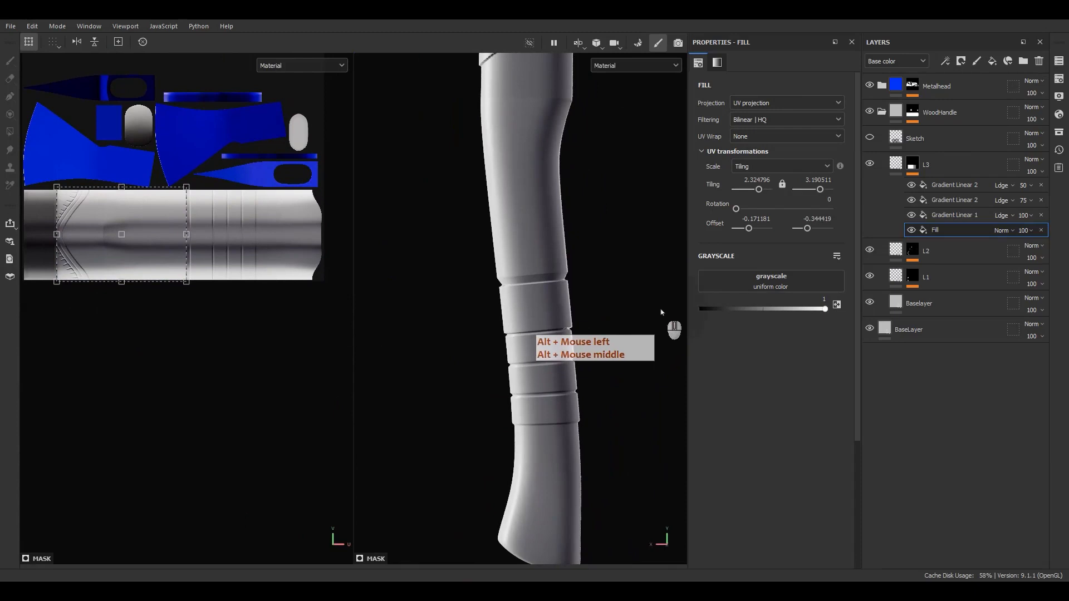
Add a Paint effect above the top Gradient Linear 2 in L3's mask stack
click(947, 185)
right_click(915, 189)
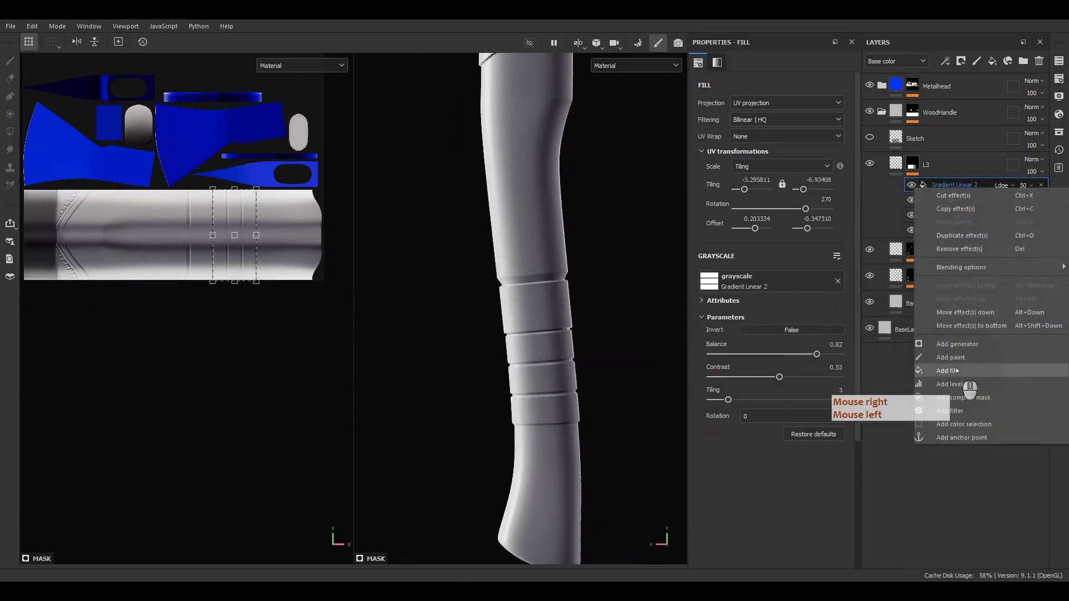
click(933, 366)
scroll(526, 322, up, 8)
Draw a three-point paint-along-path stroke vertically down the upper ring band
alt+middle_drag(515, 296, 518, 339)
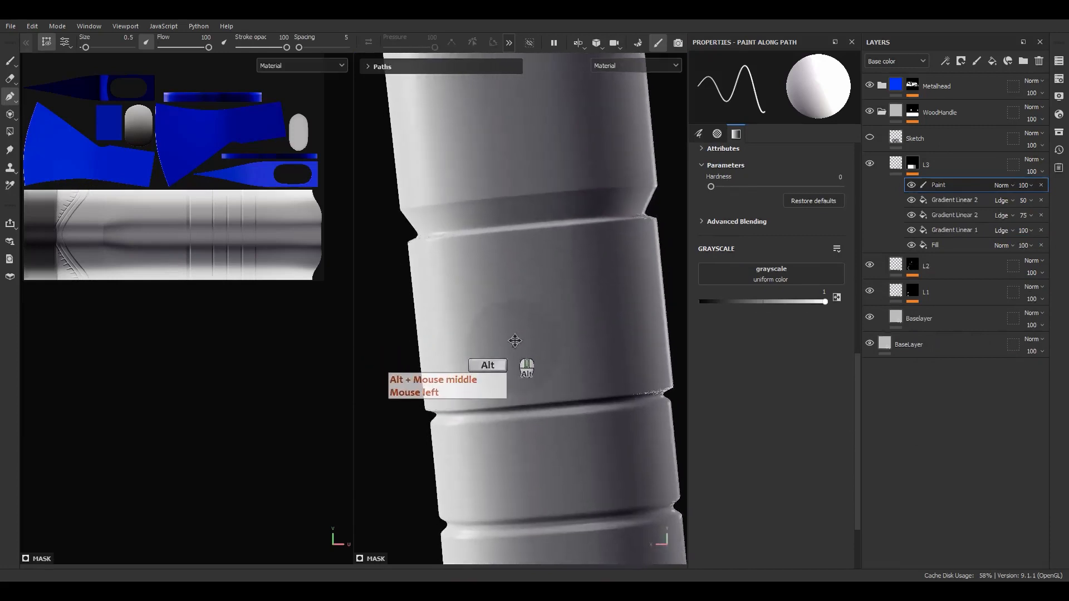
alt+drag(479, 332, 575, 319)
alt+middle_drag(485, 317, 560, 309)
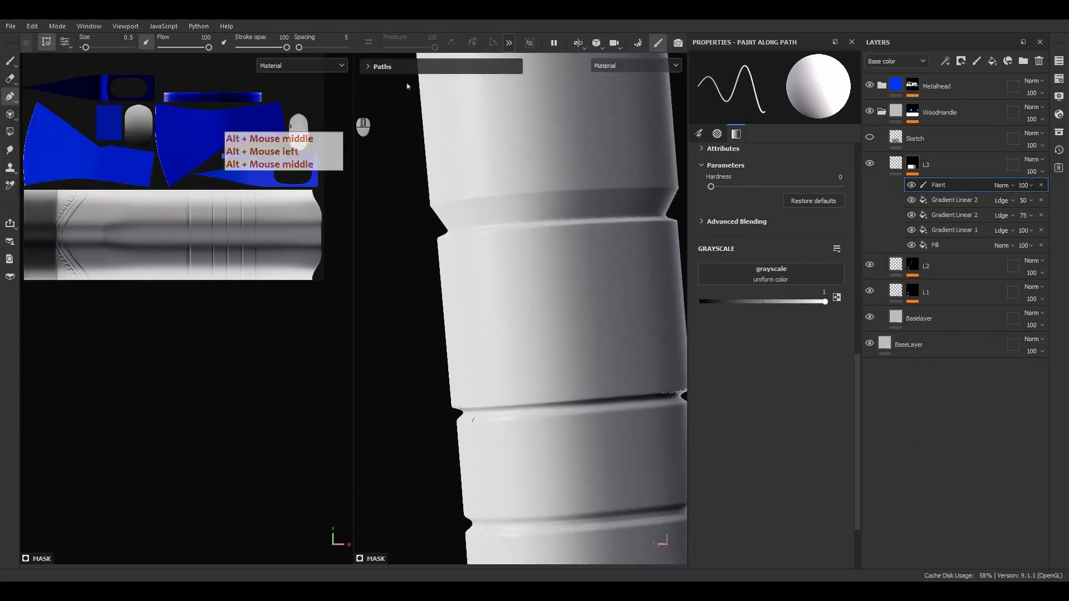
click(510, 44)
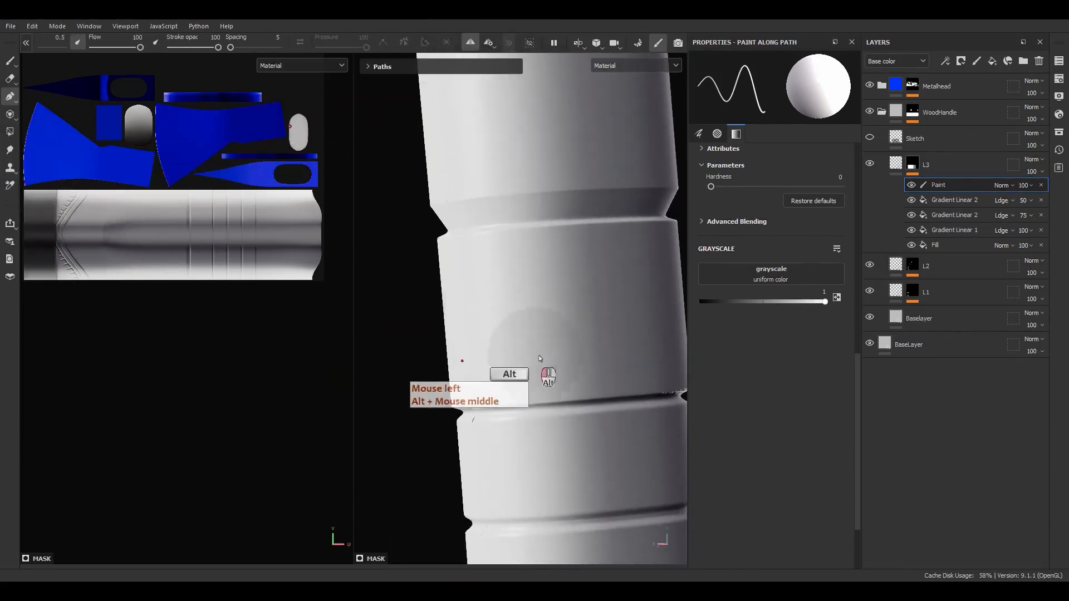
alt+drag(529, 348, 490, 248)
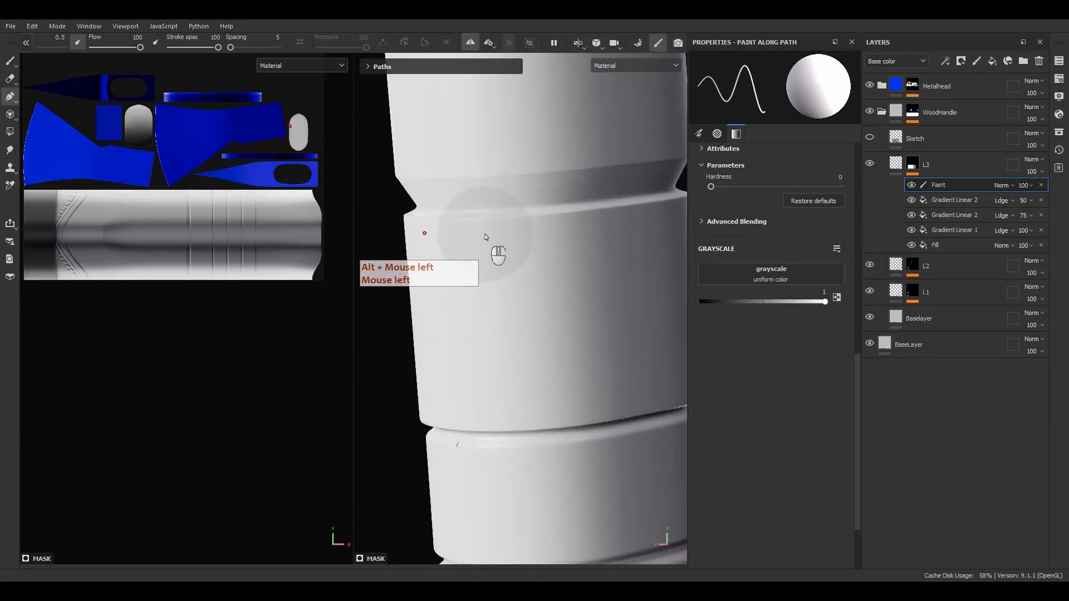
click(499, 231)
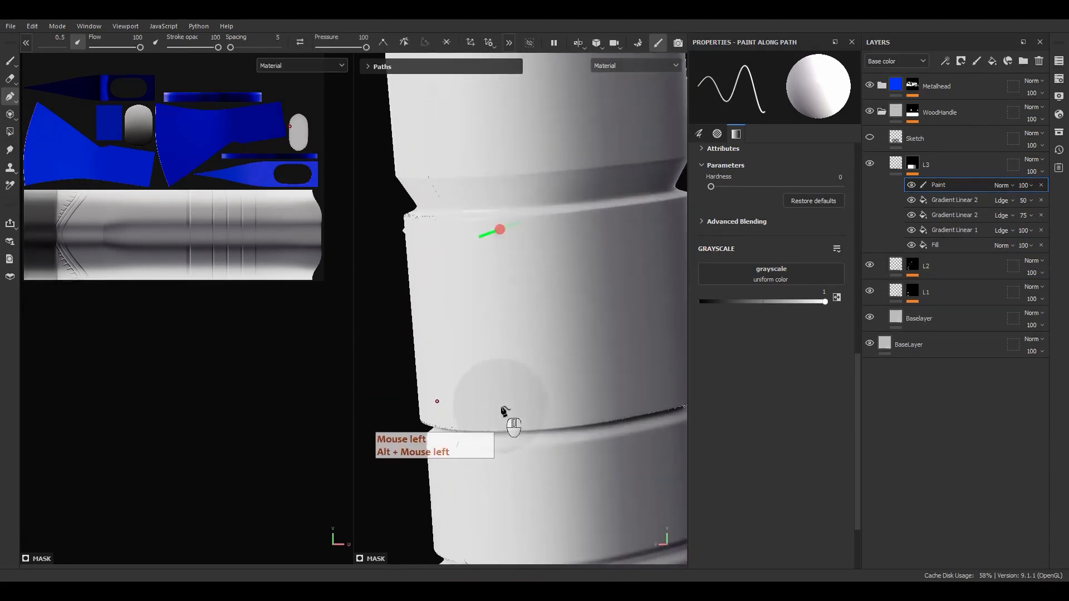
click(501, 324)
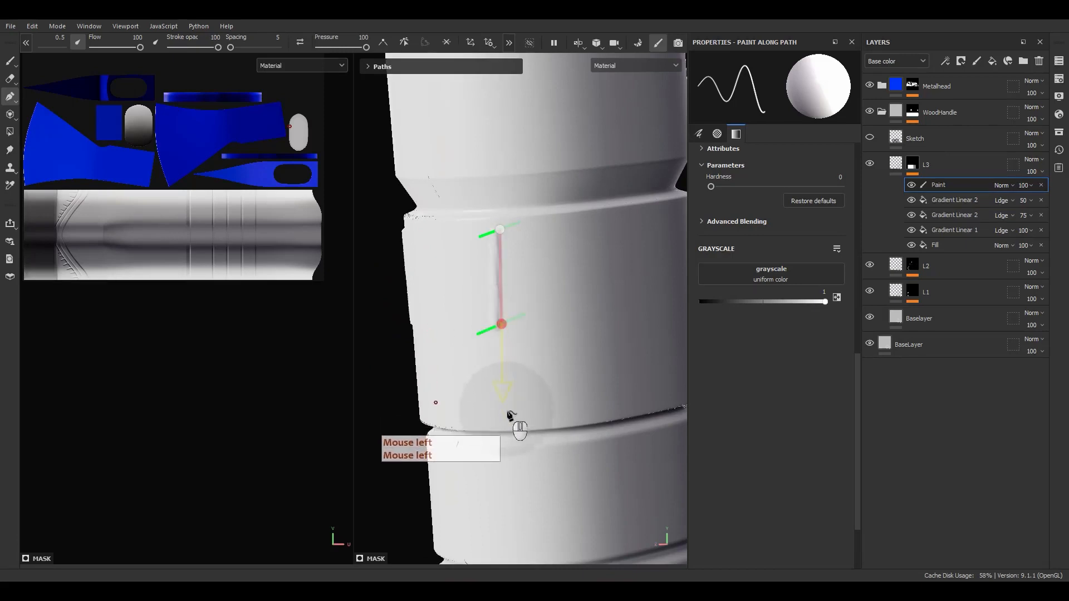
click(508, 415)
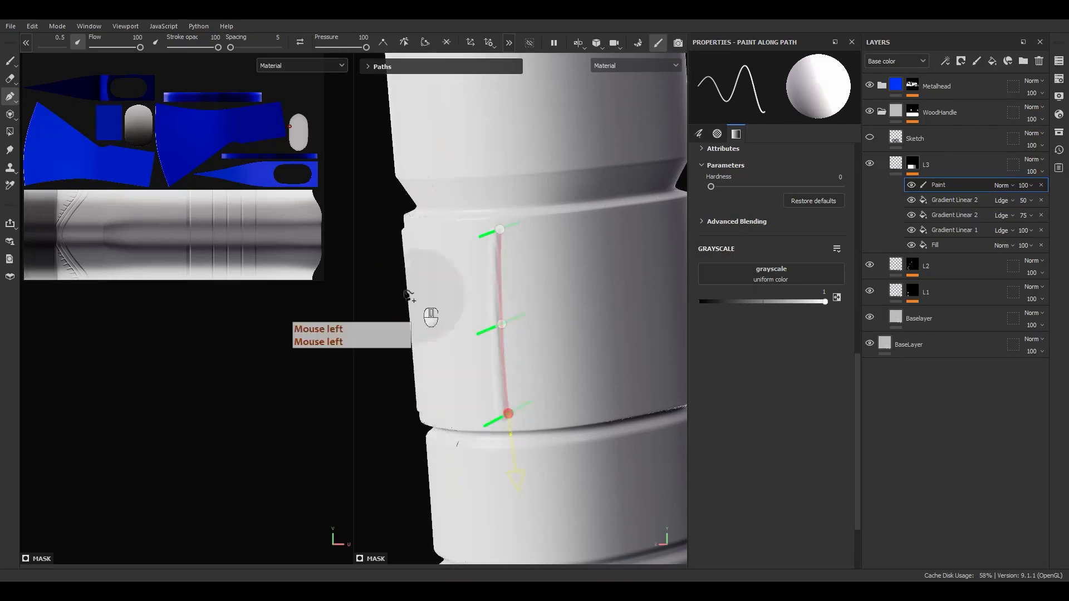
click(49, 42)
scroll(519, 263, up, 3)
alt+drag(519, 255, 504, 262)
click(46, 42)
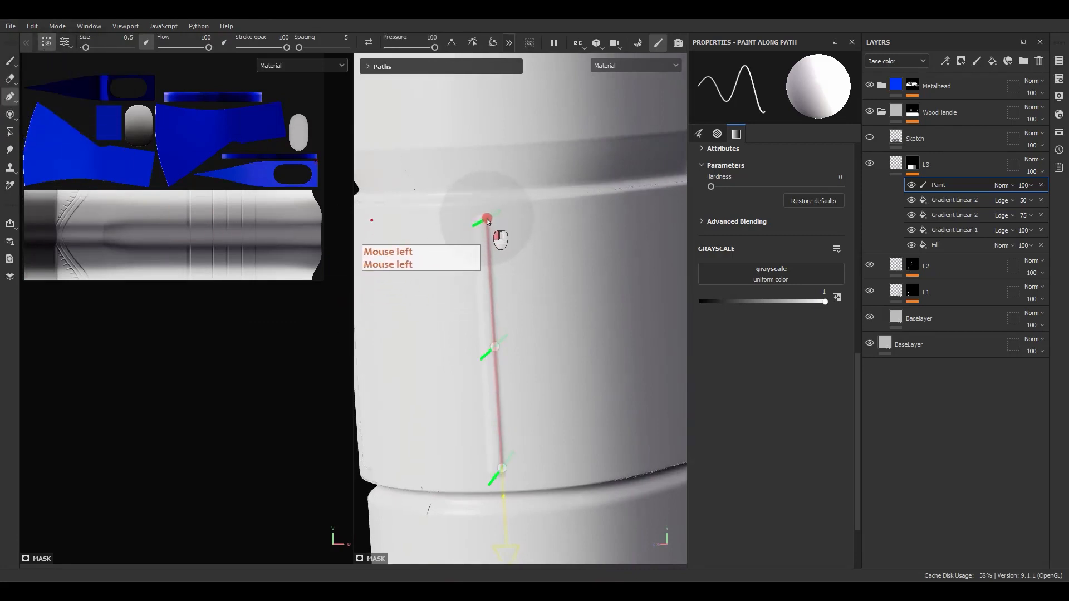
Adjust the path points, set point Pressure to 5 and brush Size to 1
drag(487, 225, 489, 227)
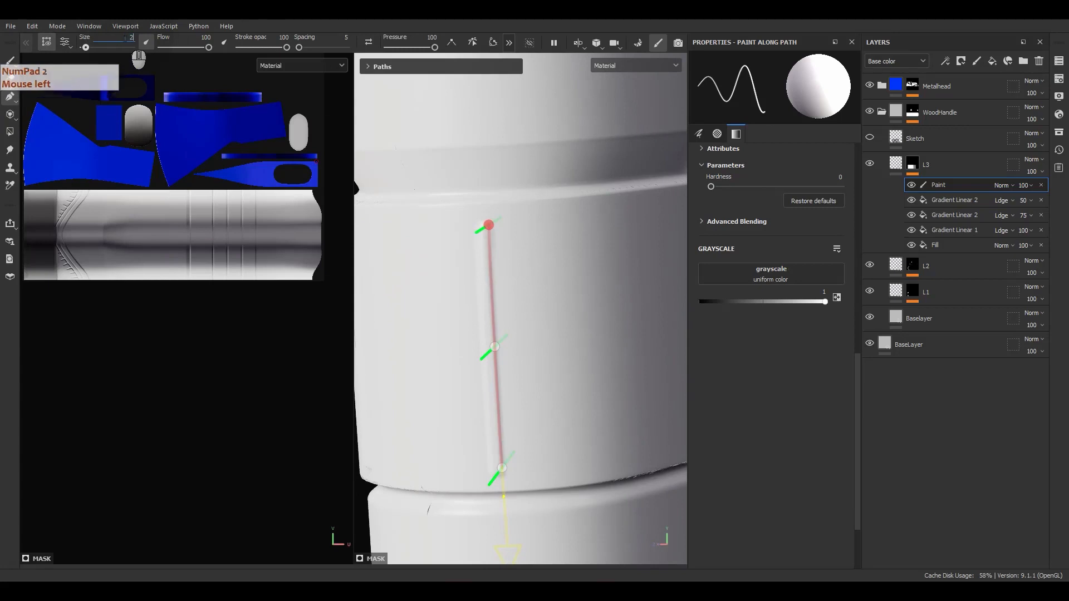
key(Return)
alt+drag(502, 288, 553, 294)
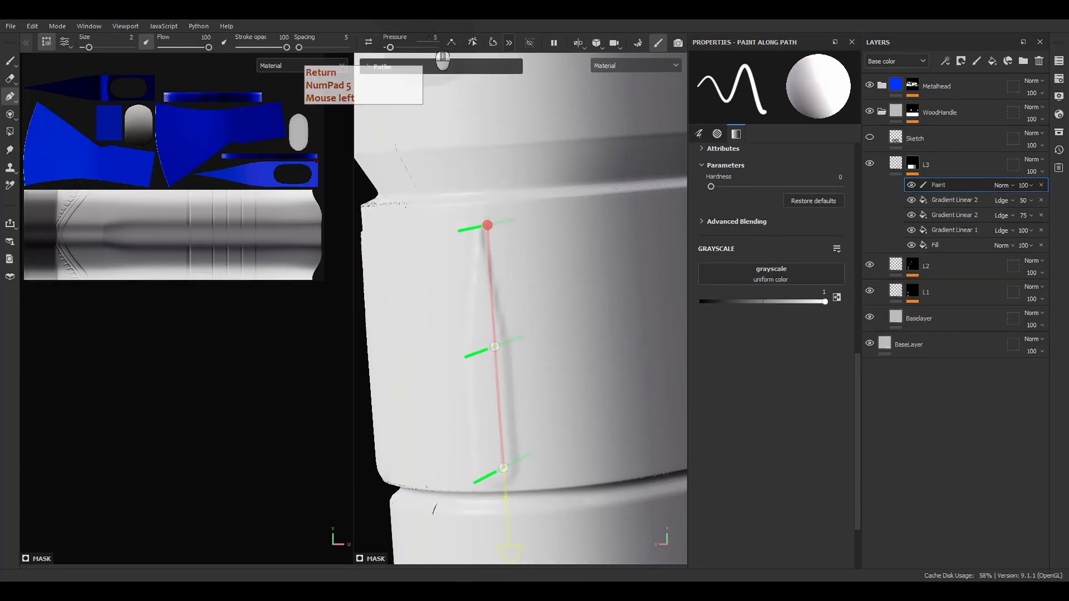
key(Return)
key(KP_5)
click(503, 468)
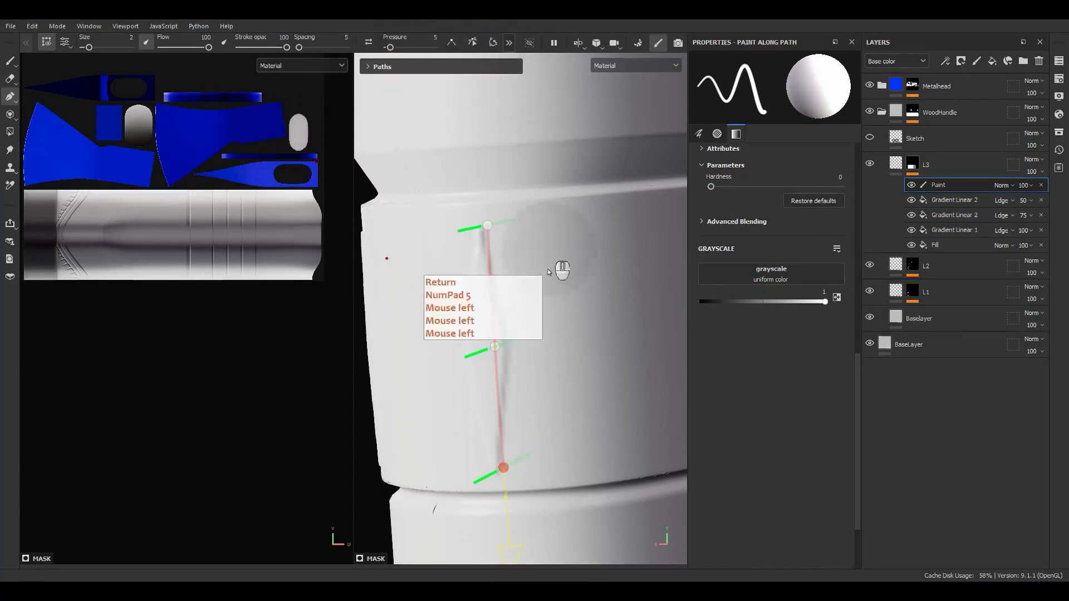
alt+drag(549, 251, 568, 295)
drag(496, 349, 504, 346)
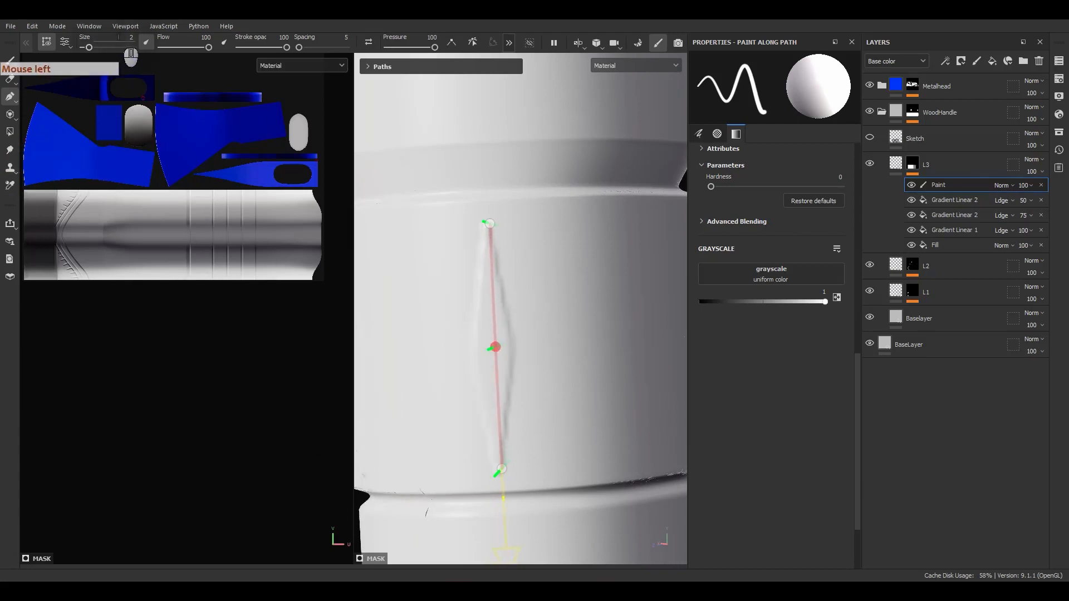
text(1)
key(Return)
mouse_move(602, 308)
alt+mouse_down()
mouse_move(494, 309)
mouse_move(588, 300)
alt+mouse_up()
Blend the Paint effect with Subtract at 60 opacity and inspect the groove under rotated lighting
click(1002, 184)
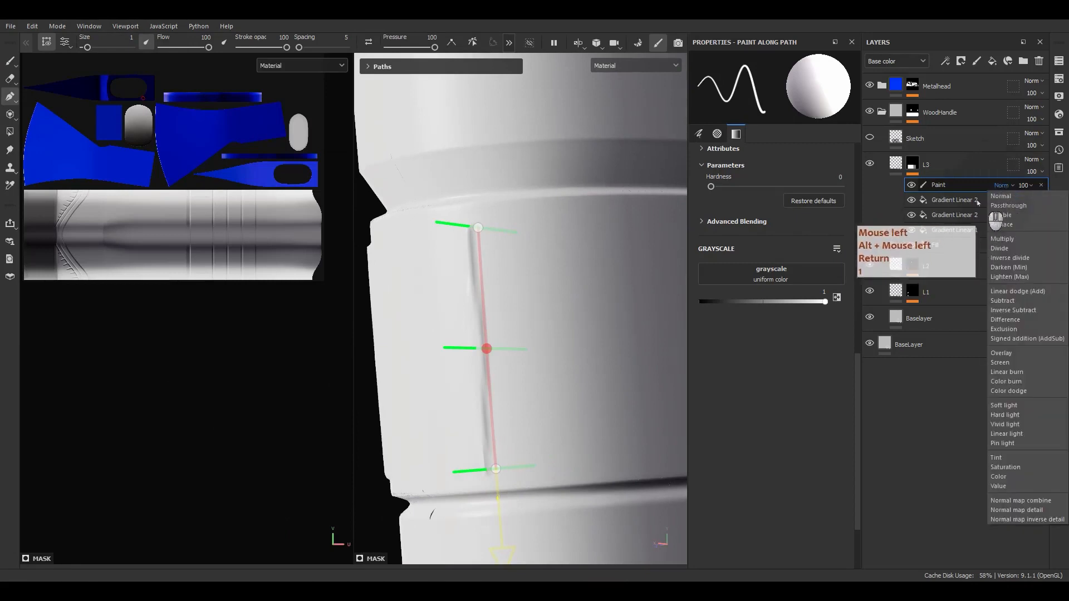
click(1002, 301)
mouse_move(579, 362)
alt+mouse_down()
mouse_move(544, 370)
mouse_move(614, 352)
mouse_move(609, 284)
mouse_move(594, 263)
mouse_move(539, 387)
mouse_move(495, 349)
mouse_move(517, 339)
alt+mouse_up()
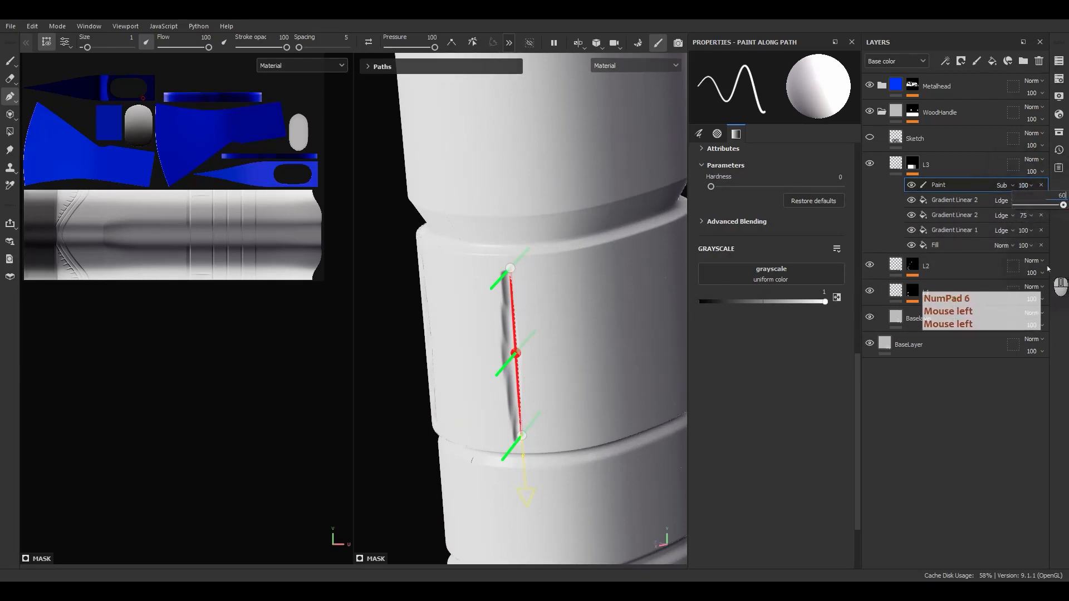
mouse_move(488, 354)
alt+mouse_down()
mouse_move(612, 340)
mouse_move(557, 234)
mouse_move(586, 199)
mouse_move(591, 245)
mouse_move(557, 364)
alt+mouse_up()
mouse_move(556, 364)
shift+right_down()
mouse_move(563, 378)
mouse_move(620, 369)
shift+right_up()
mouse_move(620, 370)
alt+mouse_down()
mouse_move(676, 356)
mouse_move(611, 367)
mouse_move(590, 355)
alt+mouse_up()
alt+middle_drag(589, 356, 478, 337)
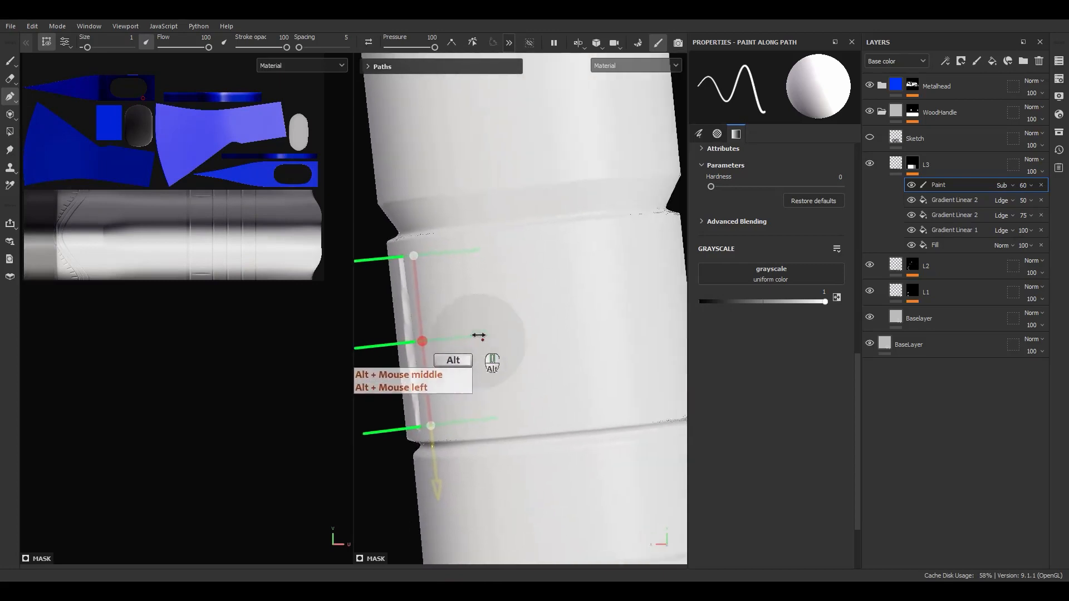
Draw another vertical groove path from the band's top to its bottom
click(482, 249)
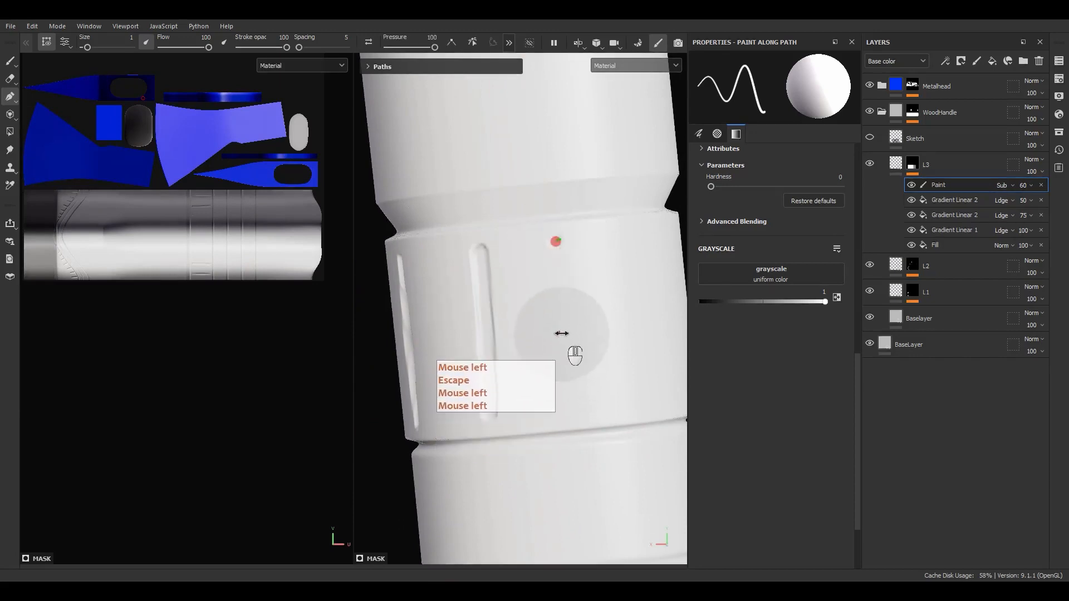
click(570, 410)
alt+drag(626, 369, 587, 380)
alt+middle_drag(588, 380, 541, 374)
alt+drag(541, 375, 527, 369)
key(Escape)
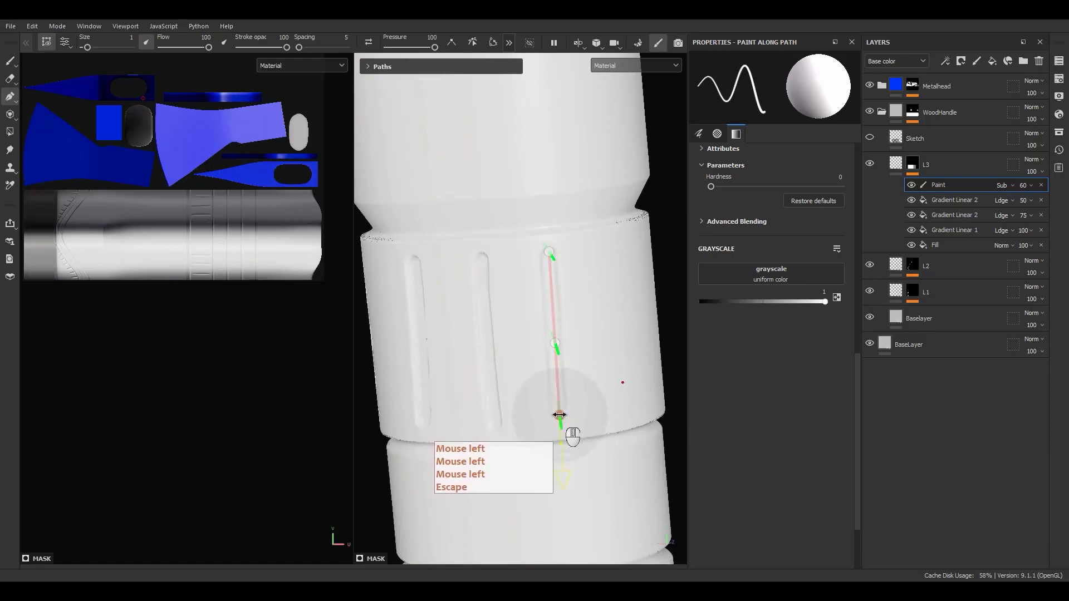
Edit the next groove path's points, reversing its direction and adjusting end-point pressure
alt+middle_drag(559, 414, 596, 375)
alt+drag(596, 375, 583, 309)
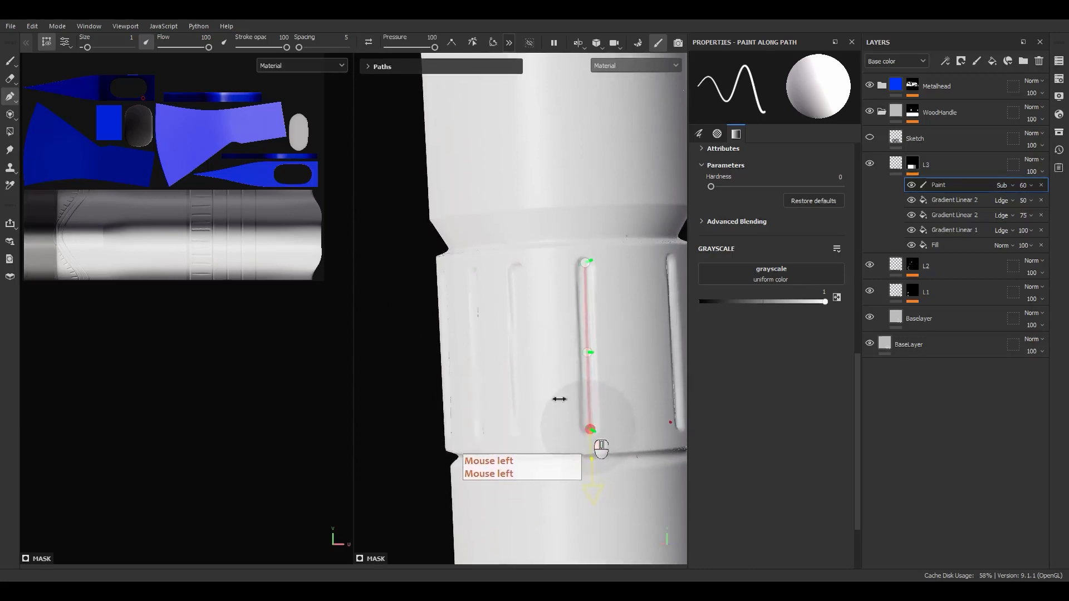
scroll(557, 399, down, 5)
alt+drag(512, 401, 577, 401)
alt+middle_drag(578, 401, 607, 362)
alt+drag(607, 362, 560, 281)
scroll(529, 336, up, 2)
key(Escape)
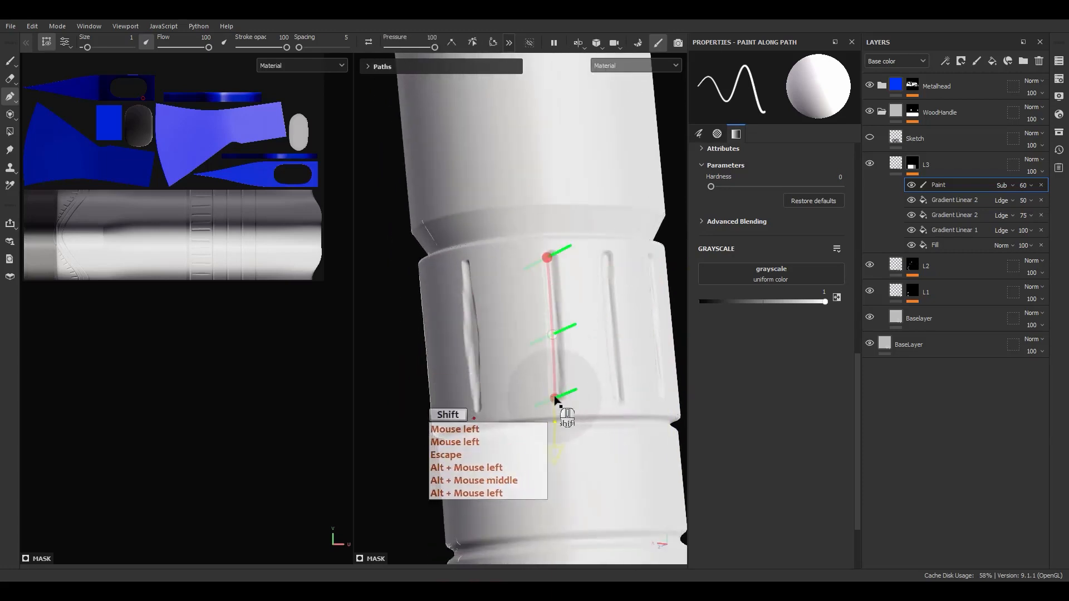
shift+click(555, 398)
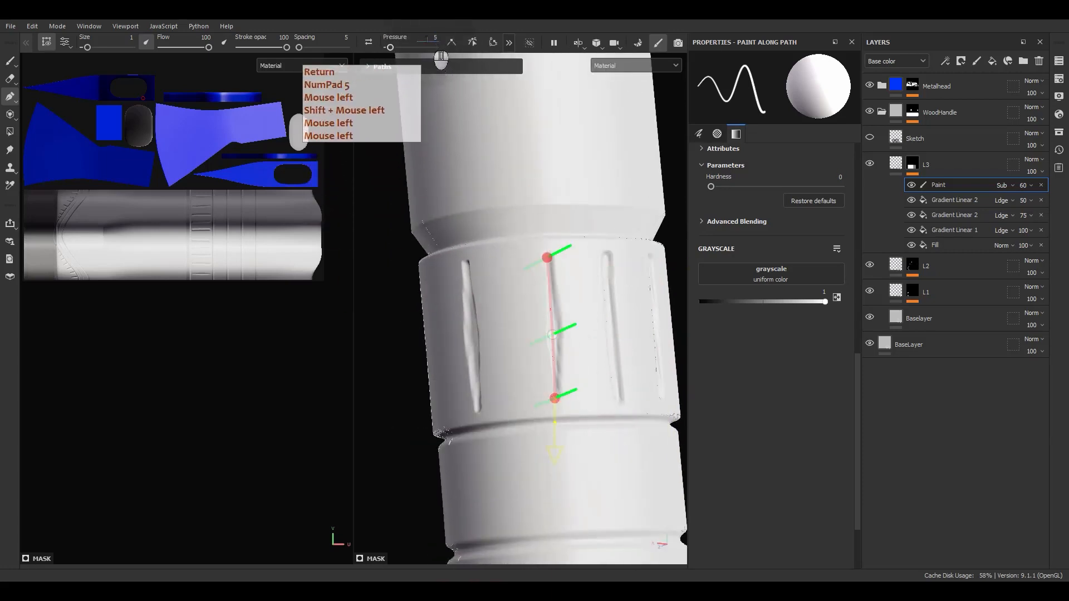
alt+drag(613, 290, 592, 327)
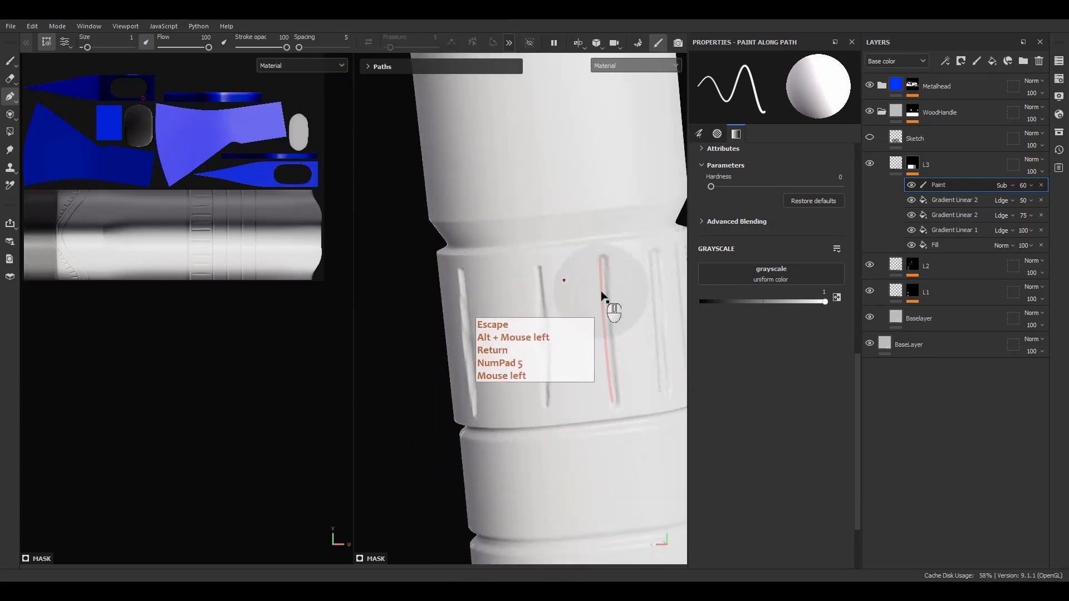
click(600, 258)
ctrl+click(612, 400)
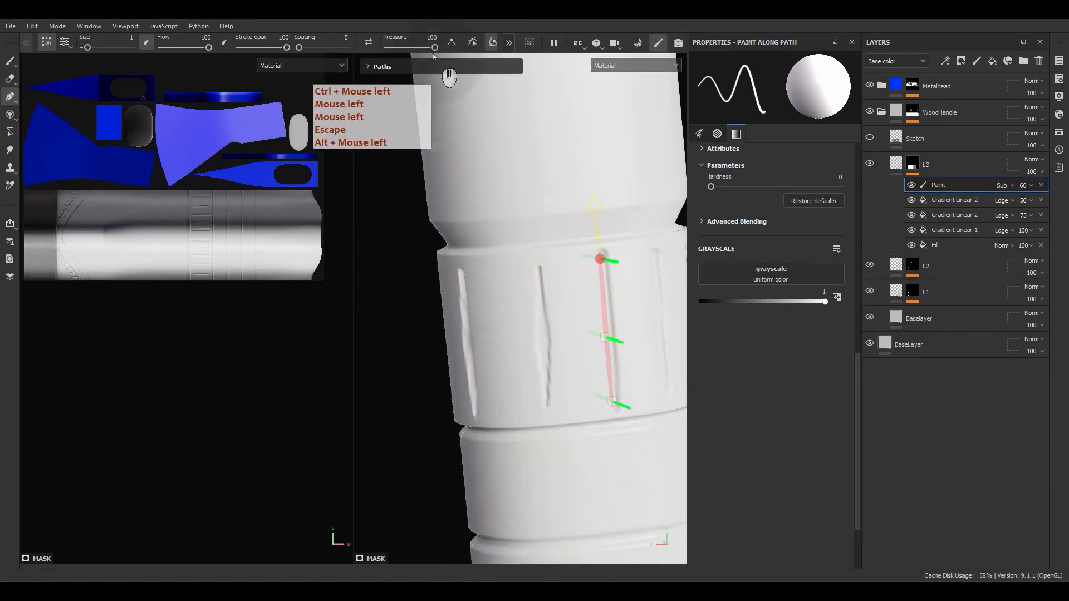
click(426, 37)
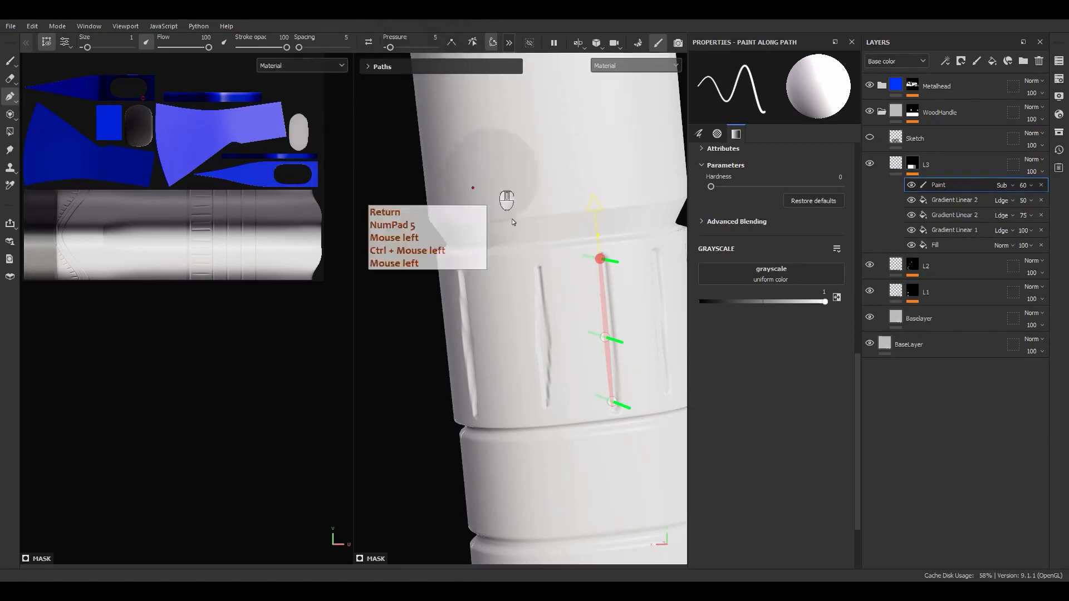
Adjust another groove path's points, undoing an accidental ellipse-shaped point drag
alt+middle_drag(621, 338, 530, 328)
alt+drag(536, 329, 530, 373)
click(515, 336)
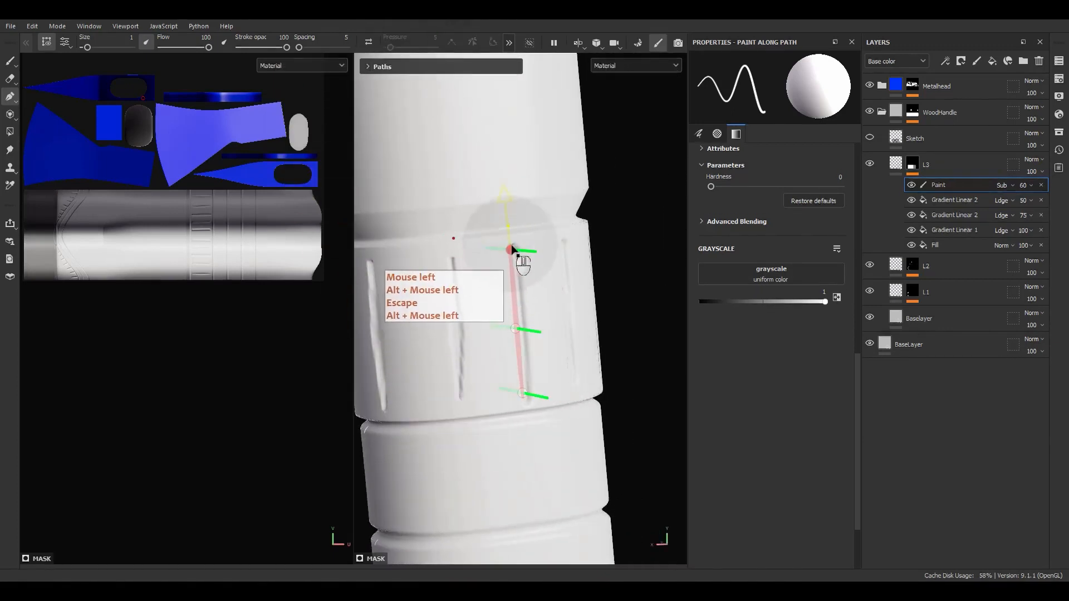
click(511, 249)
ctrl+click(523, 393)
ctrl+click(524, 393)
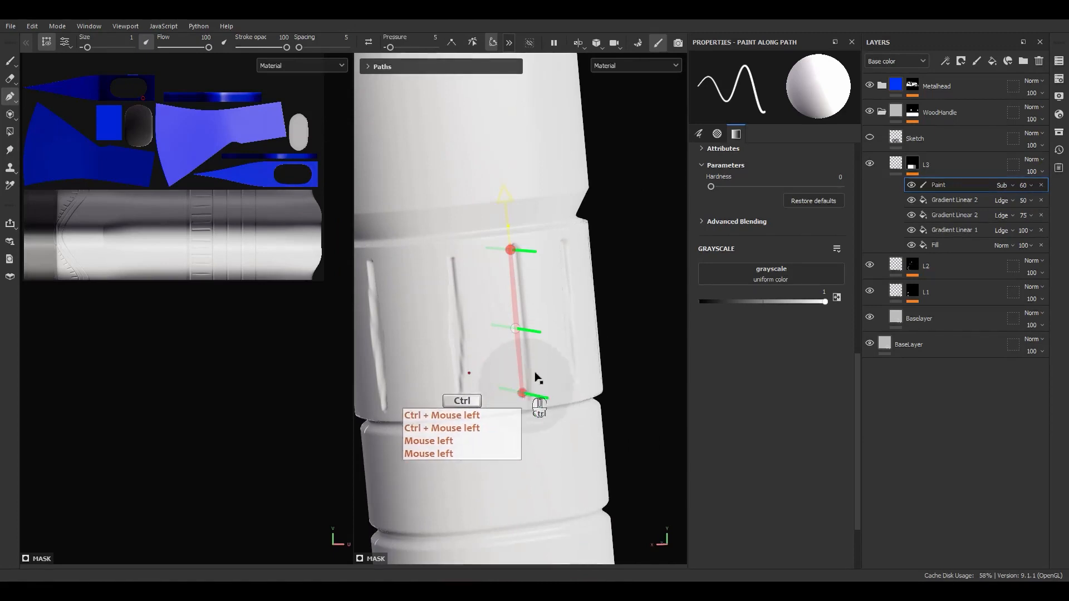
alt+drag(536, 378, 449, 301)
click(515, 338)
click(495, 338)
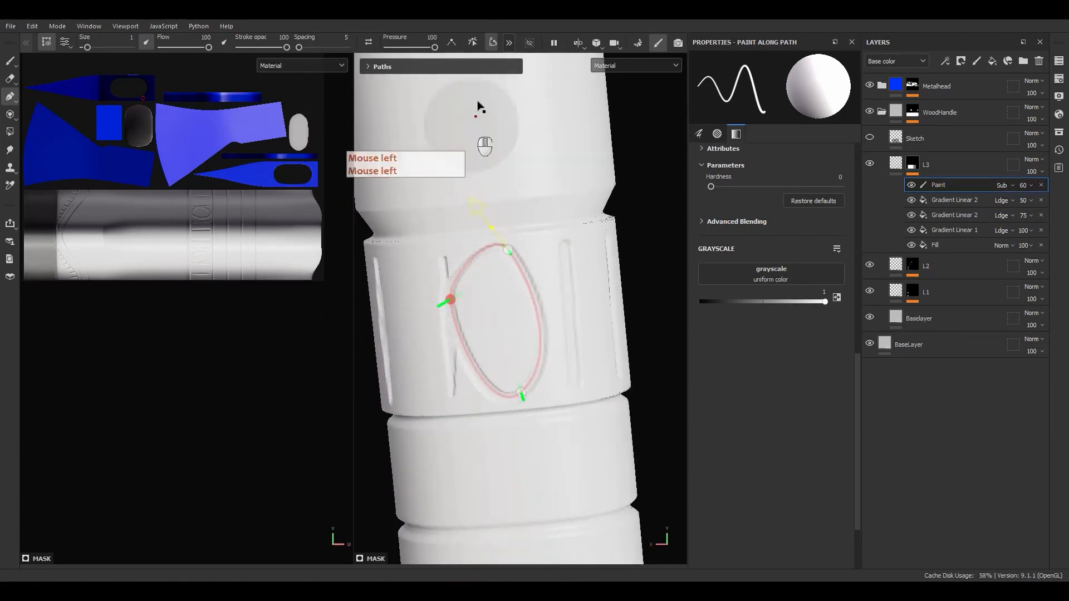
key(ctrl+z)
alt+drag(484, 370, 606, 305)
Reverse the right groove path, make it open, and set its end-point pressure
key(Escape)
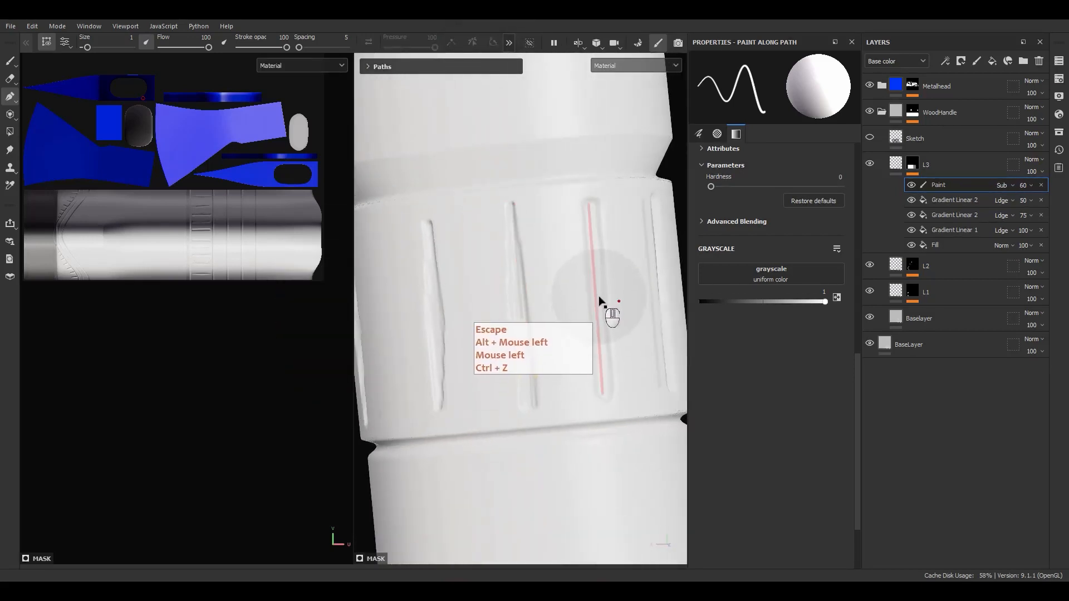
click(606, 306)
click(602, 394)
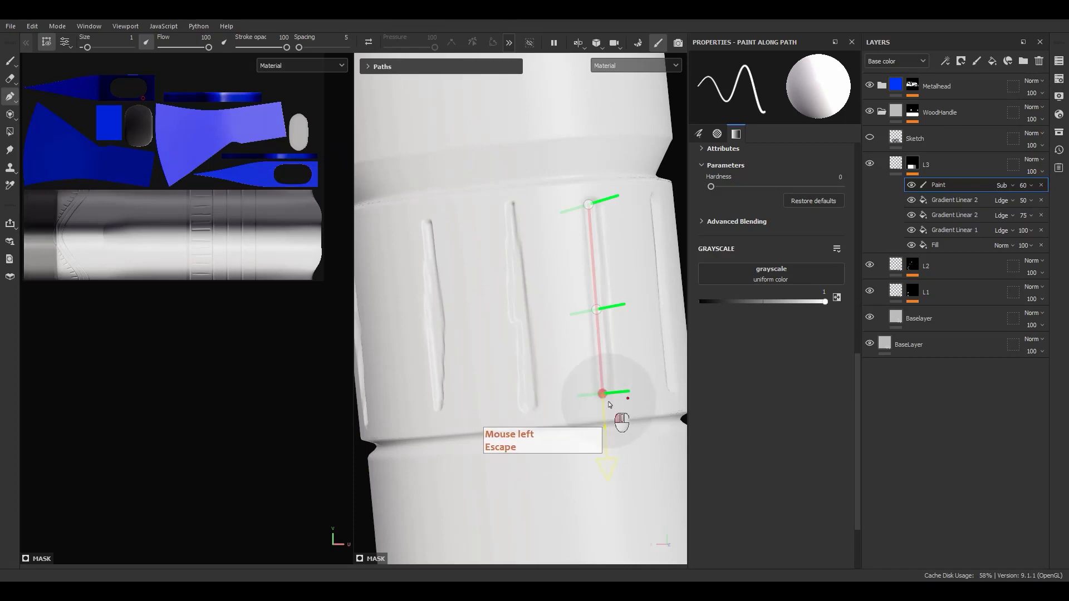
ctrl+click(589, 205)
click(430, 38)
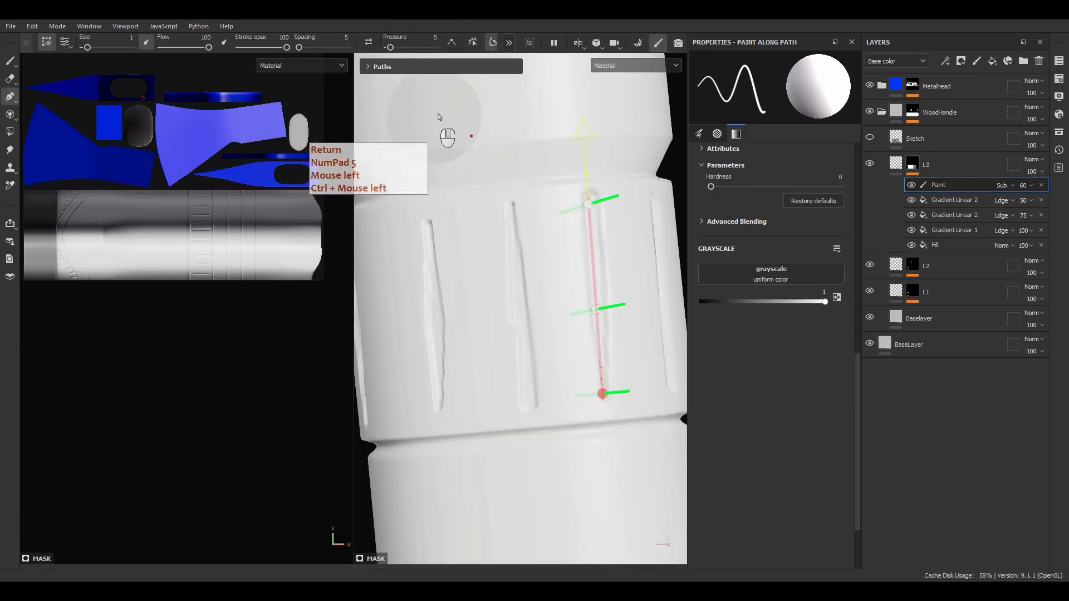
click(493, 42)
click(589, 205)
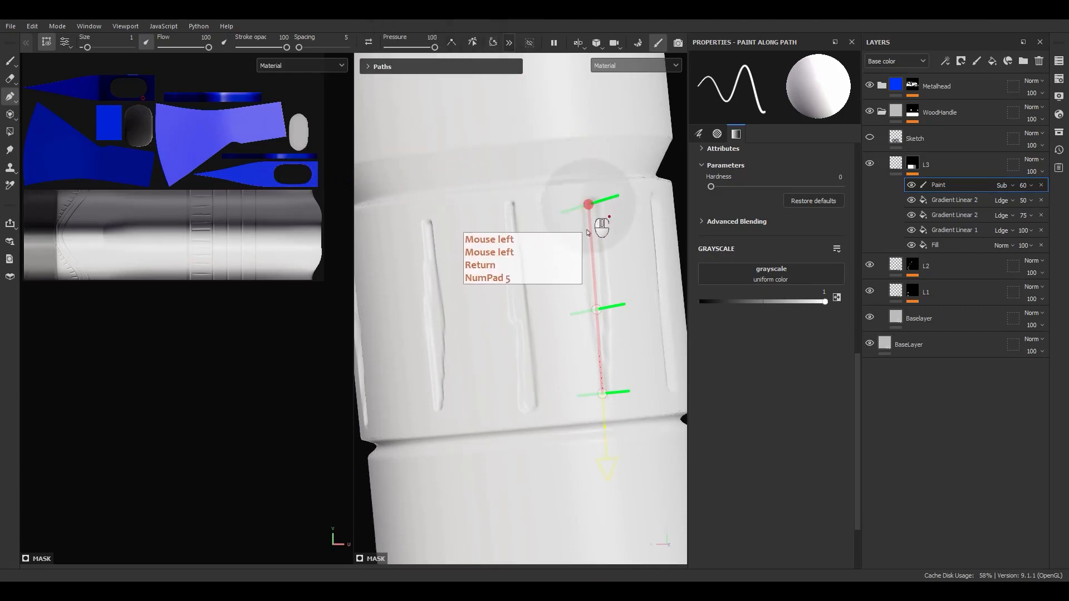
shift+click(603, 393)
click(437, 46)
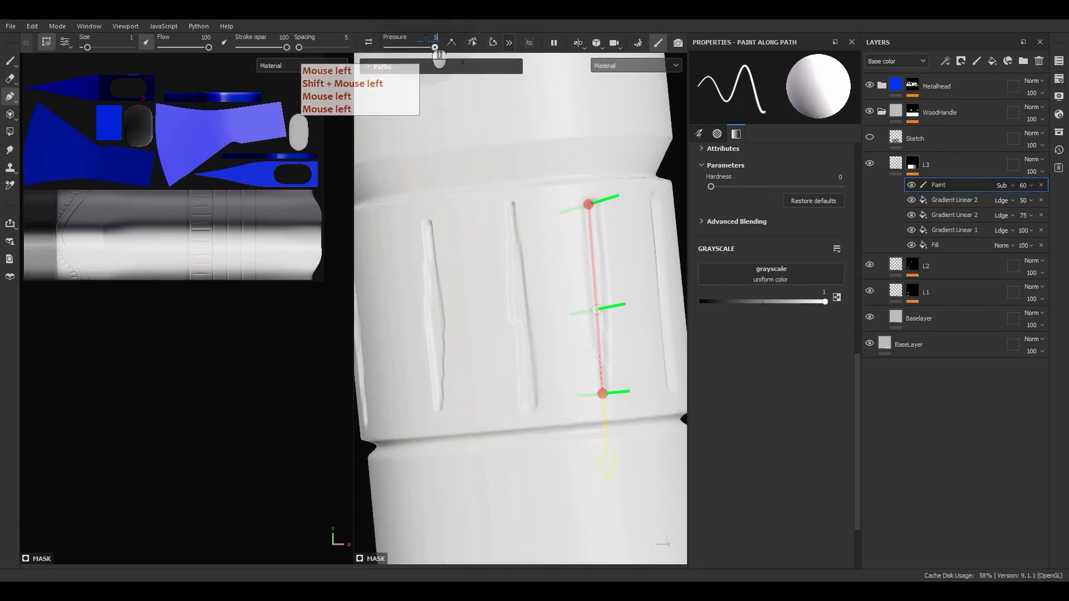
key(Escape)
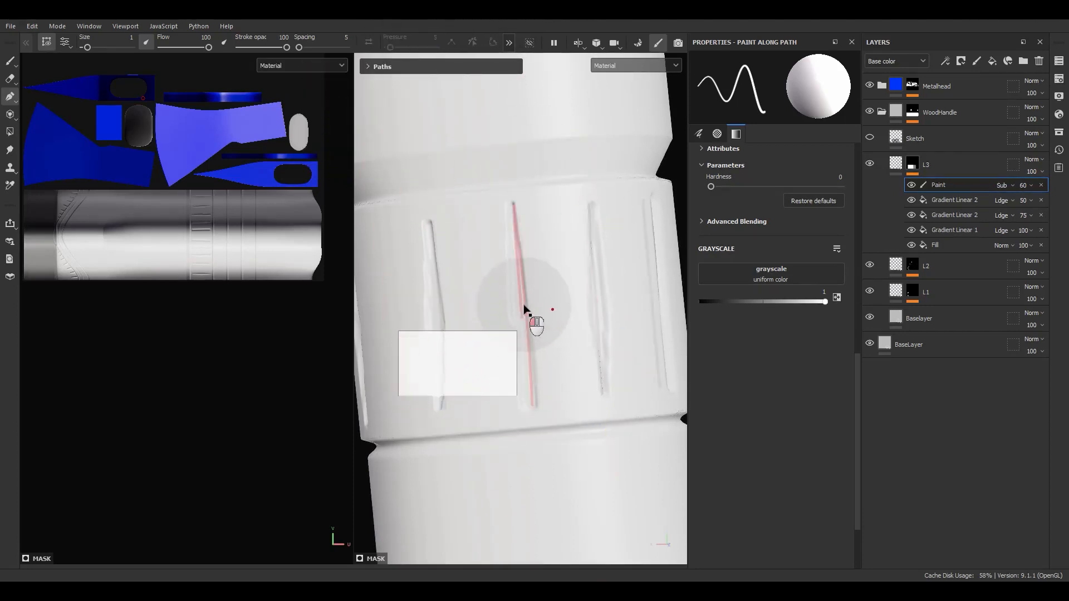
Fix the middle groove path's points and pressure, then stroke it as a straight groove
click(526, 328)
drag(521, 314, 482, 223)
key(Delete)
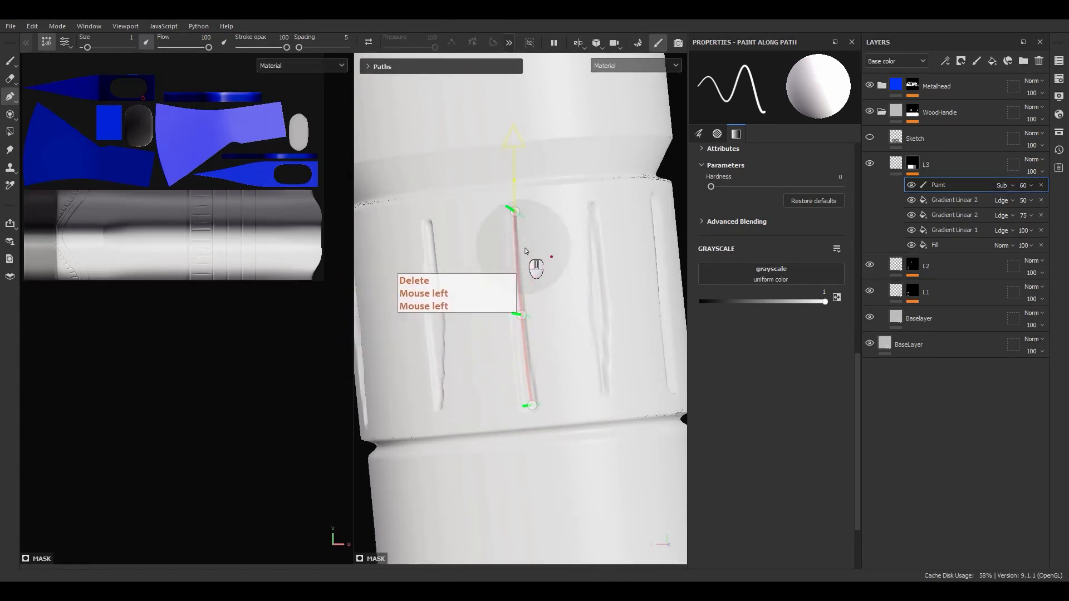
click(515, 211)
ctrl+click(527, 349)
key(ctrl+z)
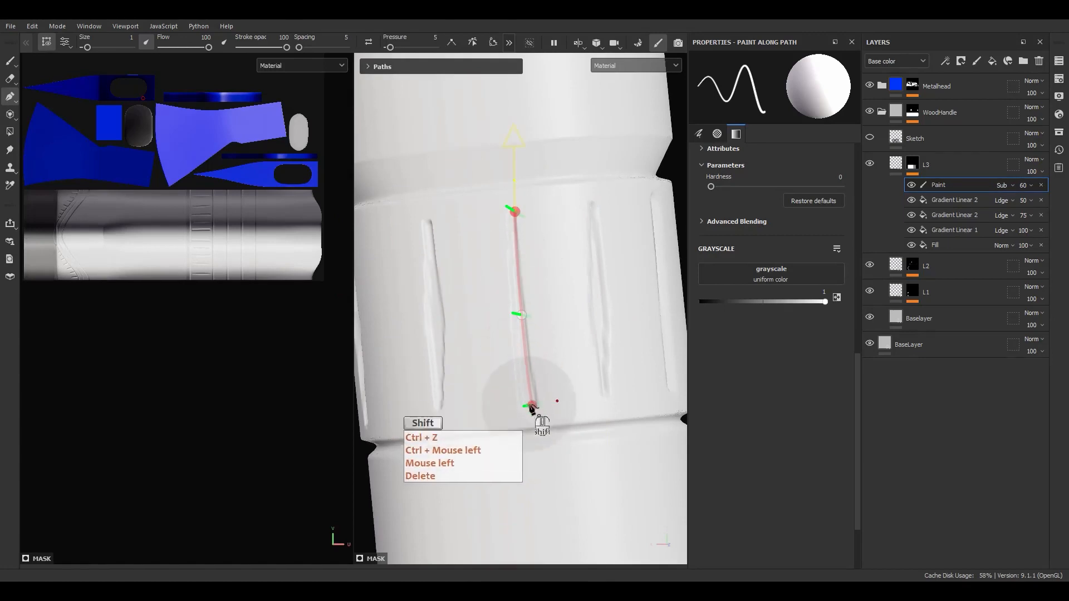
shift+click(531, 405)
drag(435, 47, 421, 54)
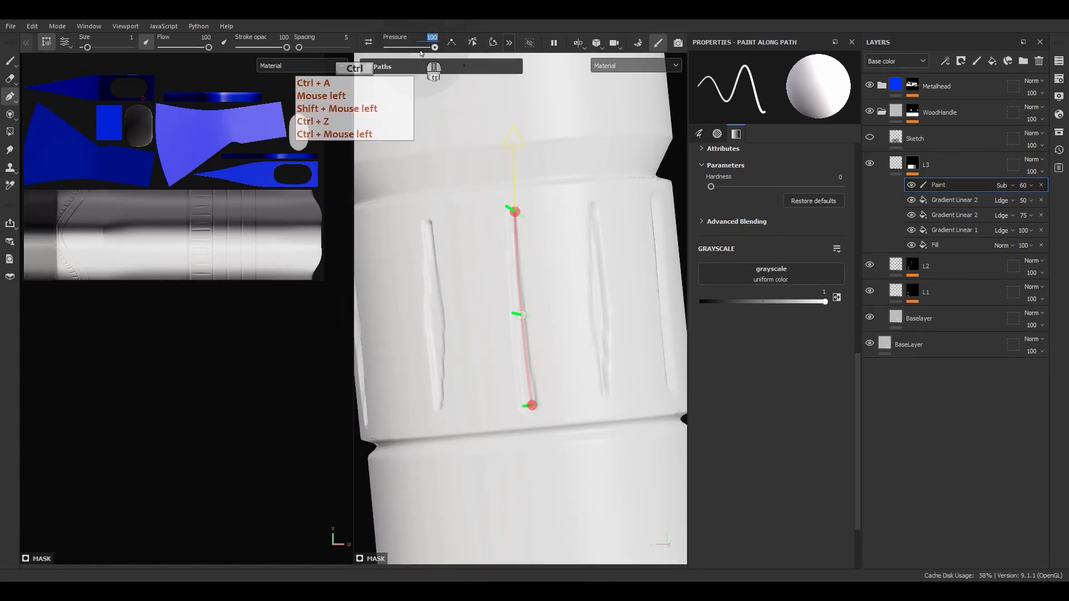
alt+drag(572, 382, 535, 370)
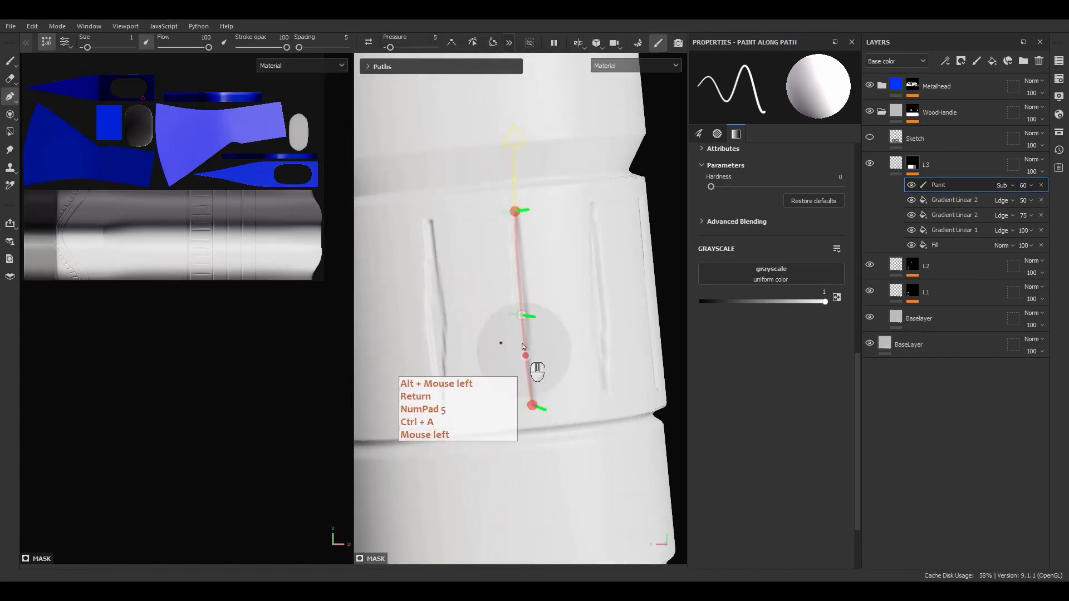
click(533, 315)
drag(533, 315, 510, 308)
key(ctrl+z)
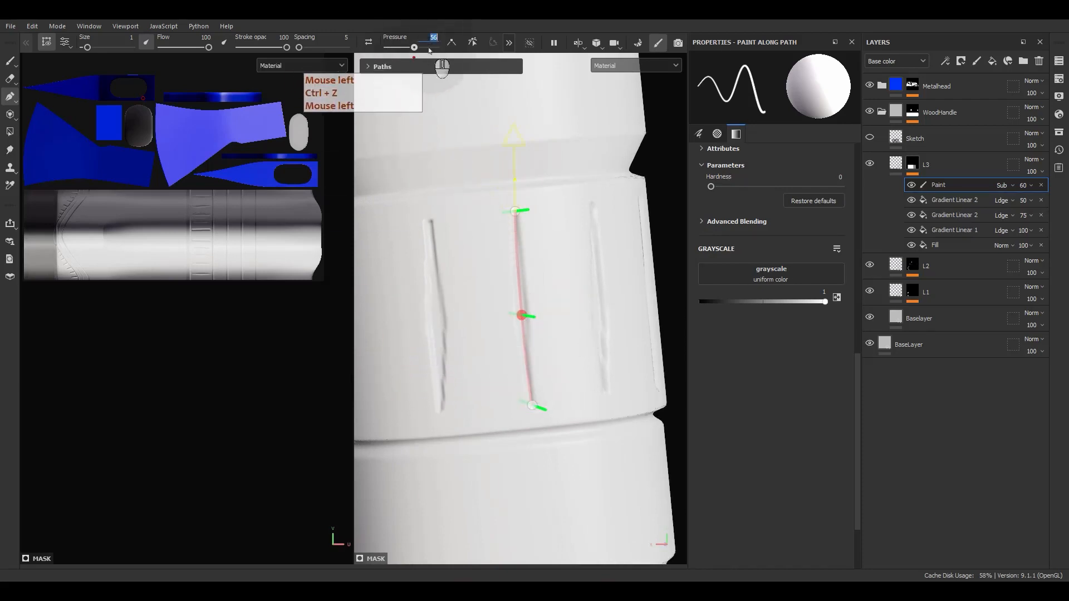
key(Return)
Turn the model to the next groove and reverse that path's direction
alt+middle_drag(530, 124, 591, 318)
key(Escape)
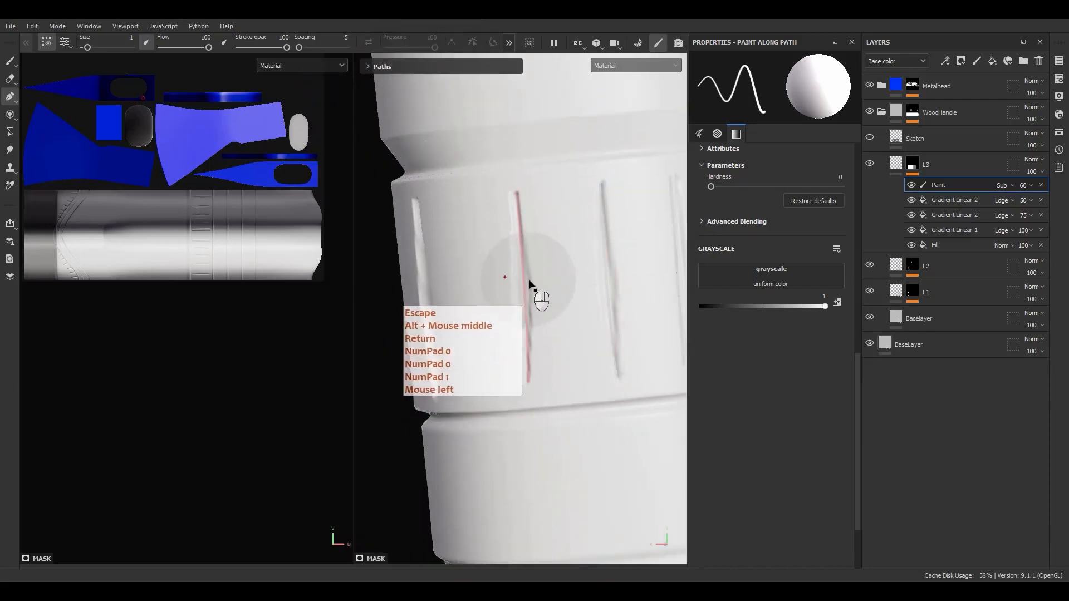
alt+drag(449, 348, 503, 327)
alt+middle_drag(503, 327, 498, 305)
key(Escape)
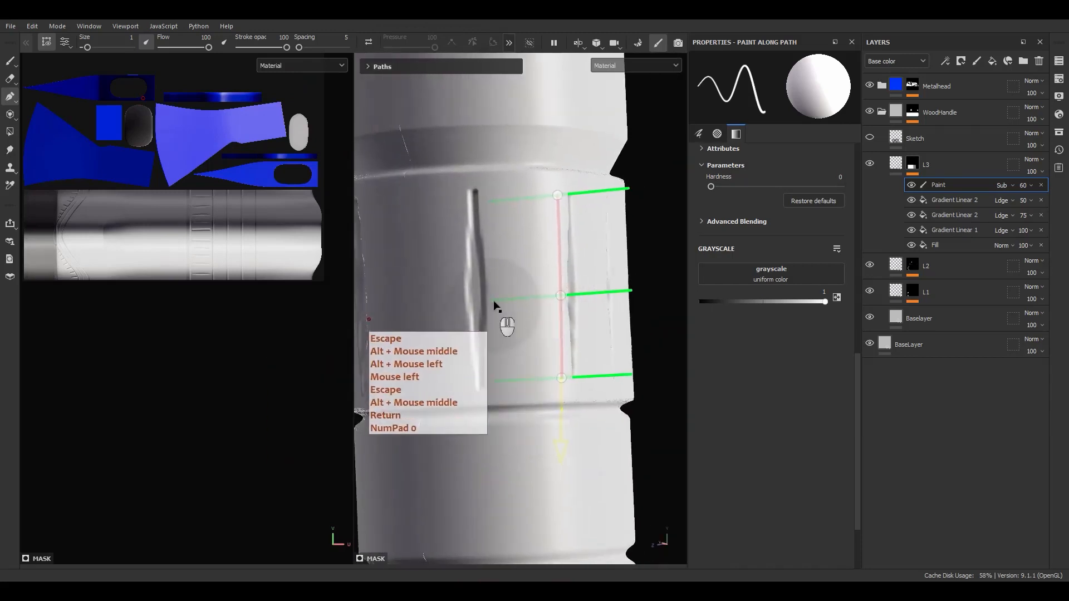
alt+drag(519, 312, 450, 326)
alt+drag(507, 303, 443, 295)
click(368, 43)
key(Escape)
click(523, 289)
alt+middle_drag(444, 296, 501, 292)
key(Escape)
Select the next groove path's top and bottom points, then select the L3 layer
click(501, 282)
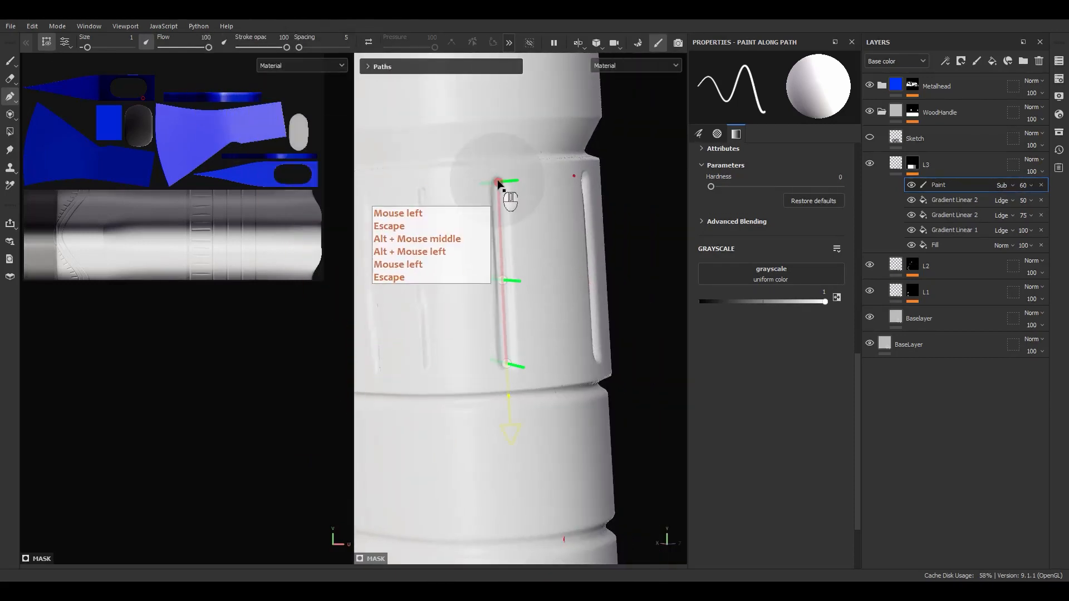
click(498, 182)
shift+click(506, 365)
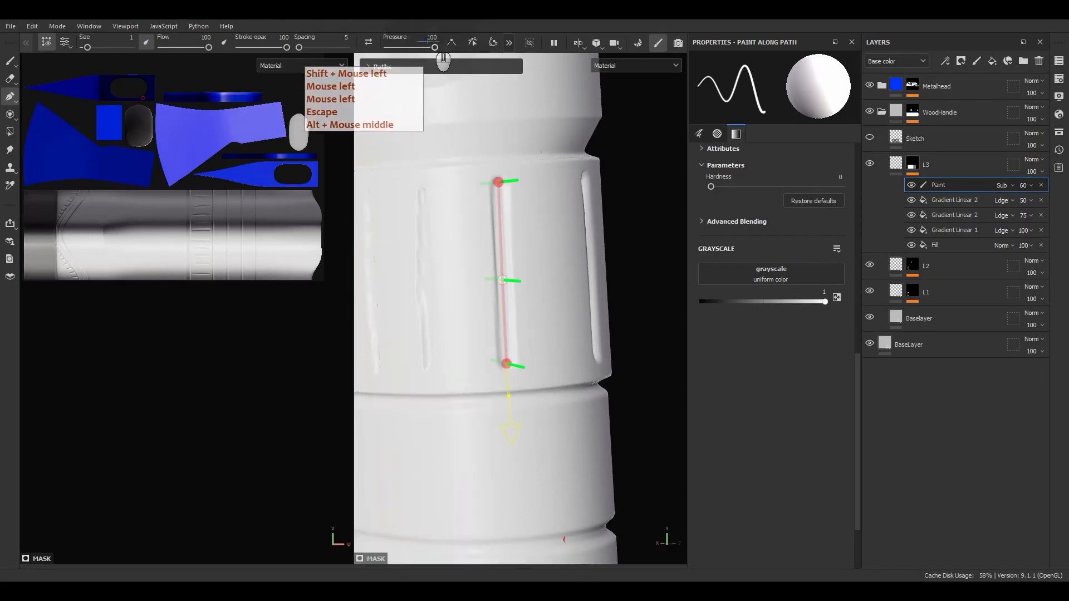
scroll(544, 240, down, 5)
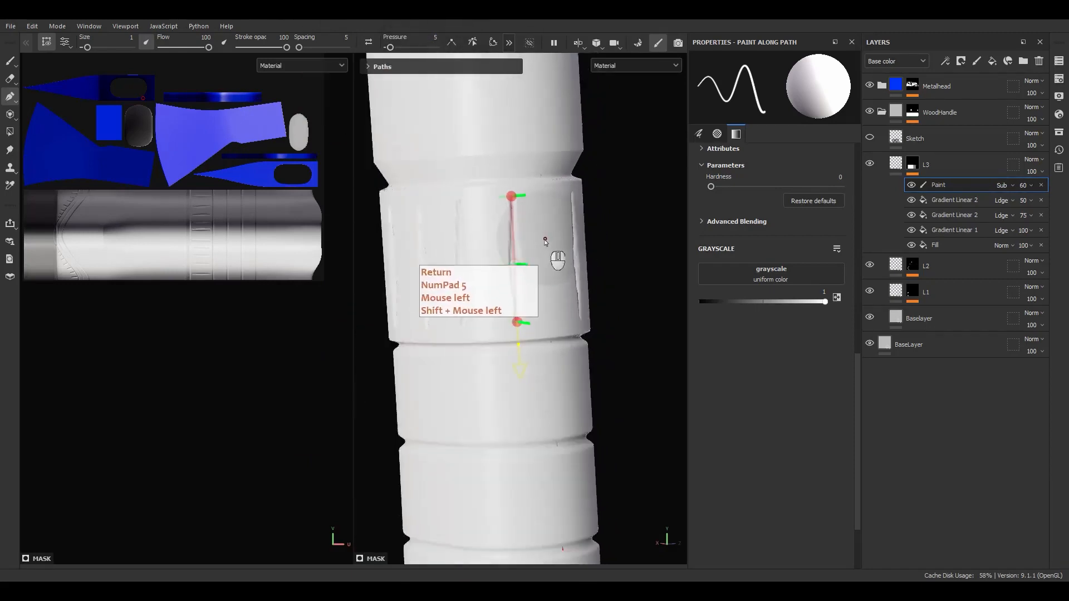
alt+drag(544, 240, 497, 313)
click(891, 165)
Show L3's mask, frame the 2D view on the handle strip, and select its Fill effect
scroll(580, 286, down, 2)
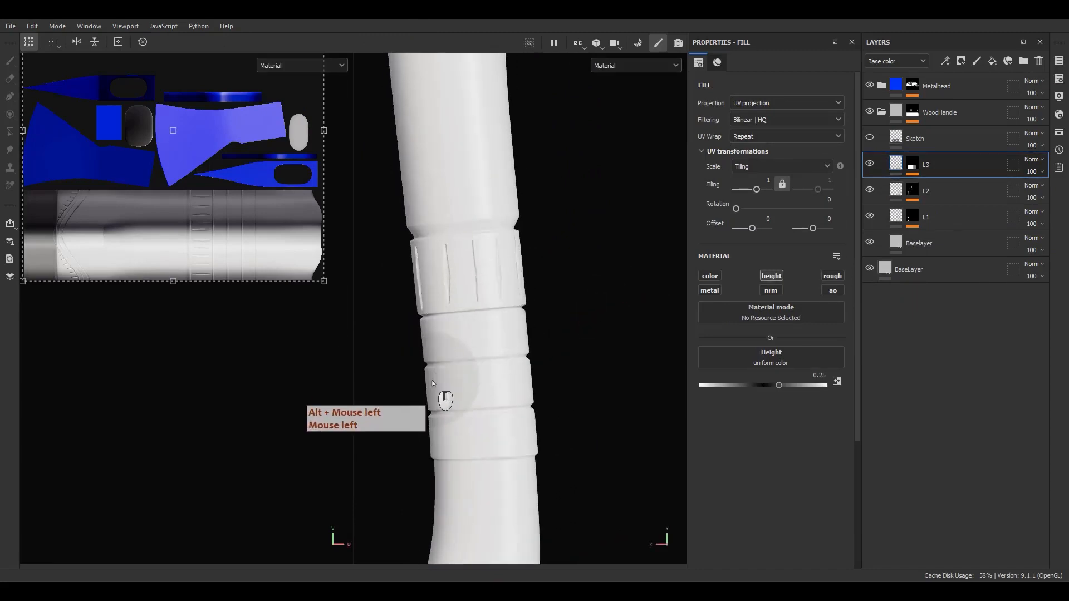
scroll(432, 383, up, 3)
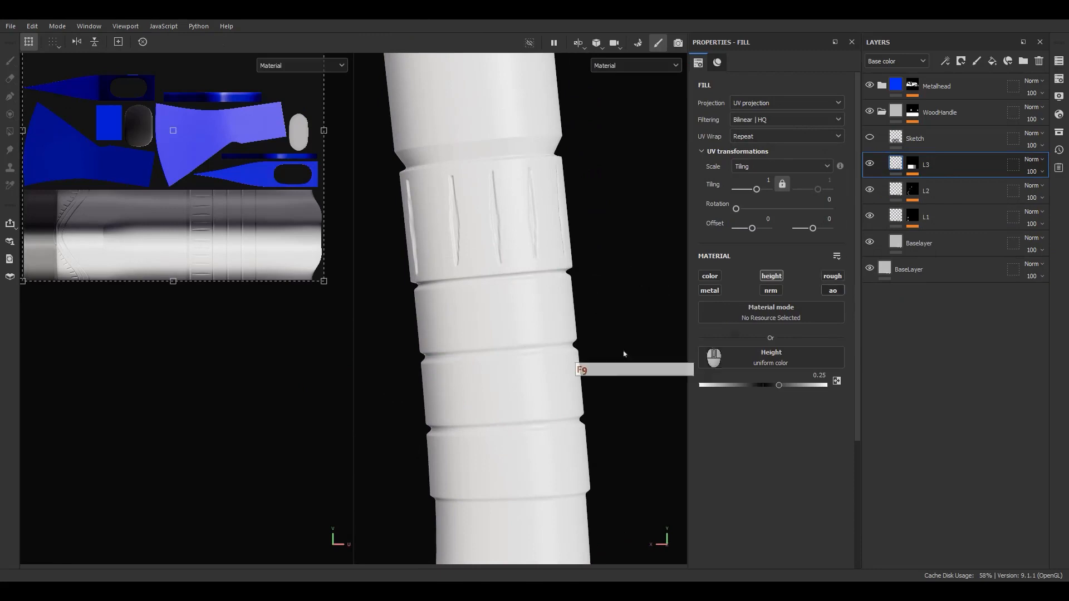
scroll(703, 342, down, 3)
scroll(601, 291, down, 1)
alt+middle_drag(534, 299, 607, 484)
alt+drag(629, 340, 601, 350)
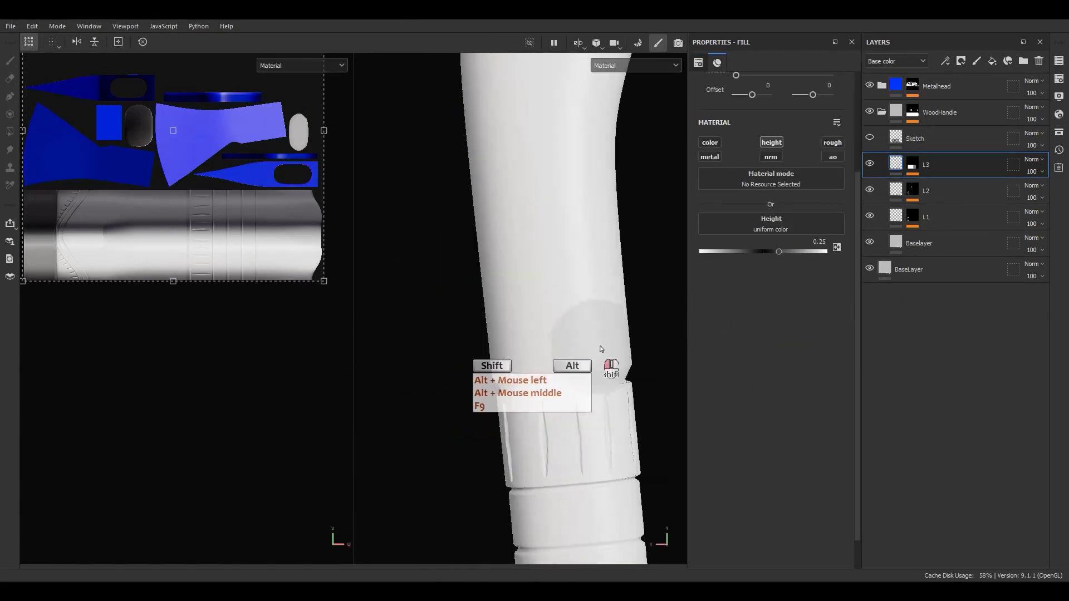
click(913, 164)
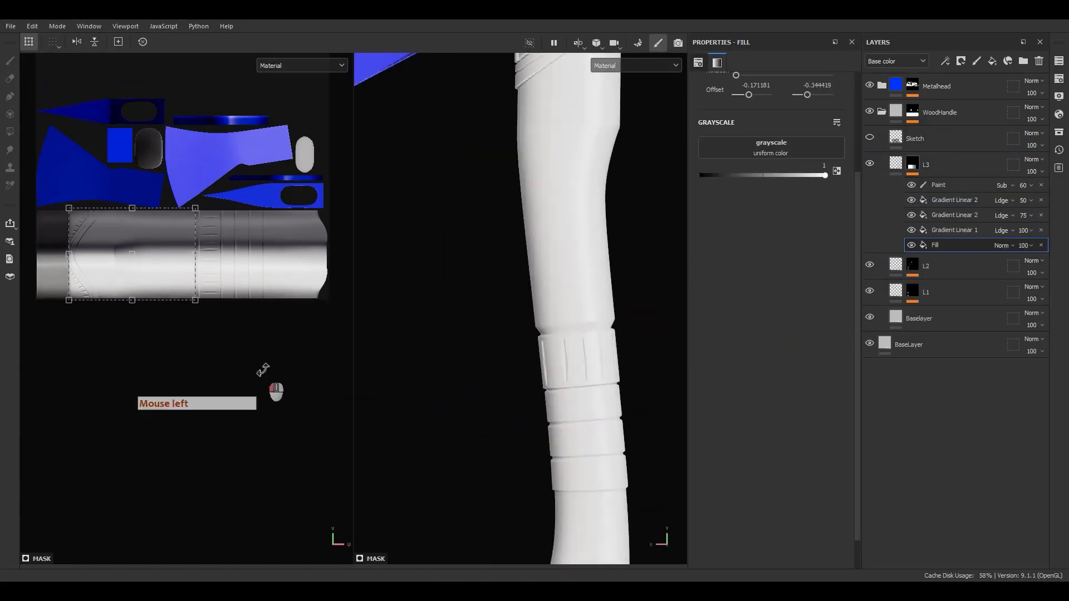
key(f)
scroll(233, 440, up, 5)
alt+middle_drag(159, 413, 260, 310)
scroll(236, 377, up, 3)
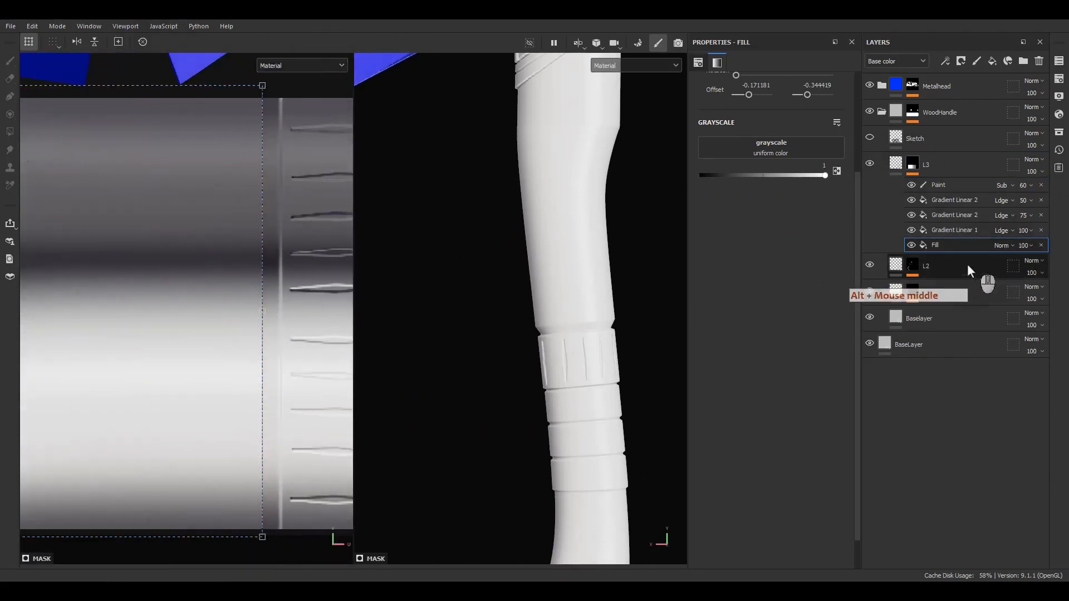
click(944, 240)
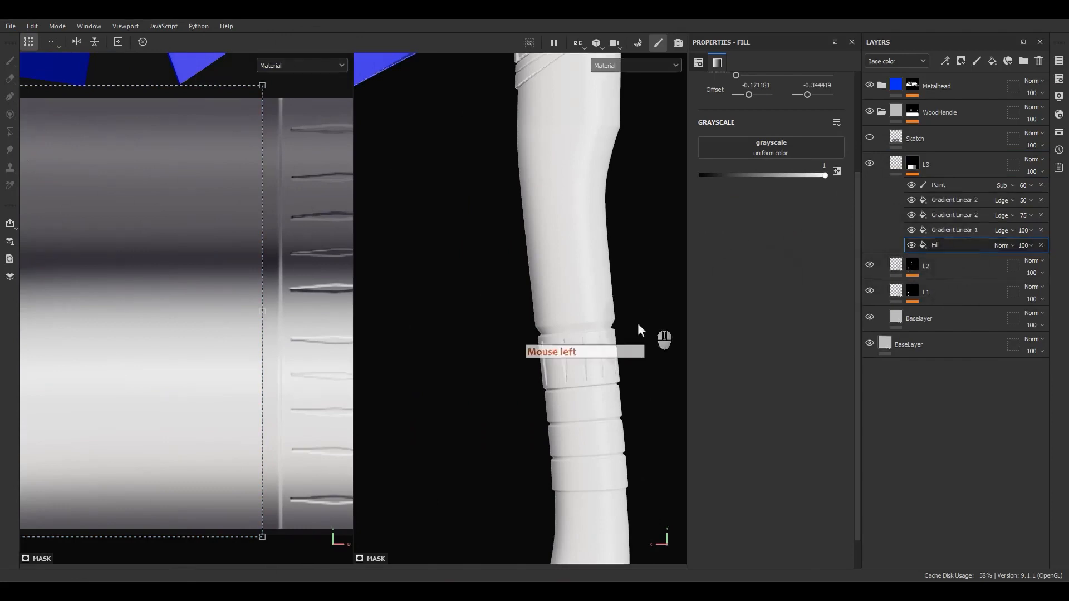
click(955, 248)
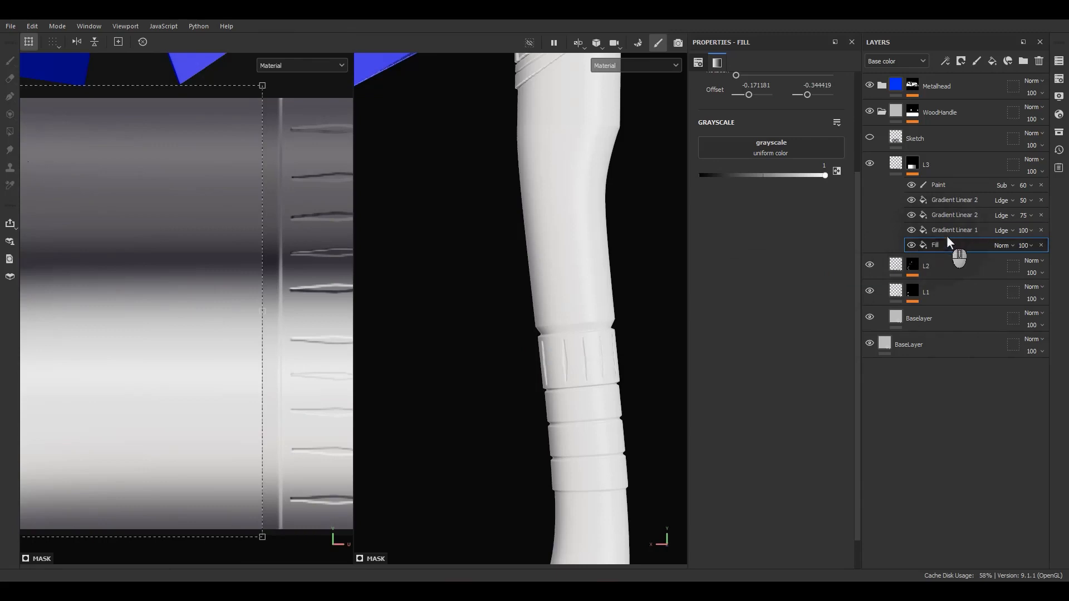
Duplicate the top Gradient Linear 2 effect and set the copy's blend mode to Subtract
click(944, 203)
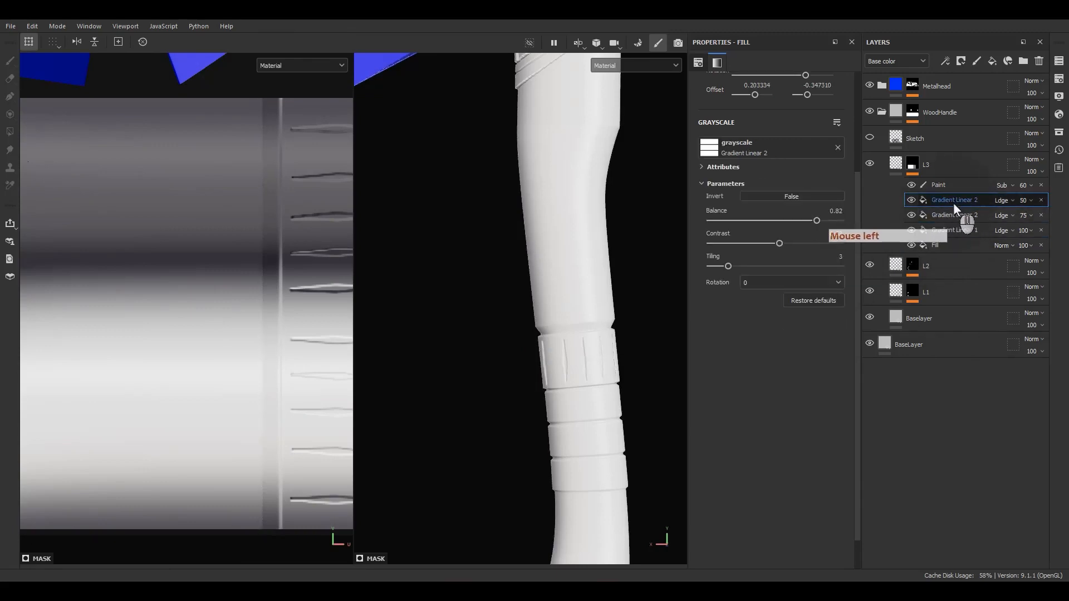
click(953, 202)
key(ctrl+d)
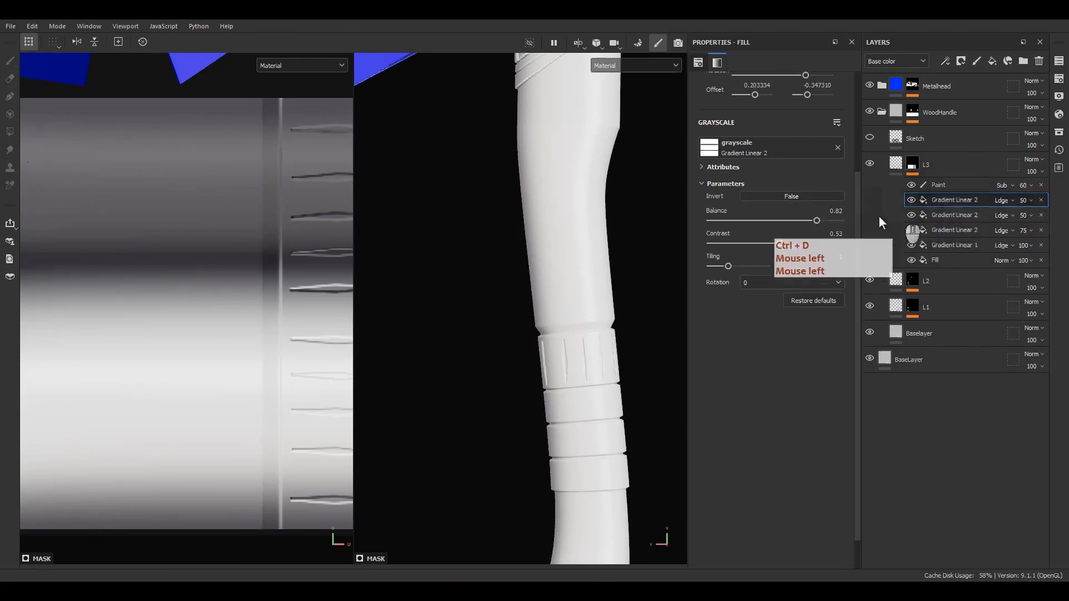
scroll(222, 390, down, 6)
shift+drag(303, 392, 191, 402)
click(1001, 200)
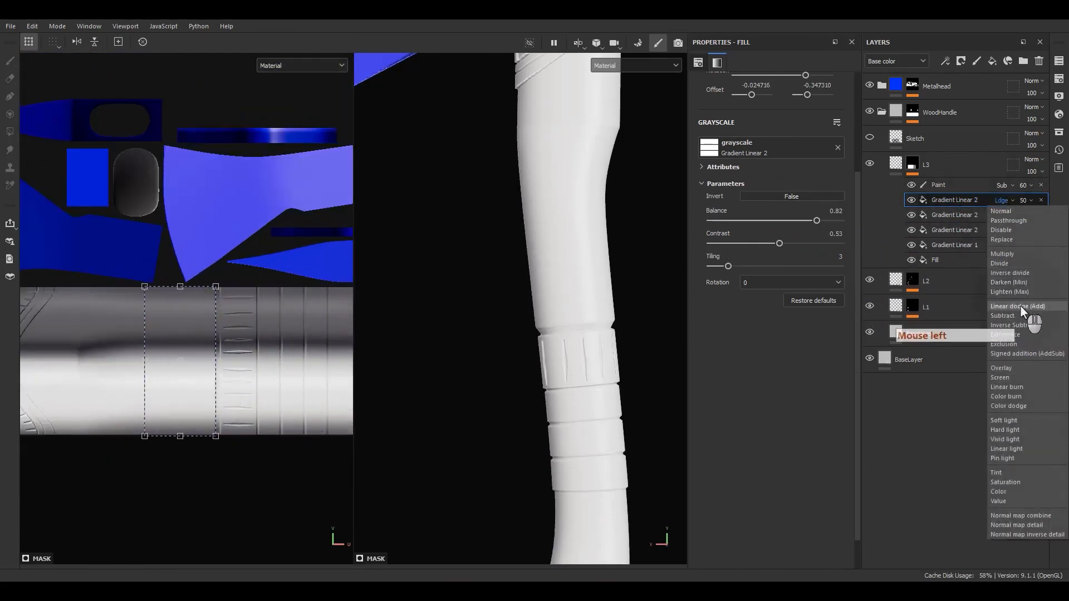
click(1011, 317)
Narrow the new gradient's area and set Tiling 14, Balance 0.45 and Contrast 0
scroll(560, 274, up, 4)
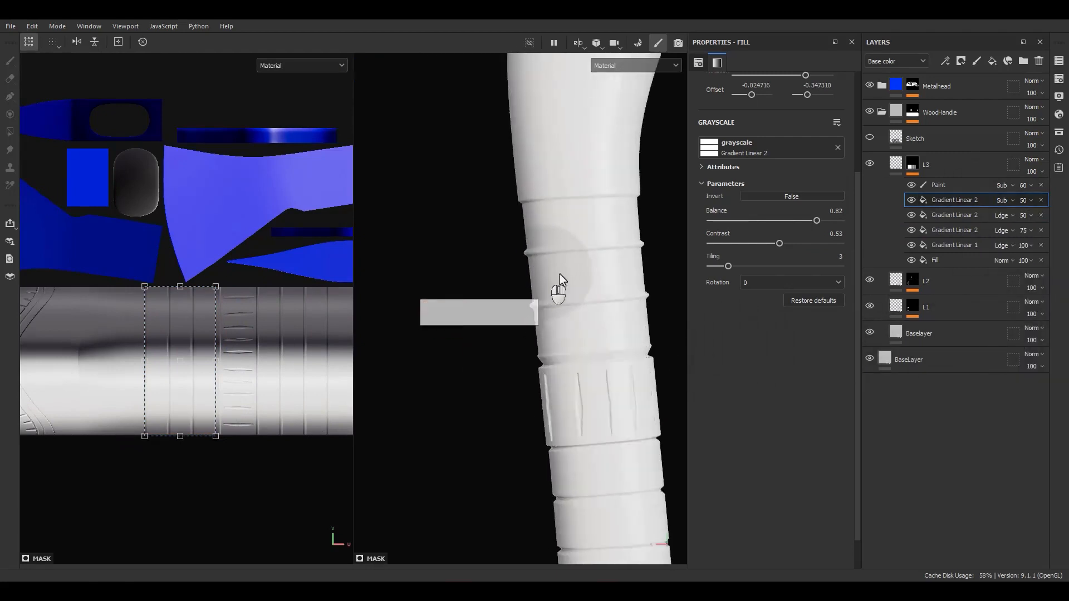
alt+middle_drag(616, 272, 609, 273)
mouse_move(609, 273)
alt+mouse_down()
mouse_move(596, 279)
mouse_move(806, 240)
mouse_move(650, 270)
alt+mouse_up()
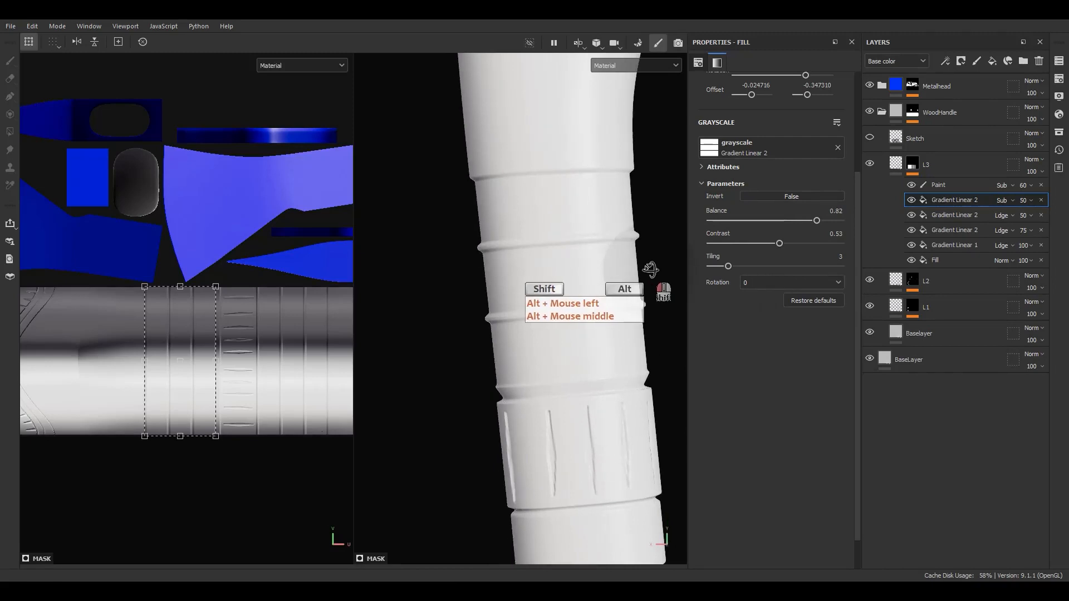
scroll(206, 367, up, 3)
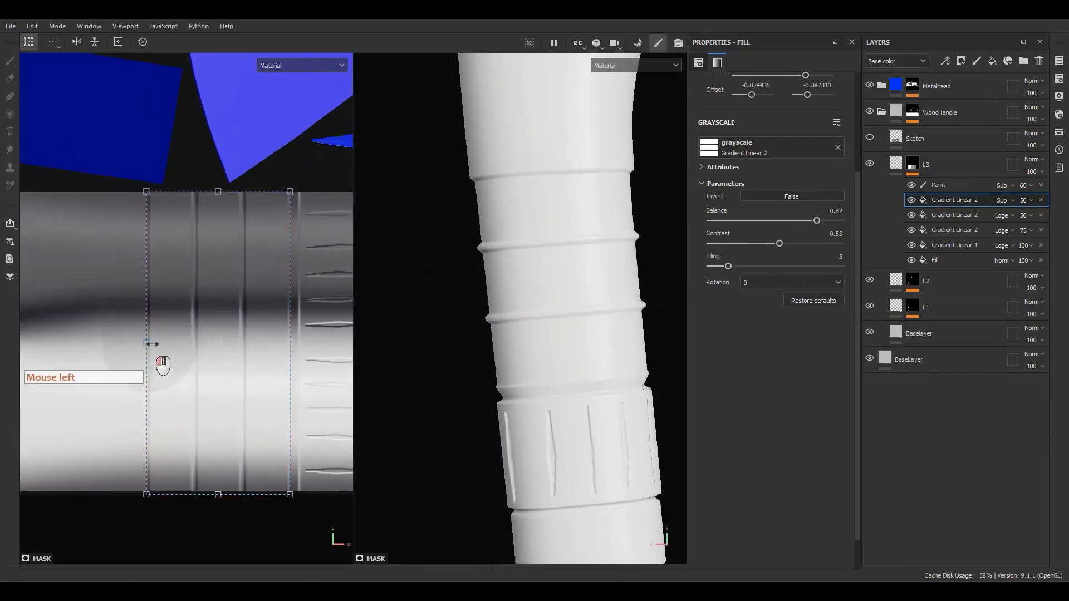
drag(152, 344, 229, 341)
drag(739, 269, 822, 268)
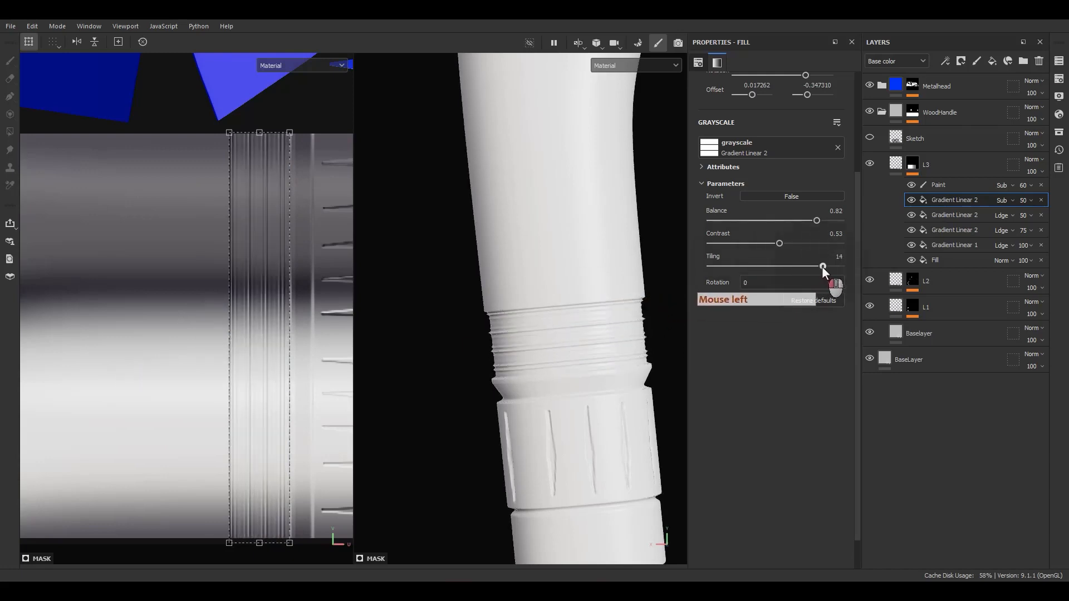
drag(817, 222, 769, 220)
drag(708, 245, 689, 245)
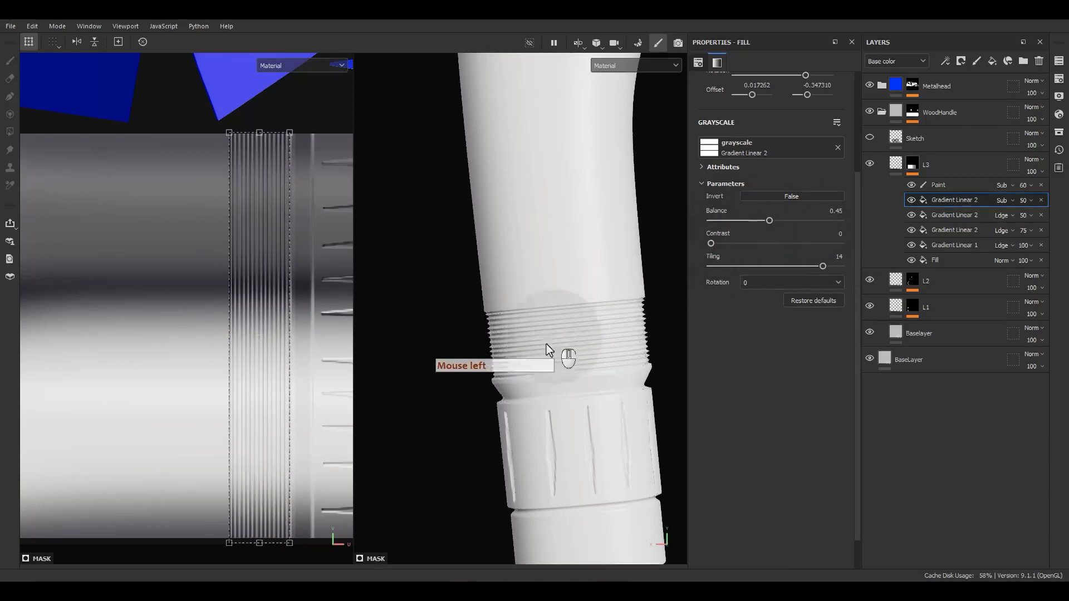
Extend the ridge gradient's area downward, then hide it to compare the result
scroll(546, 344, up, 5)
alt+drag(475, 310, 585, 293)
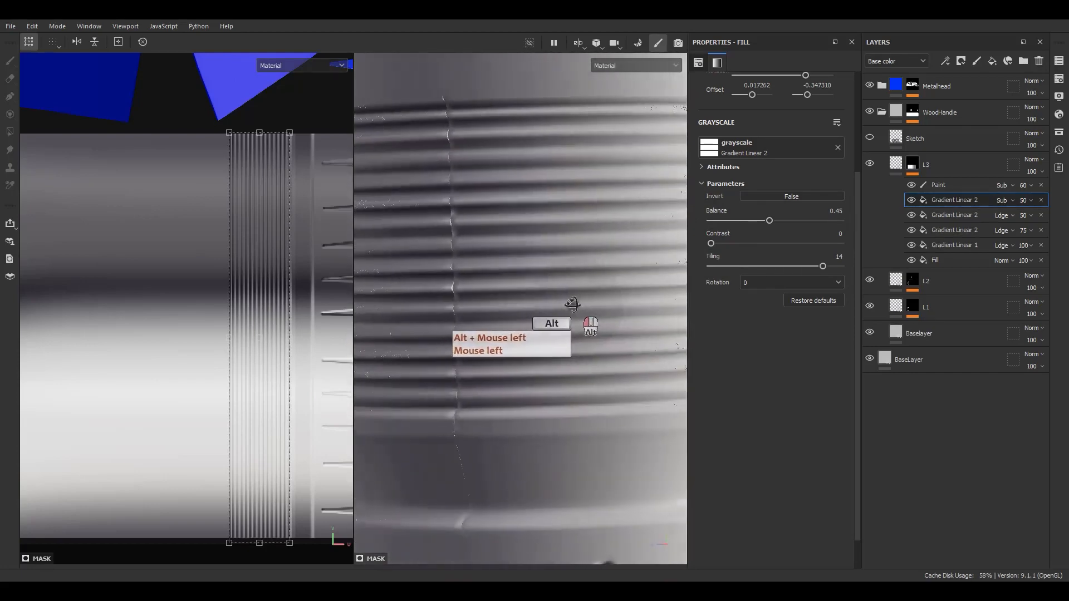
shift+drag(259, 131, 259, 112)
key(ctrl+z)
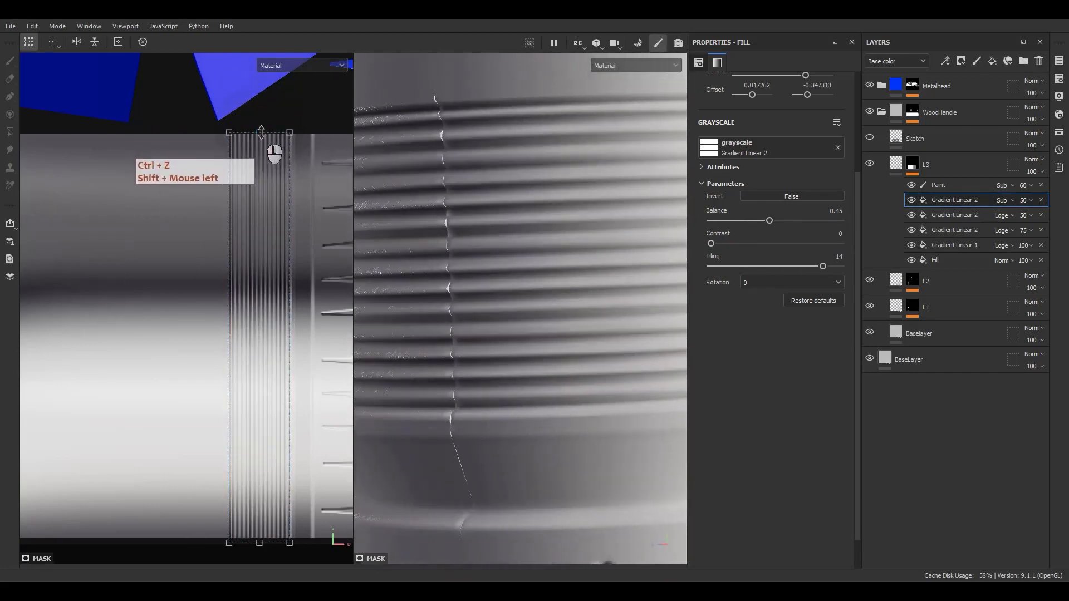
scroll(245, 253, down, 2)
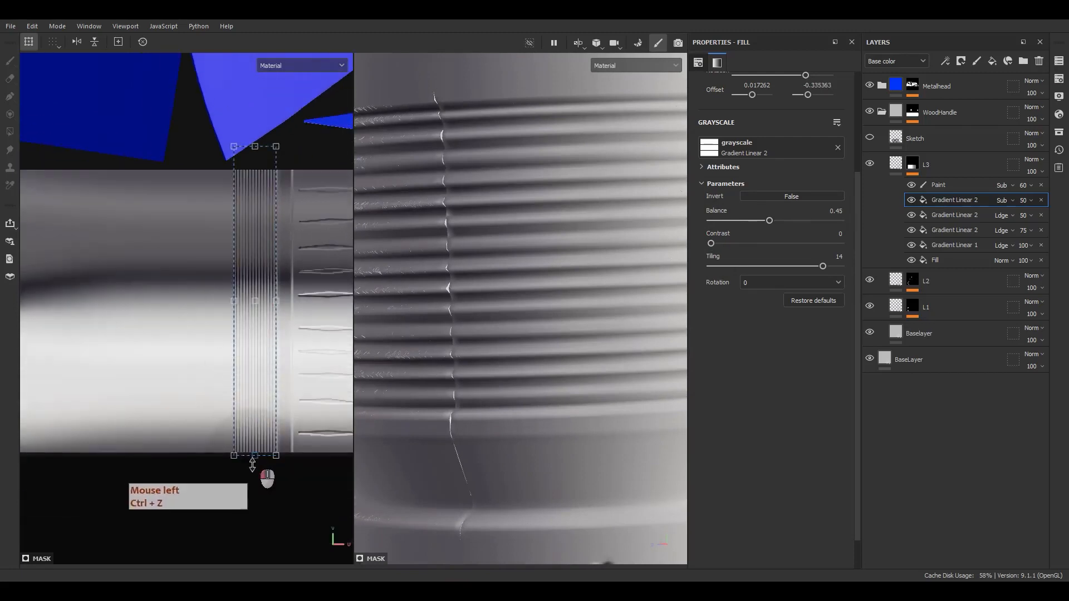
drag(252, 462, 252, 502)
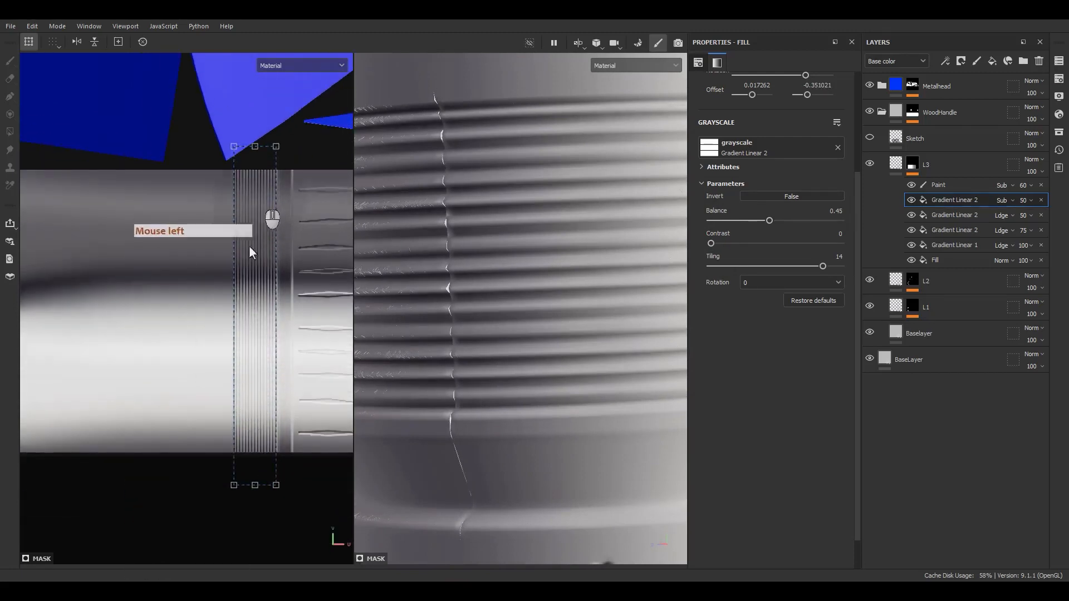
scroll(235, 306, down, 1)
scroll(260, 167, up, 5)
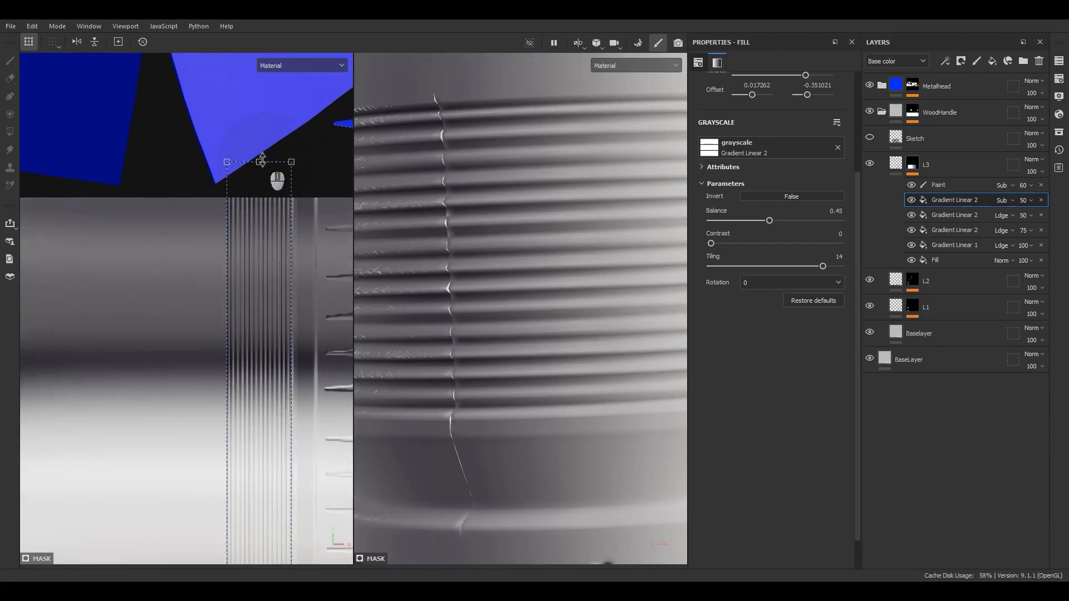
scroll(504, 288, down, 5)
alt+middle_drag(584, 295, 632, 303)
alt+drag(632, 303, 599, 289)
click(910, 199)
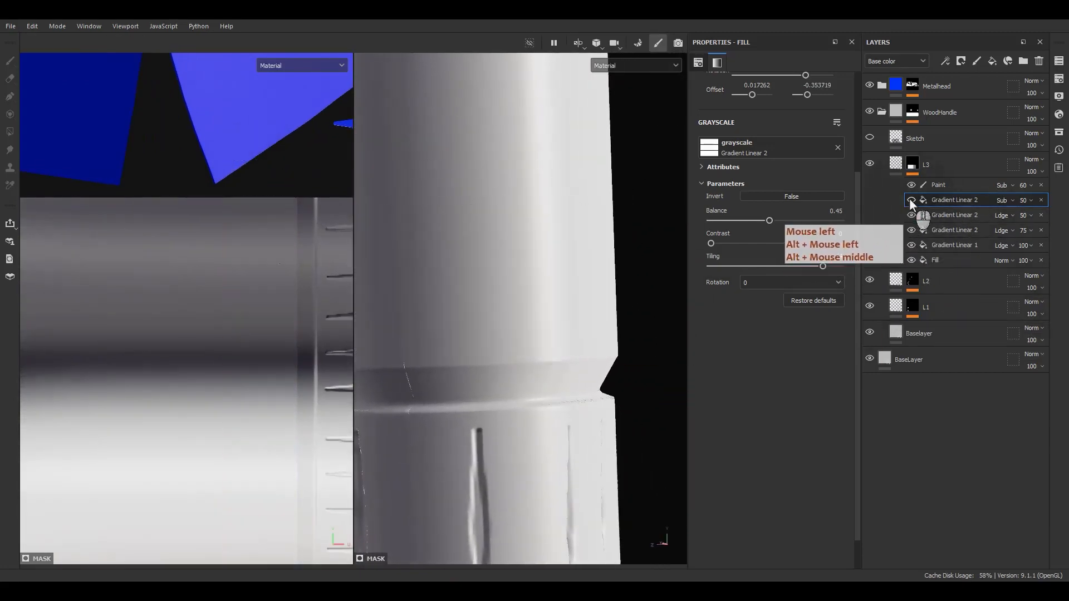
Show the ridge gradient again and tighten the other Gradient Linear 2 and 75-strength band edges
click(914, 199)
click(951, 213)
scroll(198, 362, down, 3)
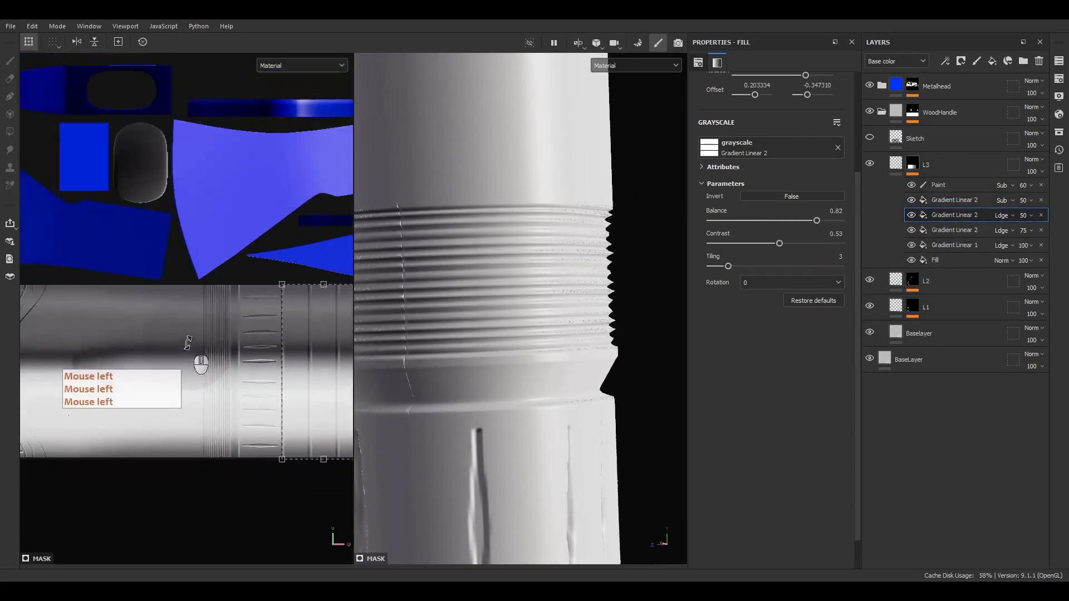
scroll(270, 322, up, 4)
drag(293, 287, 294, 284)
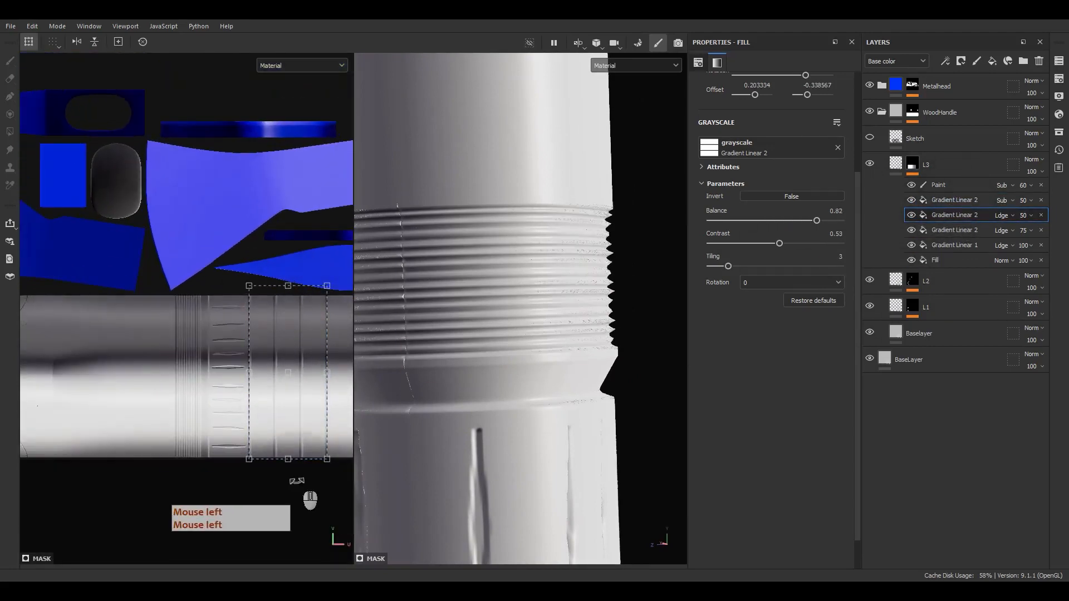
drag(290, 459, 292, 473)
click(953, 230)
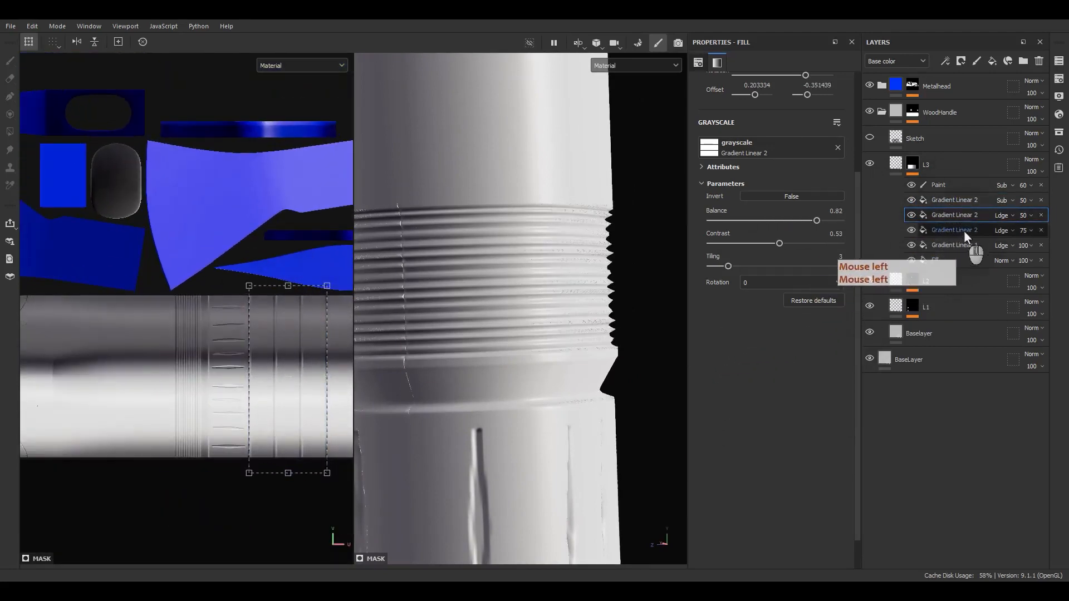
drag(228, 285, 228, 282)
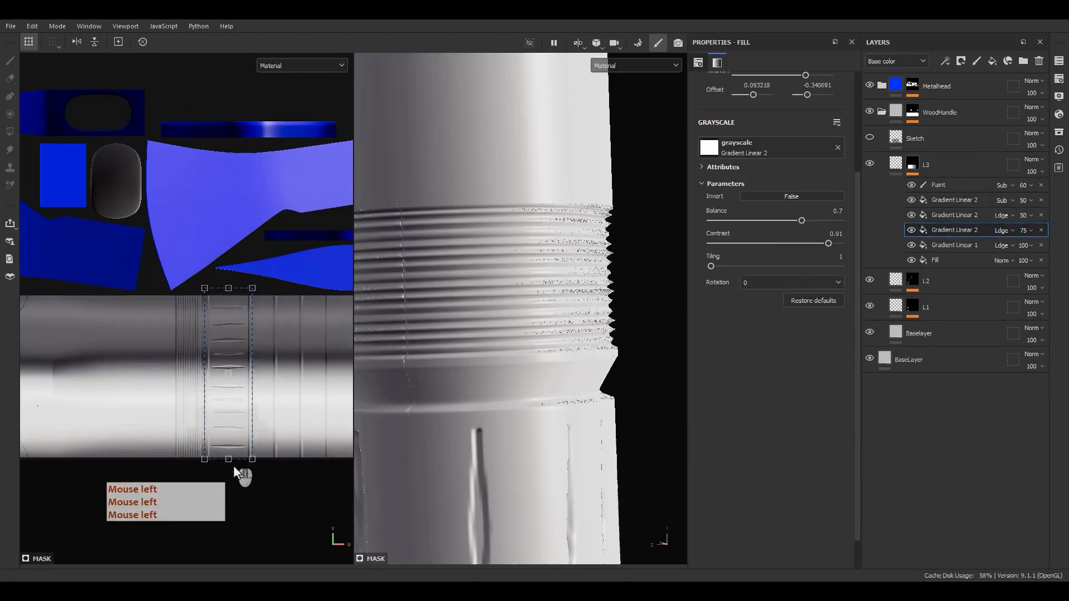
Shift the Gradient Linear 1 band's top and lower edges on the UV strip
click(946, 245)
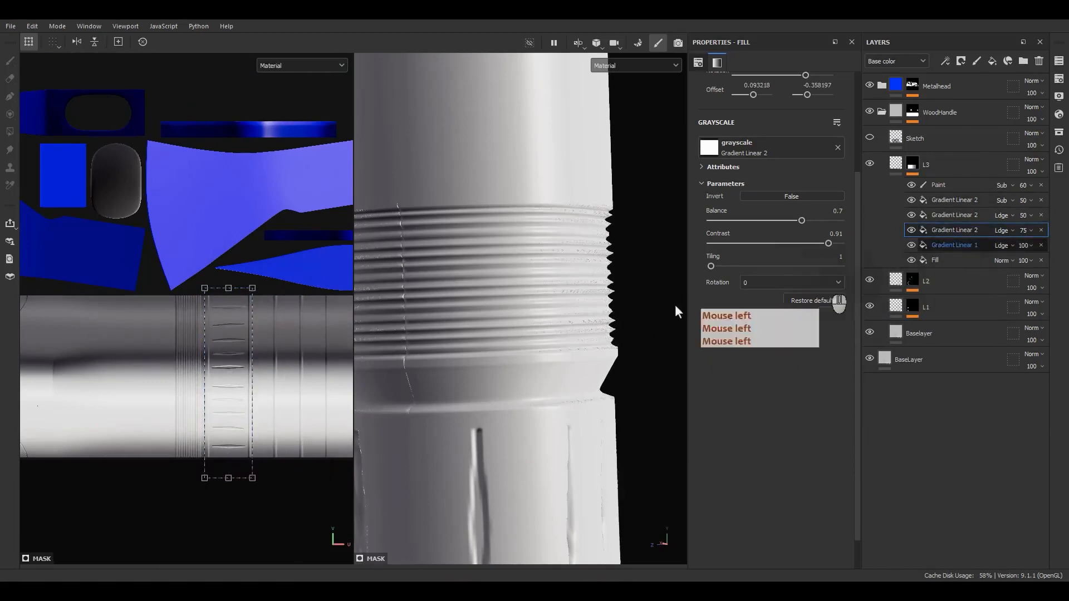
scroll(204, 301, up, 5)
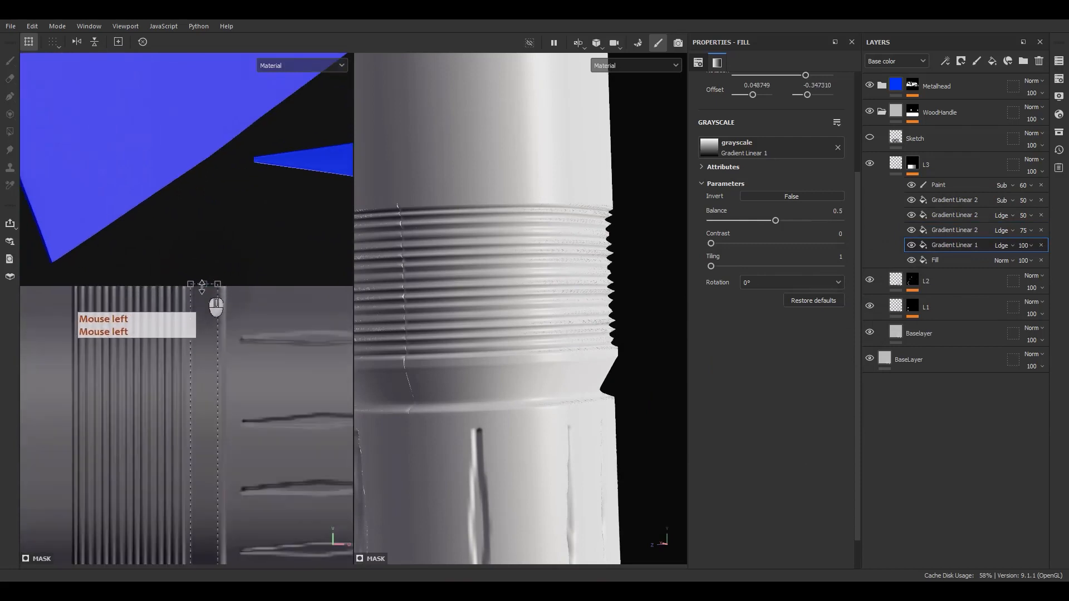
drag(205, 257, 205, 260)
scroll(201, 325, down, 5)
alt+middle_drag(216, 455, 232, 177)
scroll(216, 353, up, 3)
drag(221, 349, 221, 415)
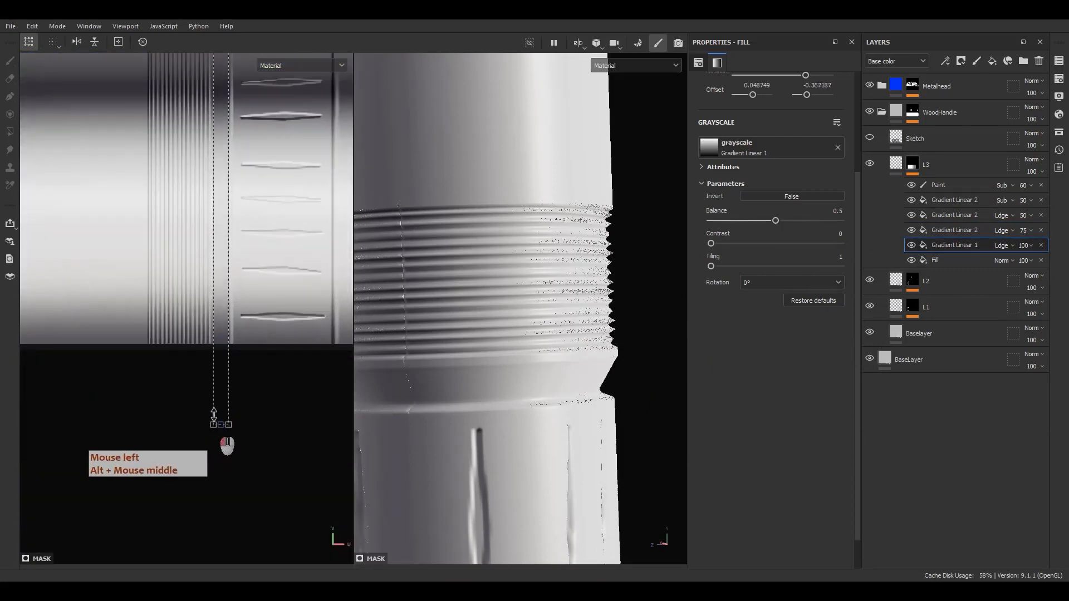
alt+drag(490, 341, 504, 286)
alt+right_drag(503, 286, 497, 275)
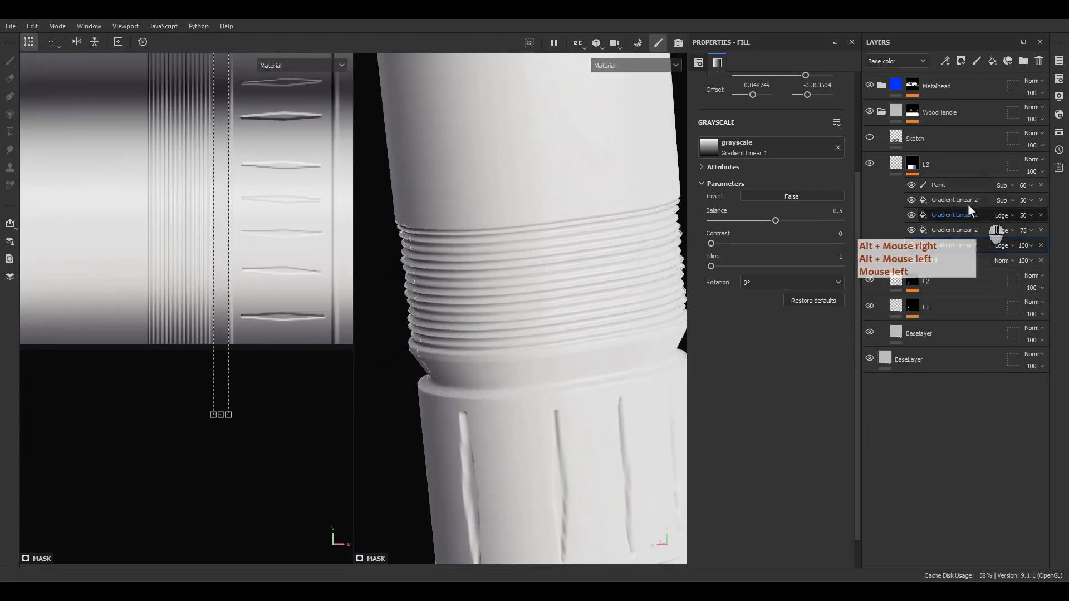
Select the tiled ridge gradient, reframe the UV view, and change its blend mode
click(968, 202)
scroll(270, 279, down, 3)
alt+middle_drag(129, 244, 177, 351)
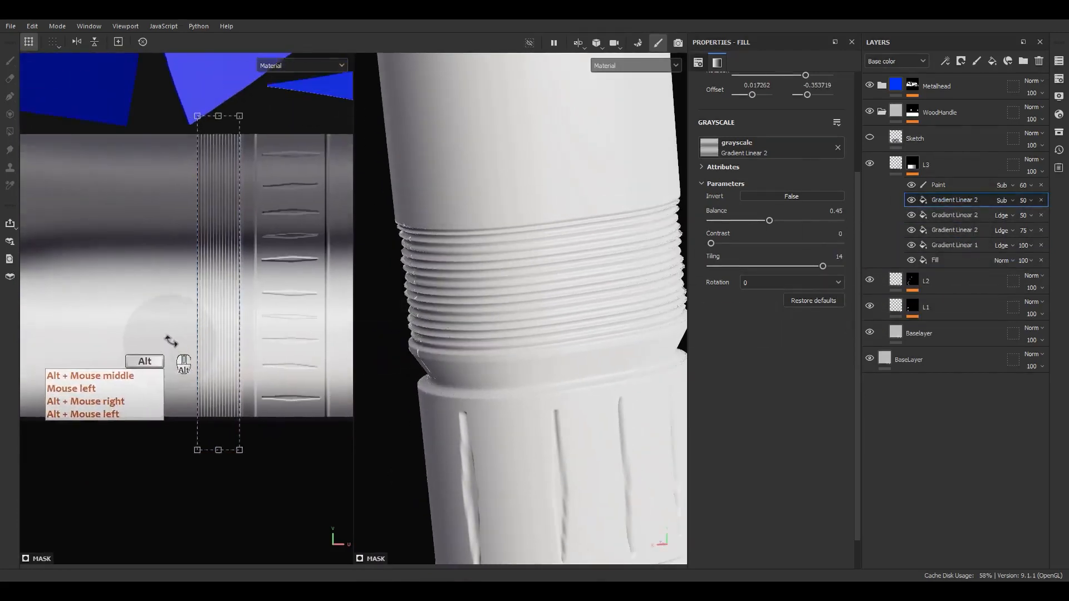
alt+drag(177, 350, 209, 345)
key(f)
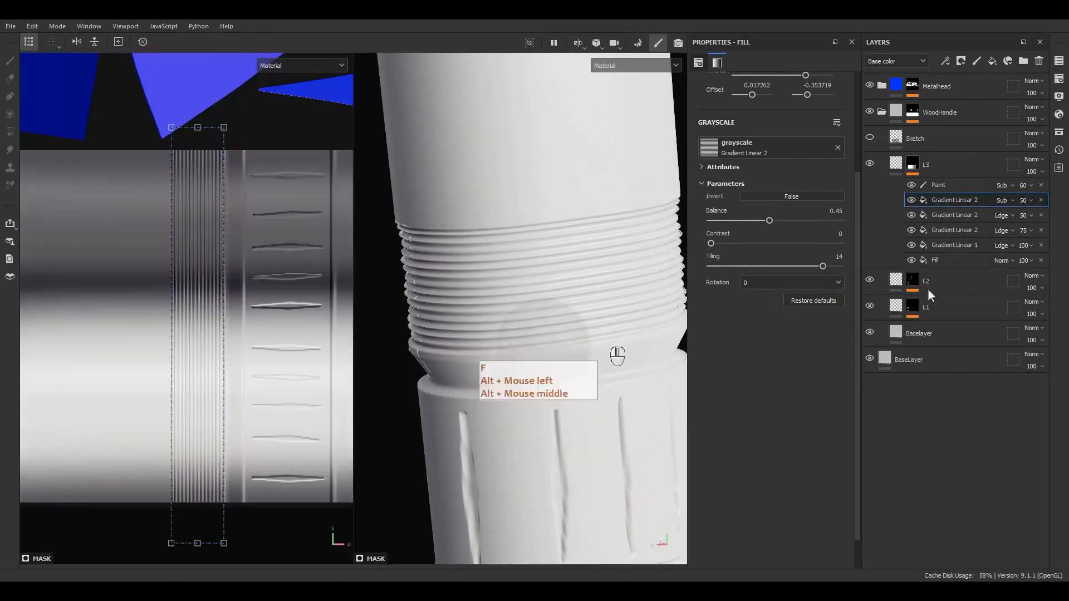
click(1006, 201)
Try Inverse Subtract blending on the ridge gradient and inspect the threads in 3D
click(1005, 201)
scroll(1006, 201, down, 1)
scroll(1004, 201, down, 4)
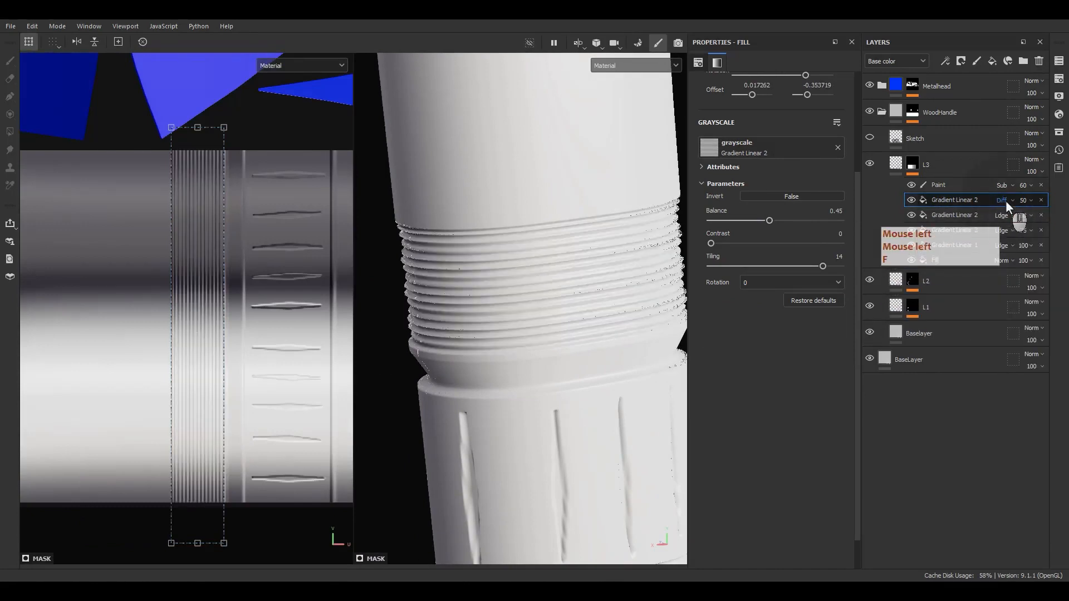
scroll(1001, 200, up, 1)
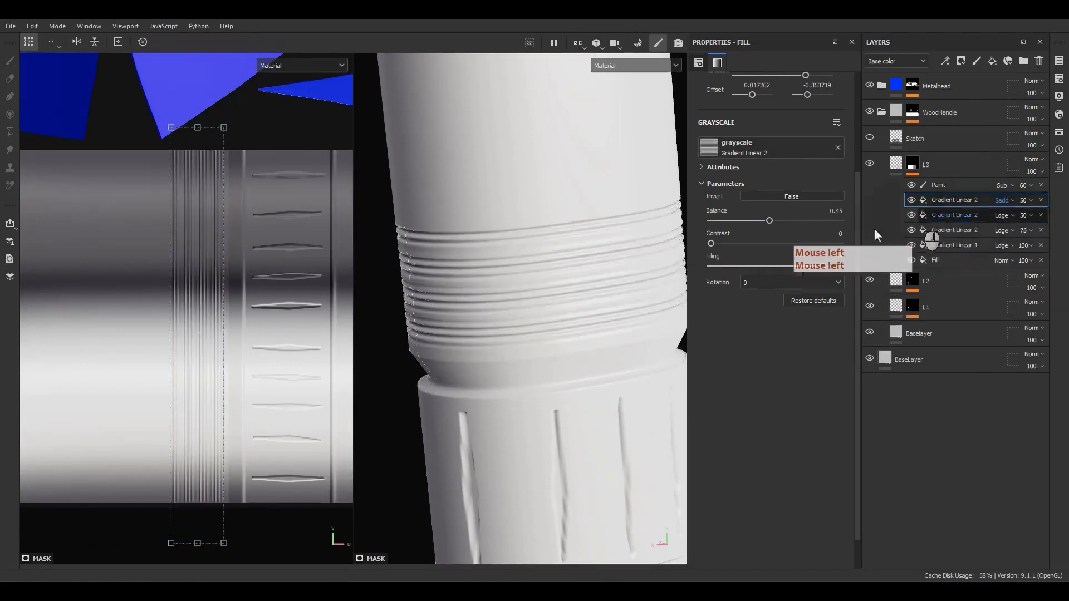
alt+drag(617, 272, 579, 219)
alt+middle_drag(579, 218, 483, 259)
scroll(502, 261, up, 4)
alt+middle_drag(636, 244, 548, 260)
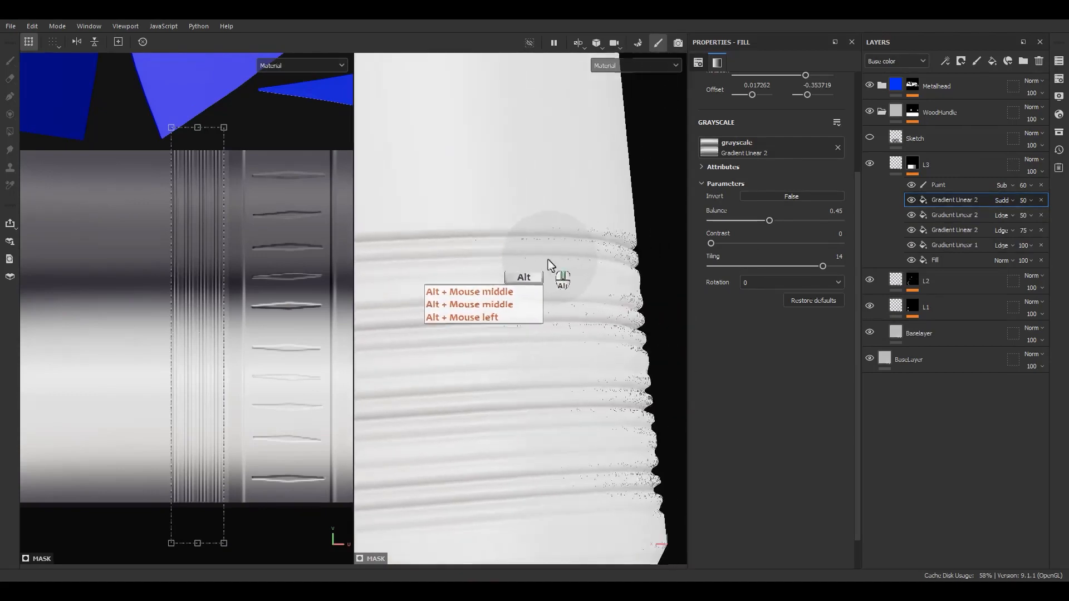
alt+drag(548, 259, 599, 313)
alt+middle_drag(599, 313, 530, 292)
alt+drag(530, 292, 586, 323)
scroll(553, 287, up, 3)
alt+middle_drag(586, 323, 563, 308)
Compare Subtract and Inverse Subtract blending on the ridges, returning to Subtract
click(997, 201)
click(997, 199)
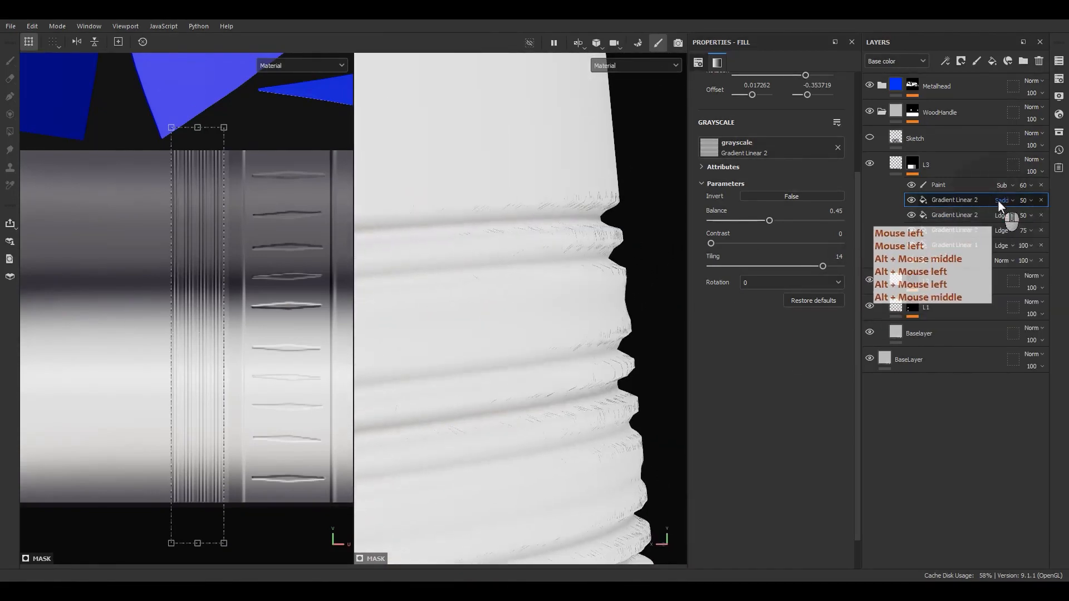
scroll(998, 200, up, 1)
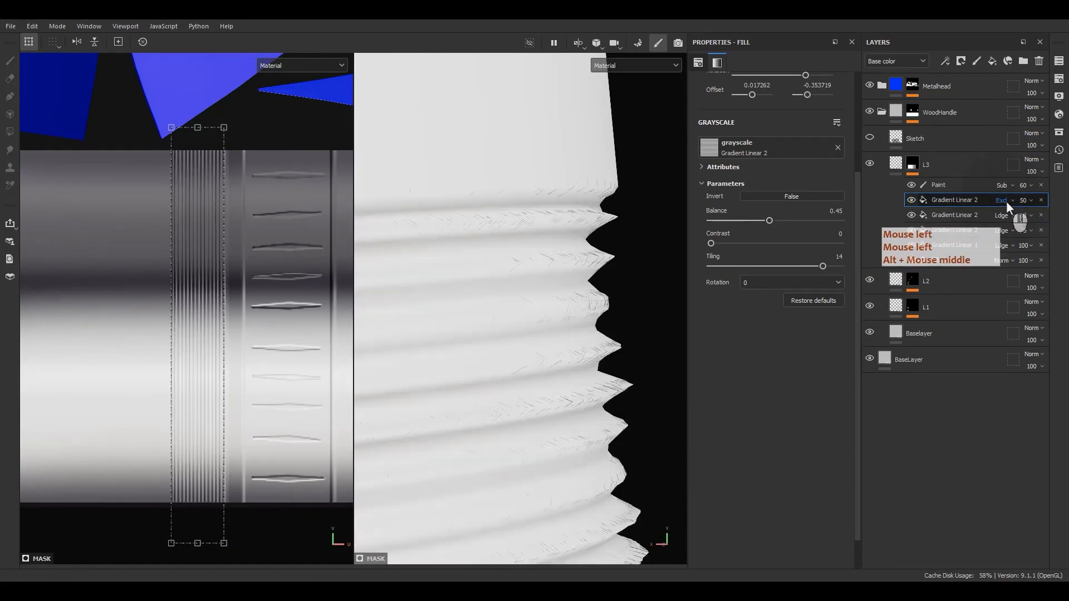
scroll(1006, 202, up, 2)
click(1006, 201)
click(1005, 317)
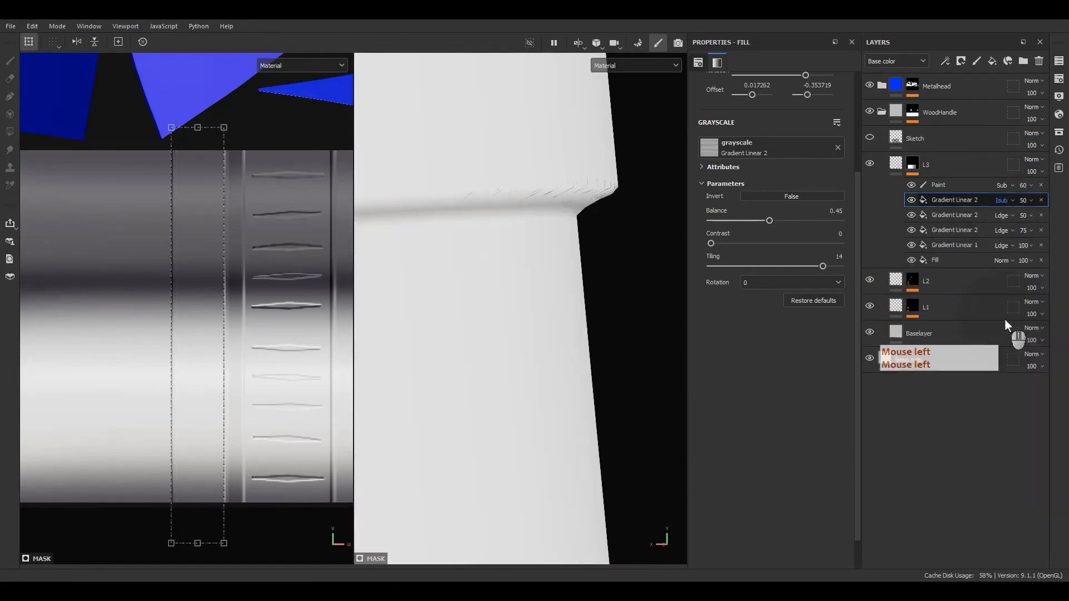
click(1001, 200)
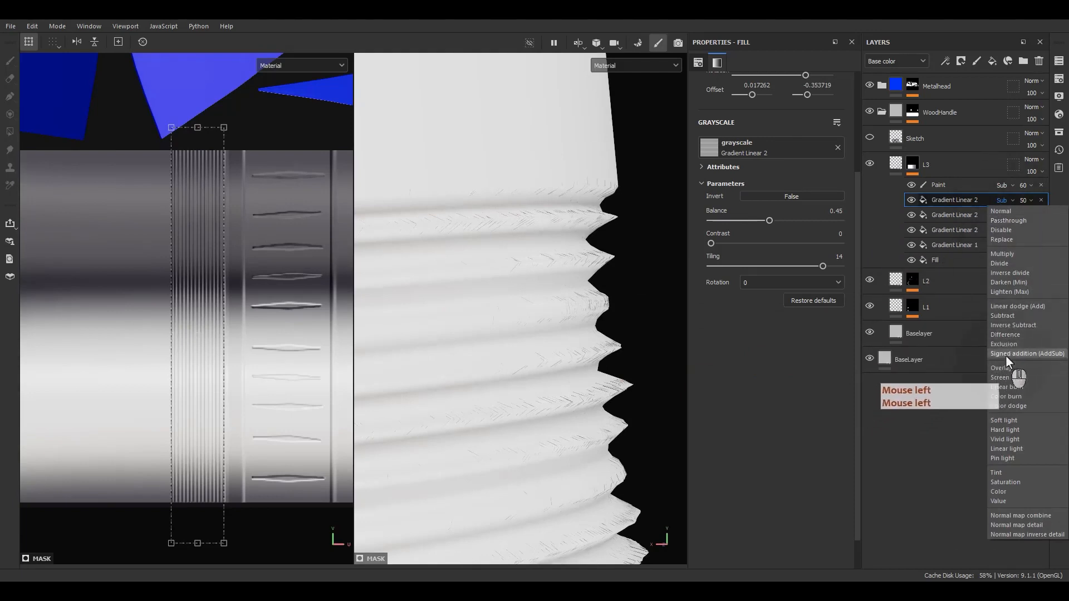
click(1018, 326)
click(1001, 200)
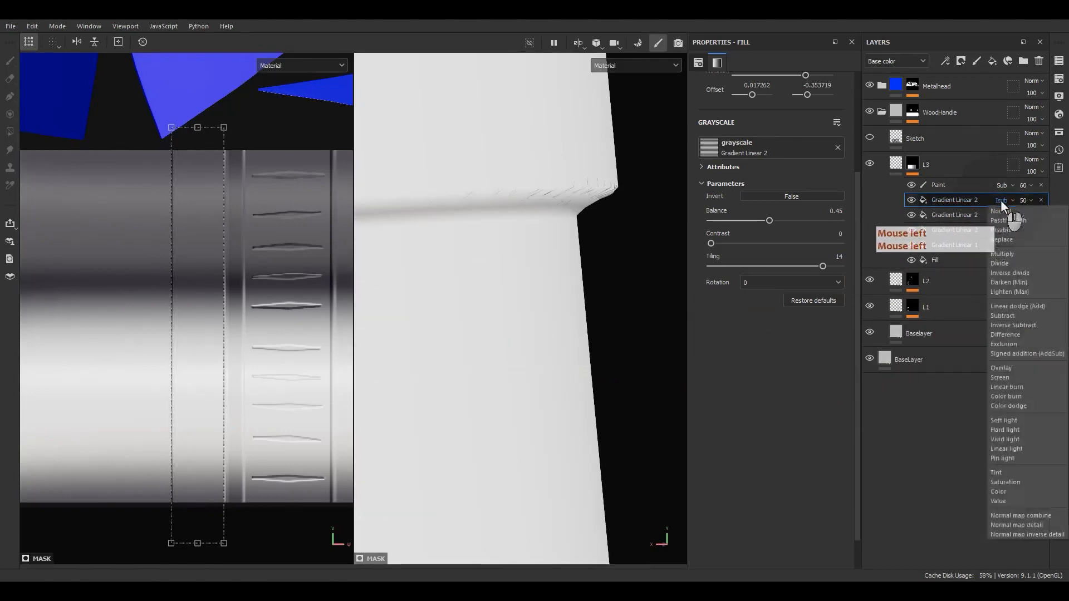
click(1004, 316)
Set the ridge gradient's blend to Signed addition (AddSub) and open Texture Set Settings
scroll(1001, 202, down, 4)
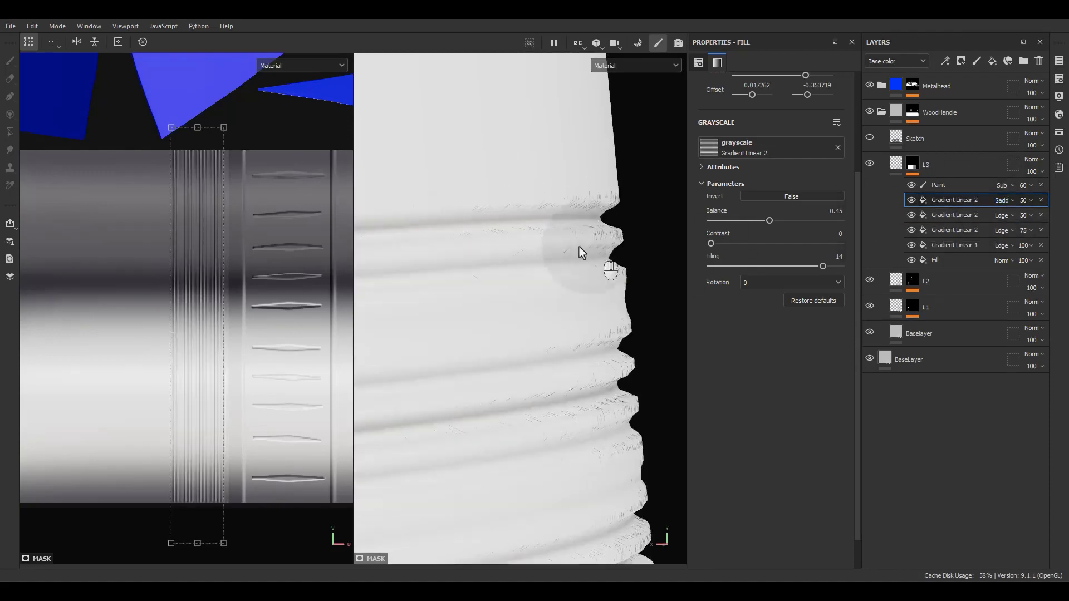
alt+middle_drag(579, 246, 688, 244)
alt+drag(687, 243, 547, 267)
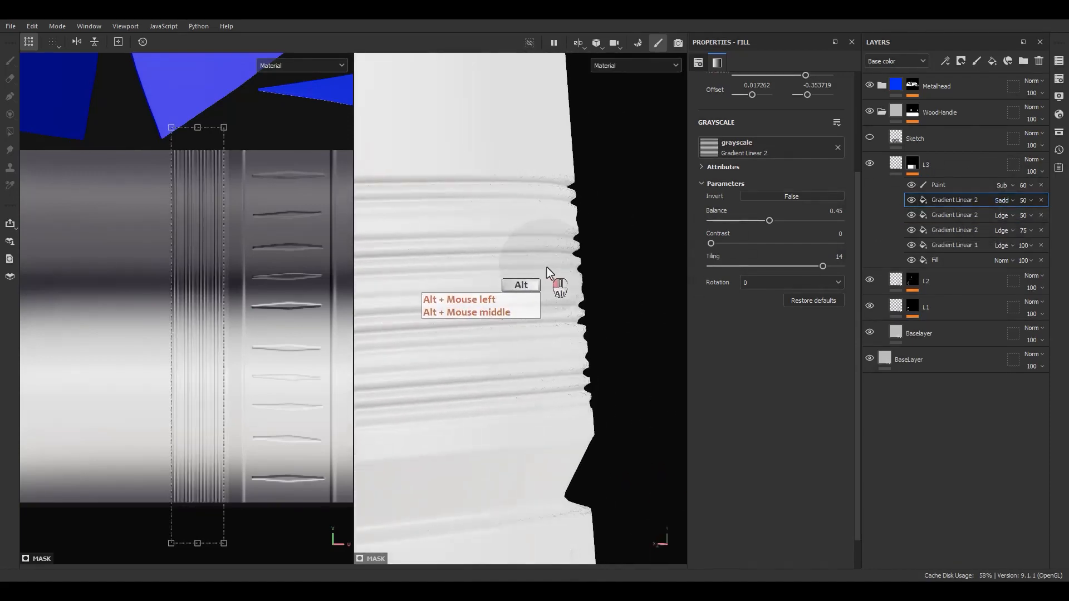
click(1001, 200)
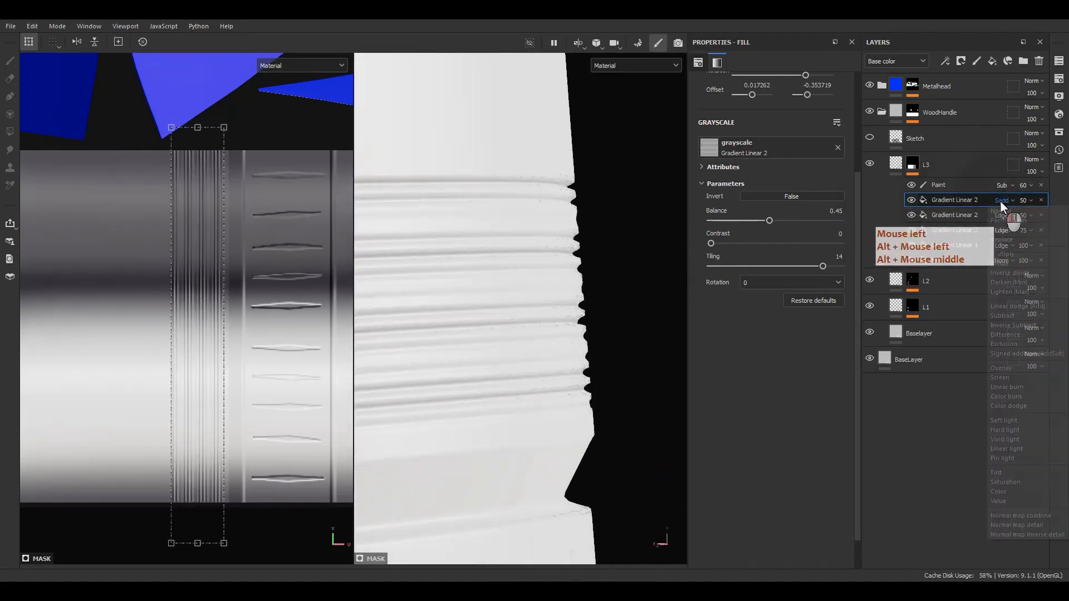
click(1003, 354)
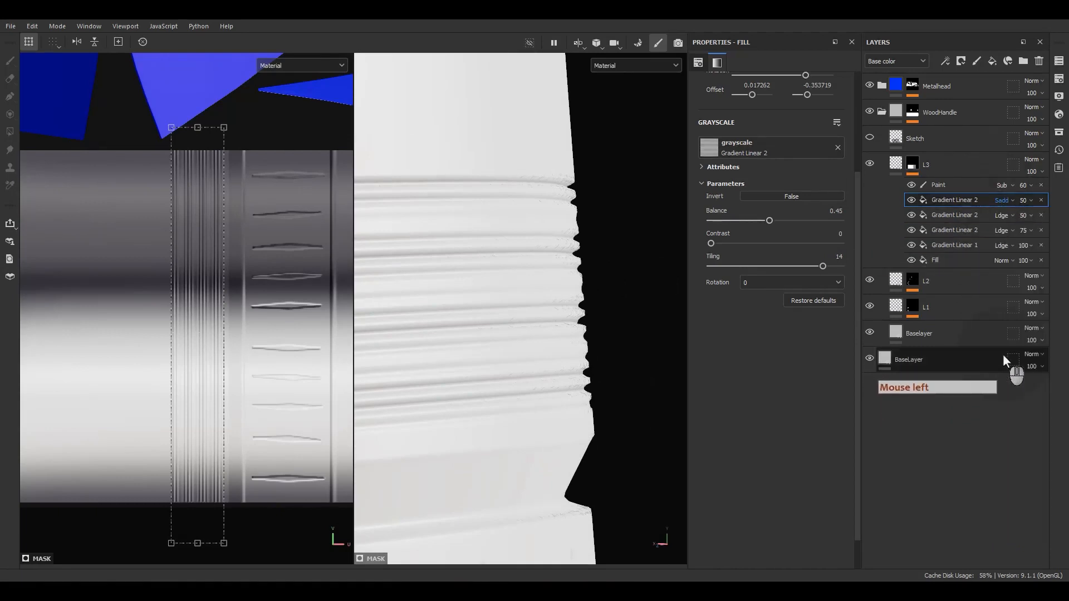
alt+drag(557, 201, 529, 221)
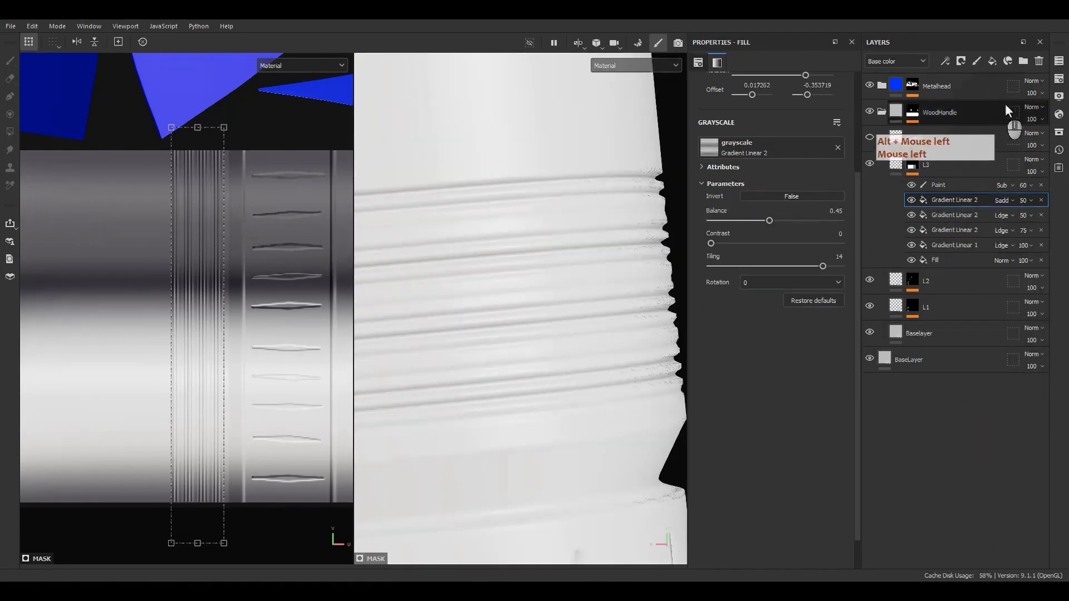
click(1058, 79)
Raise the texture set resolution to 2048
click(915, 192)
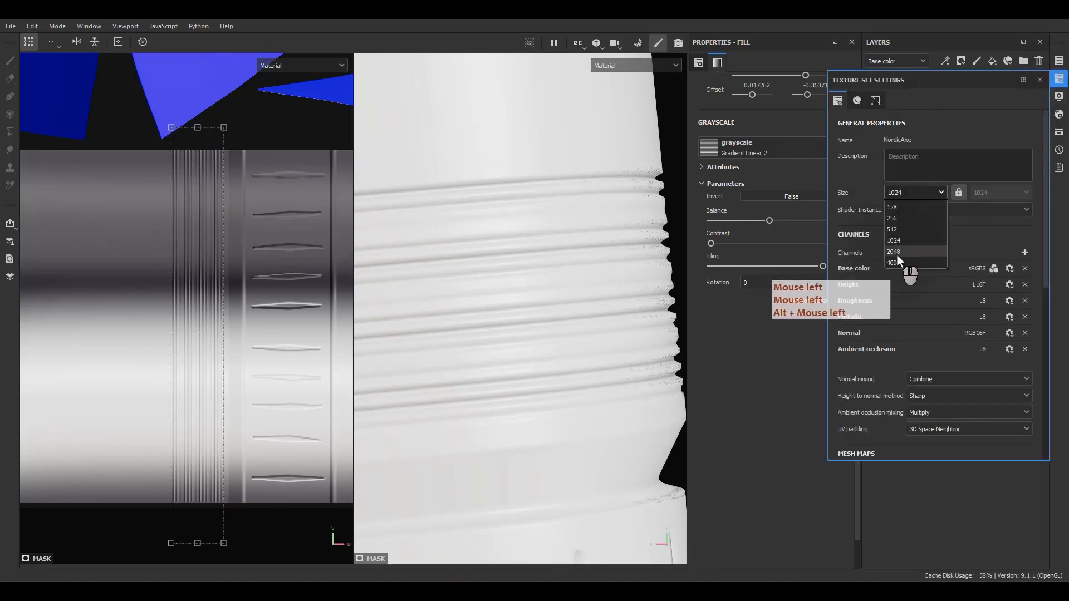
click(896, 254)
alt+middle_drag(602, 274, 577, 207)
alt+right_drag(578, 207, 519, 201)
alt+middle_drag(519, 201, 634, 242)
alt+drag(633, 242, 526, 235)
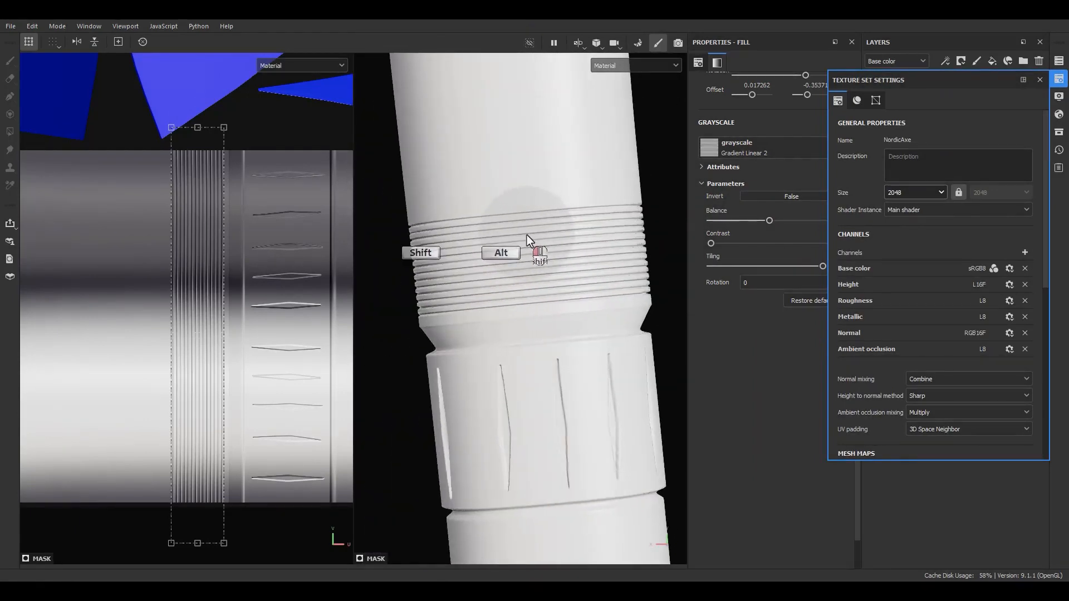
click(895, 128)
Nudge the gradient offset slightly and lower the thread-ridge tiling from 14 to 8 repeats
scroll(159, 335, up, 3)
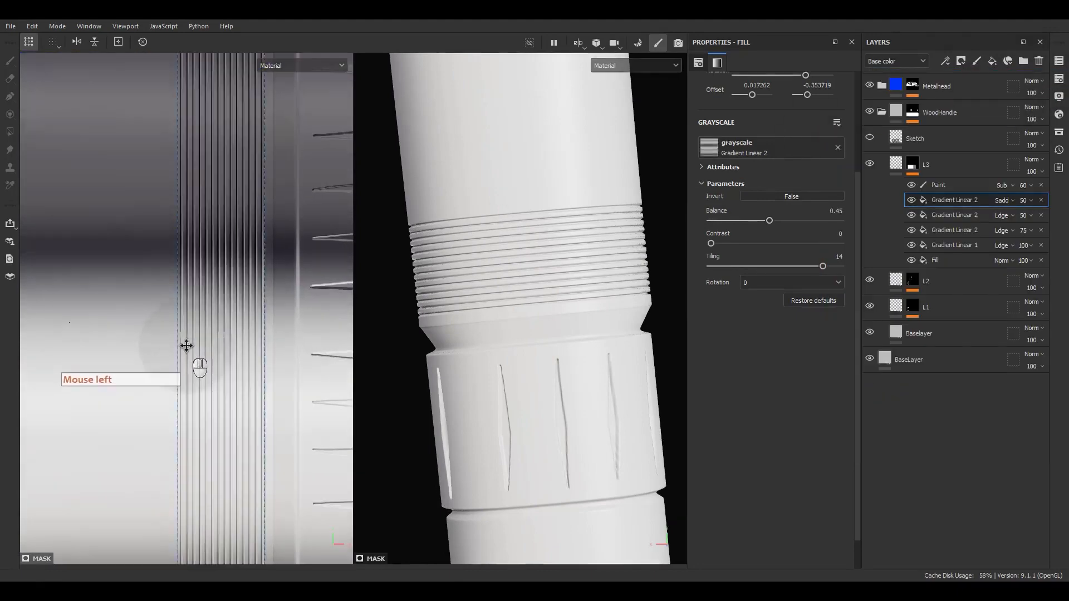
drag(180, 338, 201, 333)
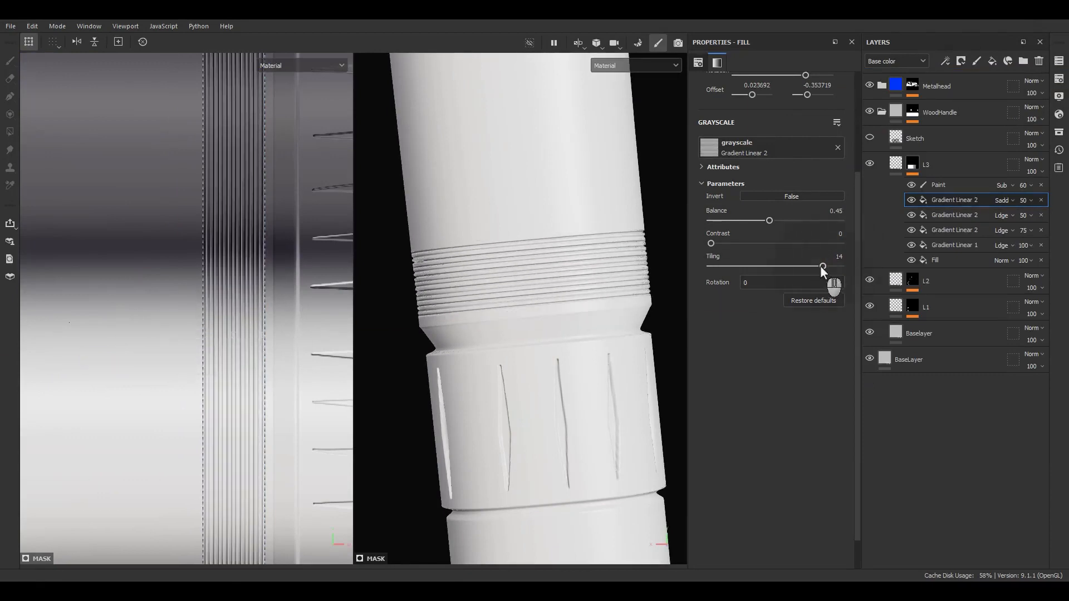
drag(821, 267, 763, 273)
alt+drag(453, 340, 414, 339)
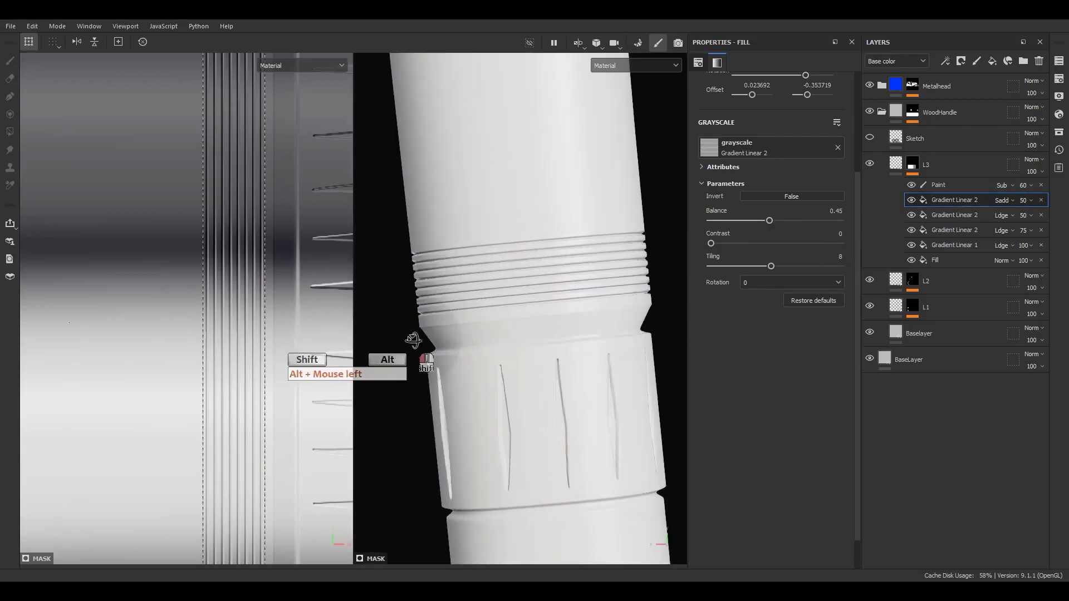
scroll(250, 282, down, 7)
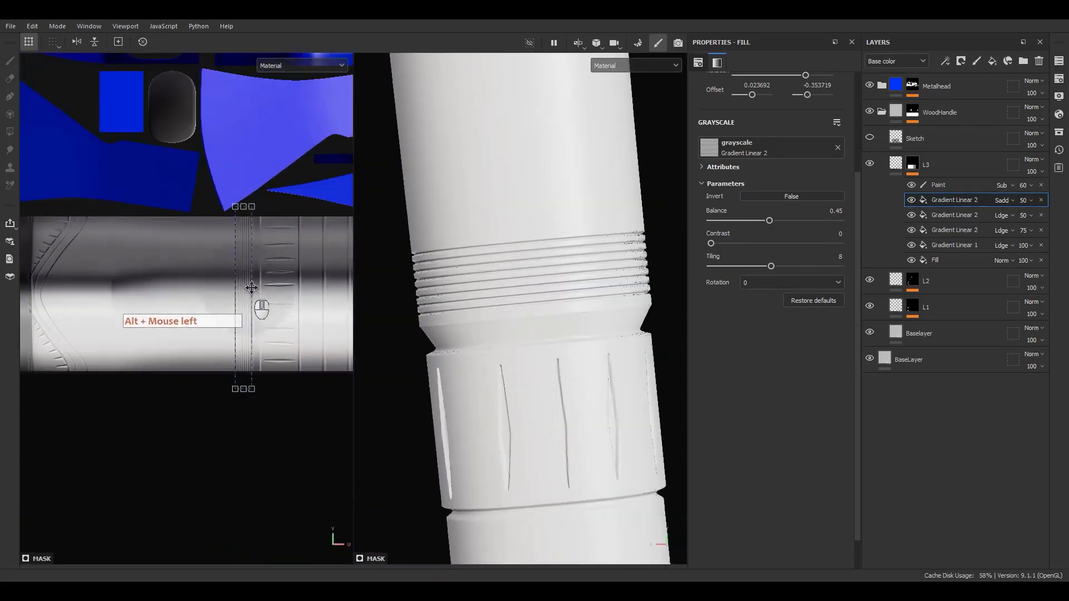
scroll(572, 335, down, 5)
scroll(574, 335, down, 4)
alt+drag(575, 336, 575, 366)
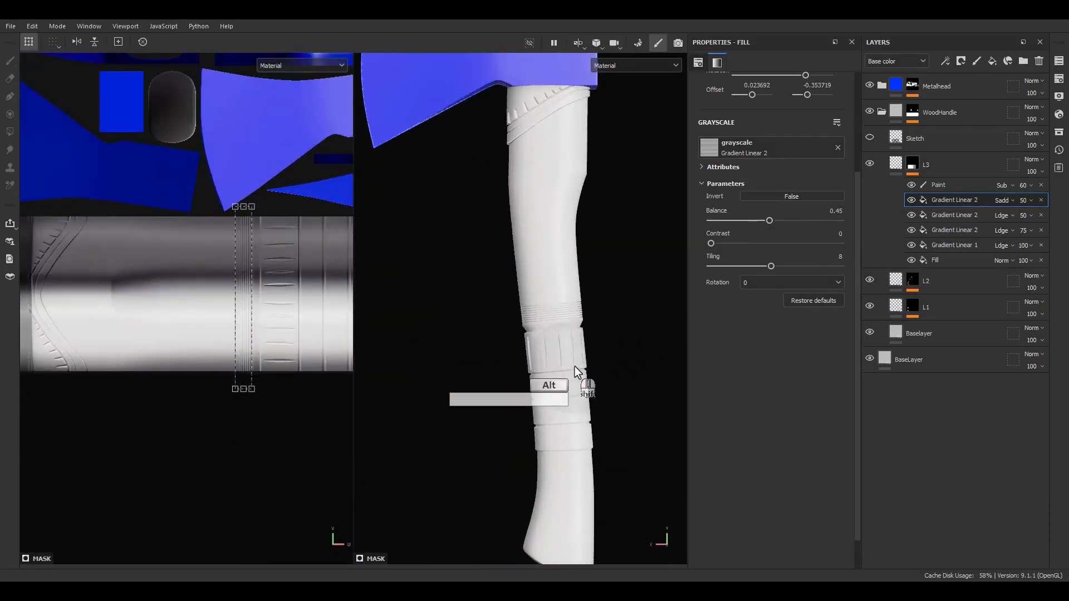
alt+right_drag(575, 367, 541, 334)
alt+middle_drag(541, 336, 526, 281)
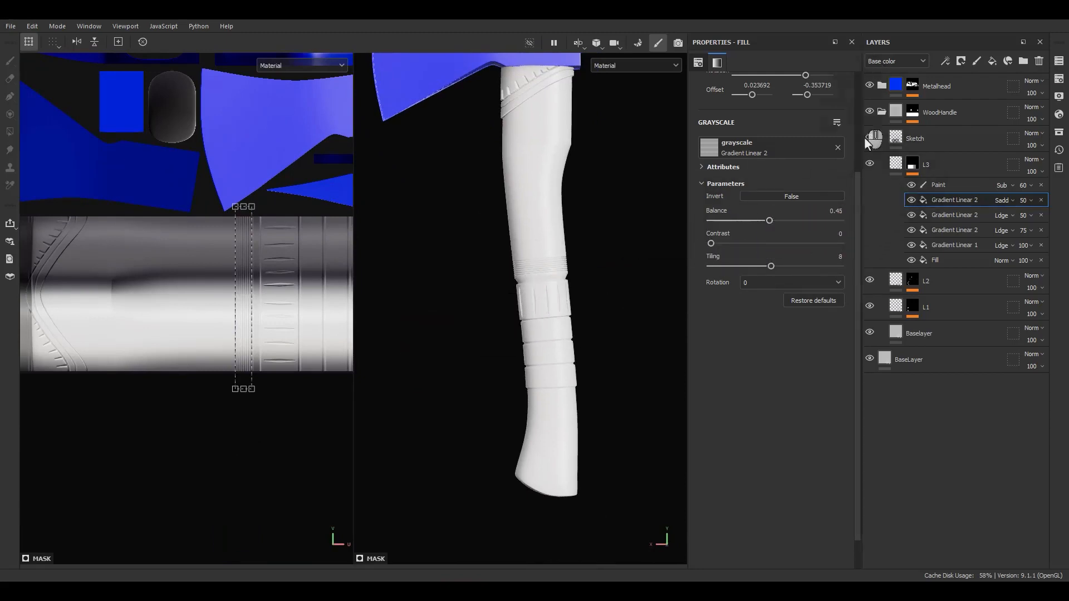
scroll(470, 377, up, 8)
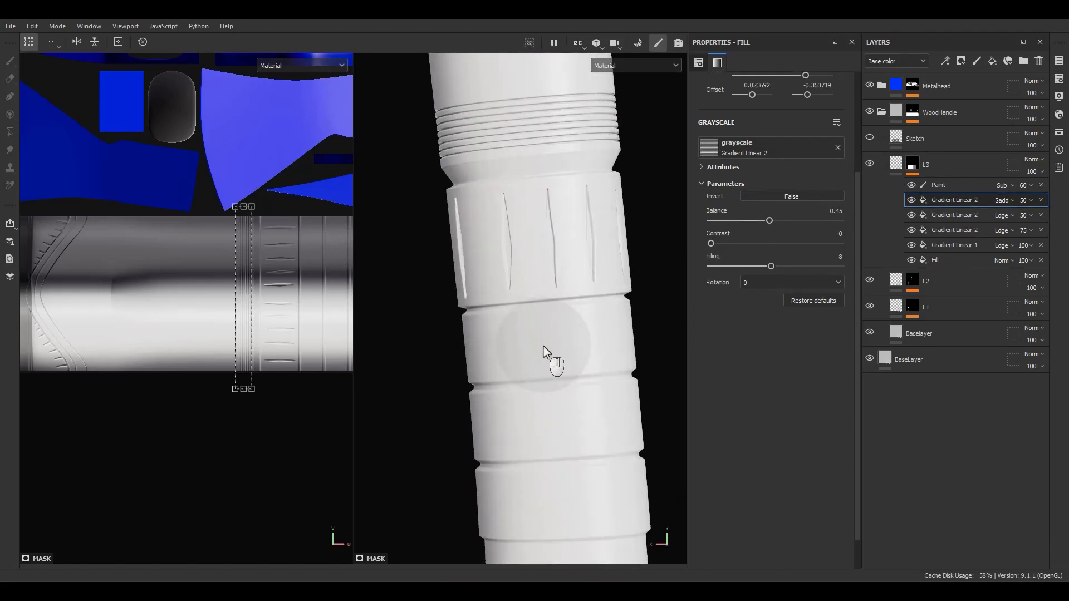
scroll(547, 346, down, 10)
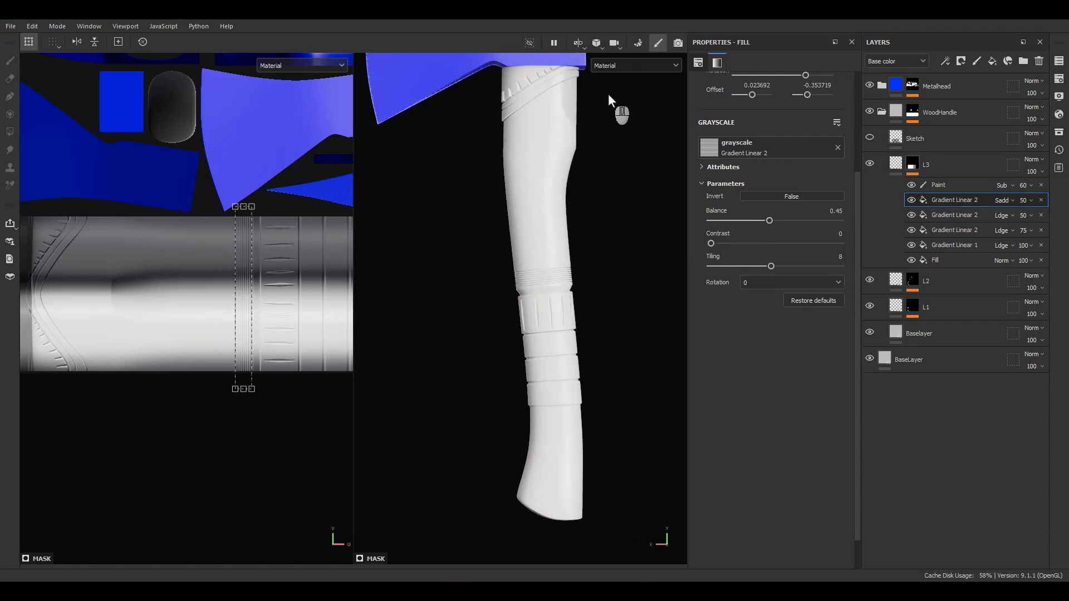